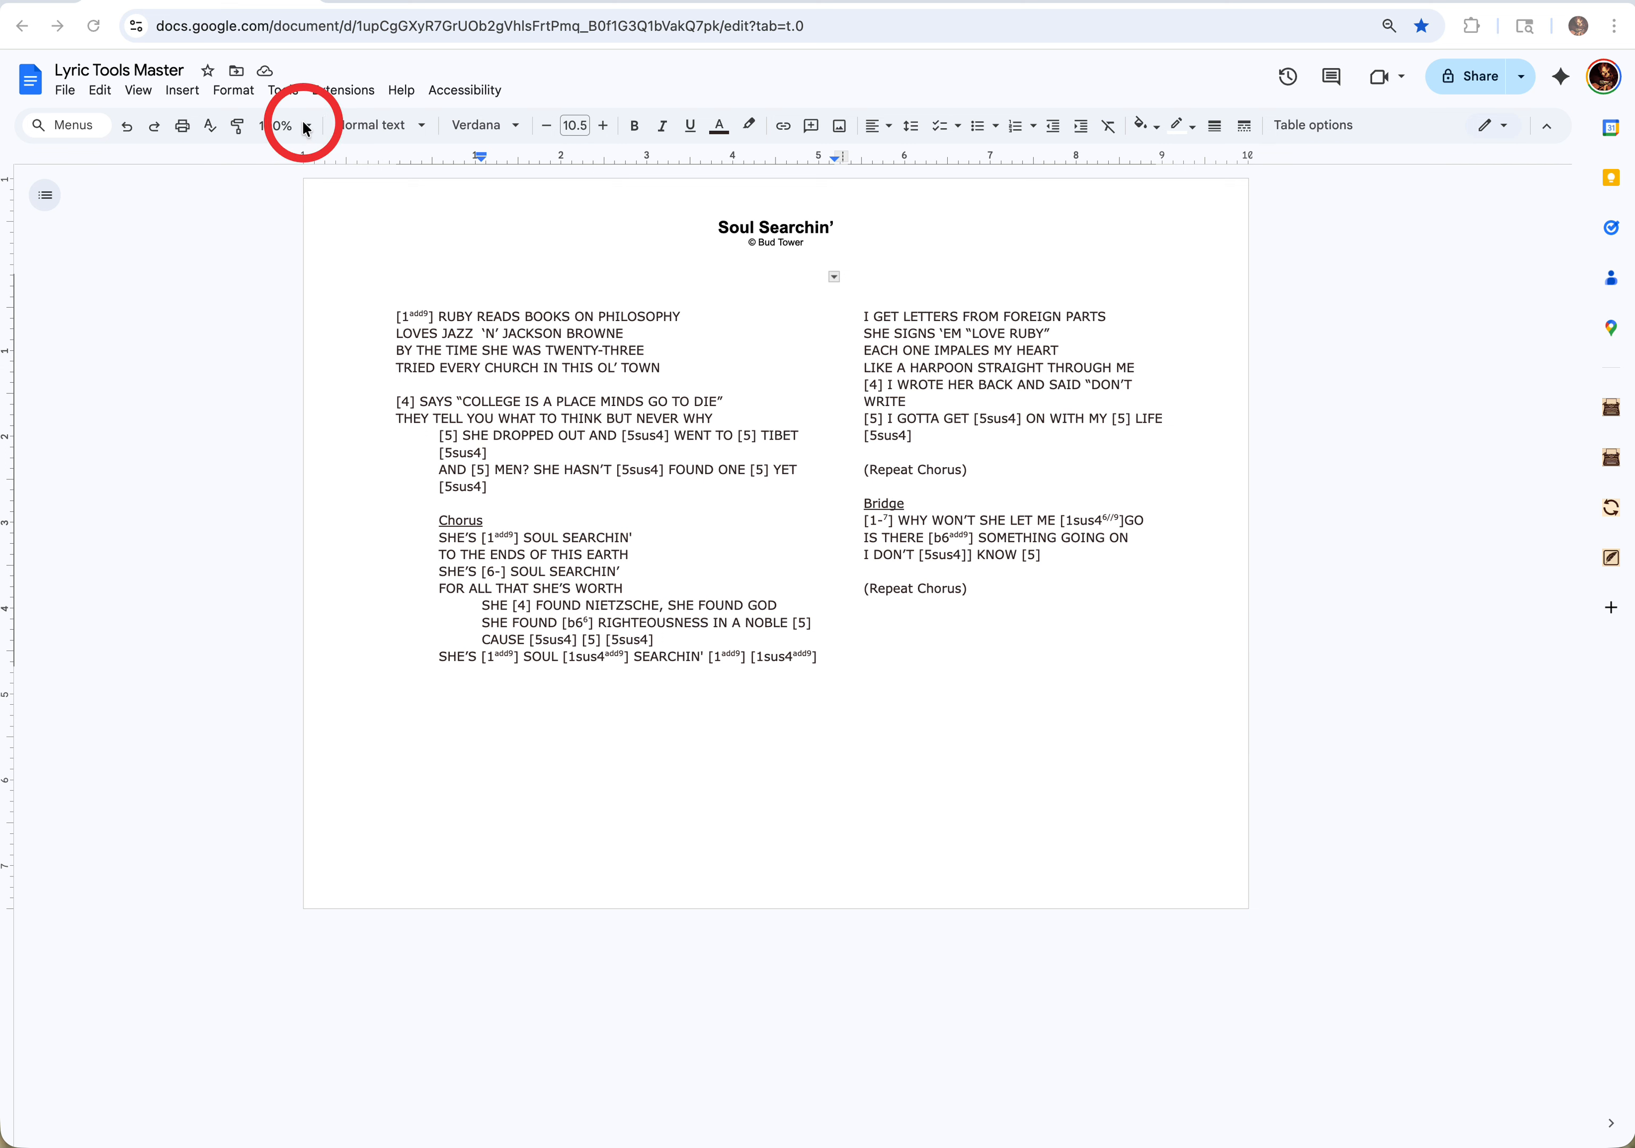
- Search the Google Workspace Marketplace add-ons for "lyric" and open the Lyric Tools listing
left_click(326, 92)
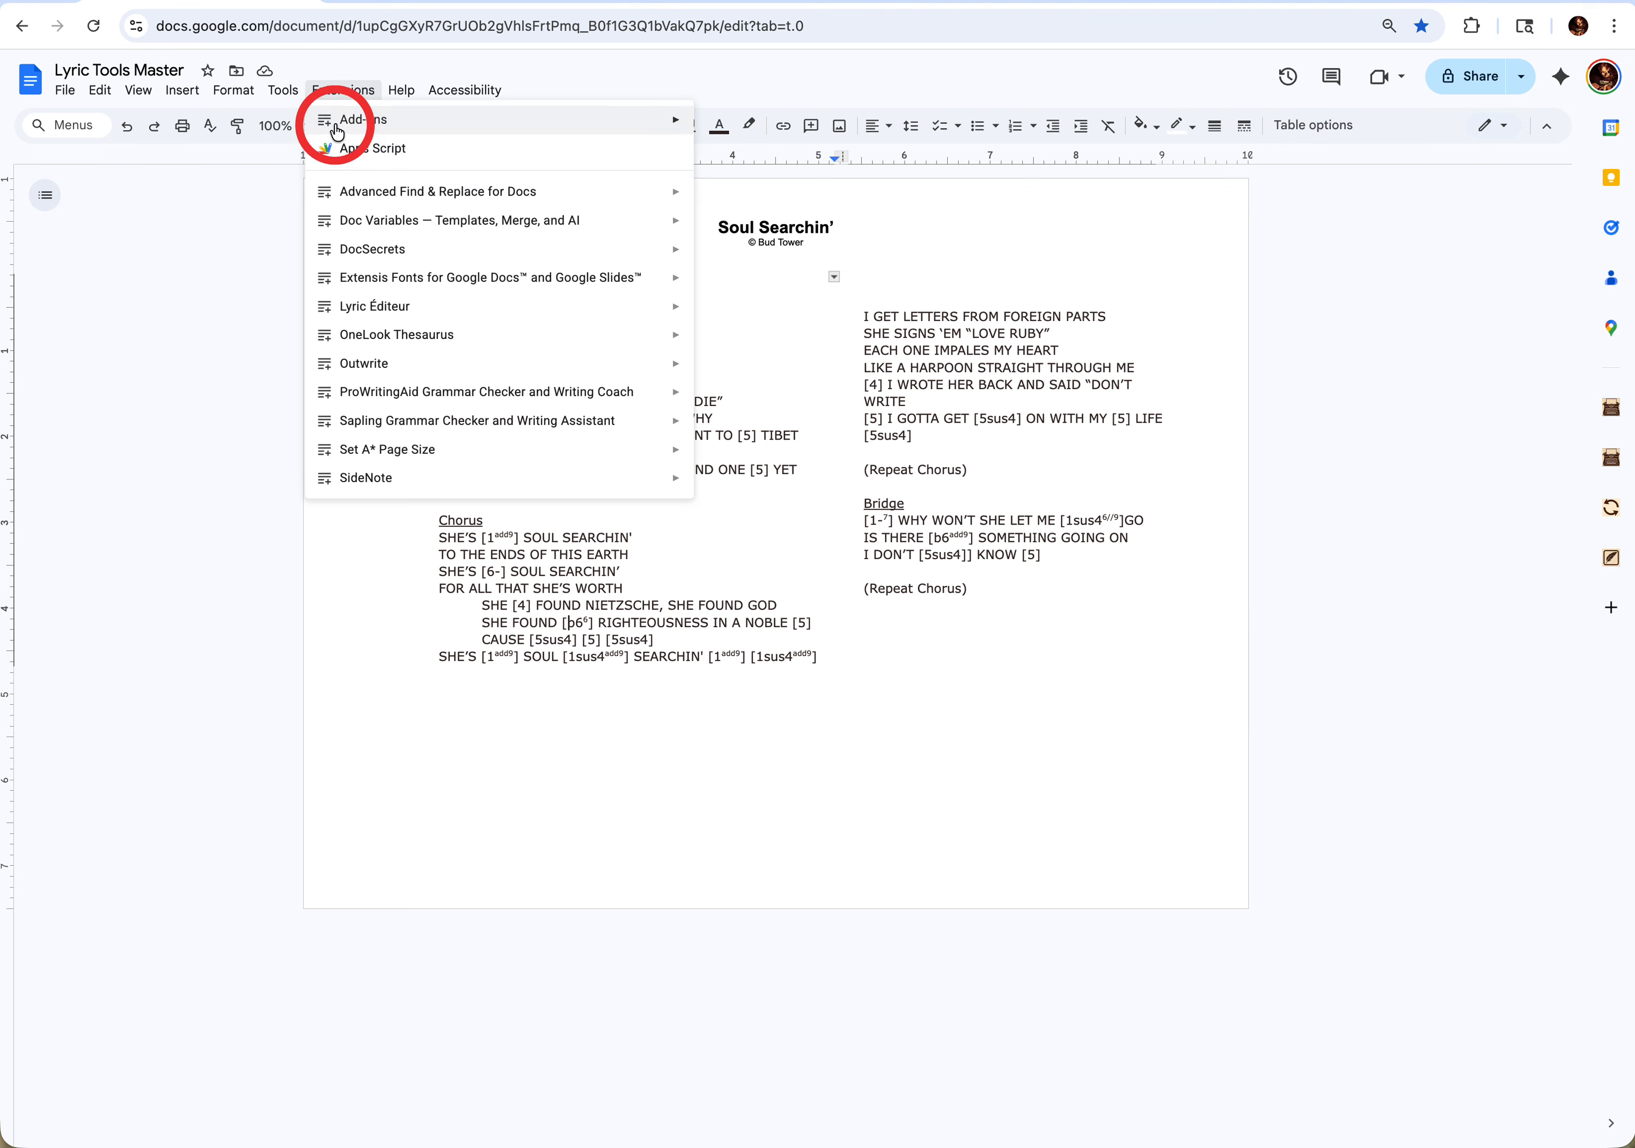
mouse_move(336, 130)
left_click(793, 126)
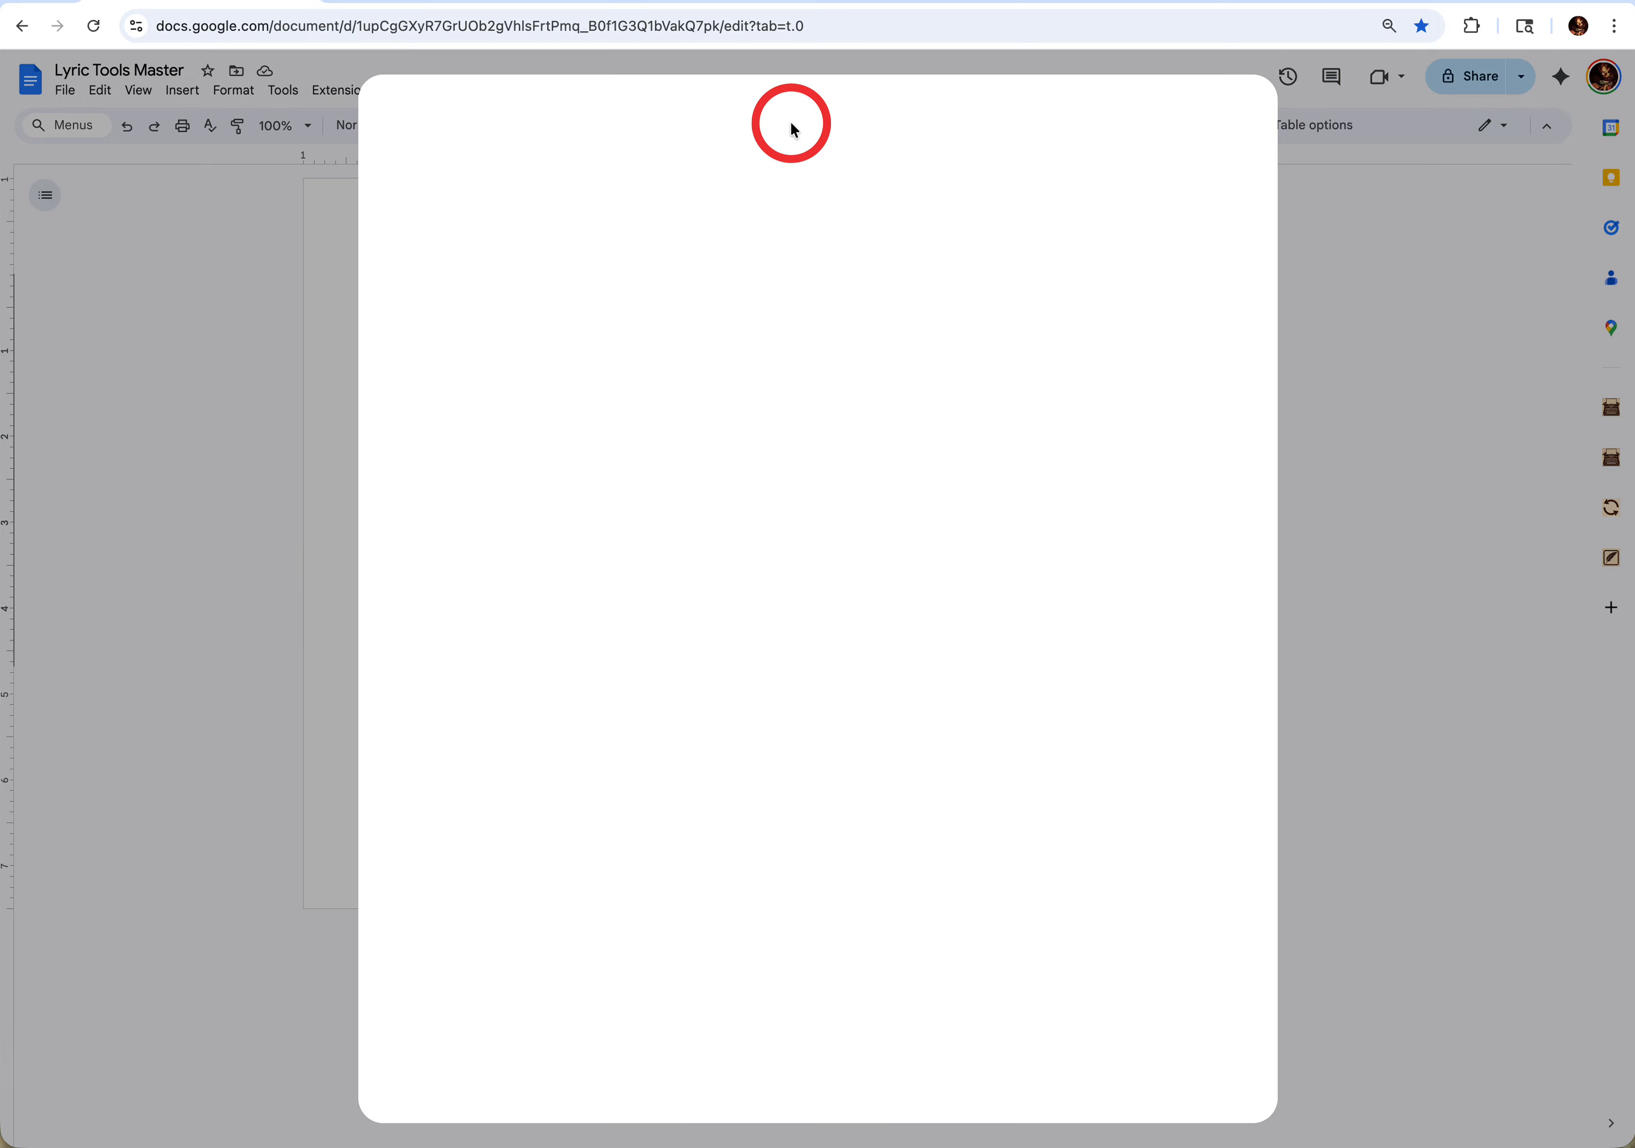
left_click(807, 122)
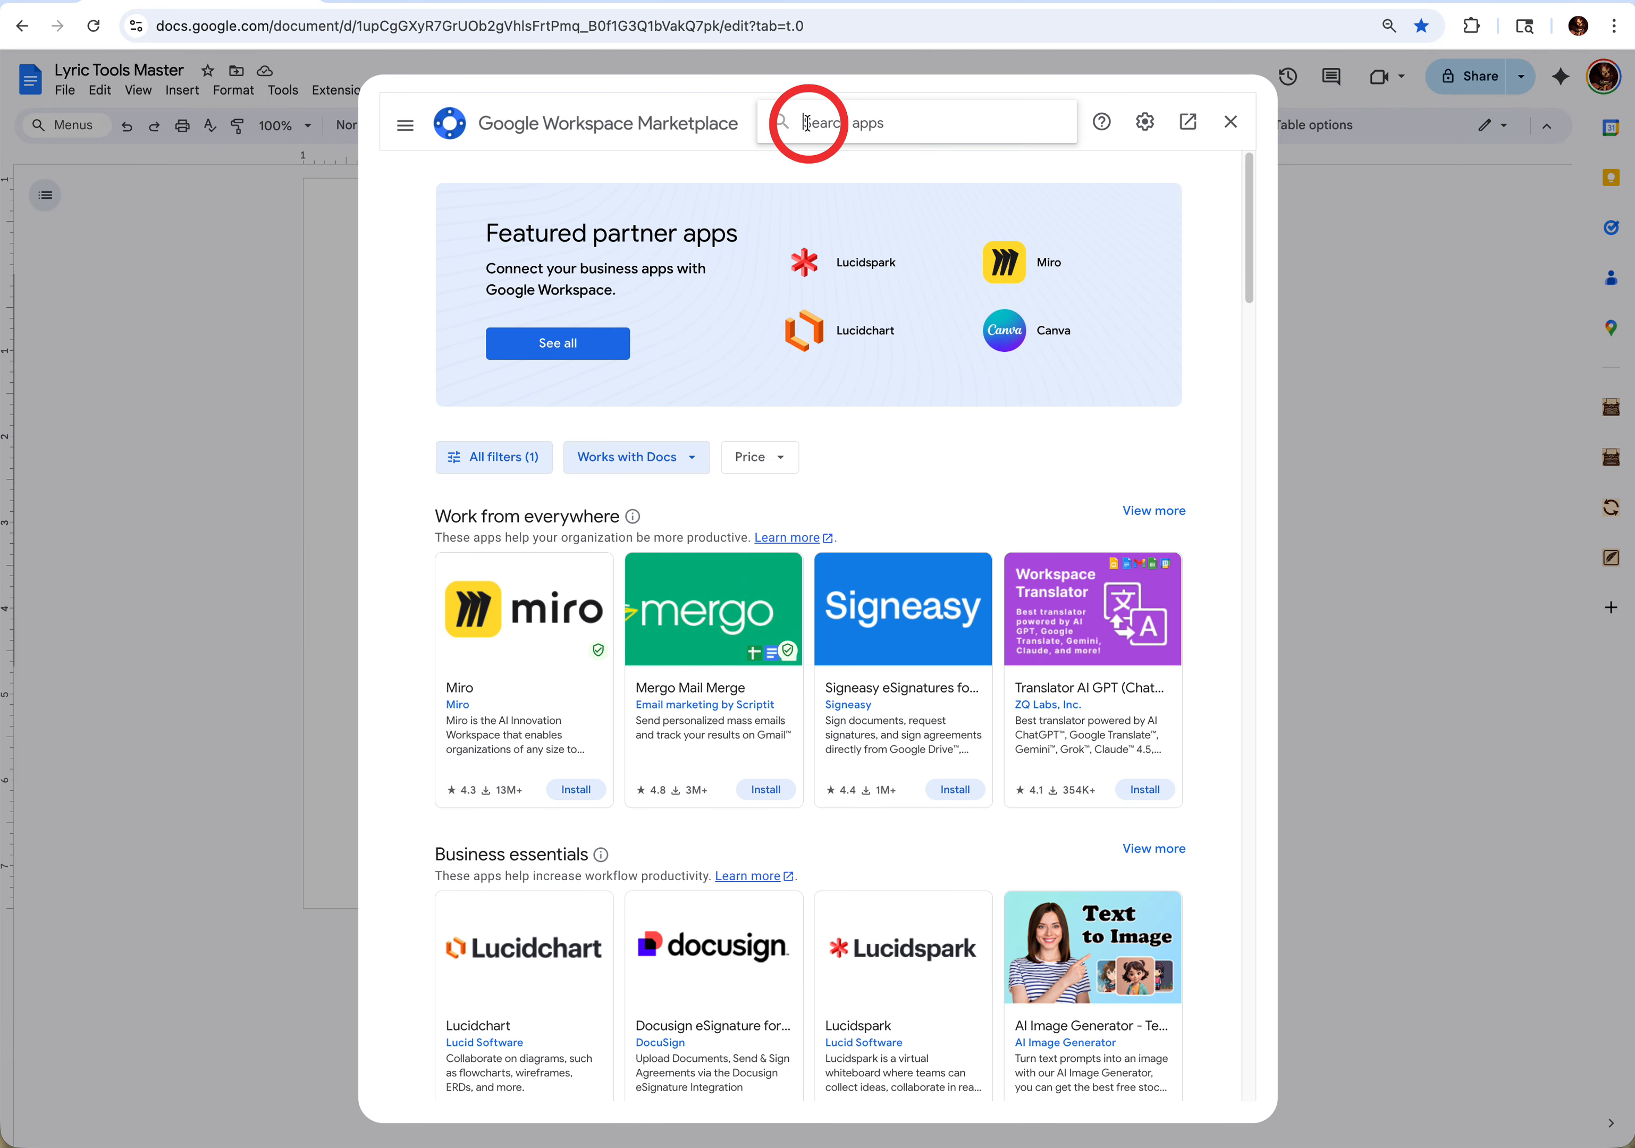
type("lyric")
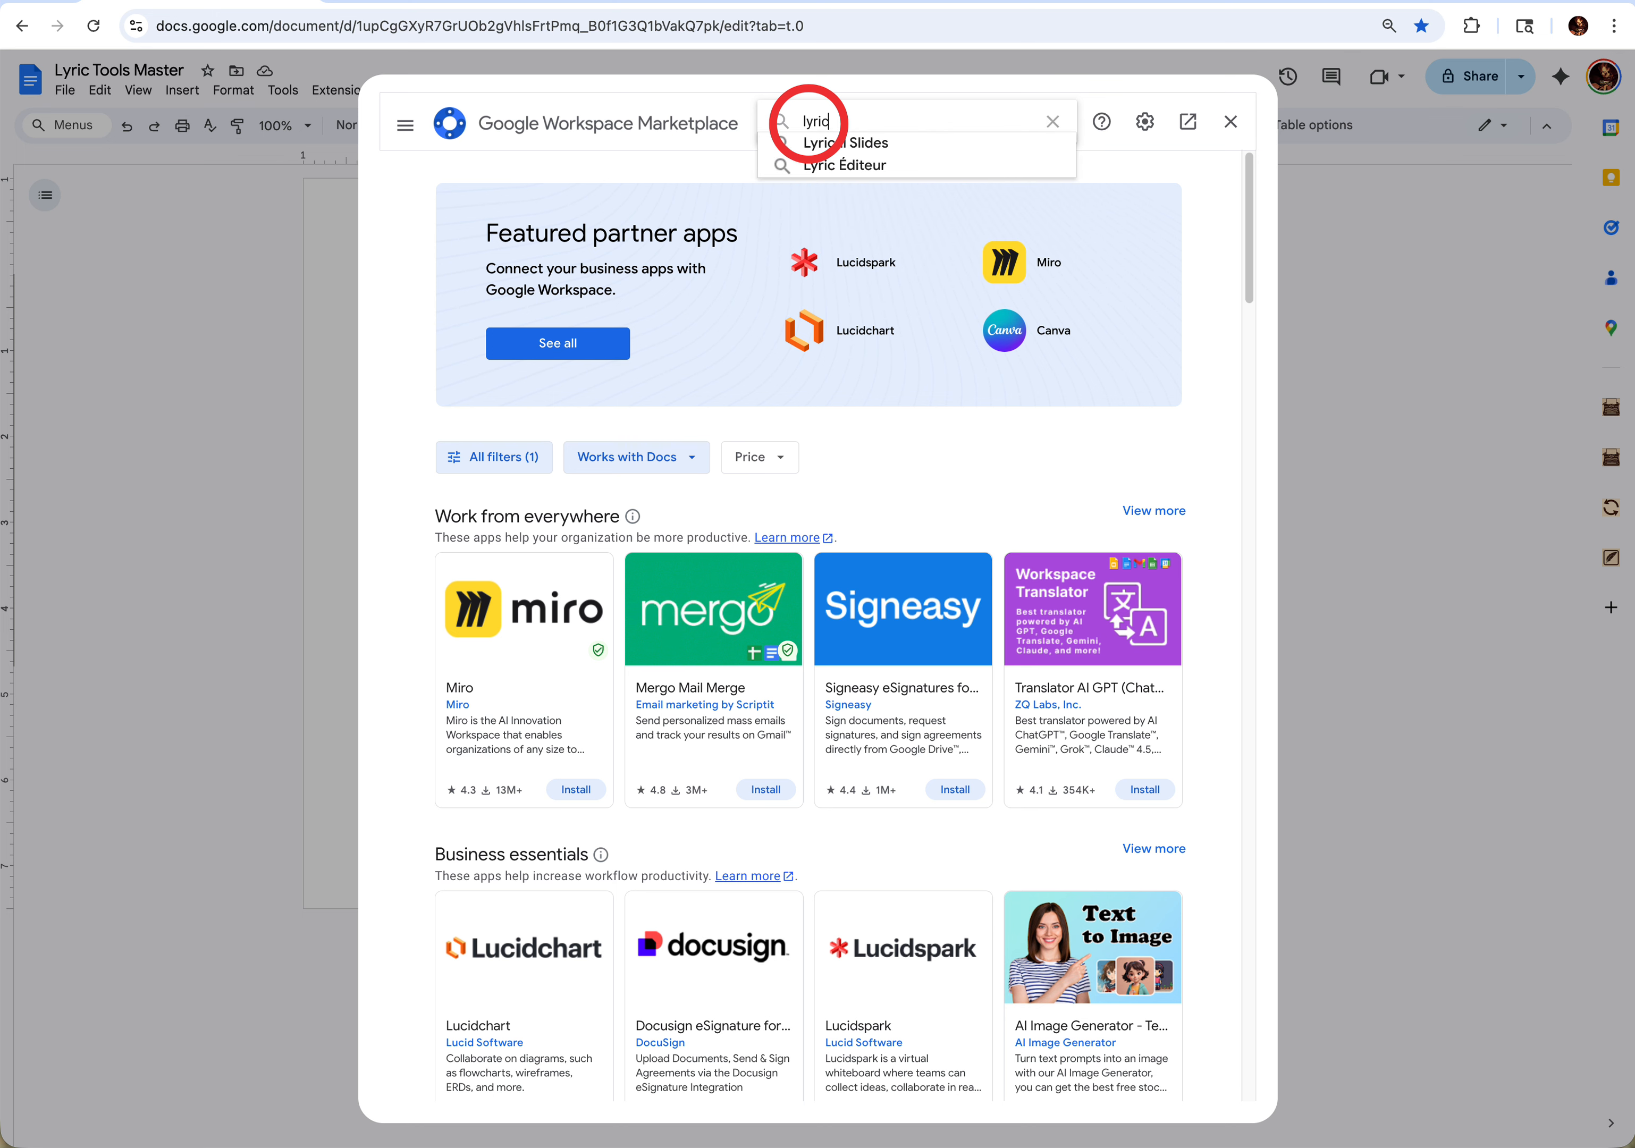
key("Return")
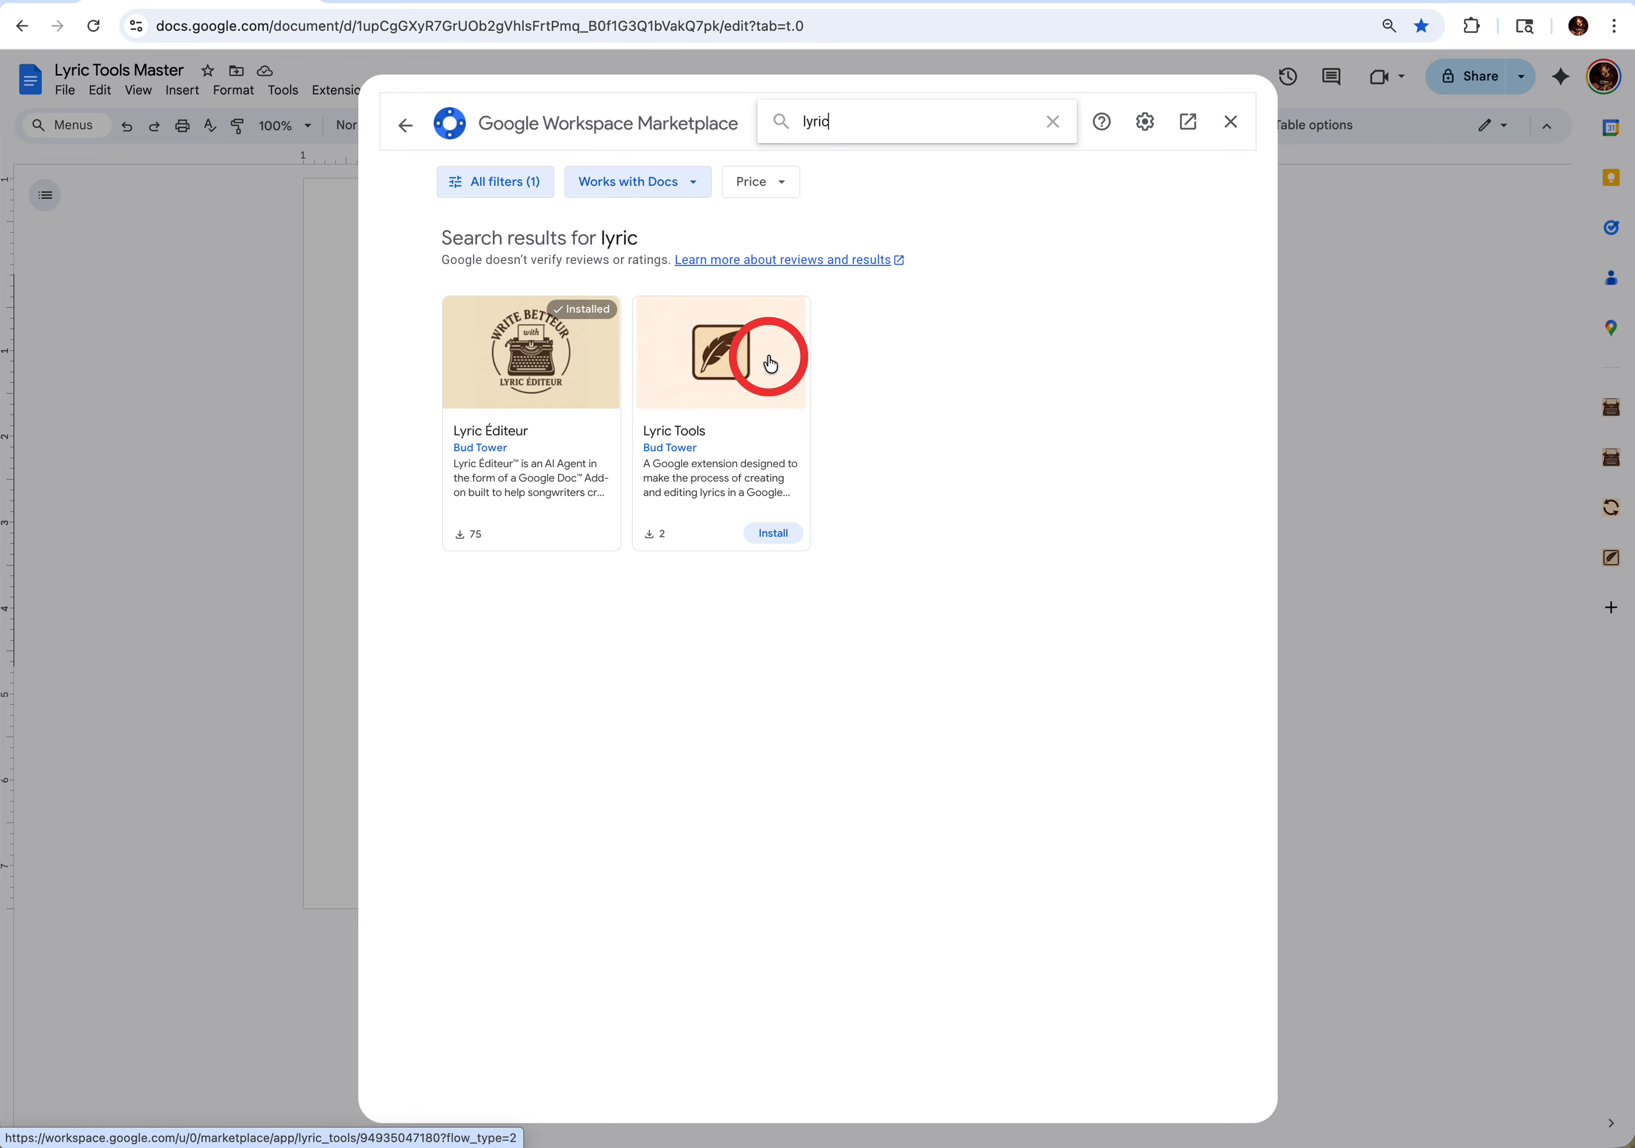
left_click(746, 400)
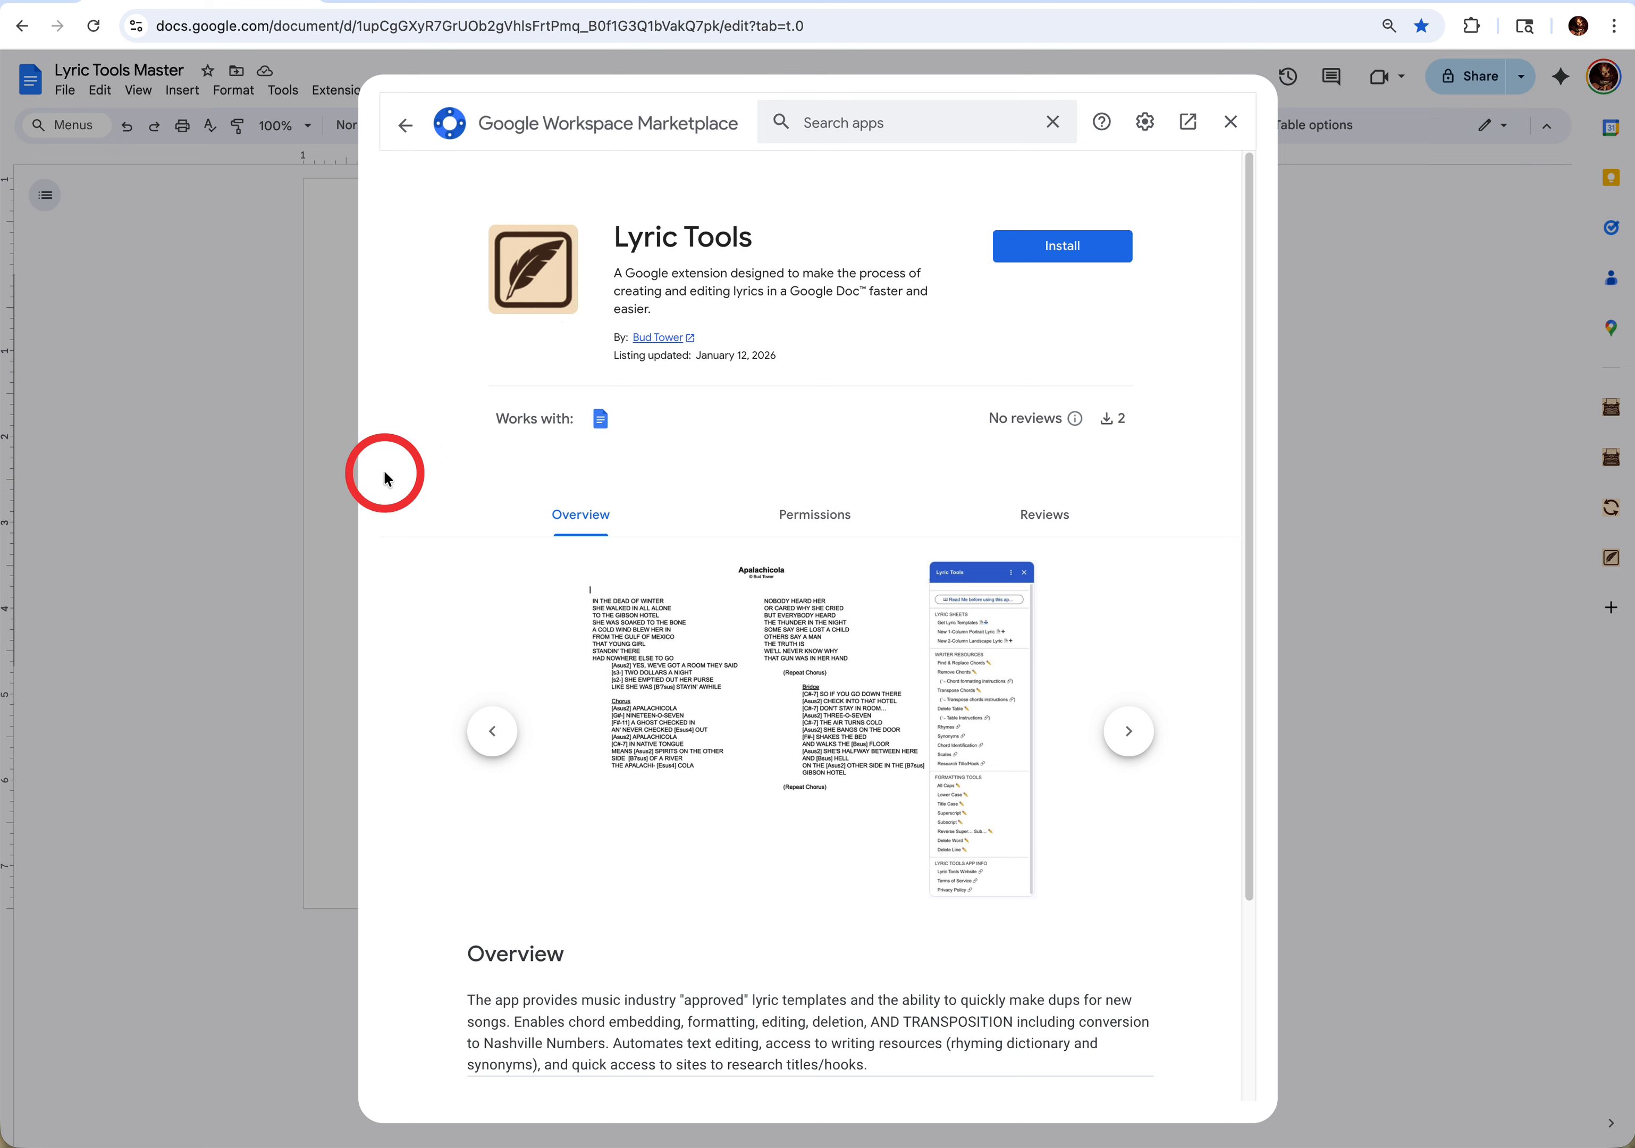
- Install the Lyric Tools add-on, granting it the requested Google account access, and close the Marketplace
left_click(1052, 250)
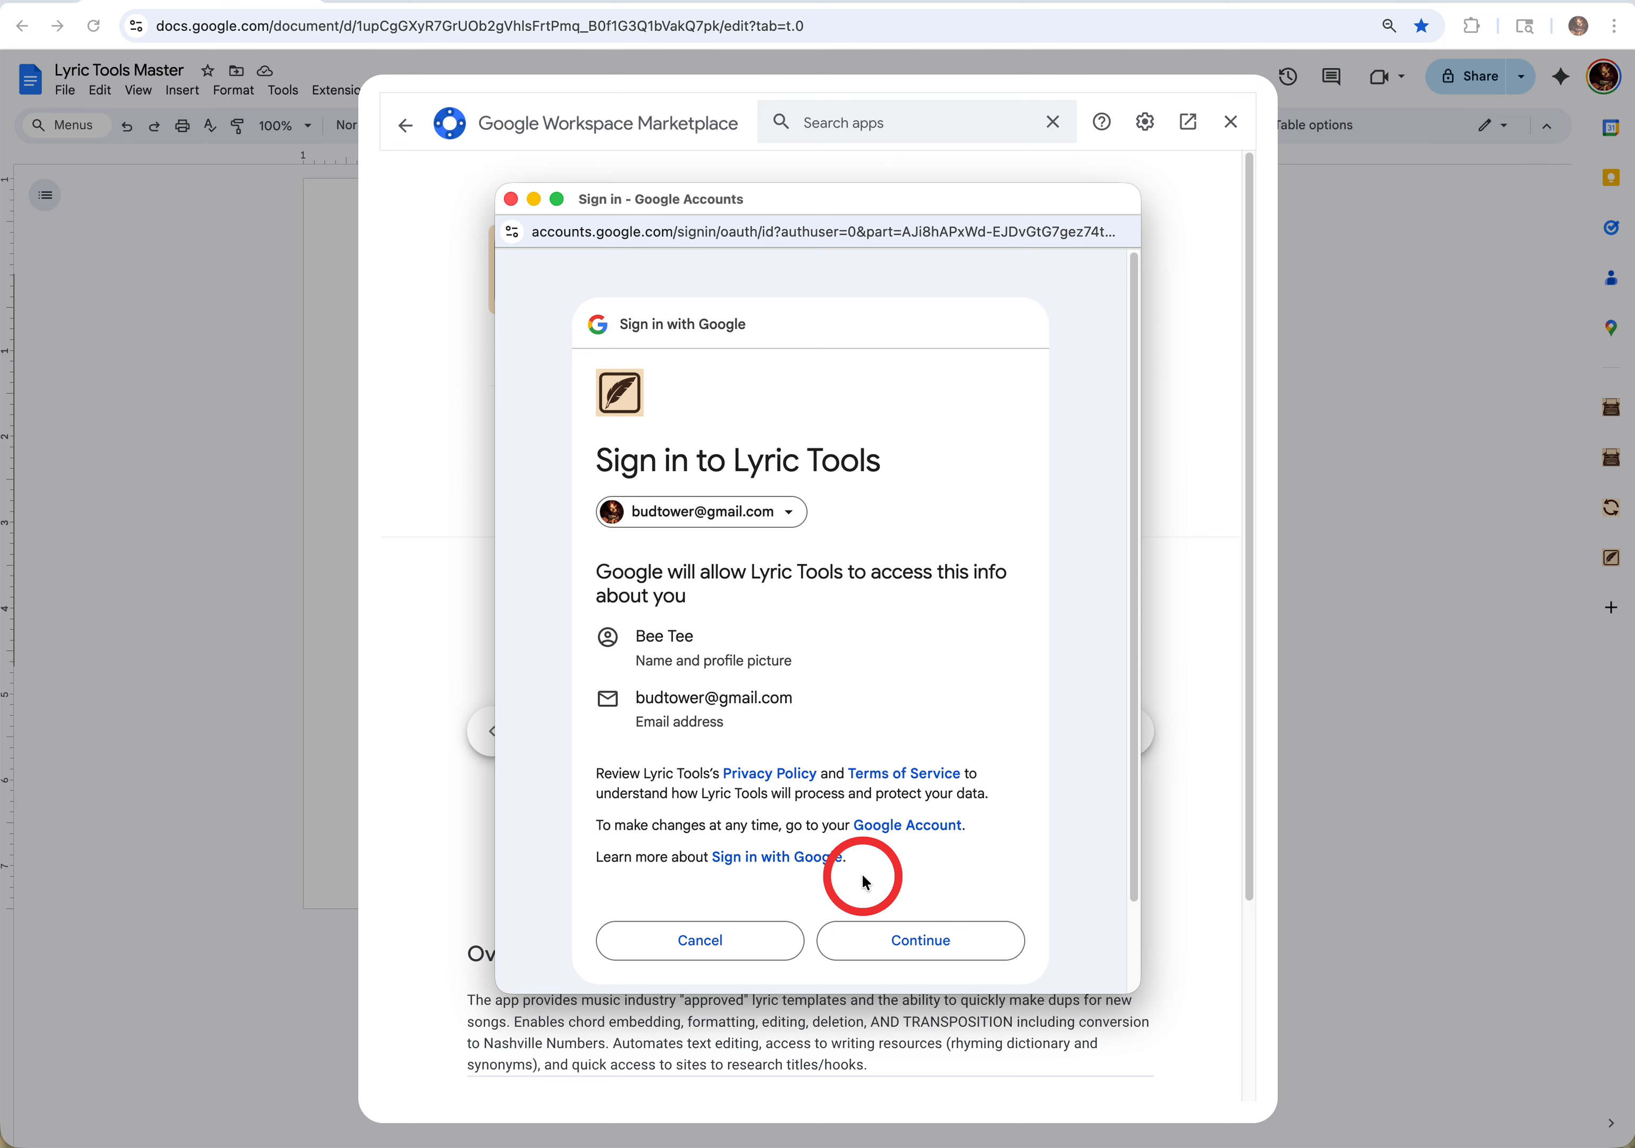
left_click(880, 939)
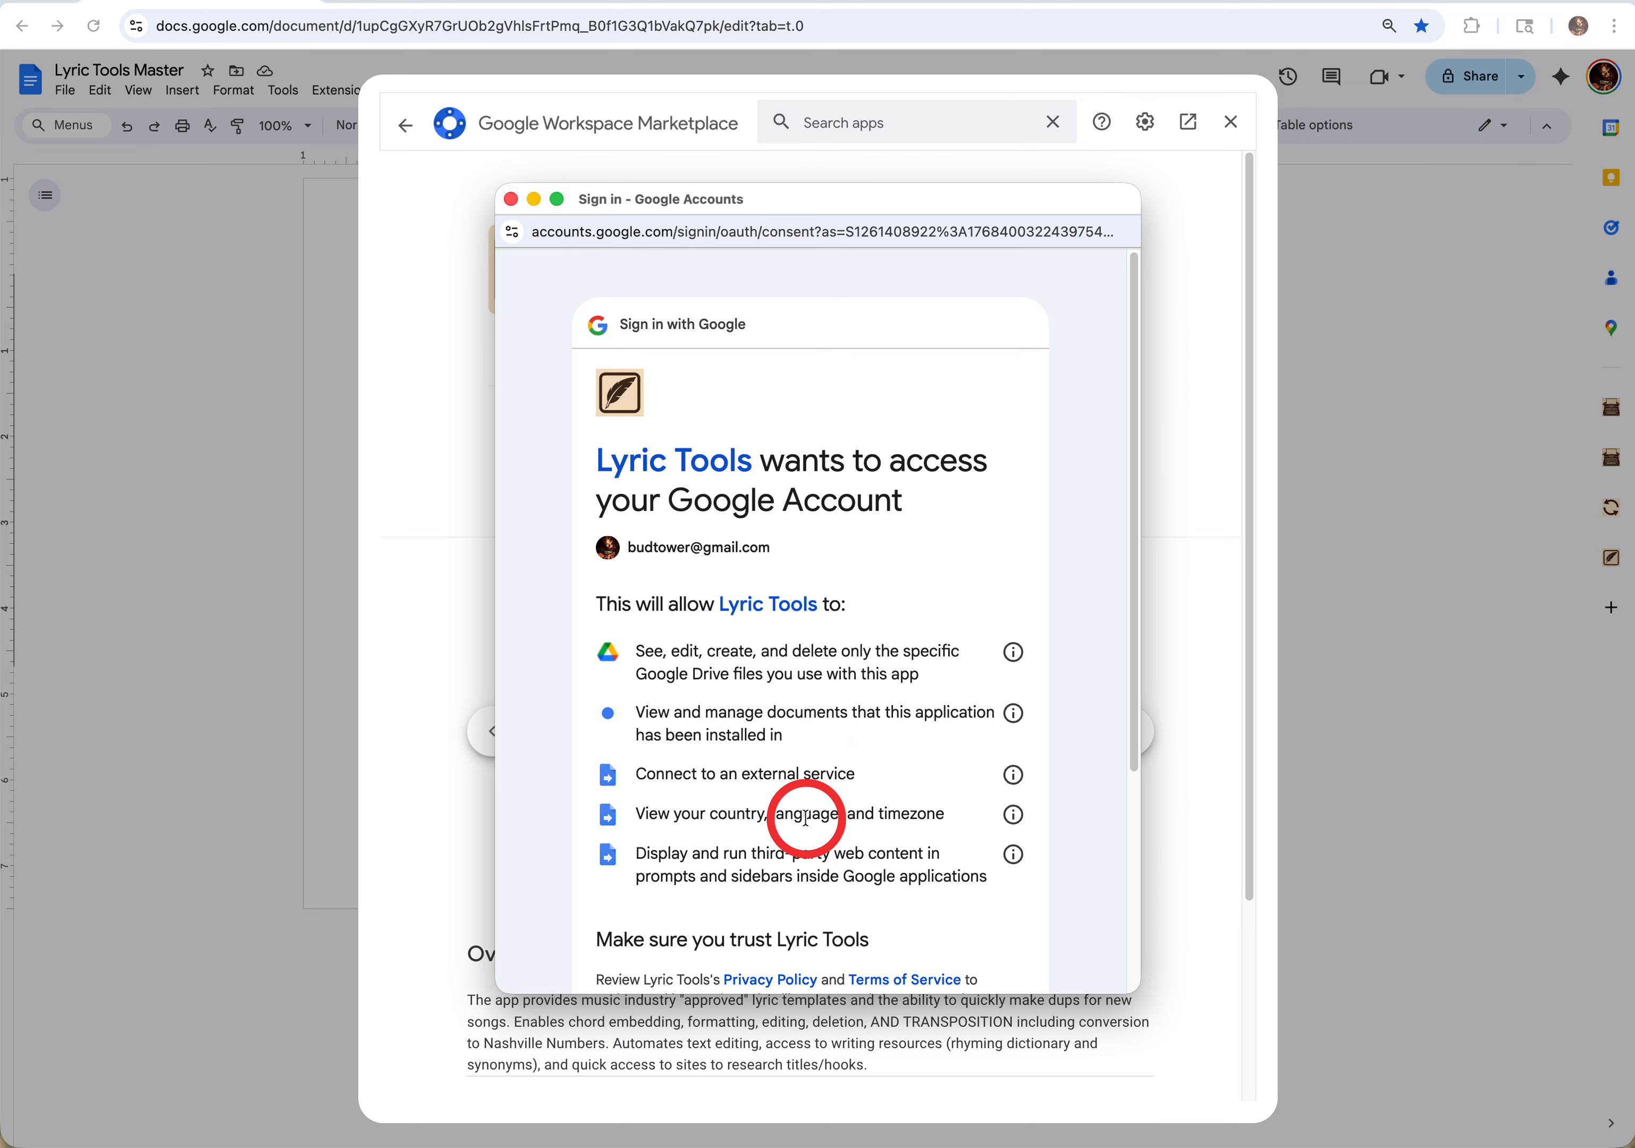
scroll(796, 823, "down", 4)
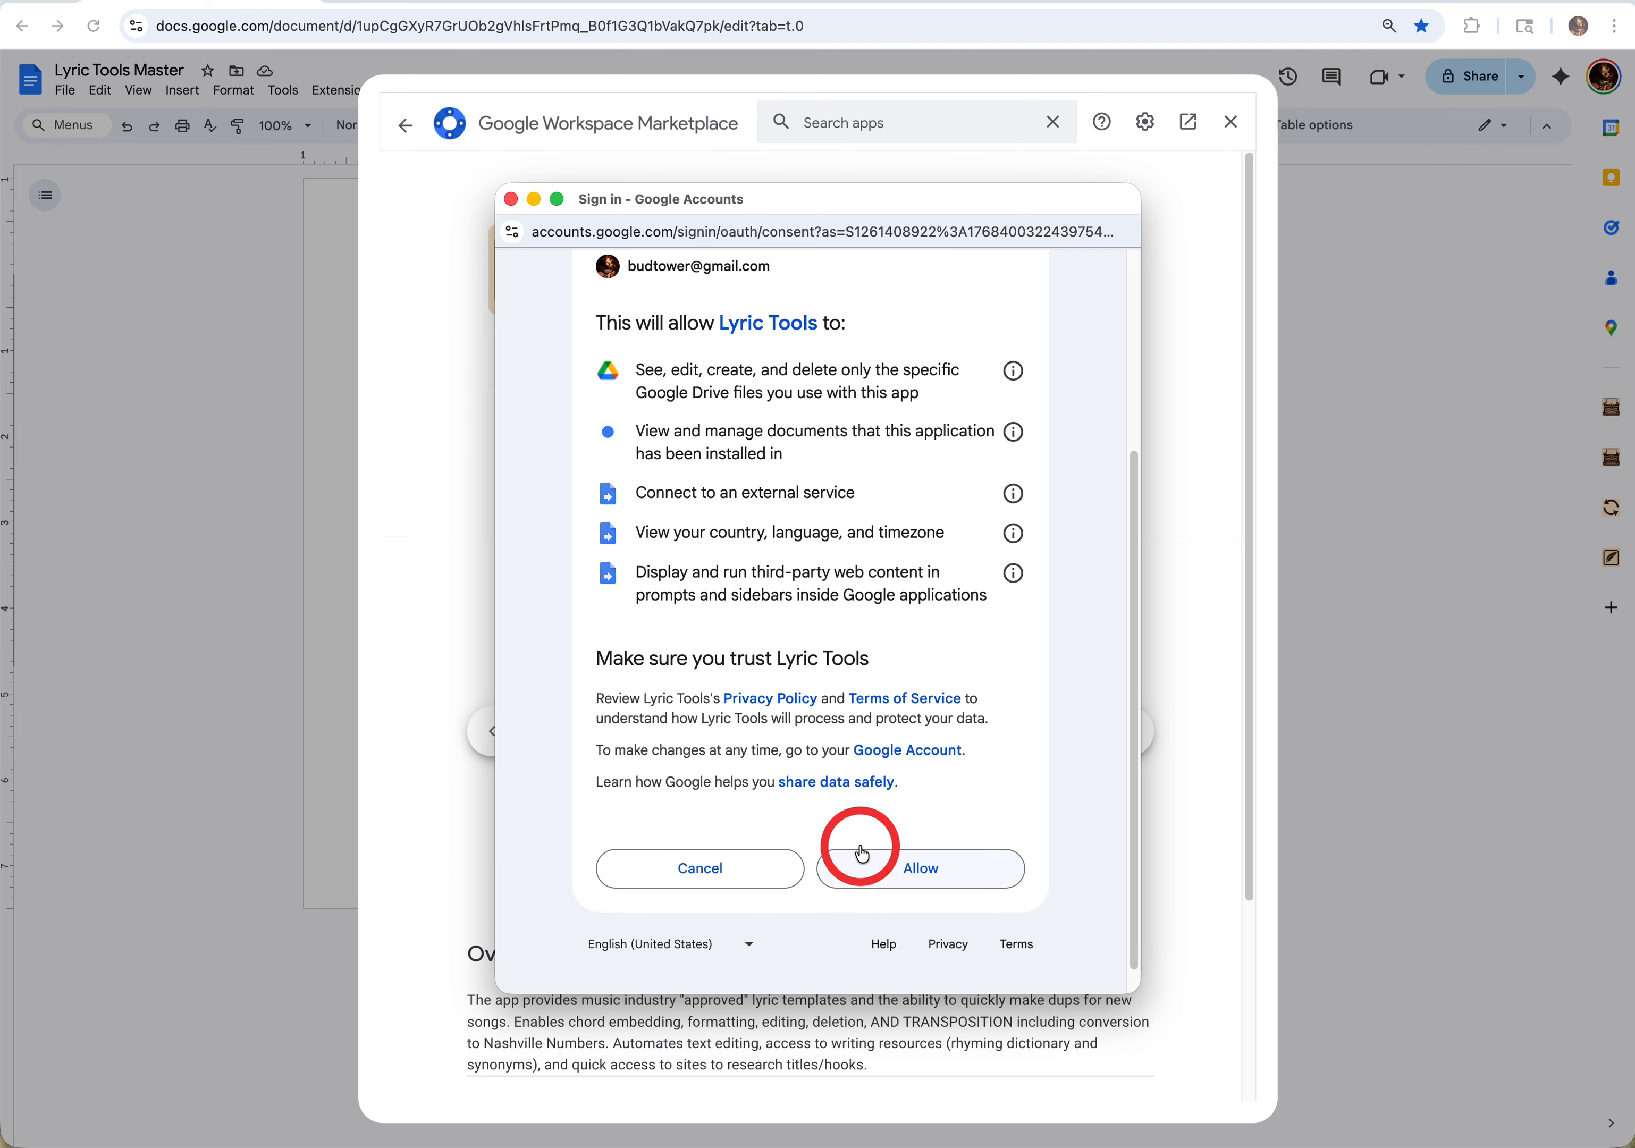
left_click(872, 869)
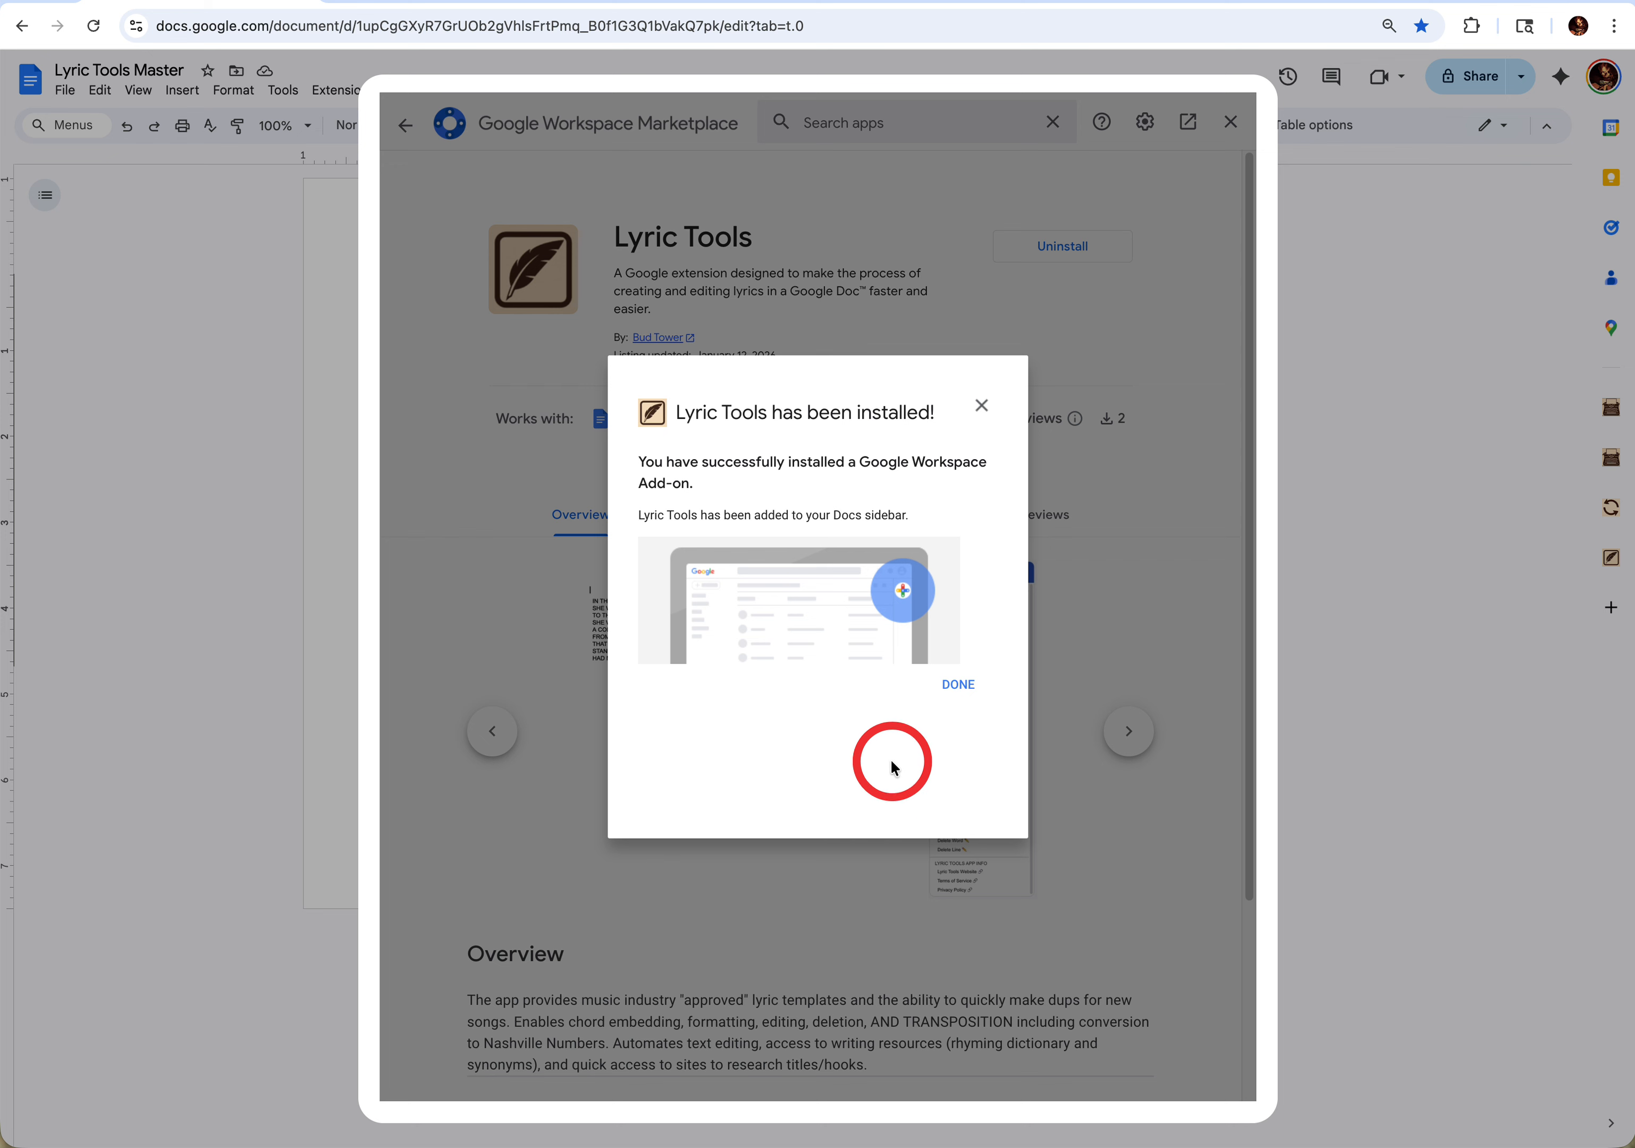
left_click(956, 687)
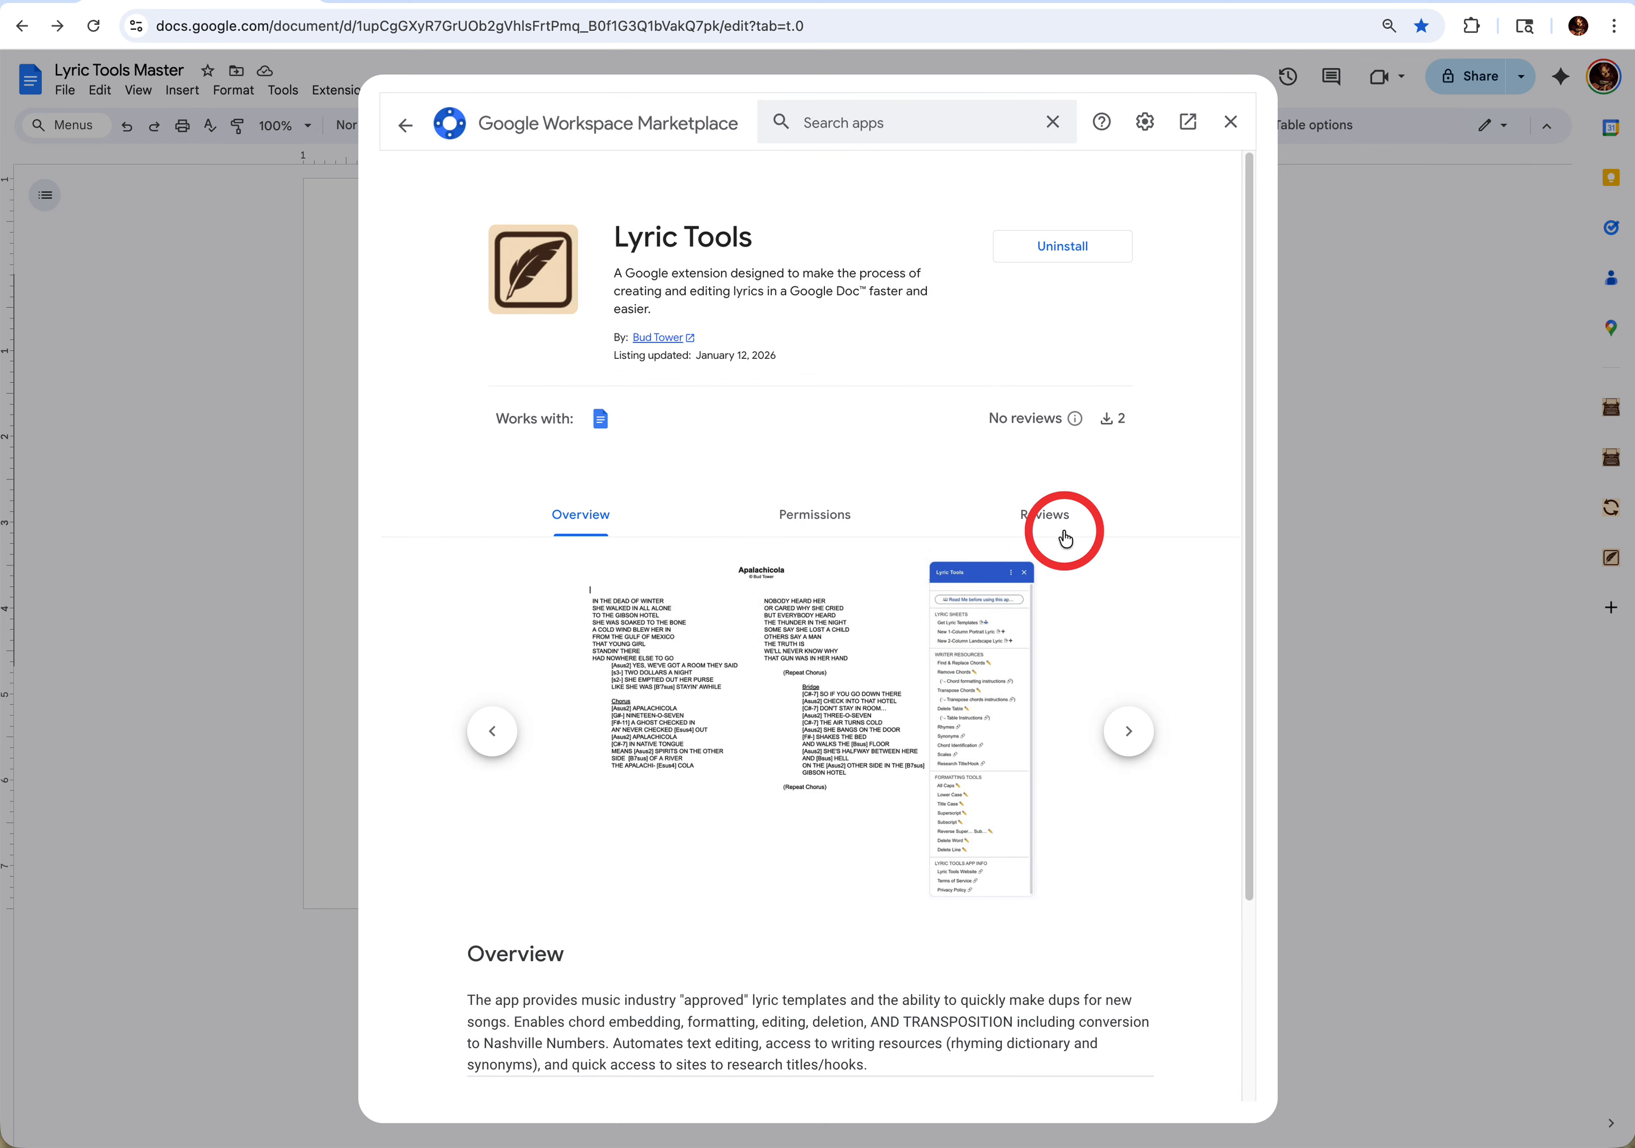
left_click(1232, 122)
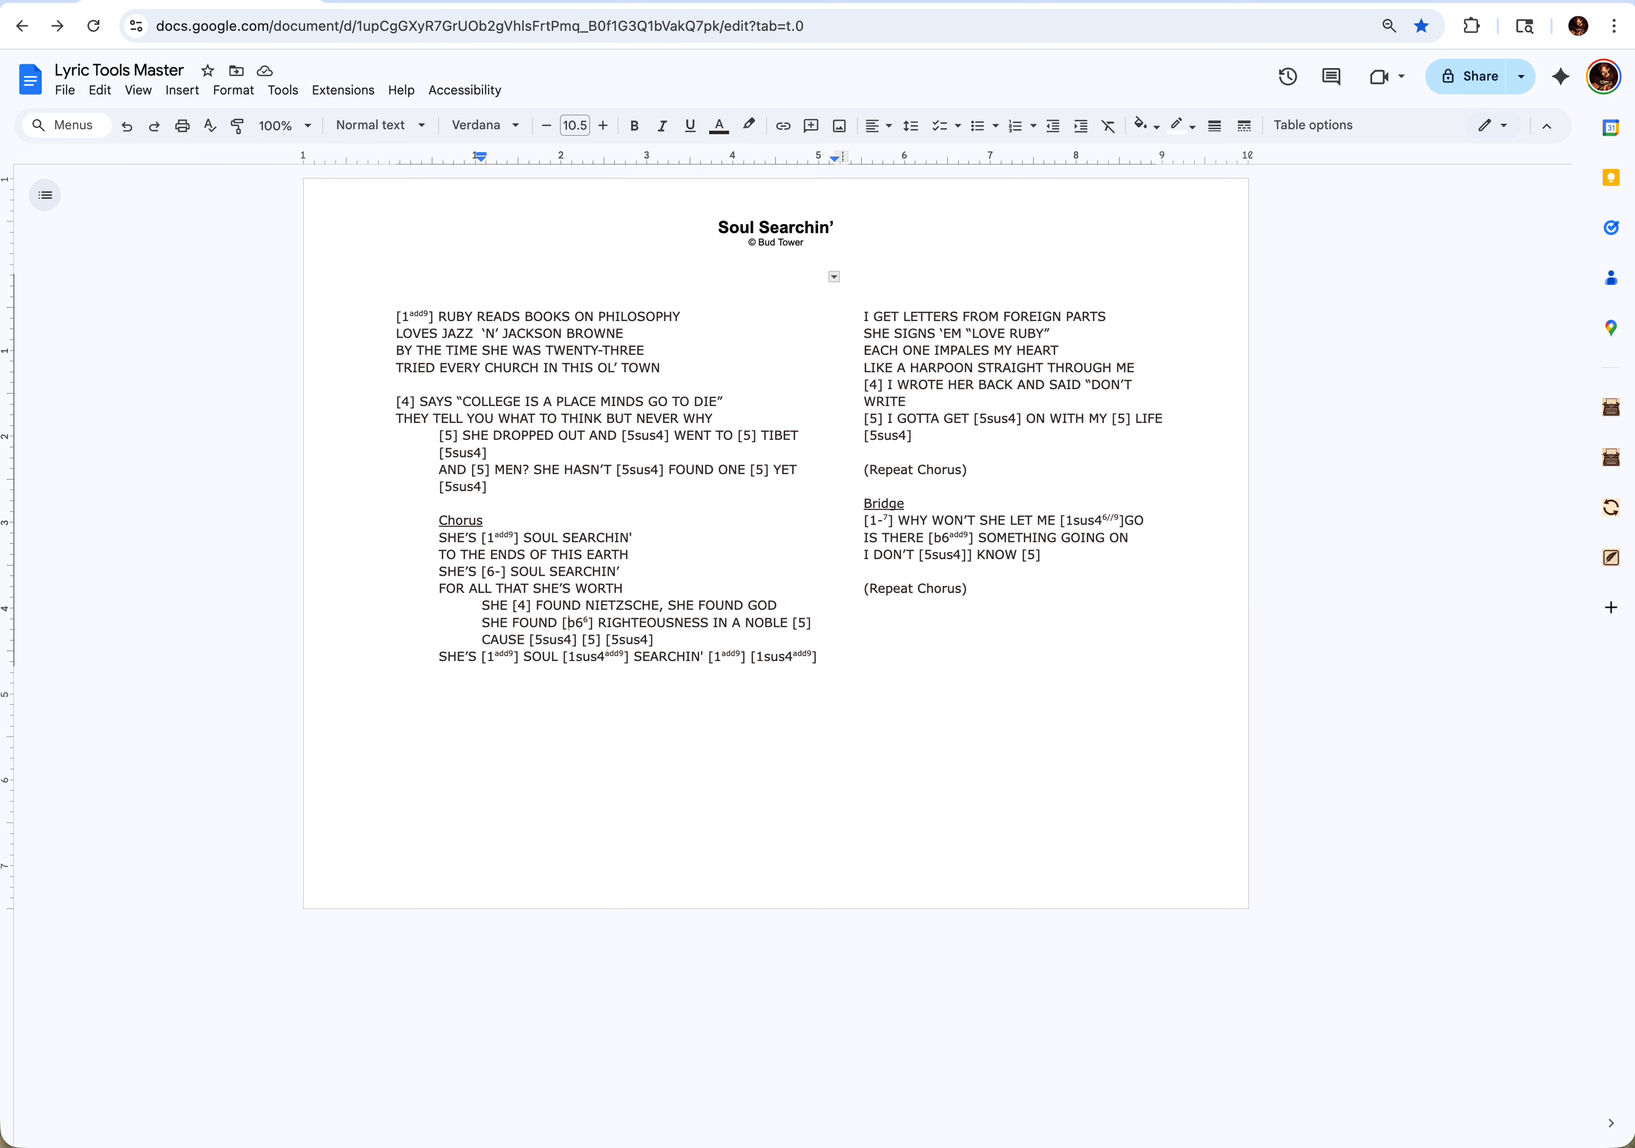
- Reload the Lyric Tools Master document page in the browser
left_click(0, 0)
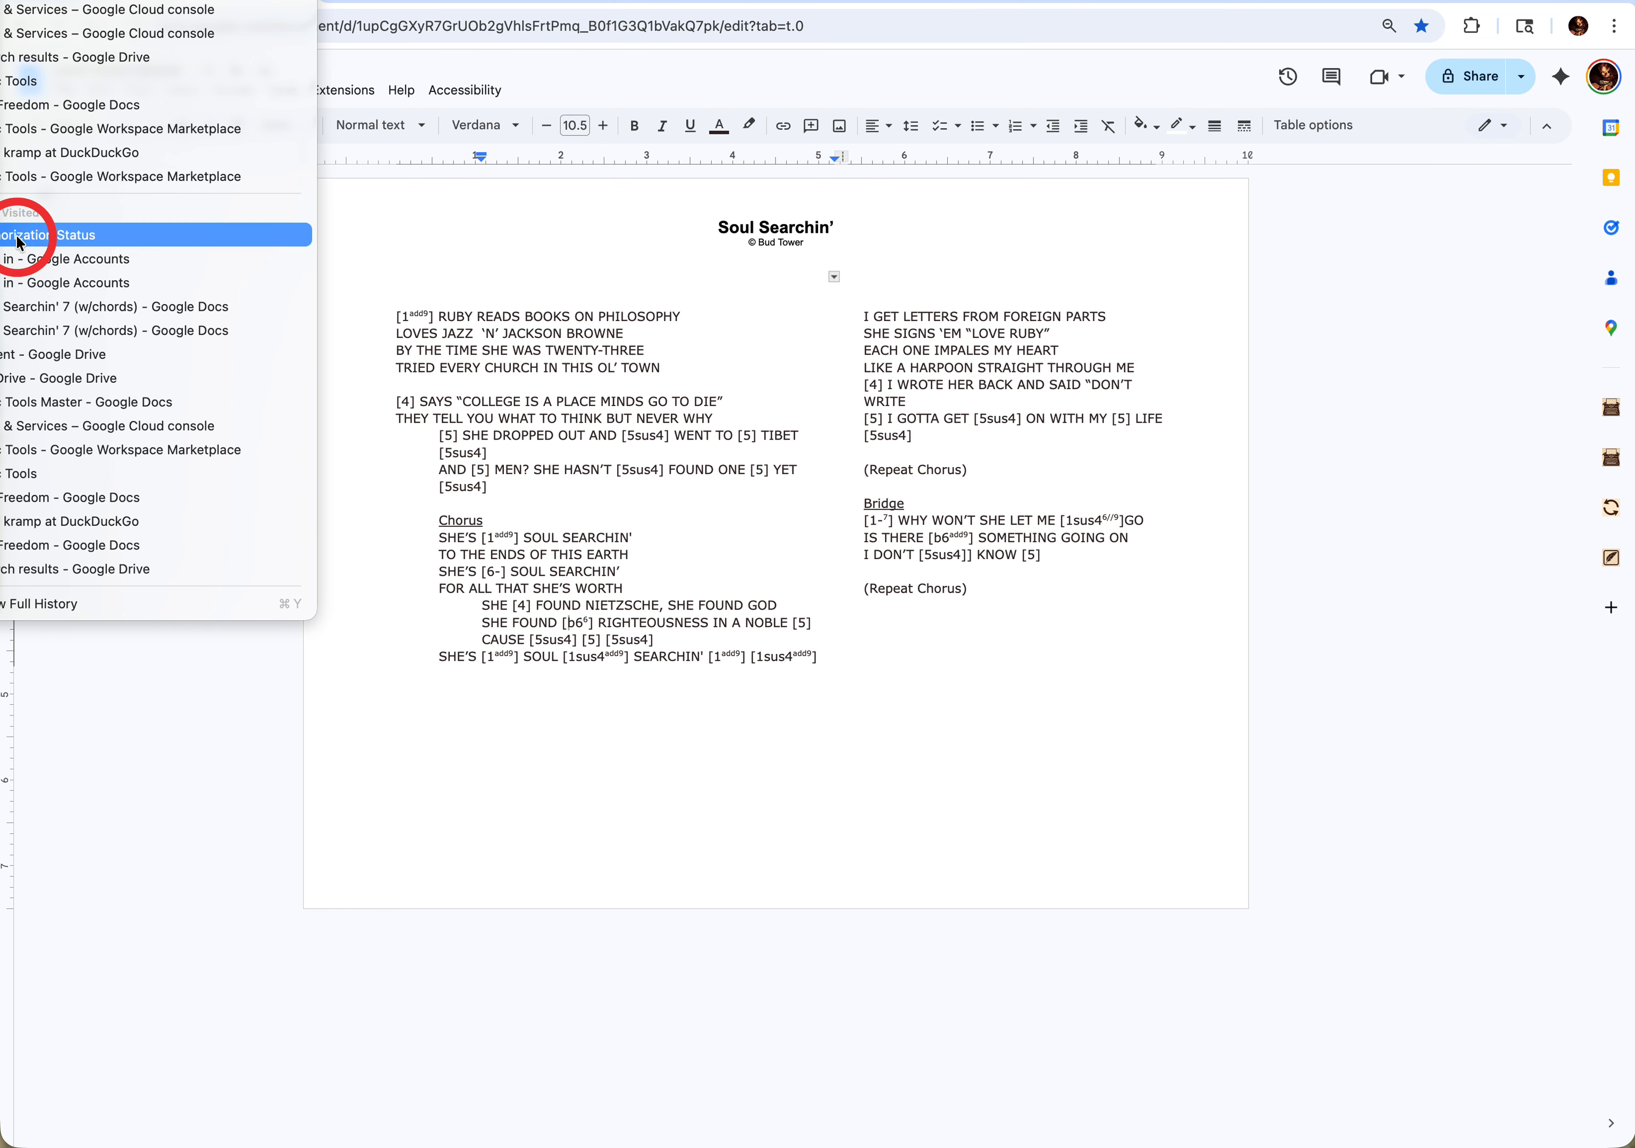
left_click(76, 237)
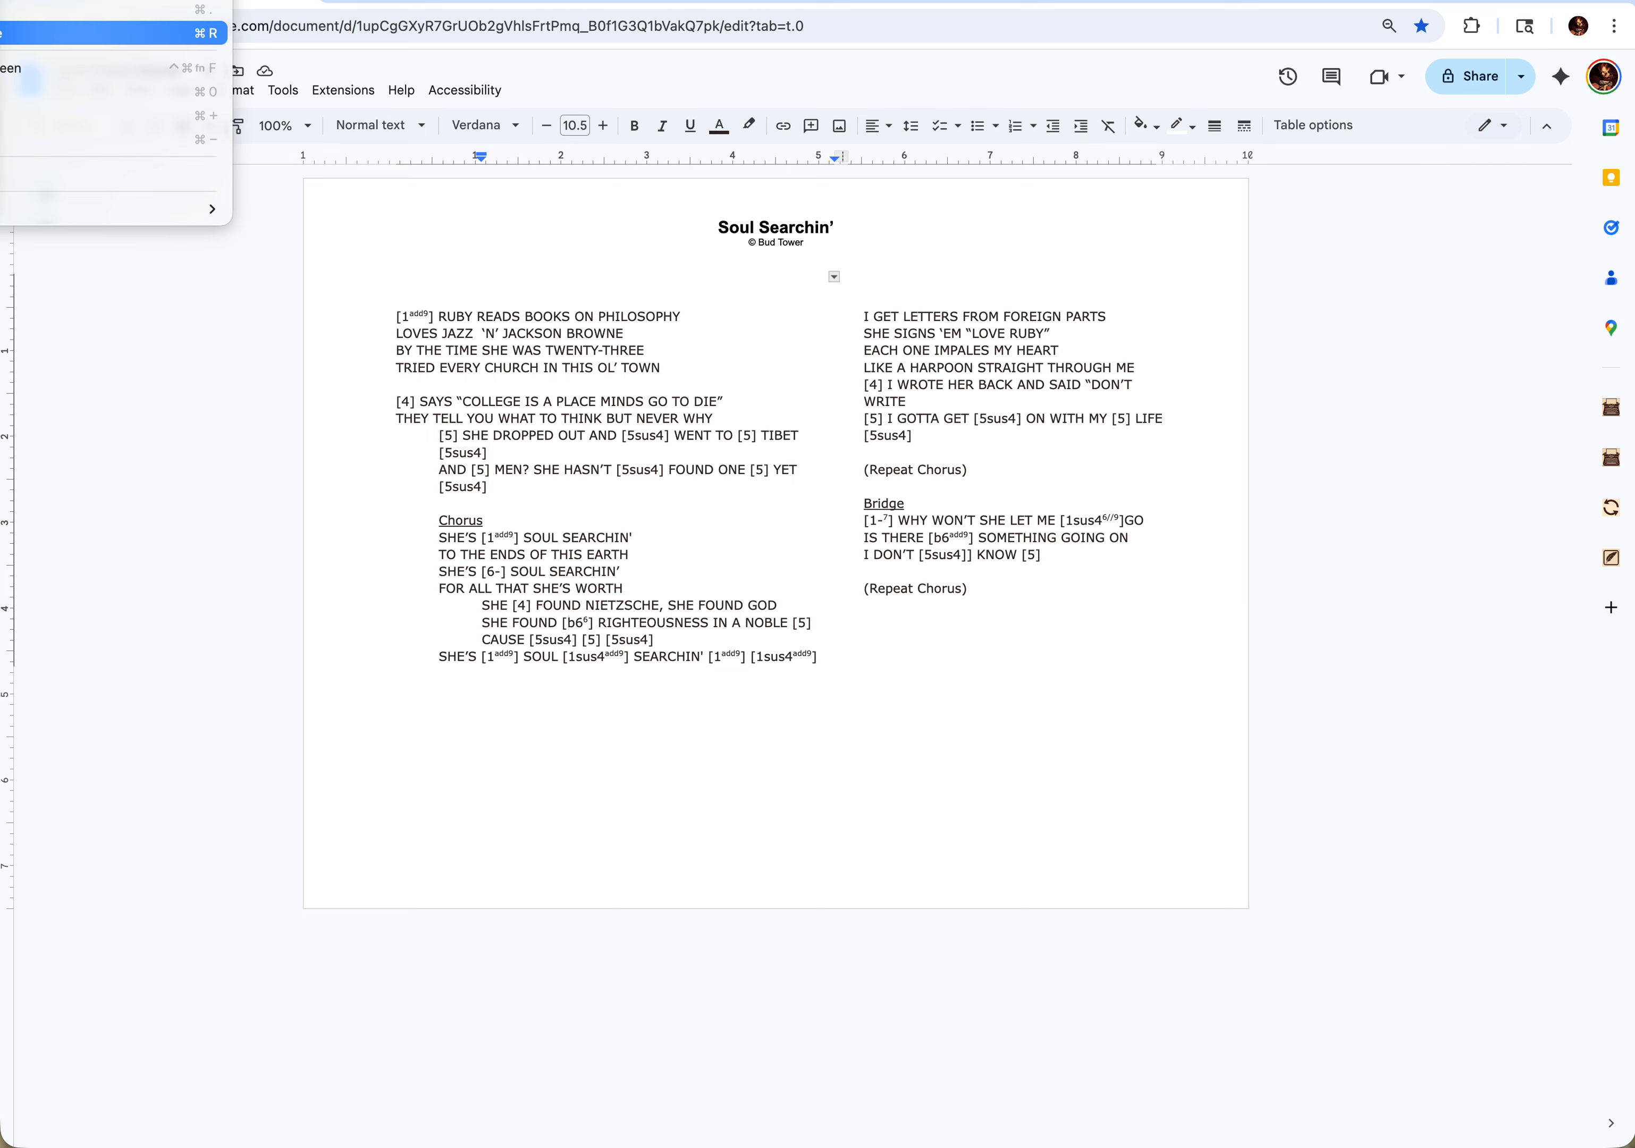
left_click(3, 33)
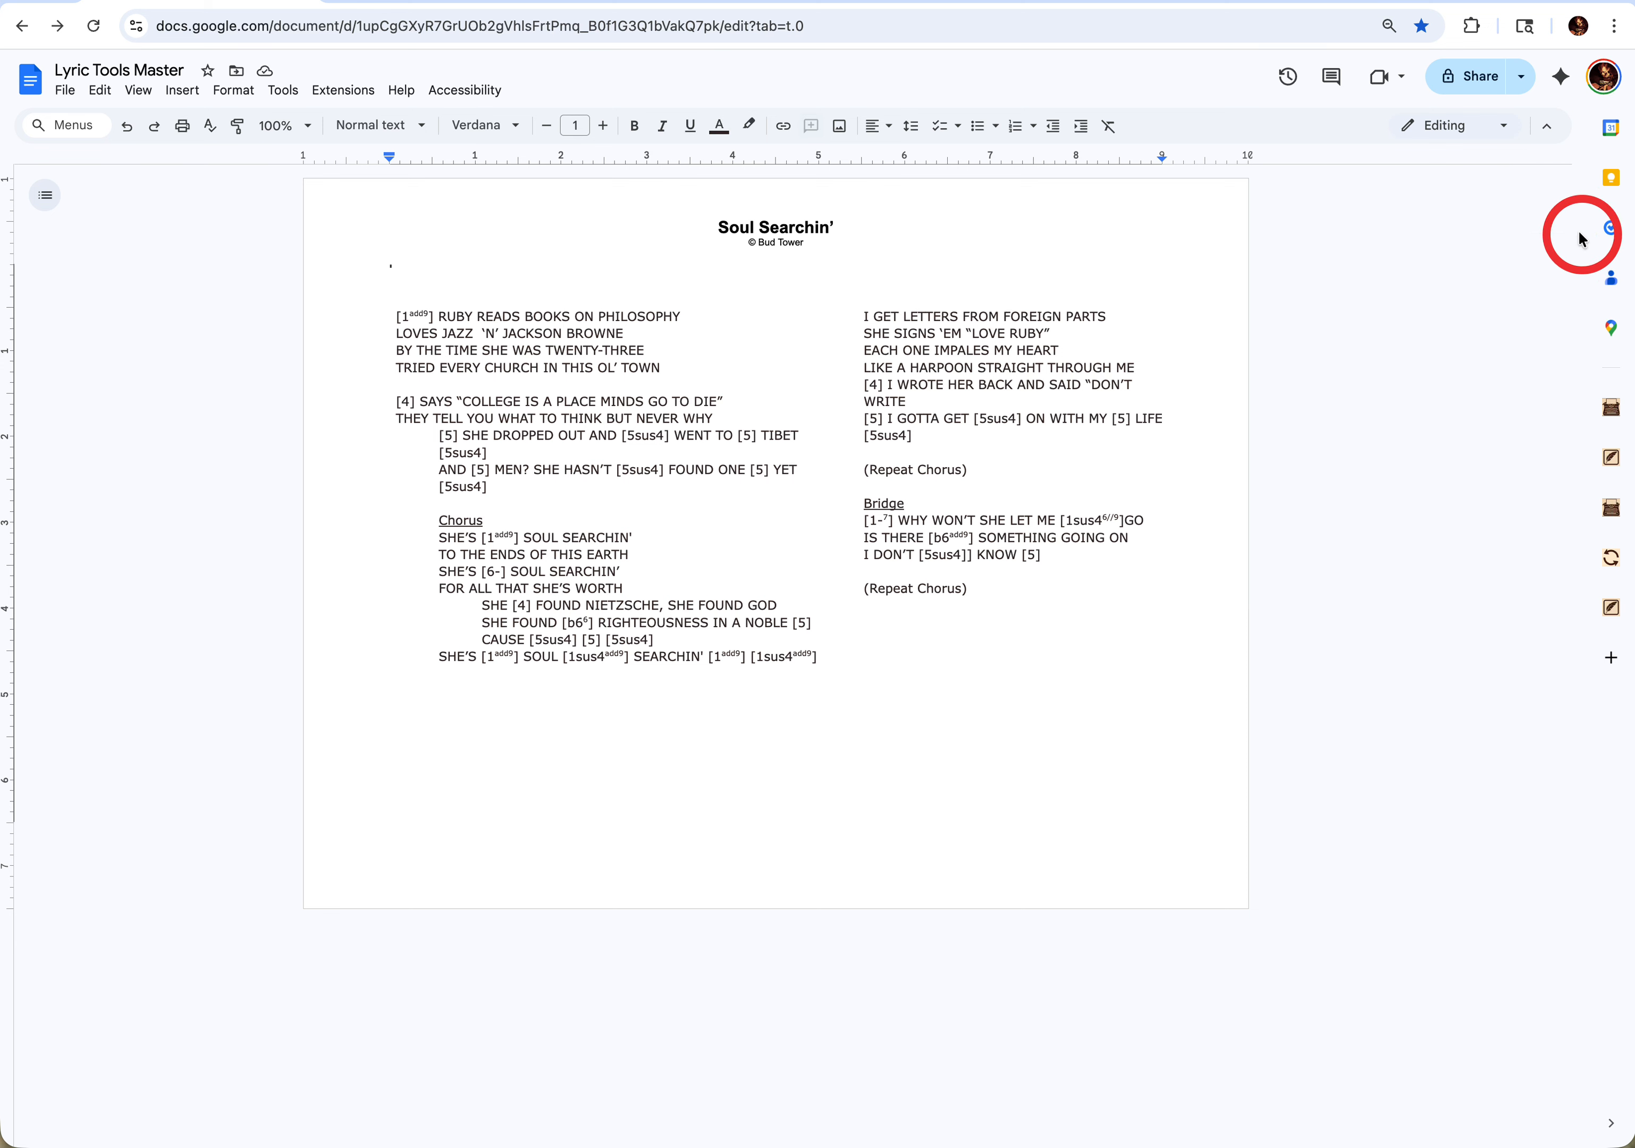
- Hide and restore the document menus, and collapse and reopen the add-on side panel
left_click(1543, 130)
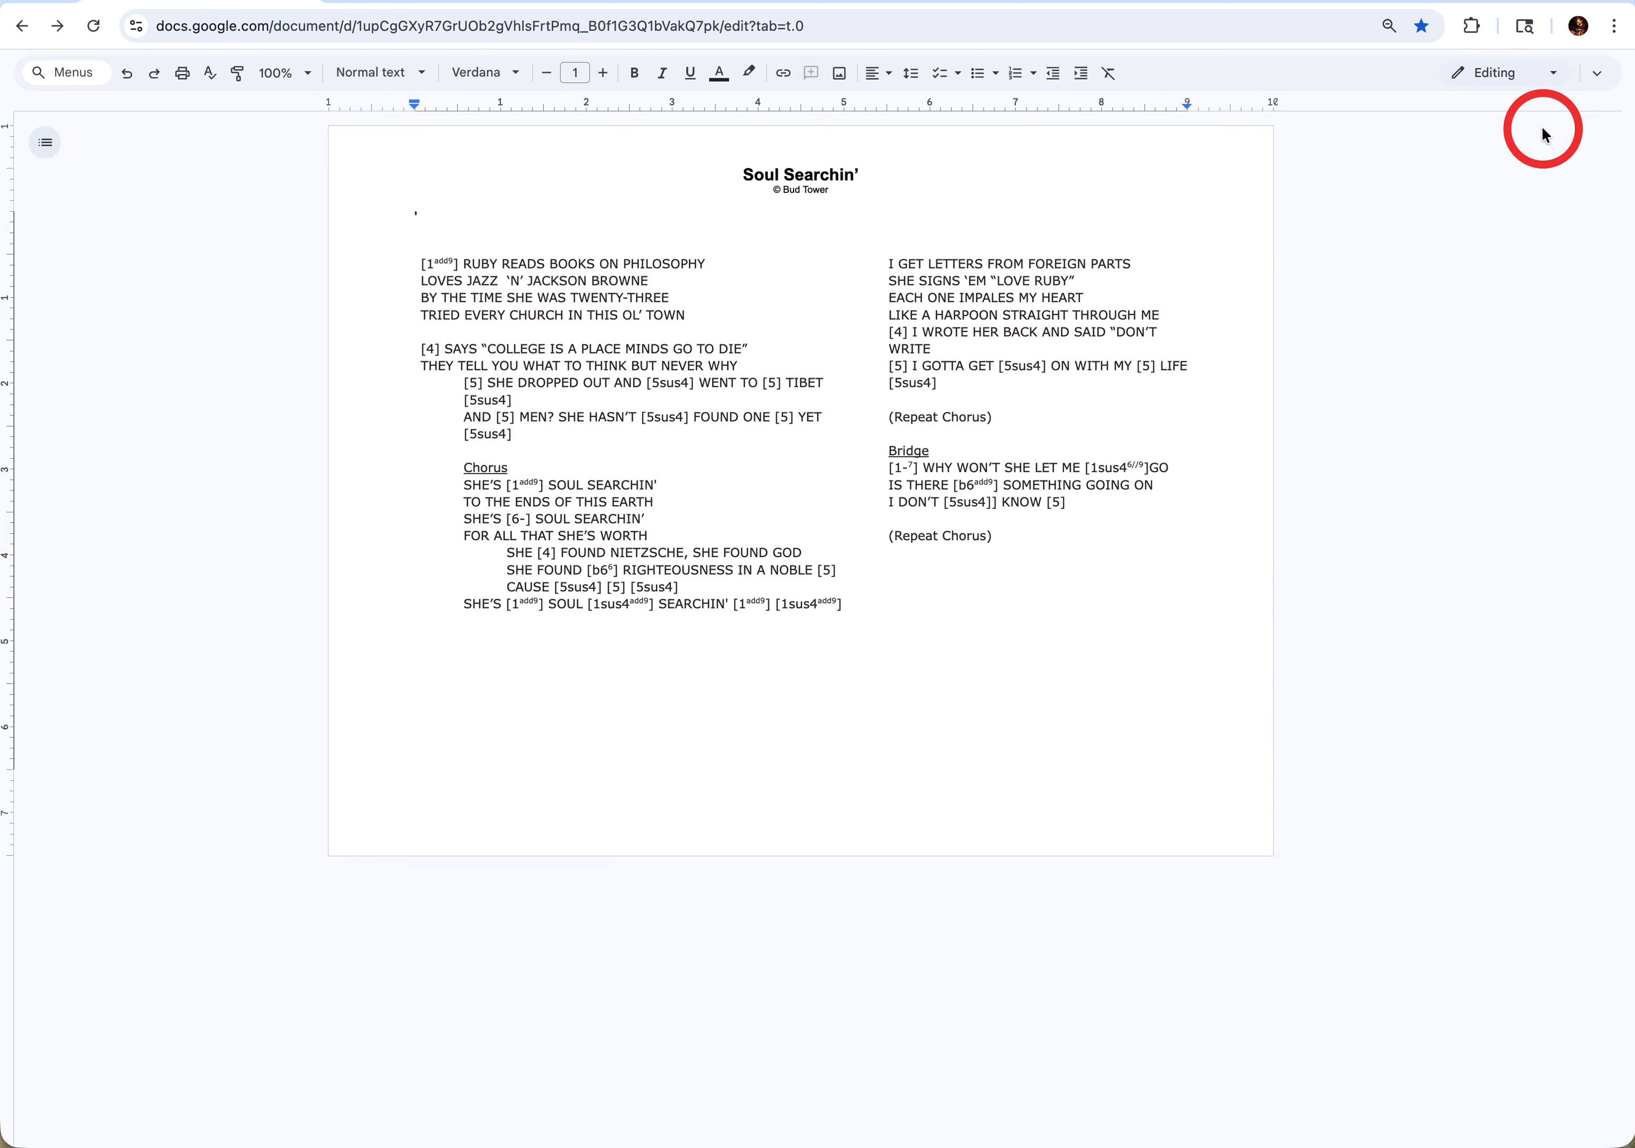
left_click(1599, 83)
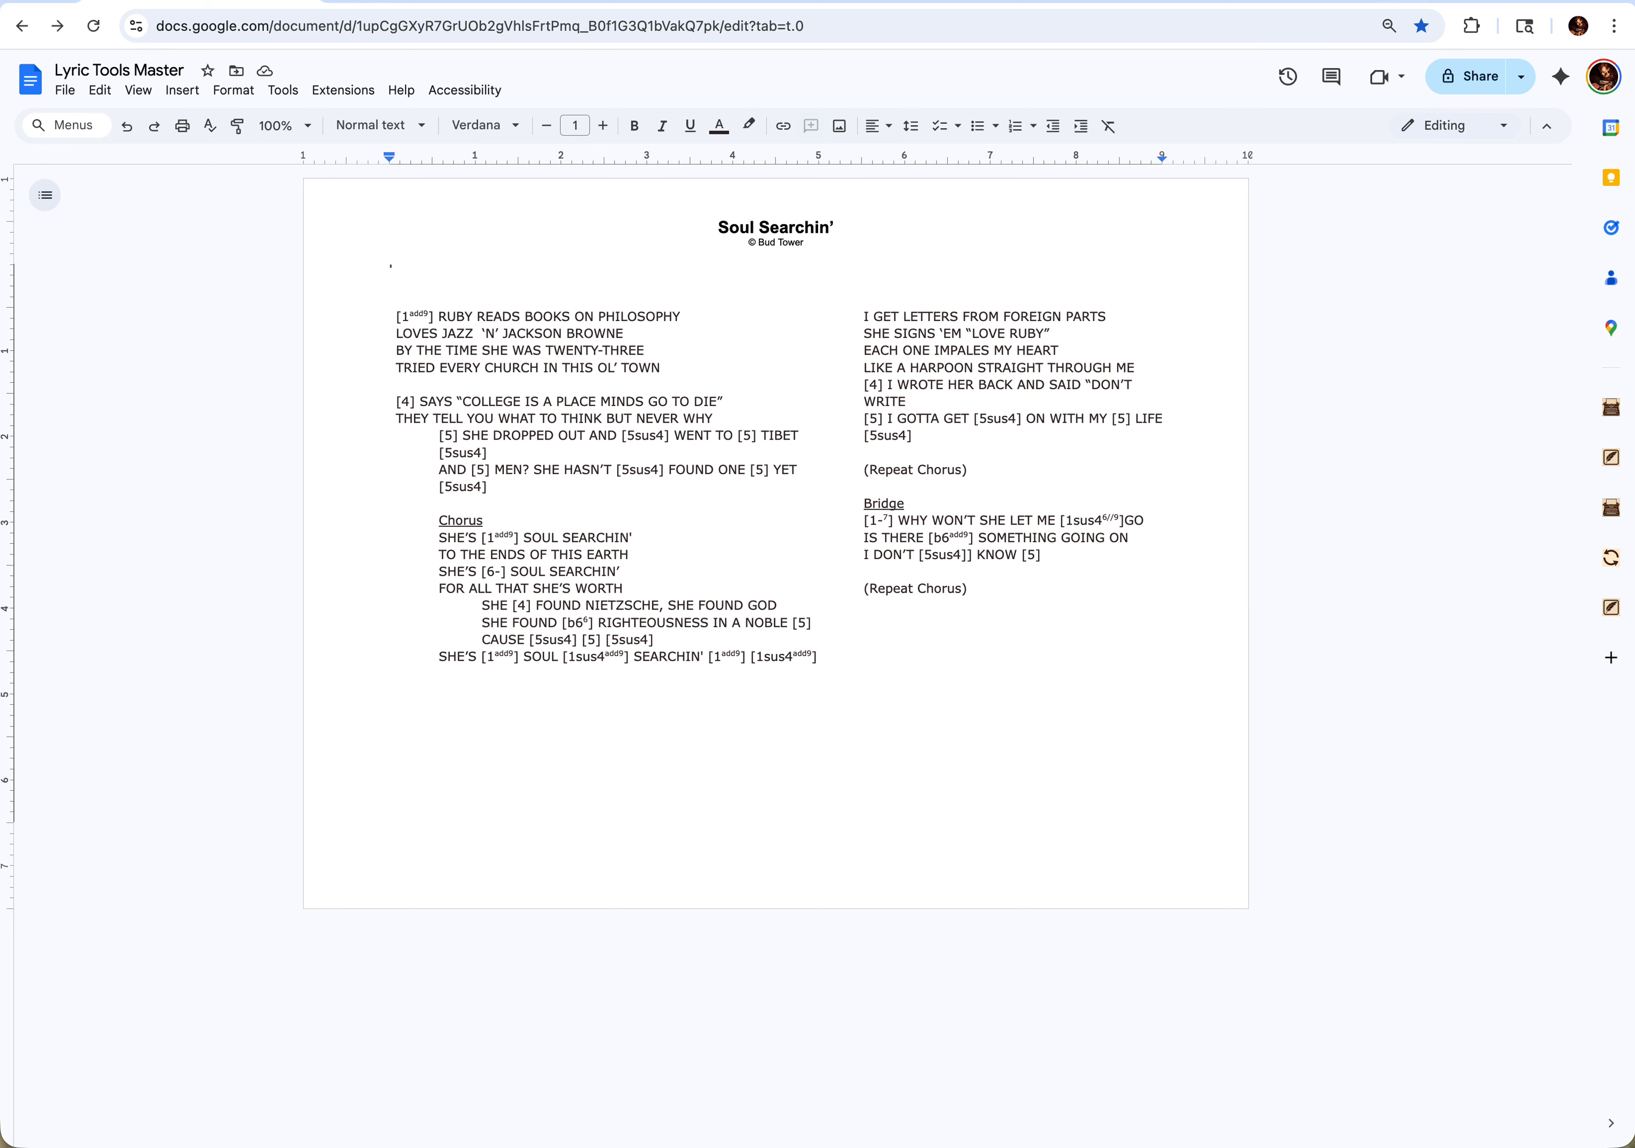
left_click(1611, 1125)
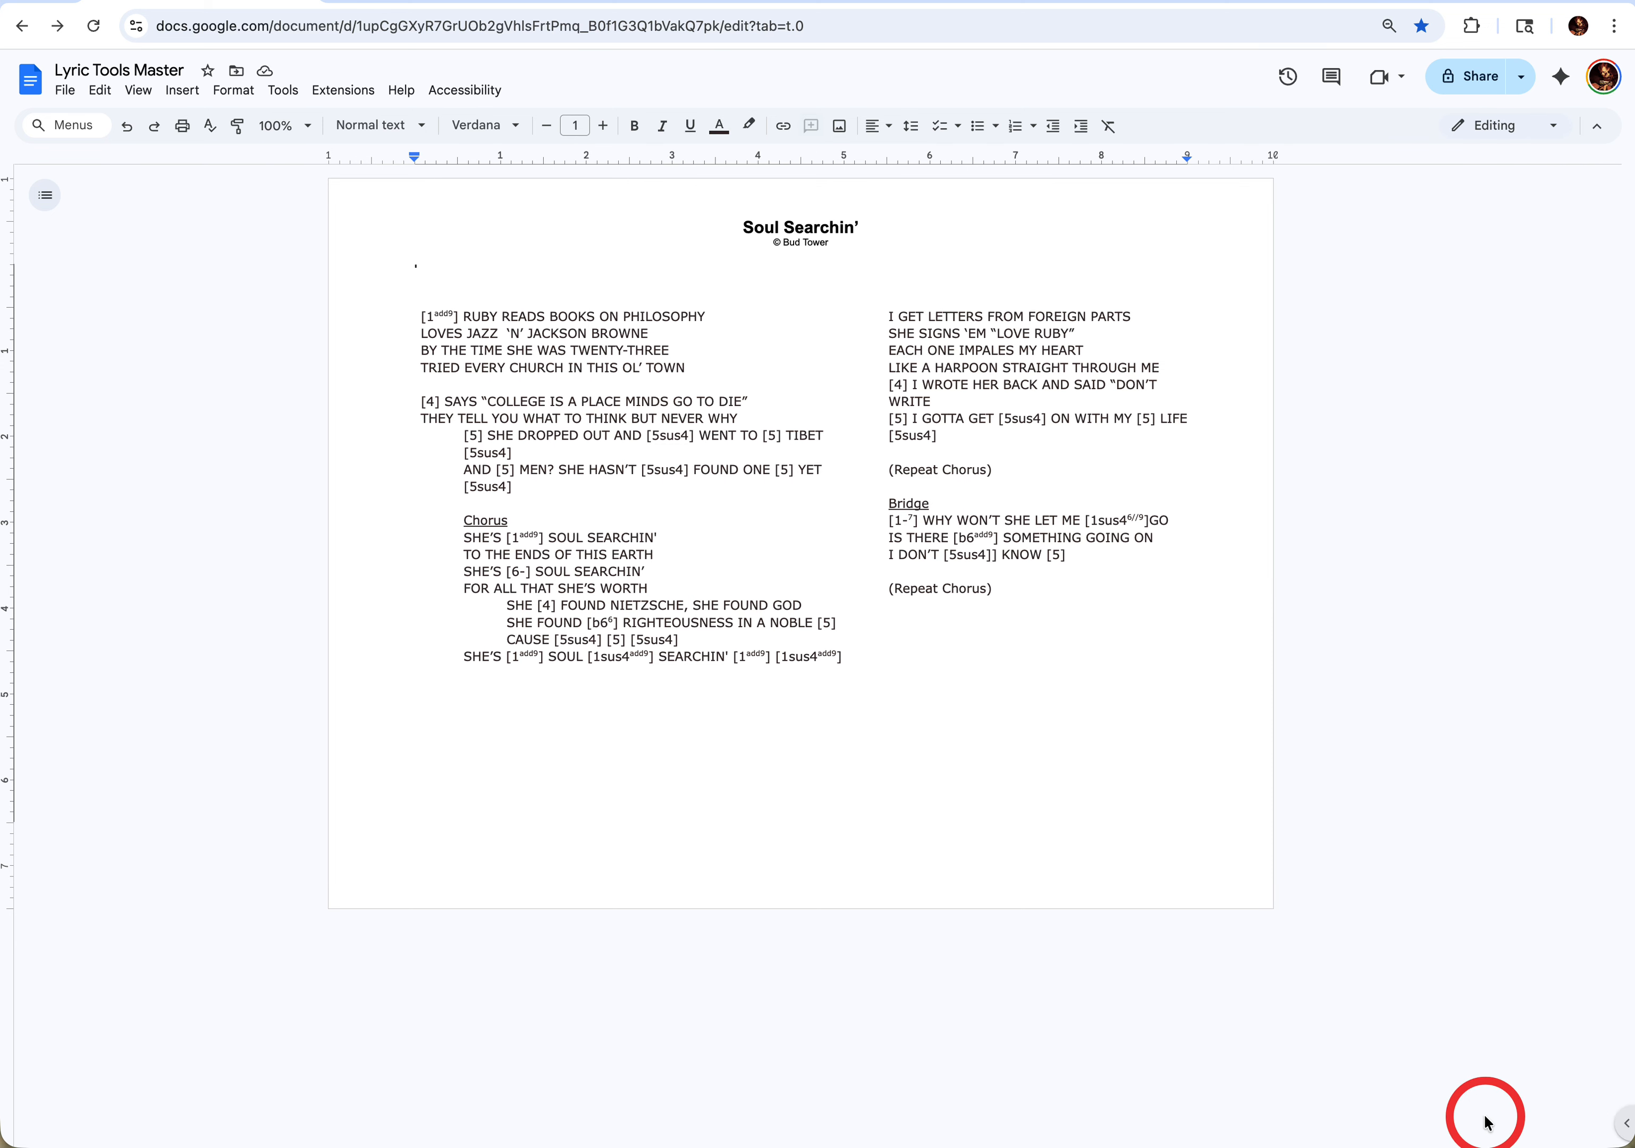
left_click(1613, 1126)
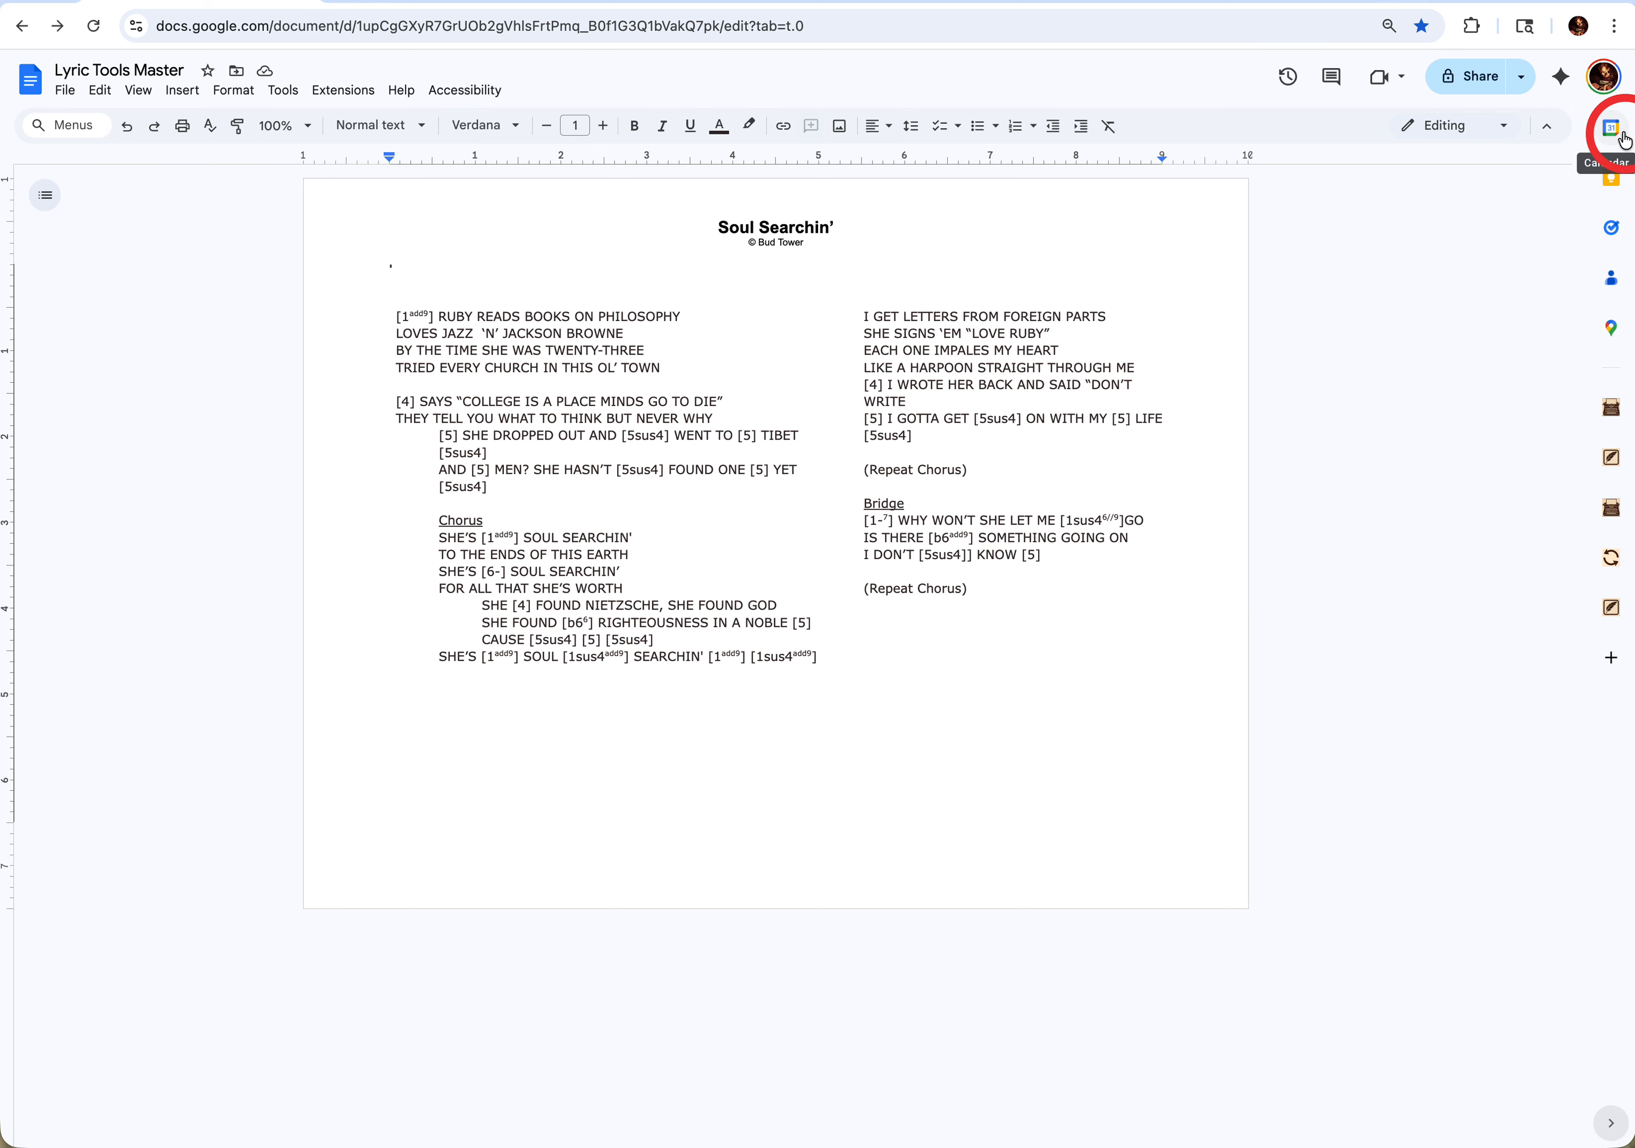
- Open the Lyric Tools add-on, view its Read Me page, and return to the lyric document
left_click(1611, 459)
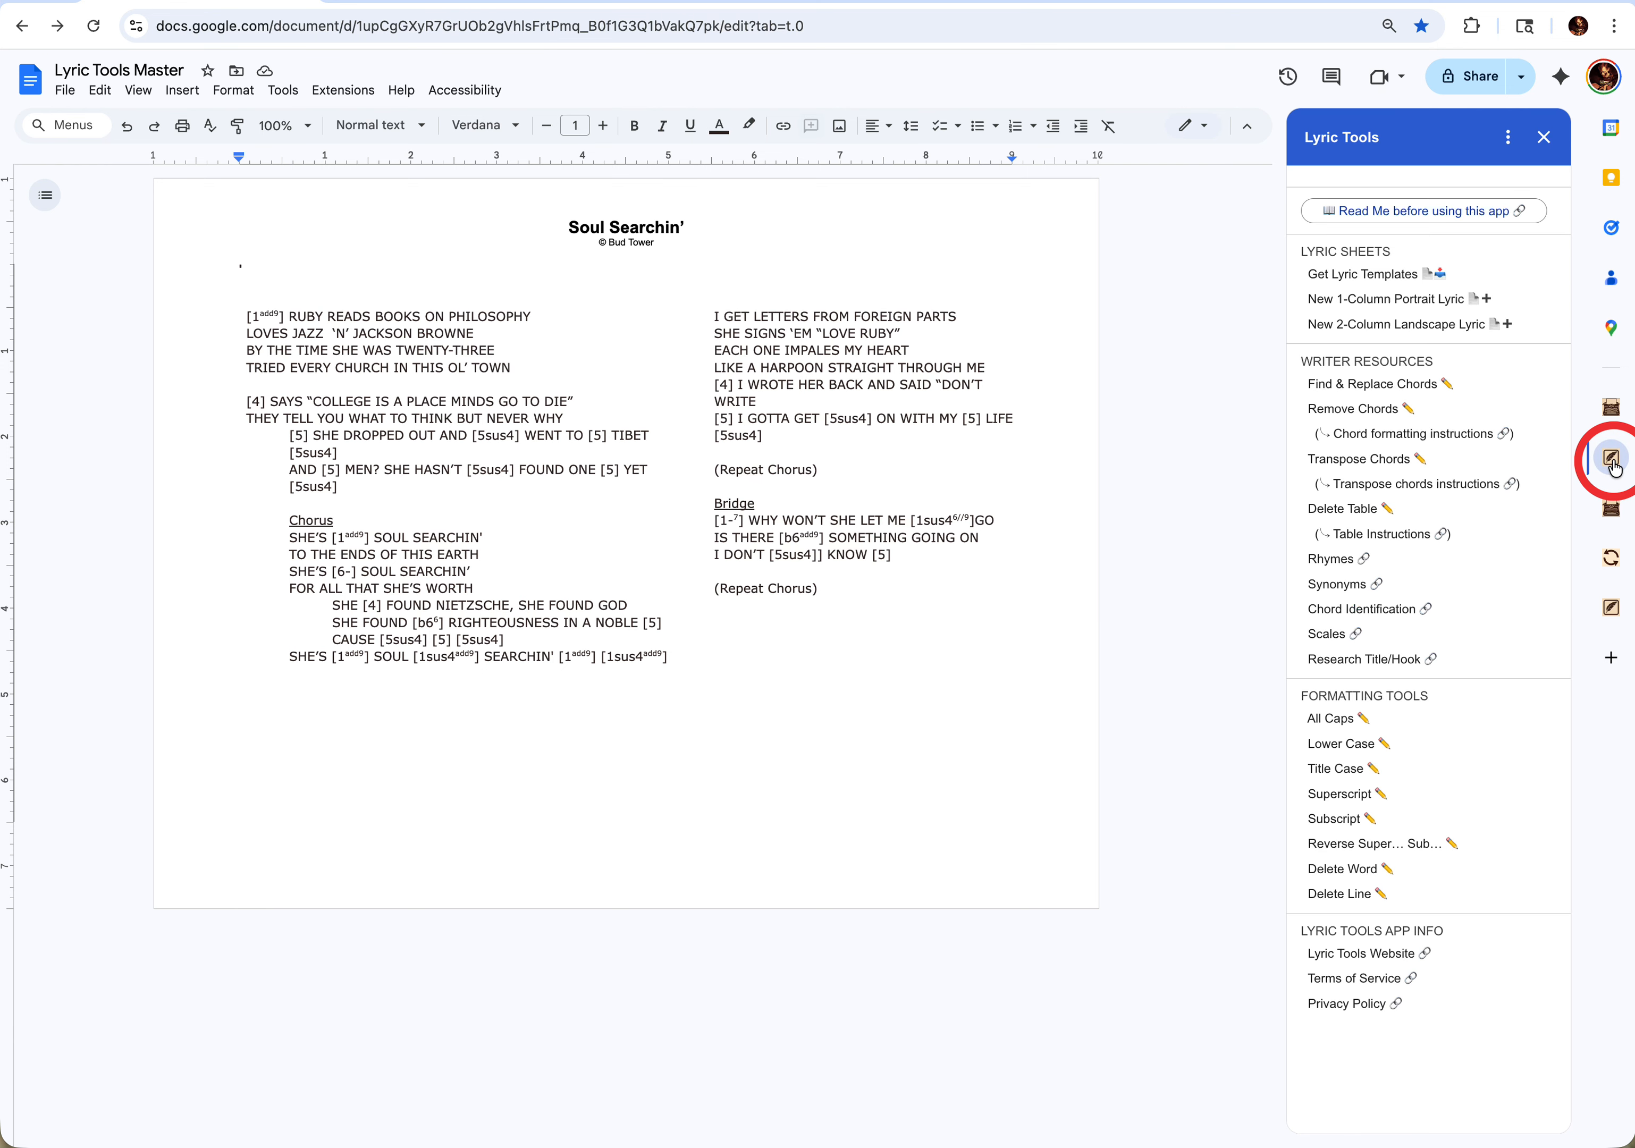
left_click(1385, 211)
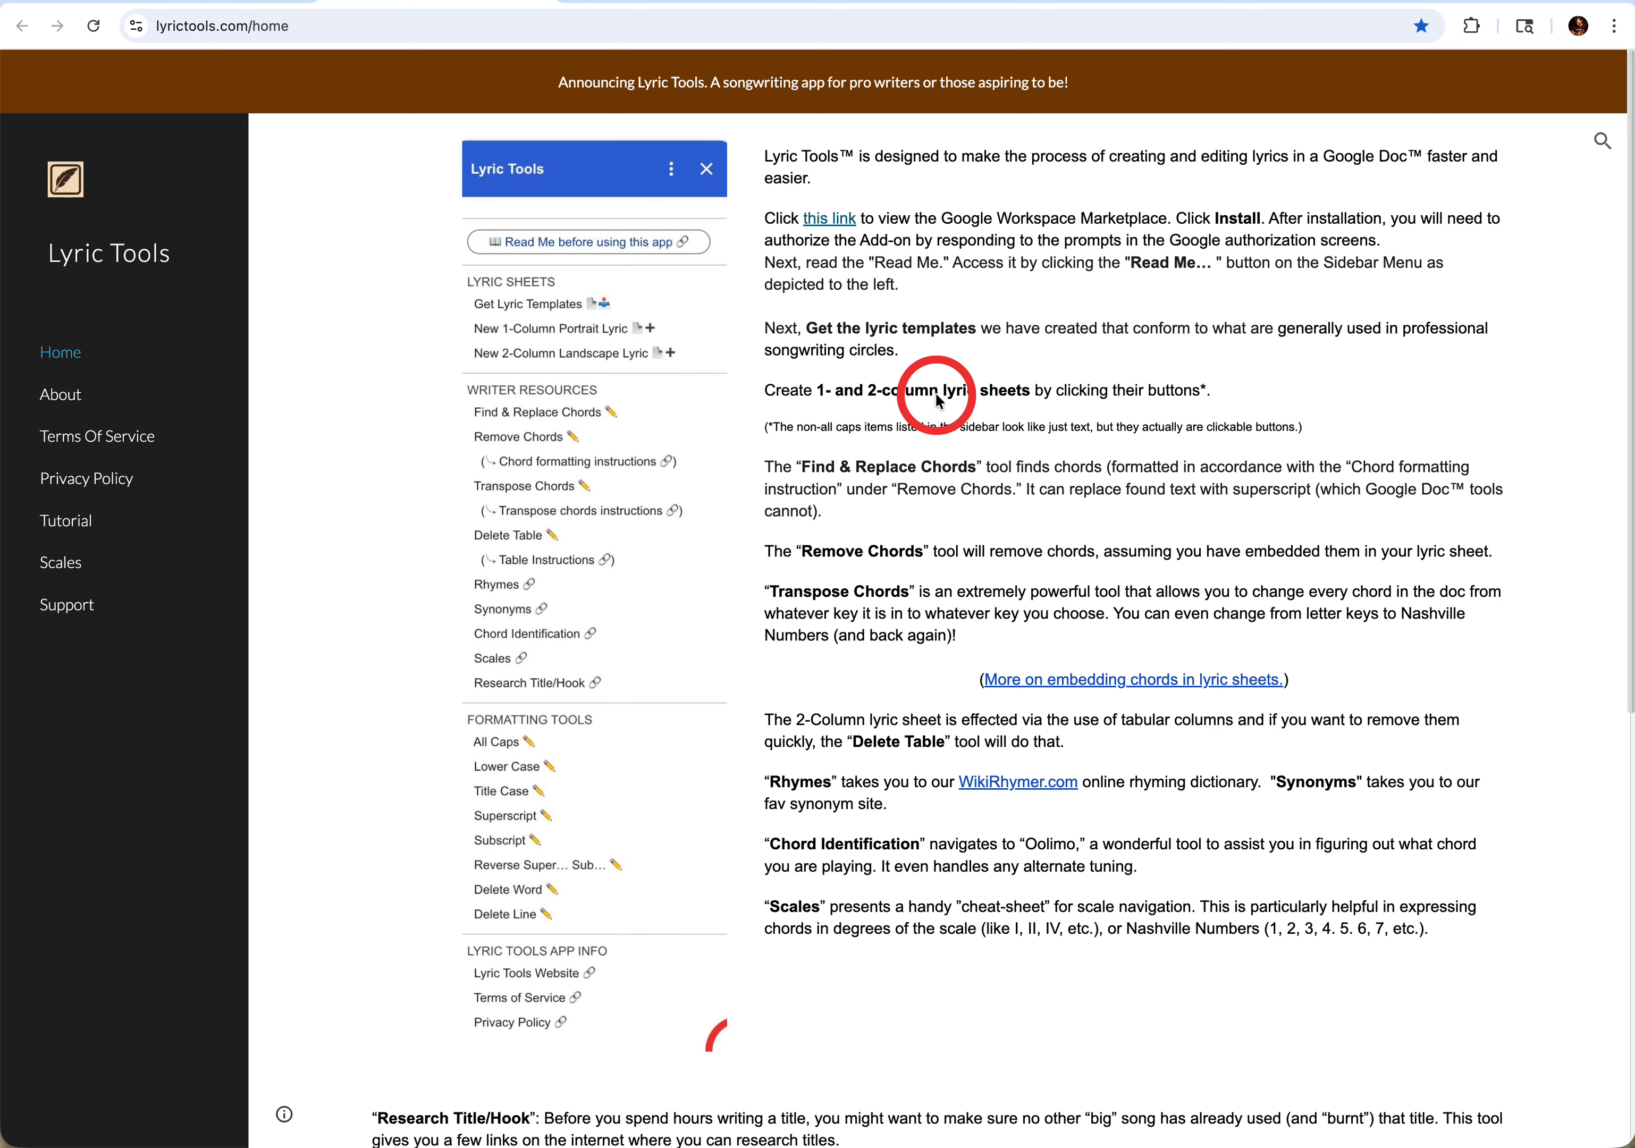
left_click(194, 5)
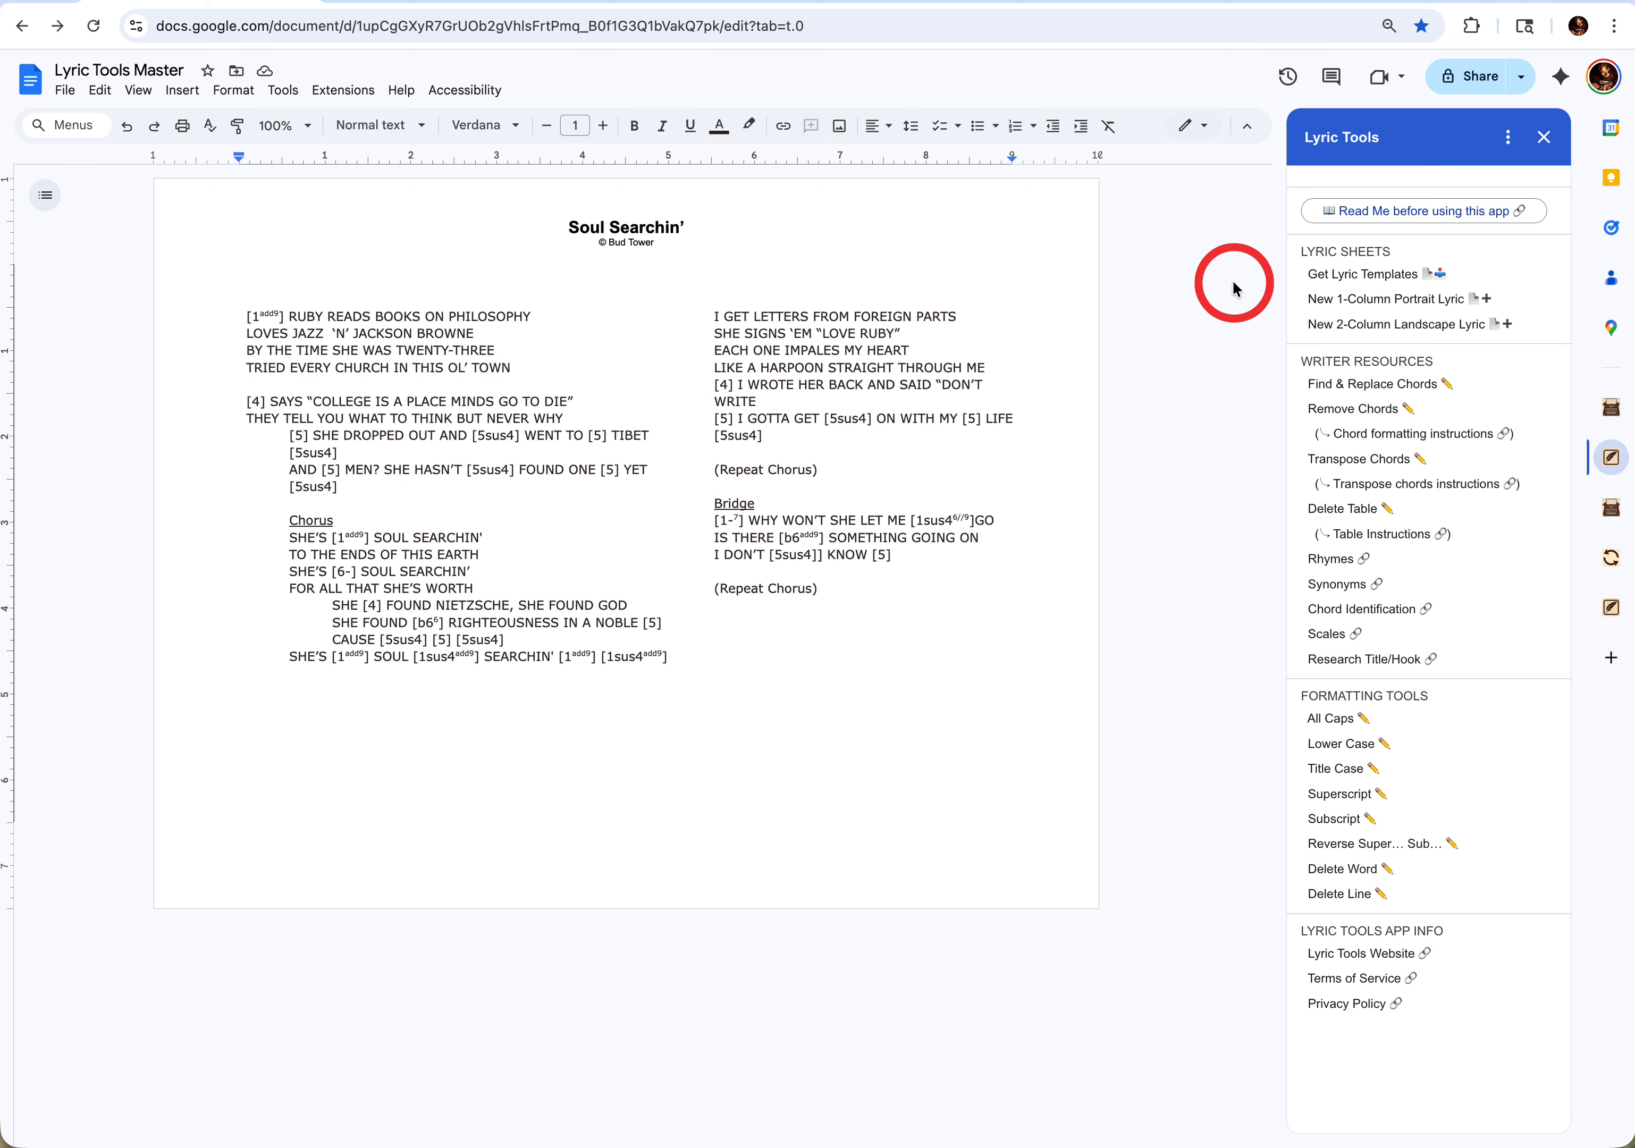
- Request the lyric templates from Lyric Tools and return to the add-on's main menu
left_click(1360, 279)
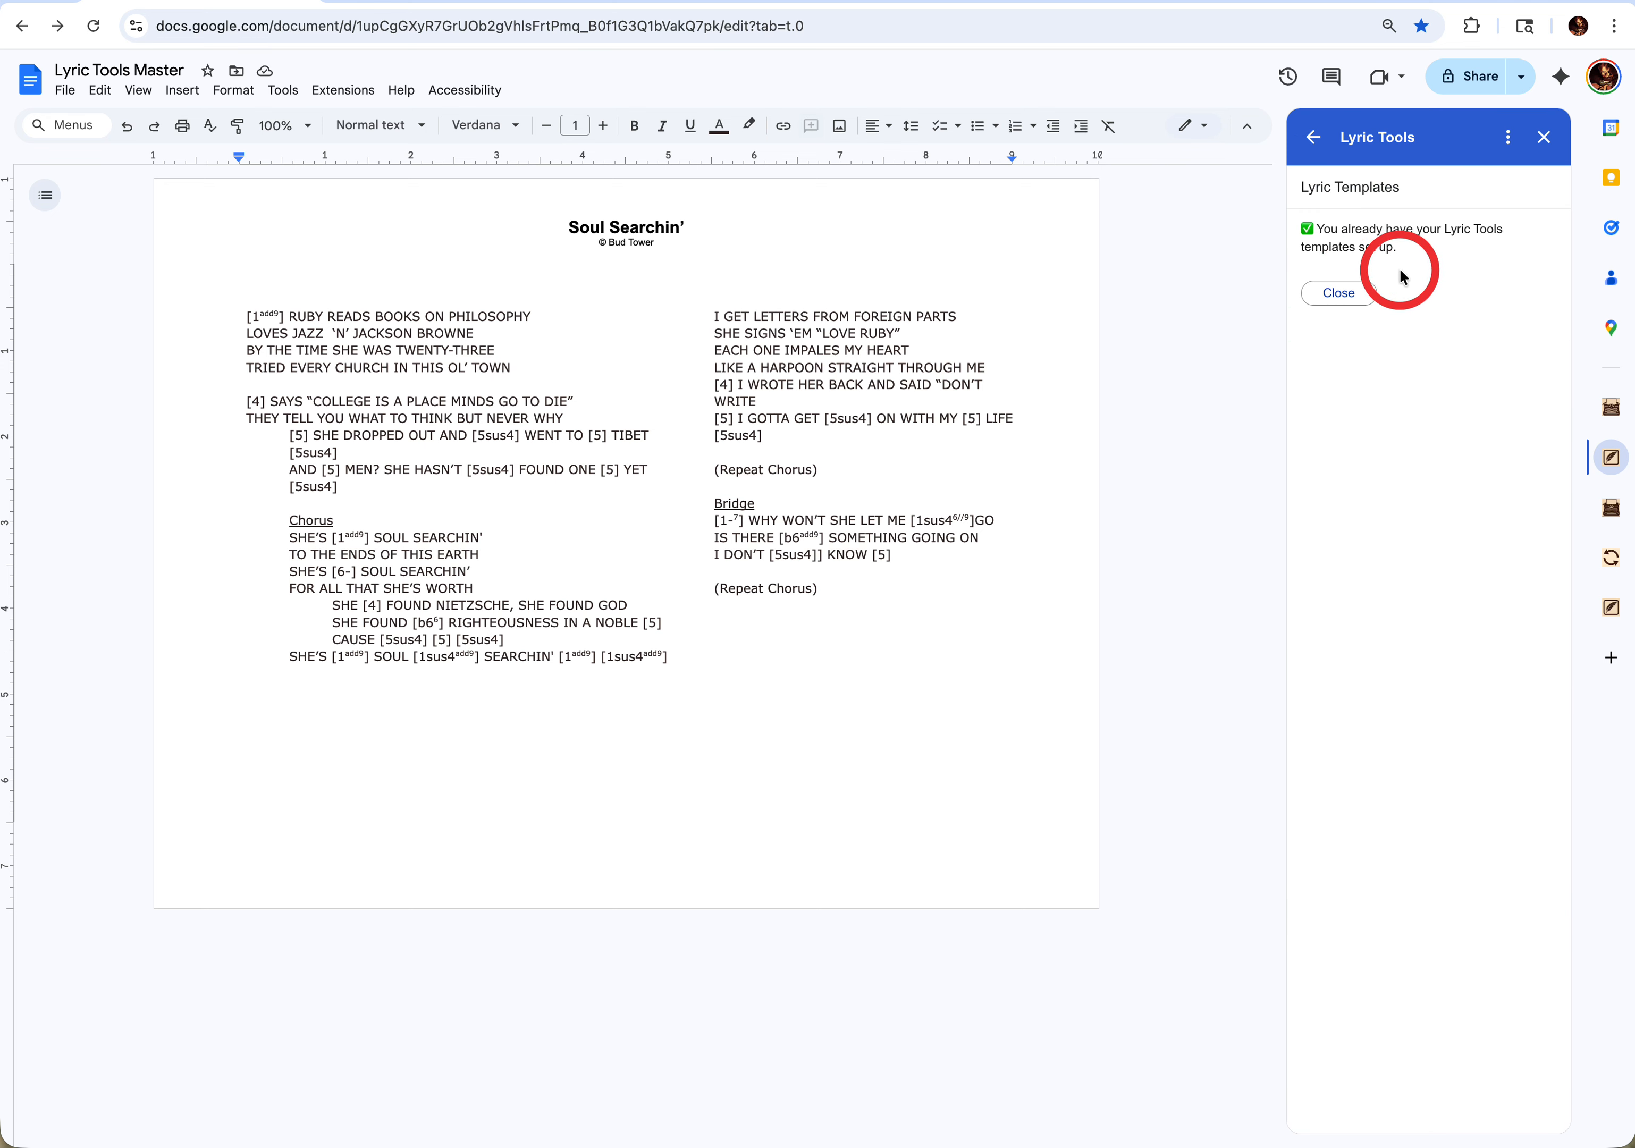
left_click(1337, 297)
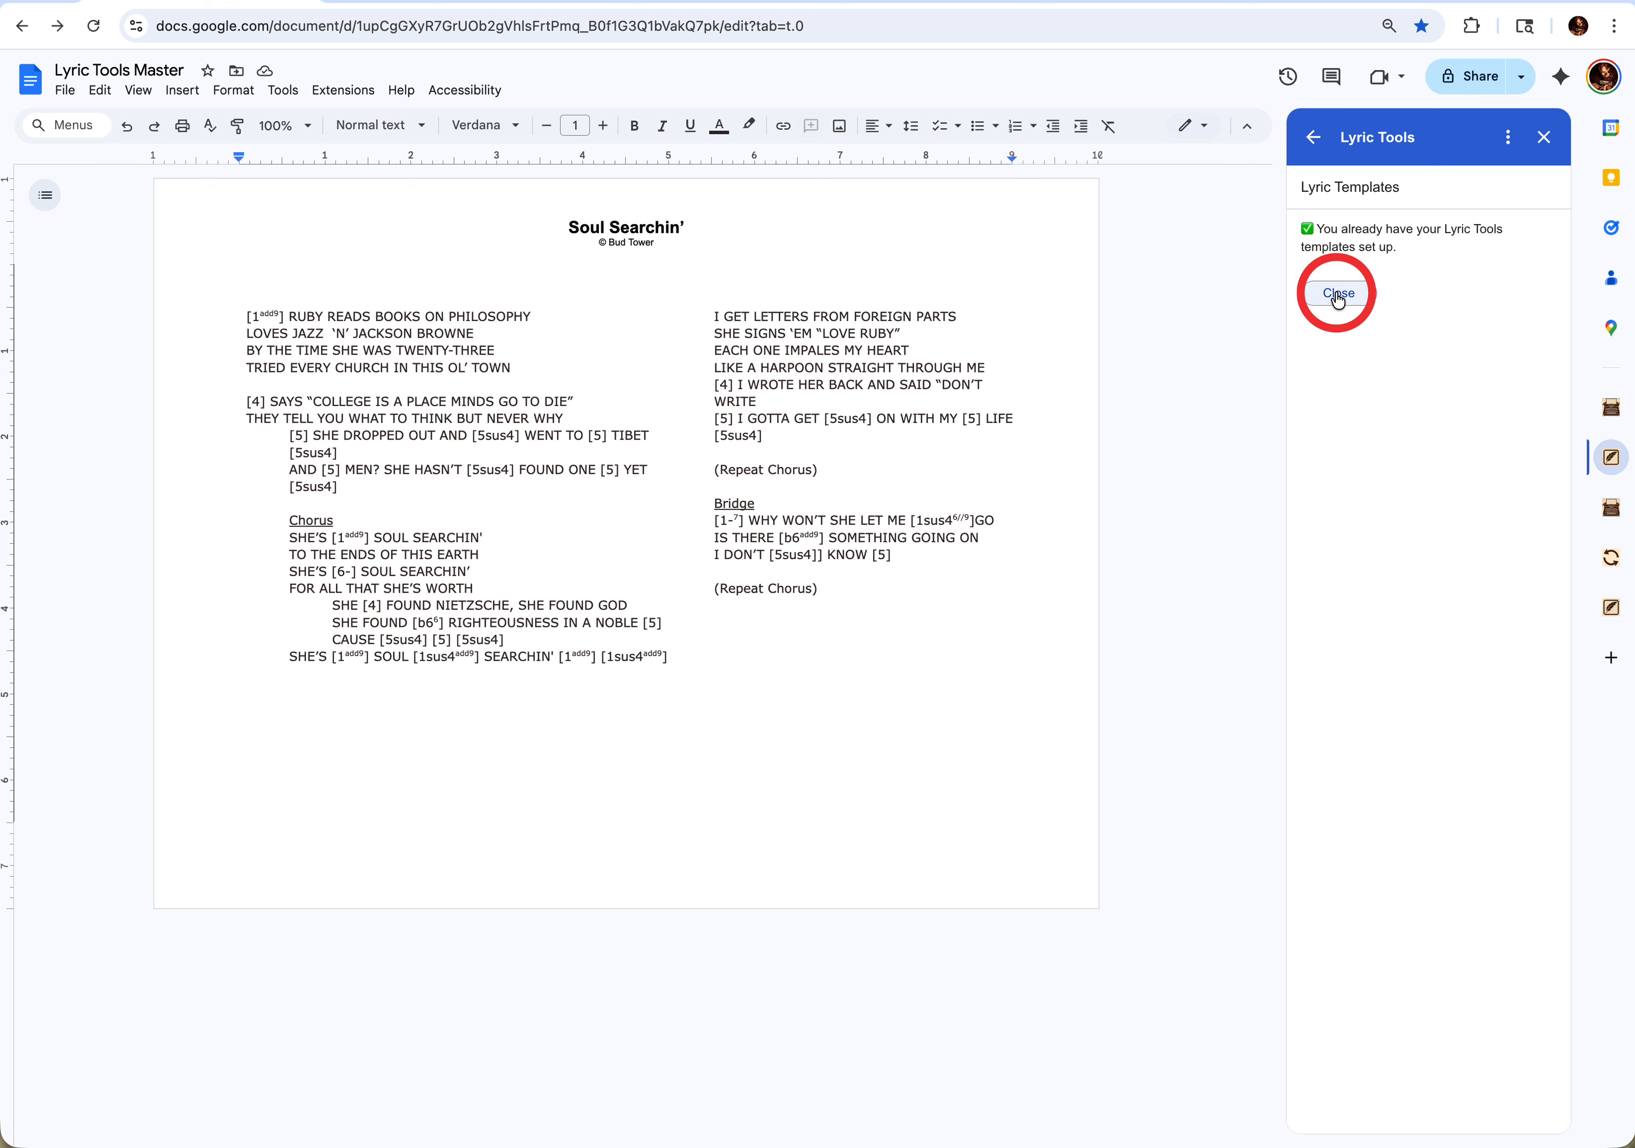
left_click(1338, 296)
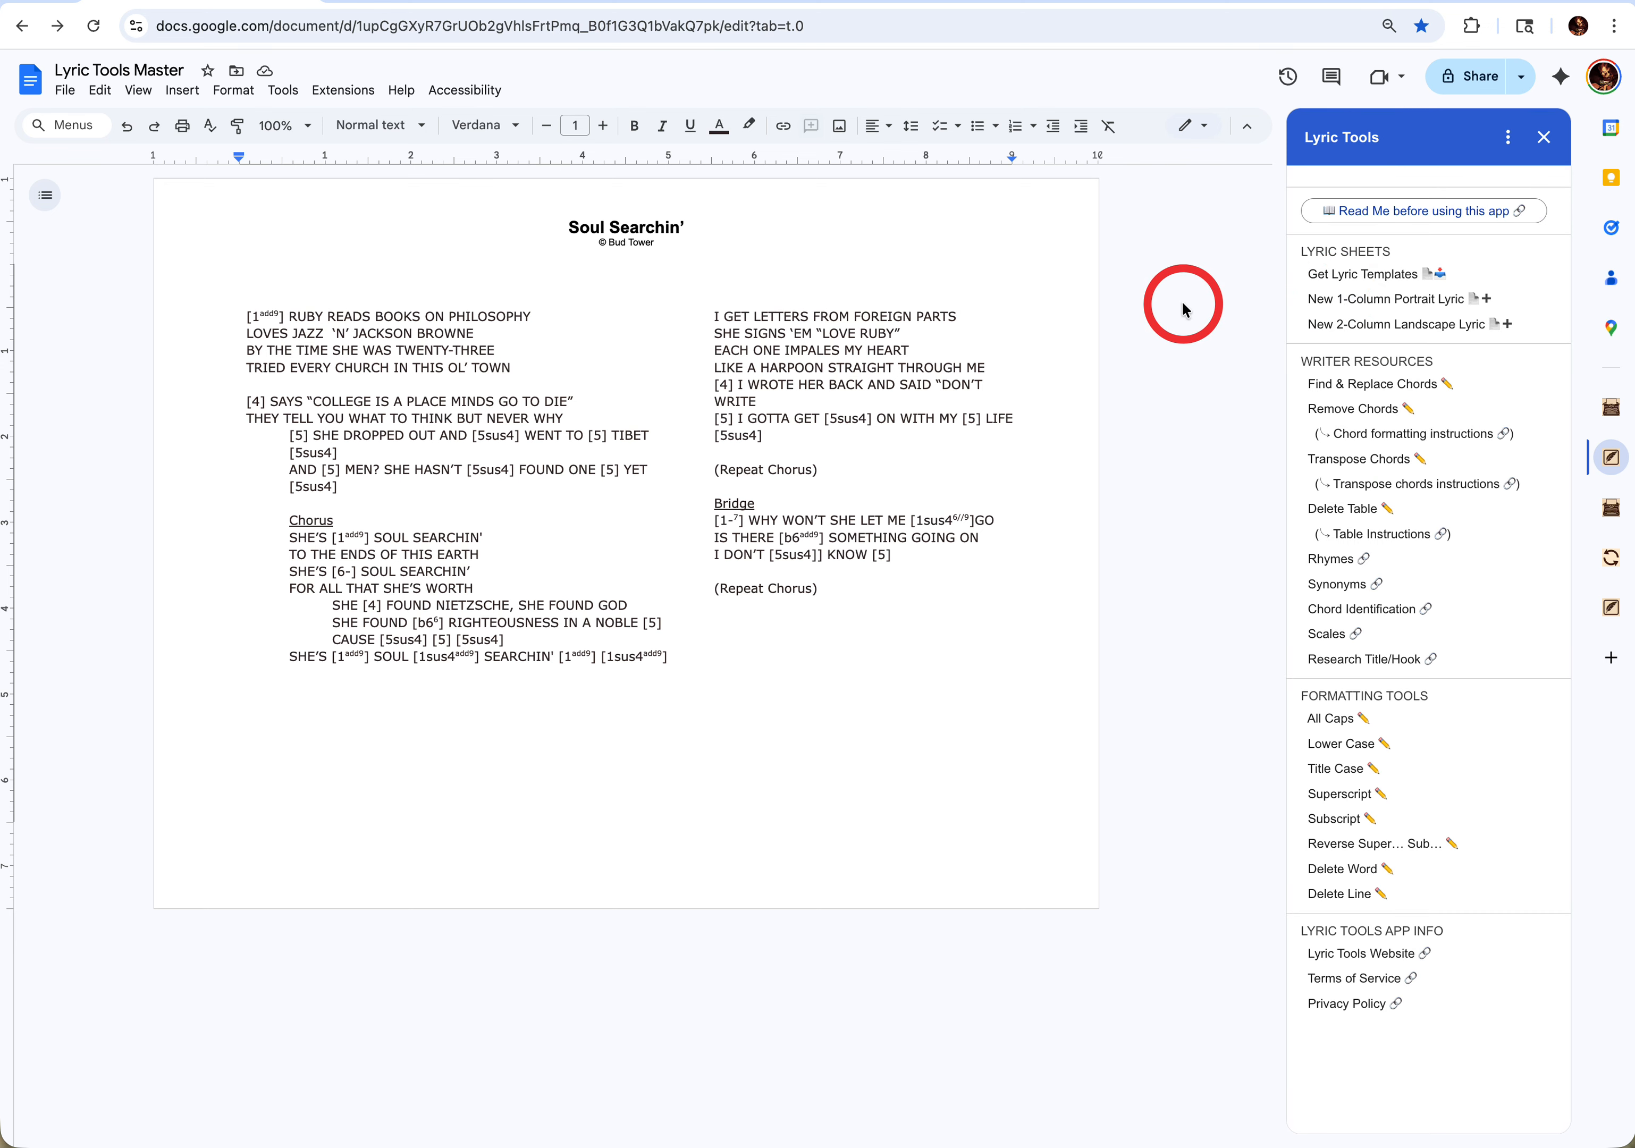
- Create a new 1-column portrait lyric titled "New One Column Song" with the songwriter's initials
left_click(1369, 302)
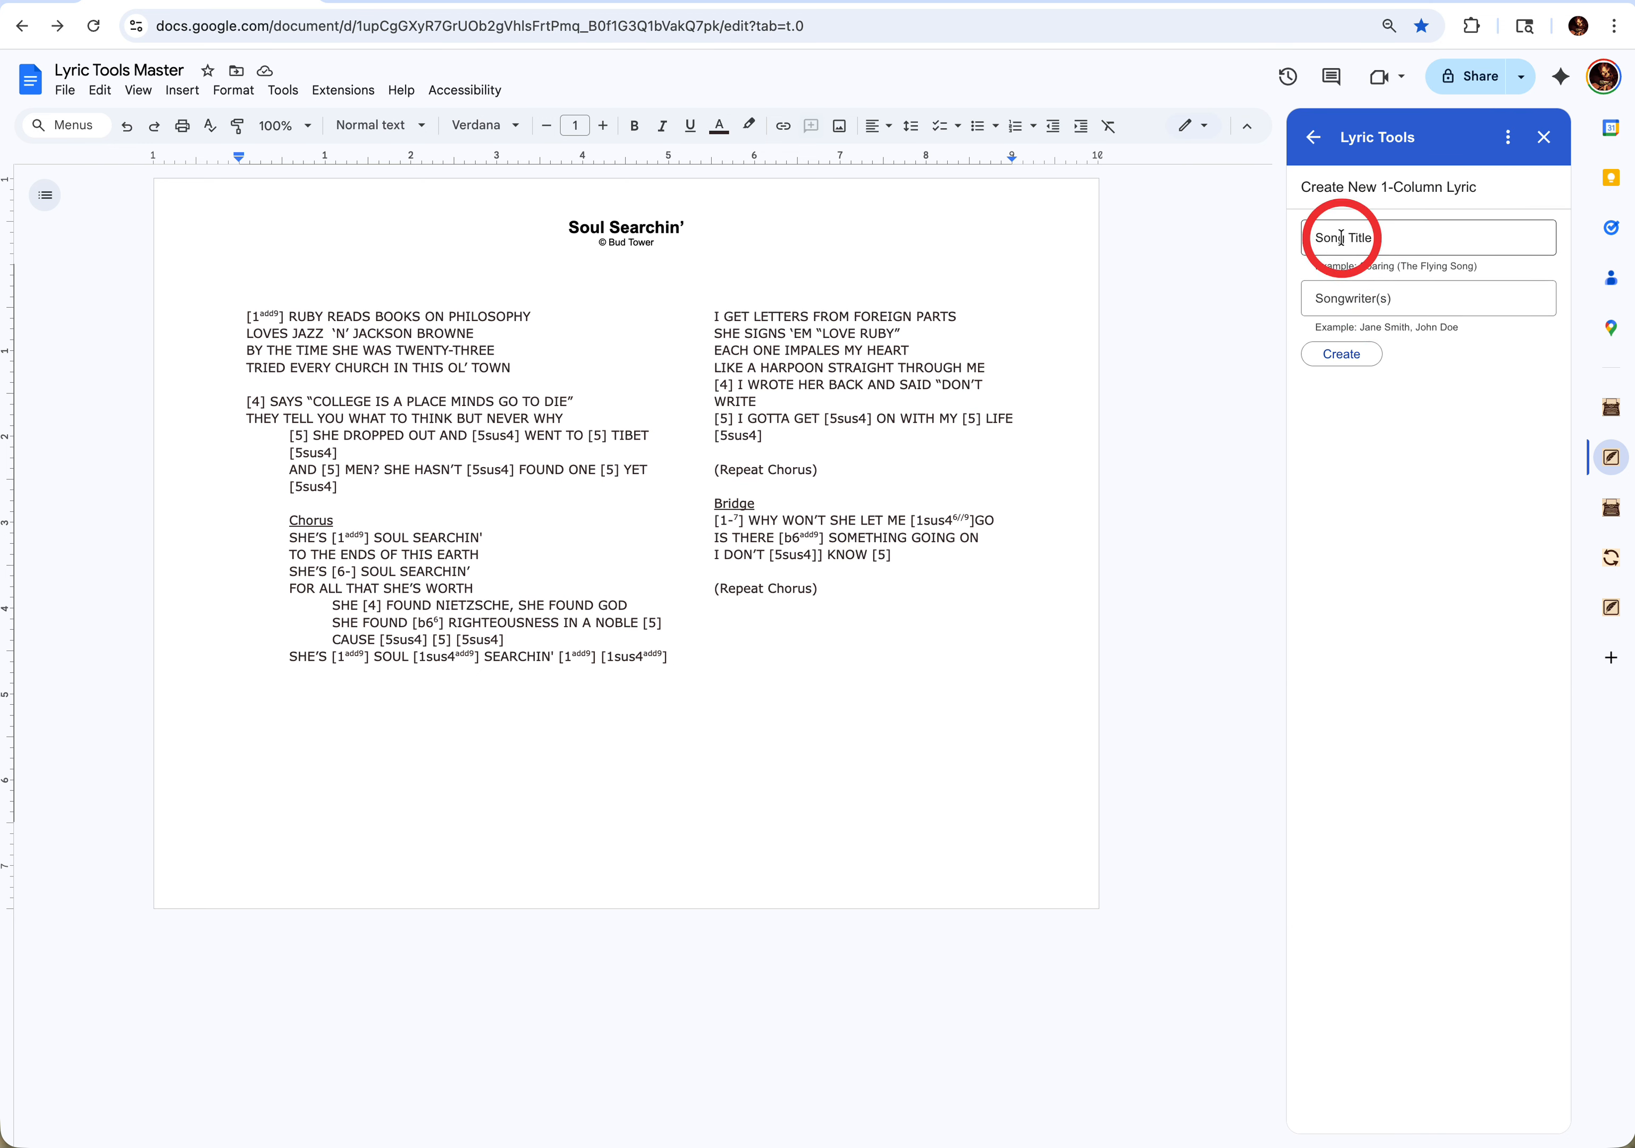
left_click(1341, 238)
type("New Song")
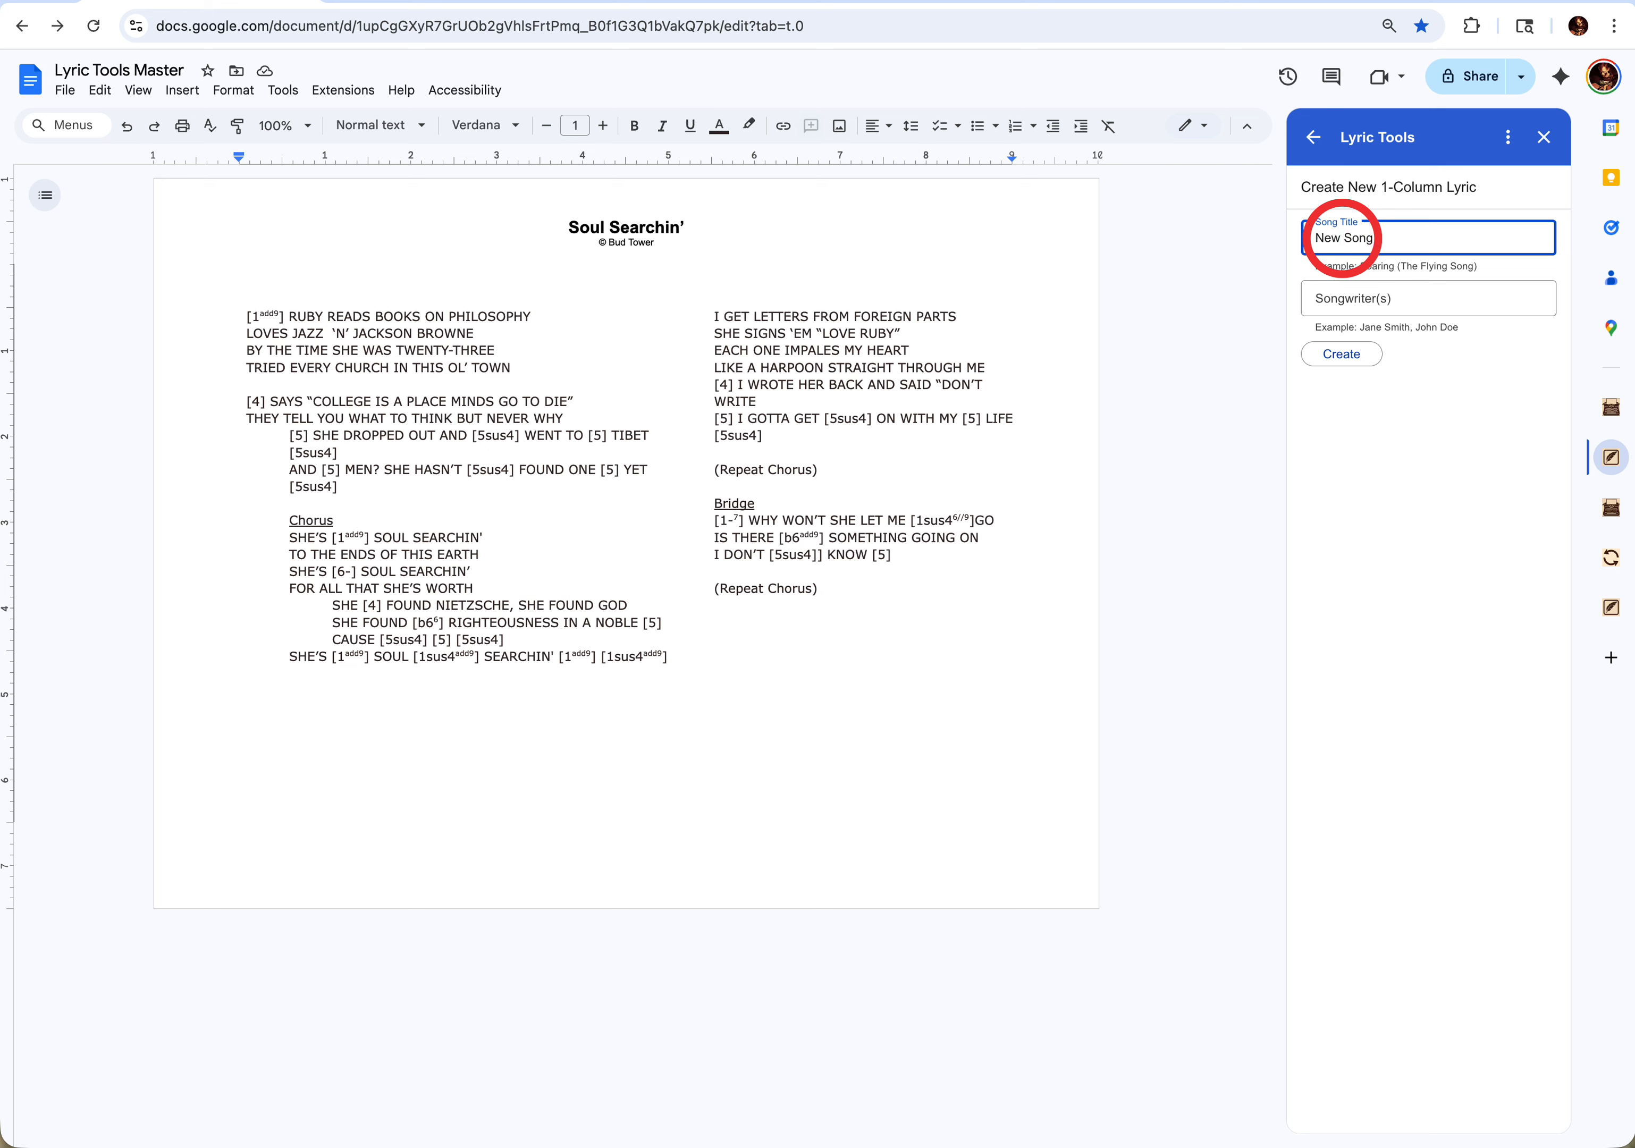
left_click(1354, 298)
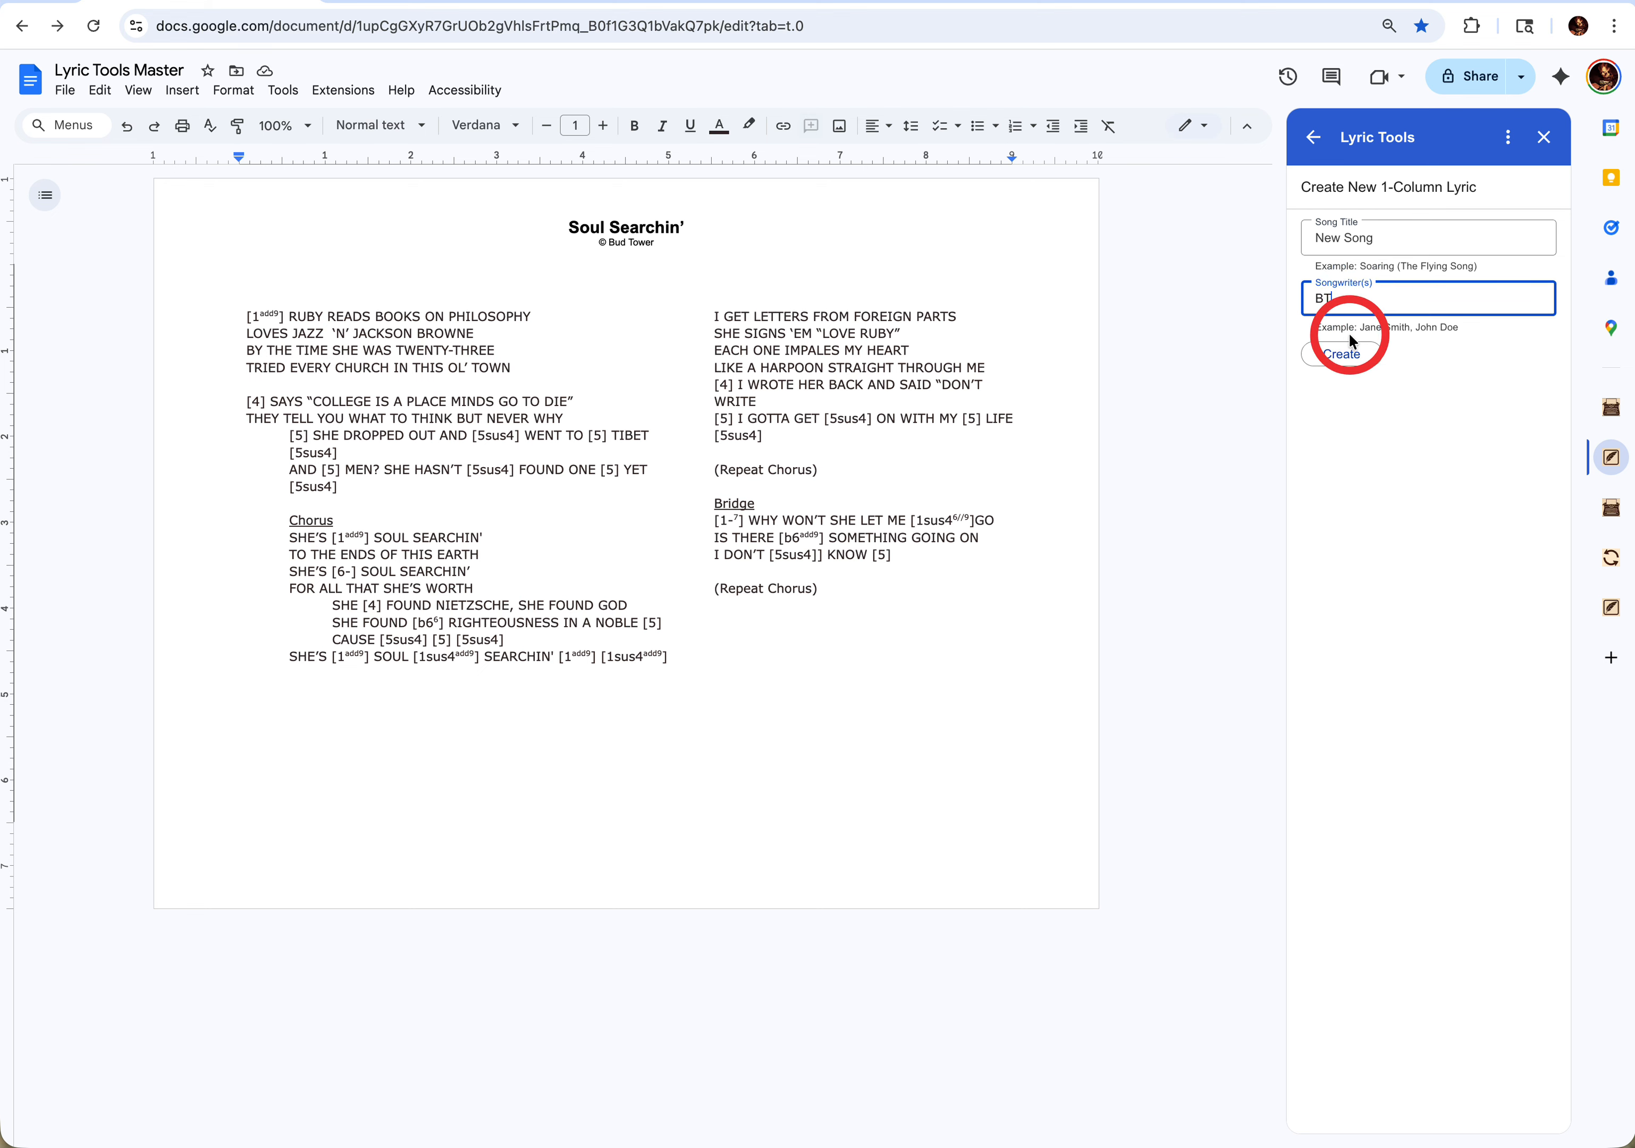
left_click(1347, 239)
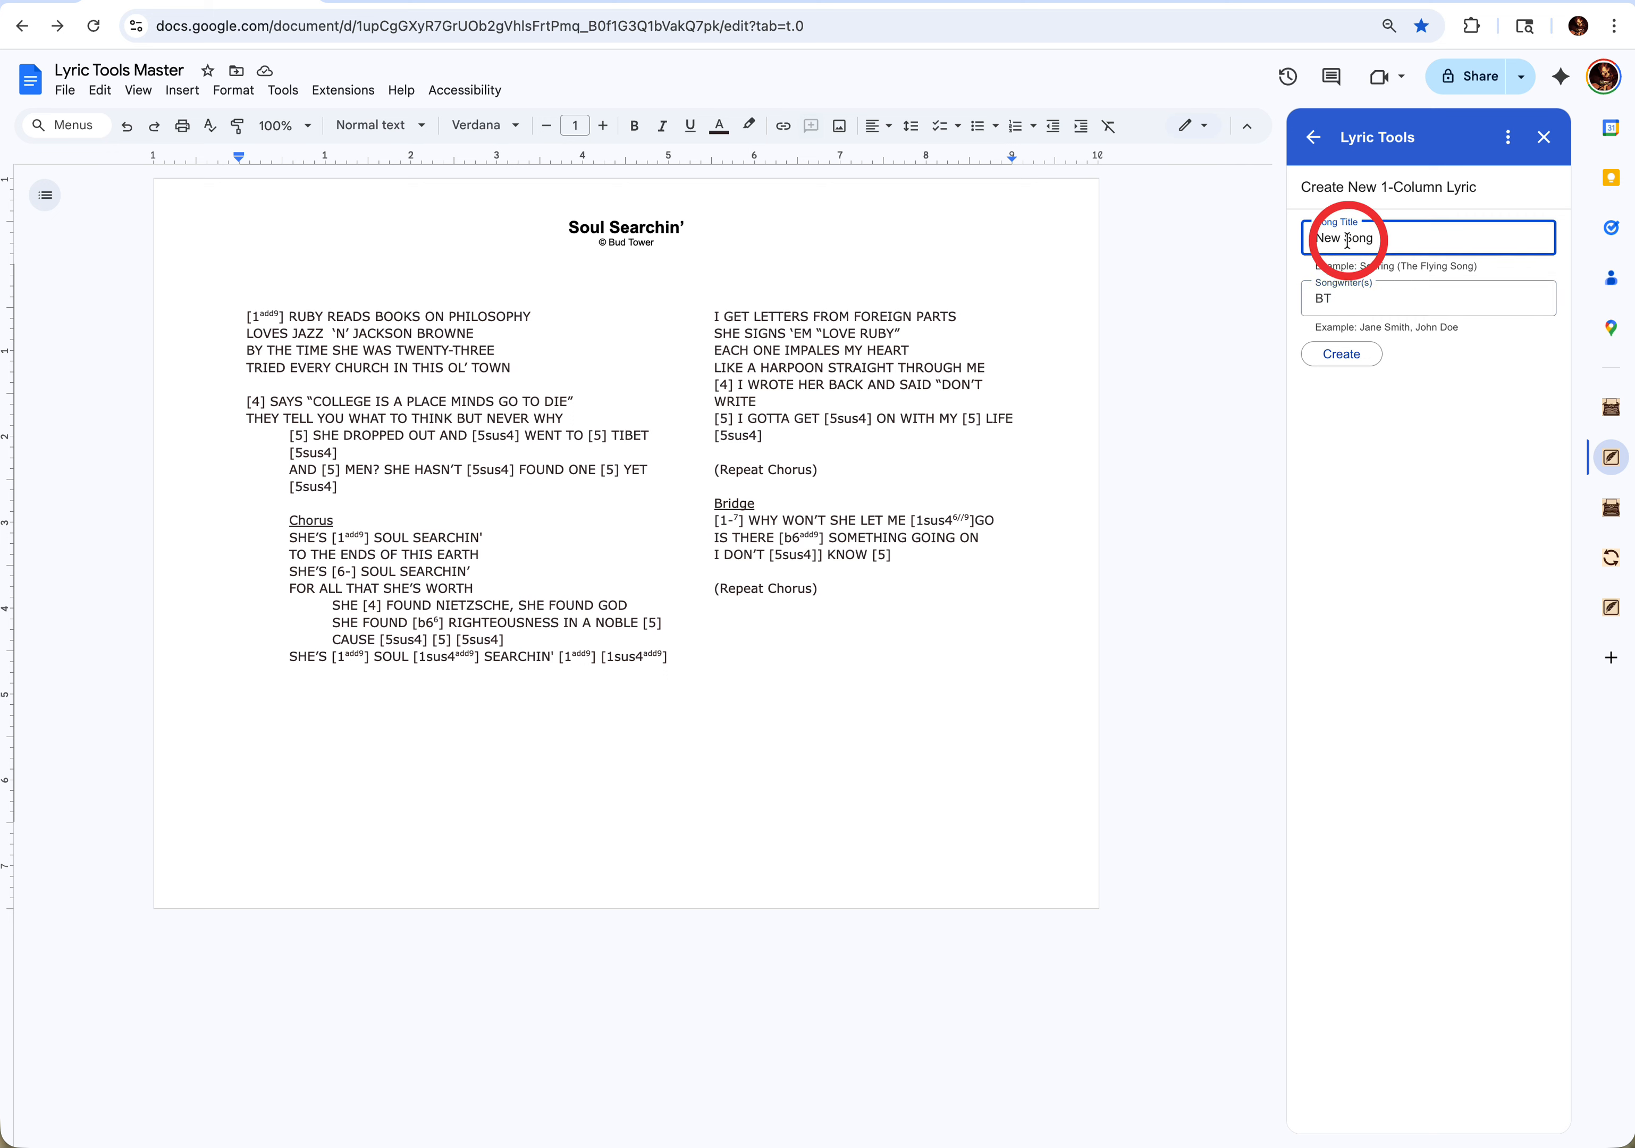
type("One-COlumn")
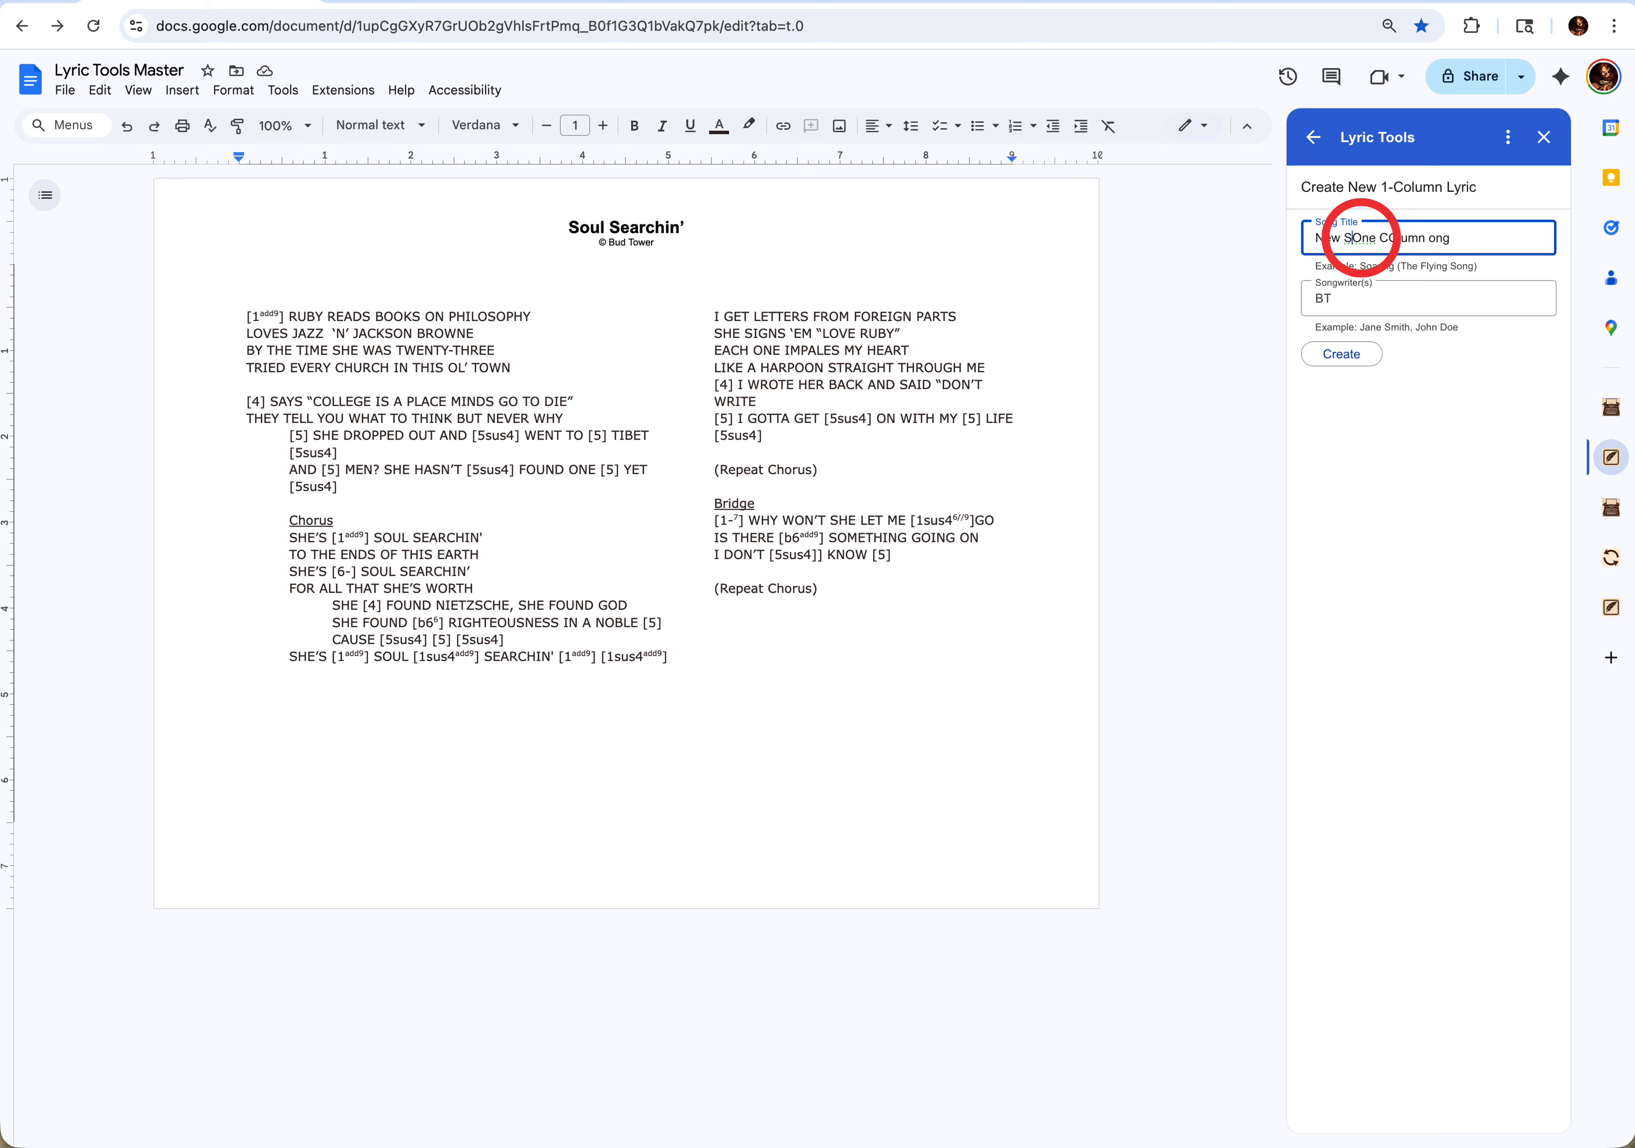
key("BackSpace")
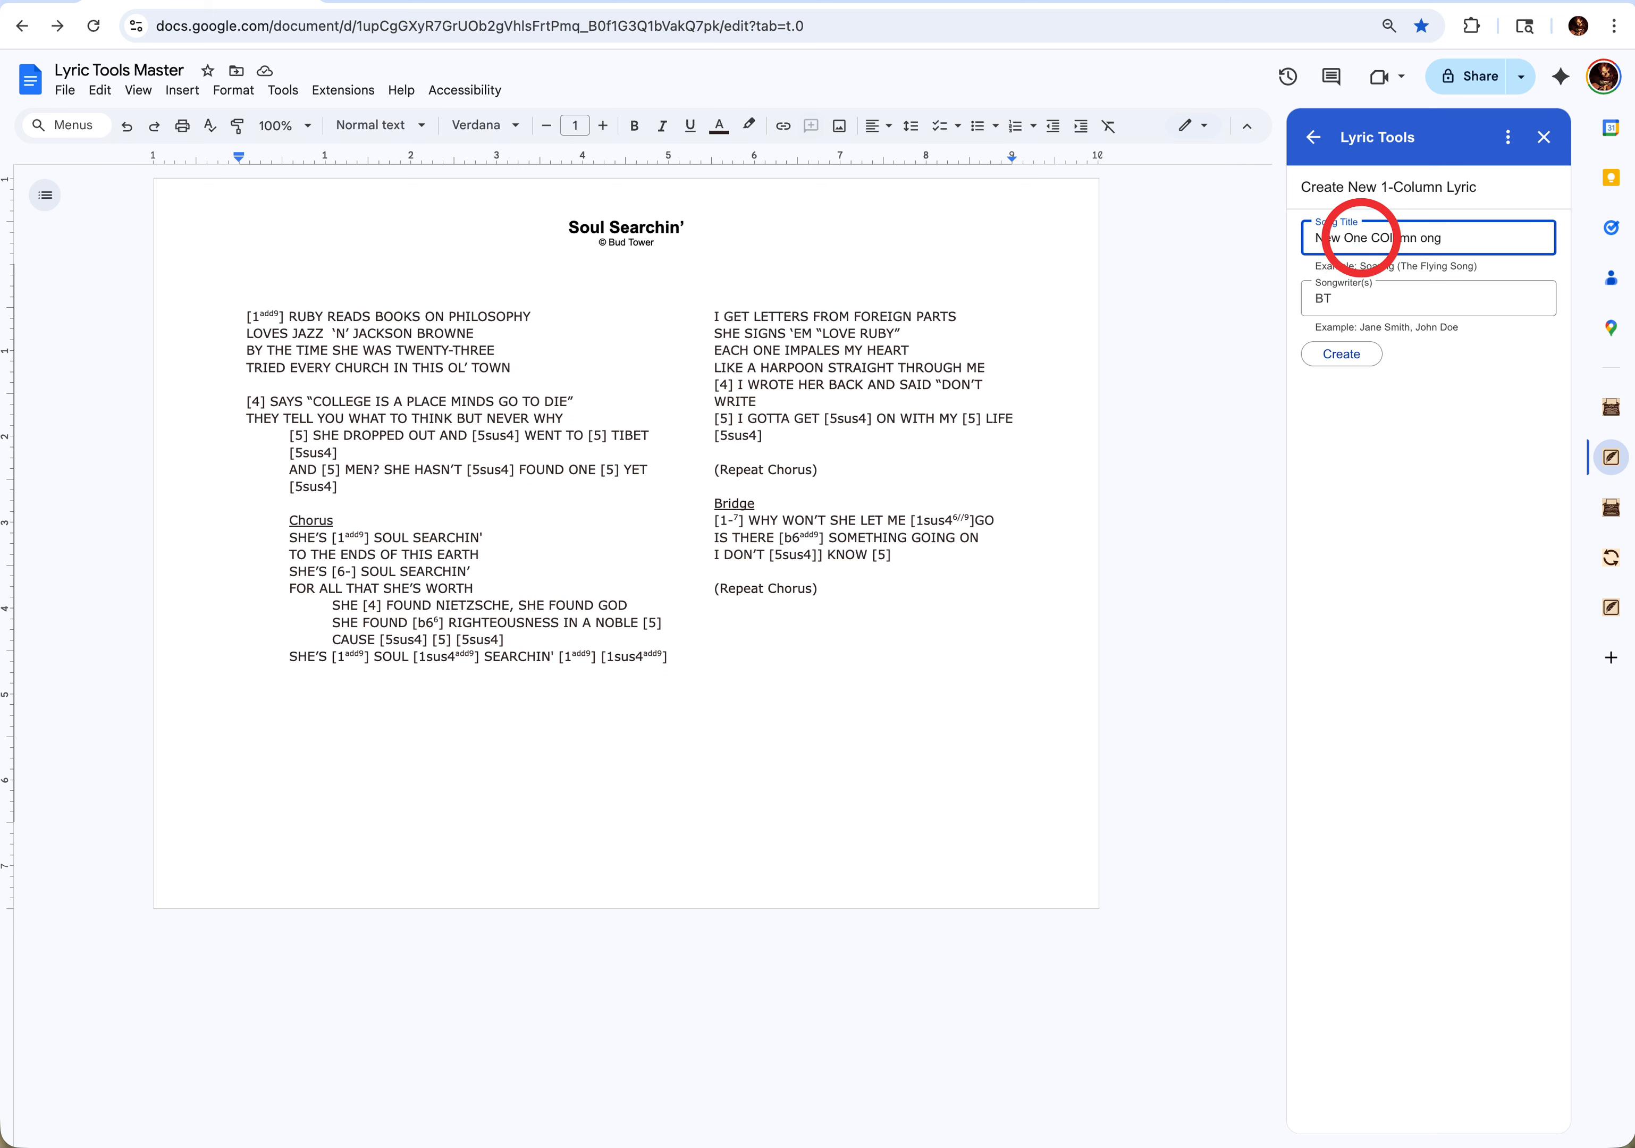
left_click(1387, 238)
key("BackSpace")
type("o")
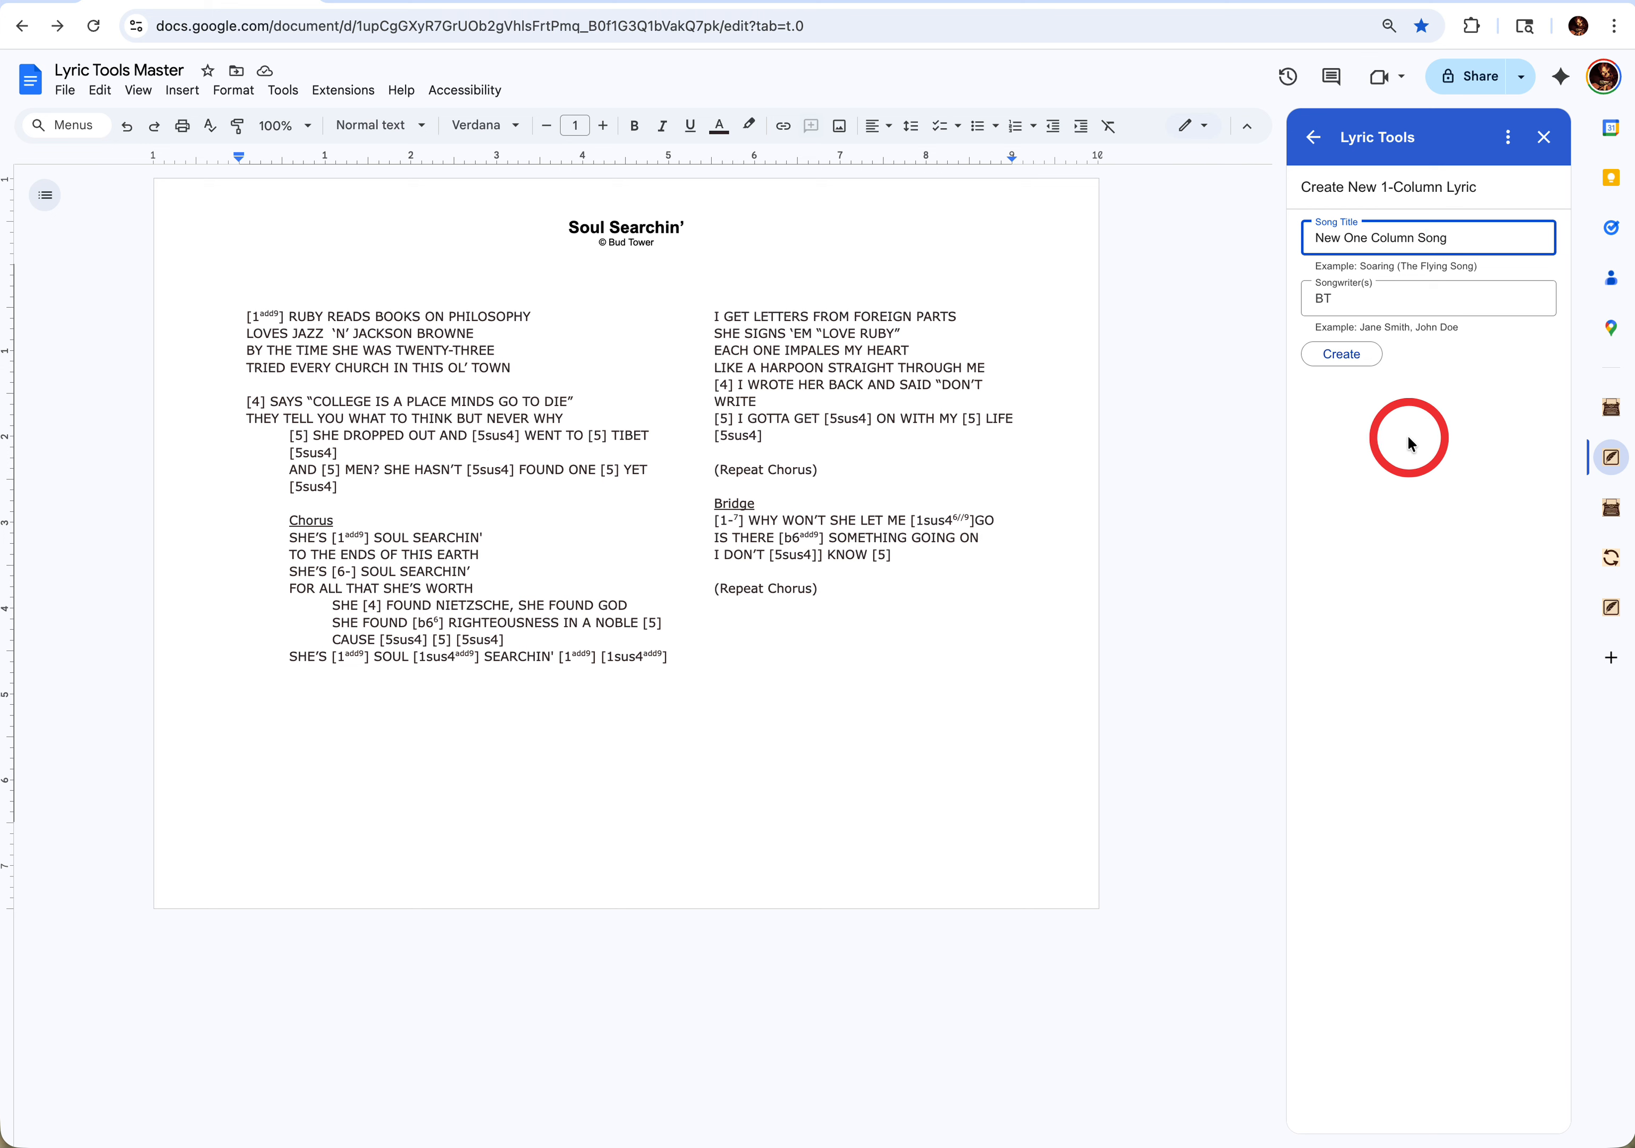
left_click(1350, 353)
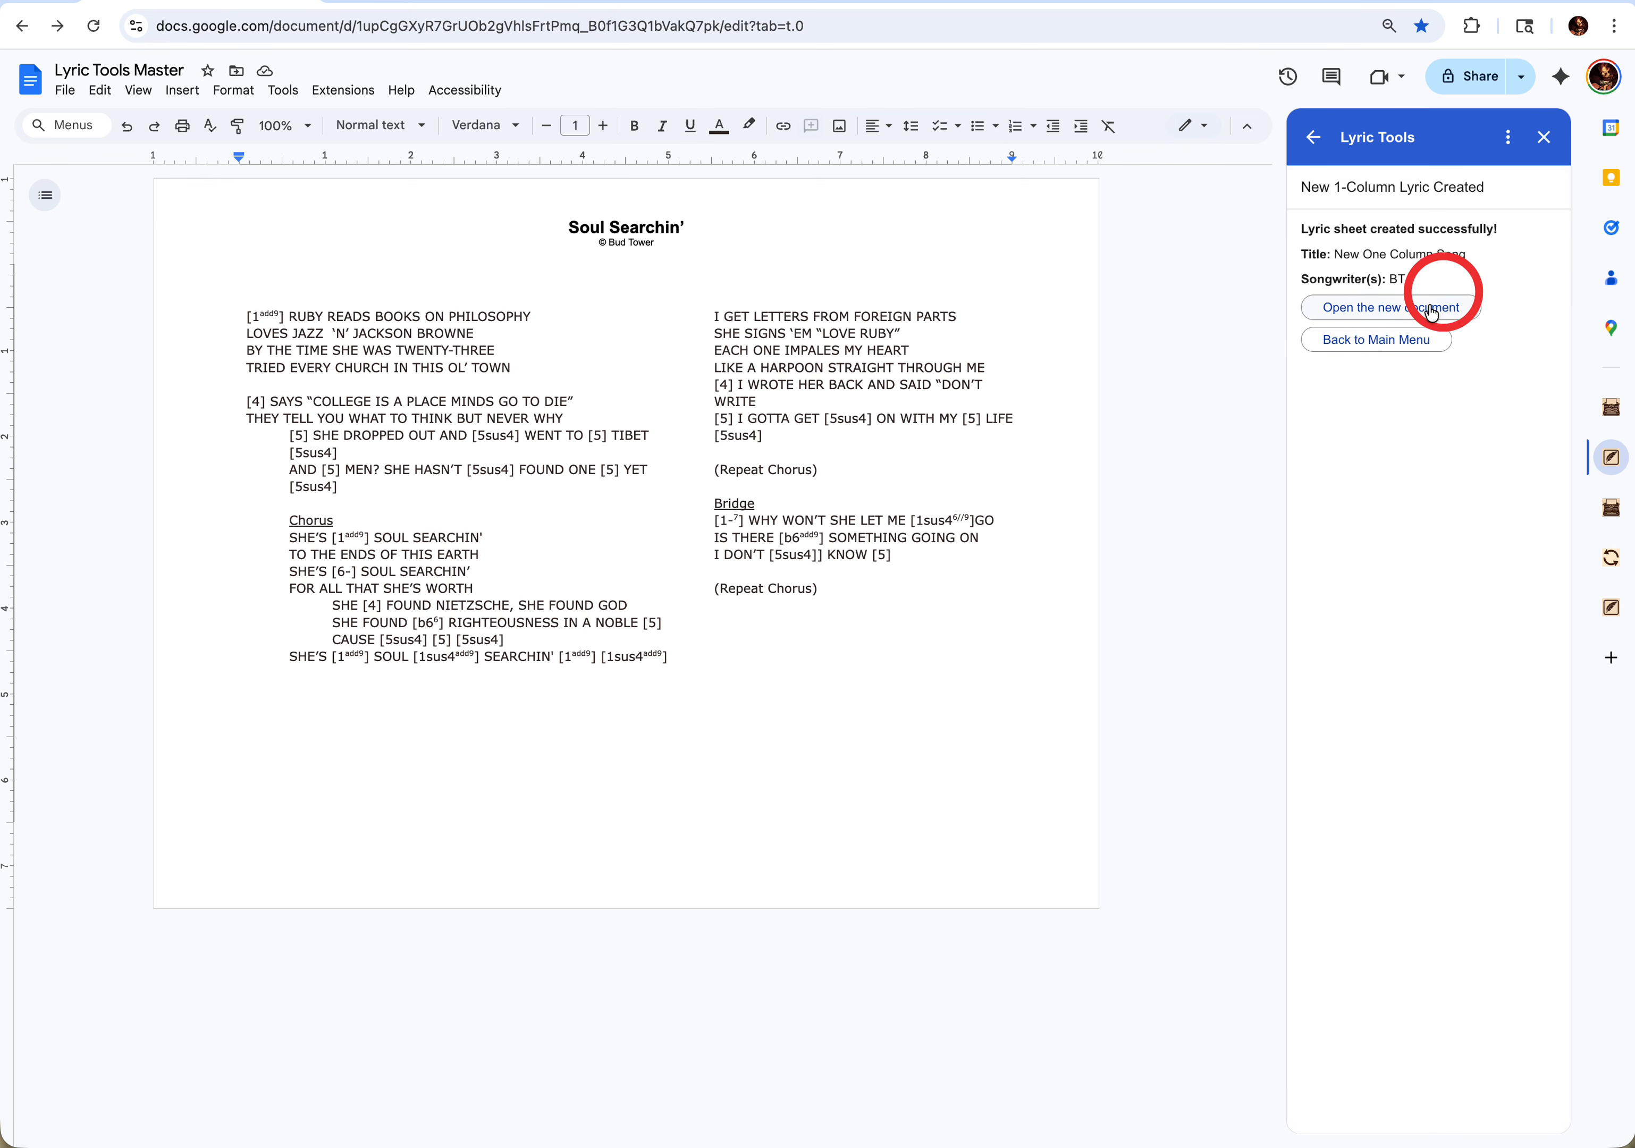
- Open the newly created lyric document and look over its verse, chorus and bridge layout
left_click(1390, 308)
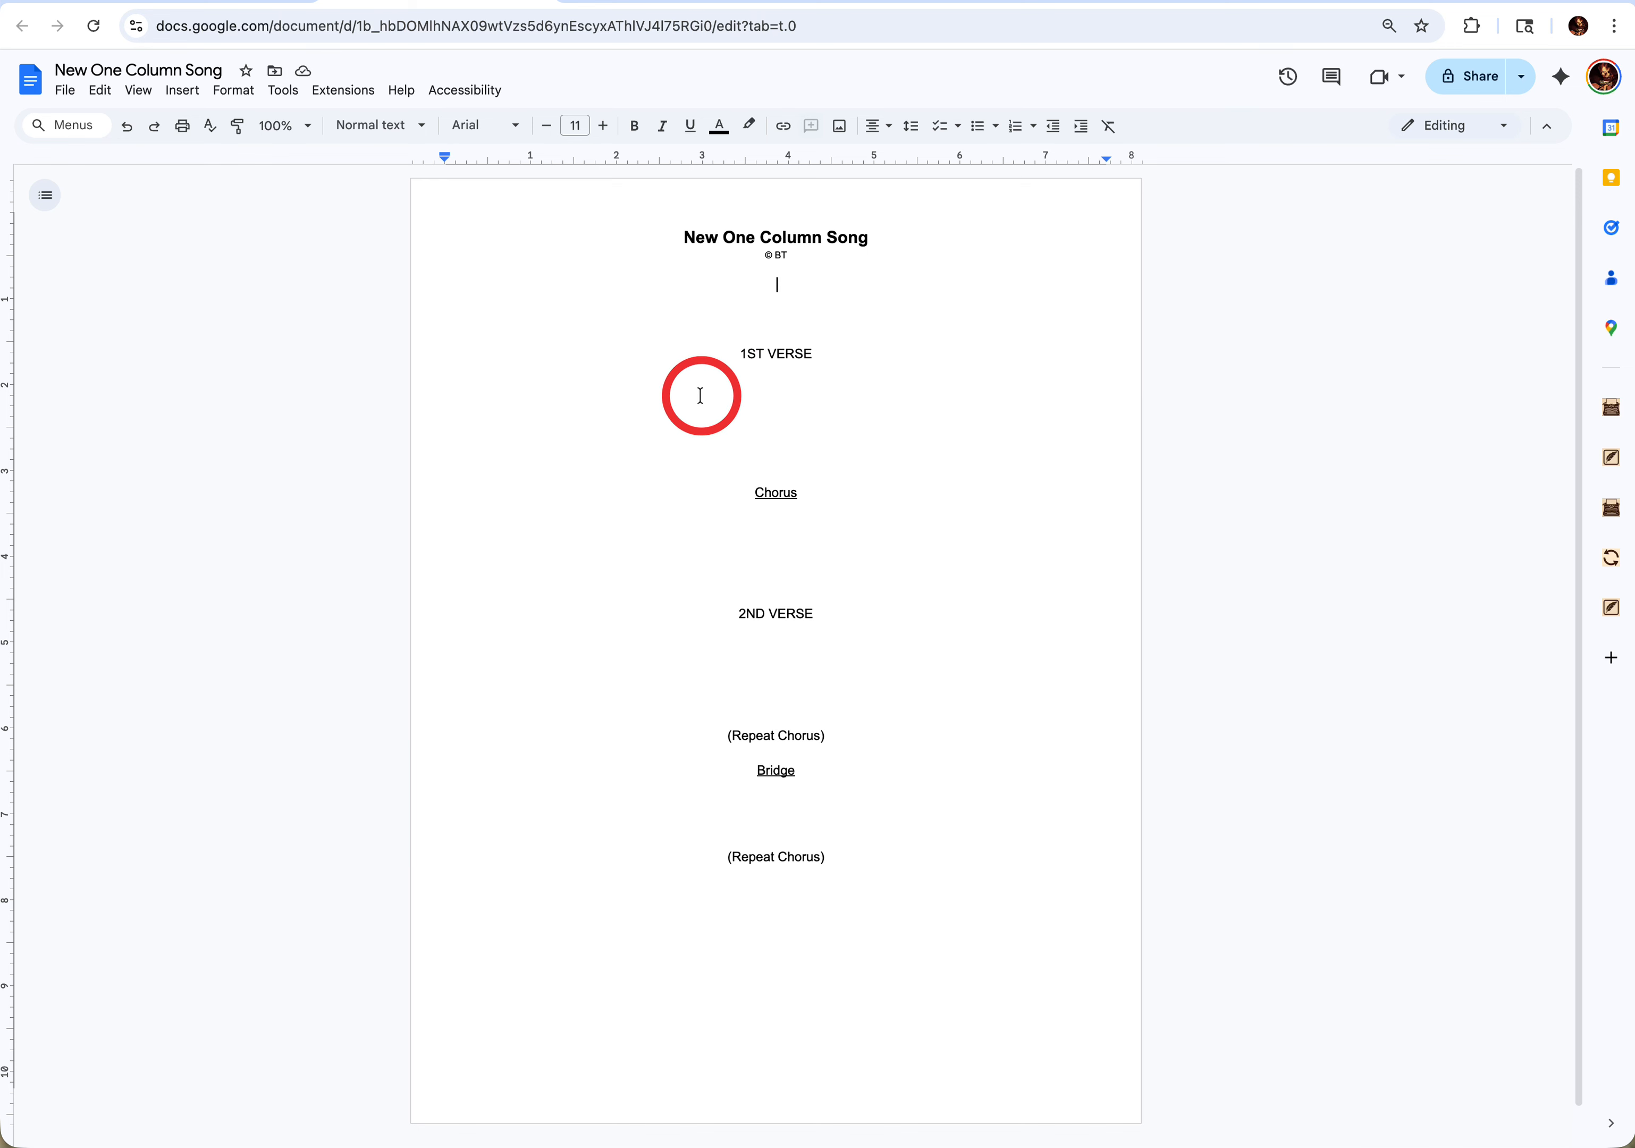
double_click(788, 352)
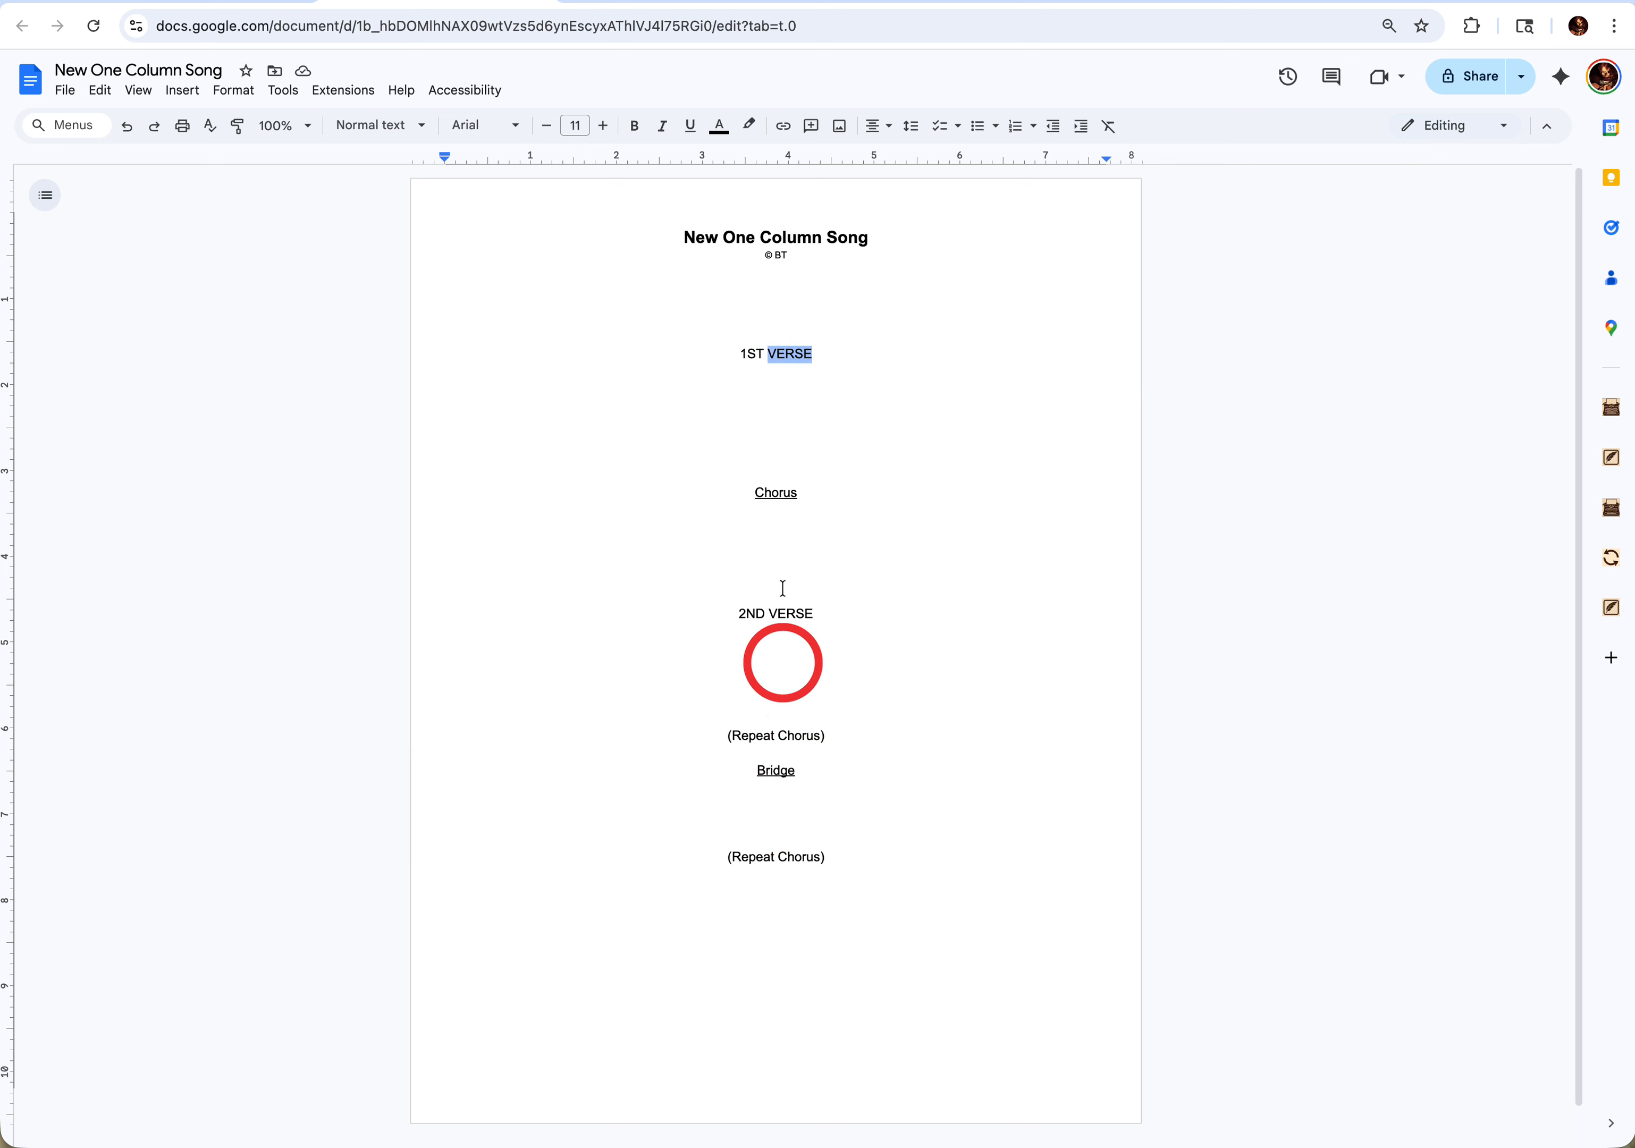
left_click(785, 350)
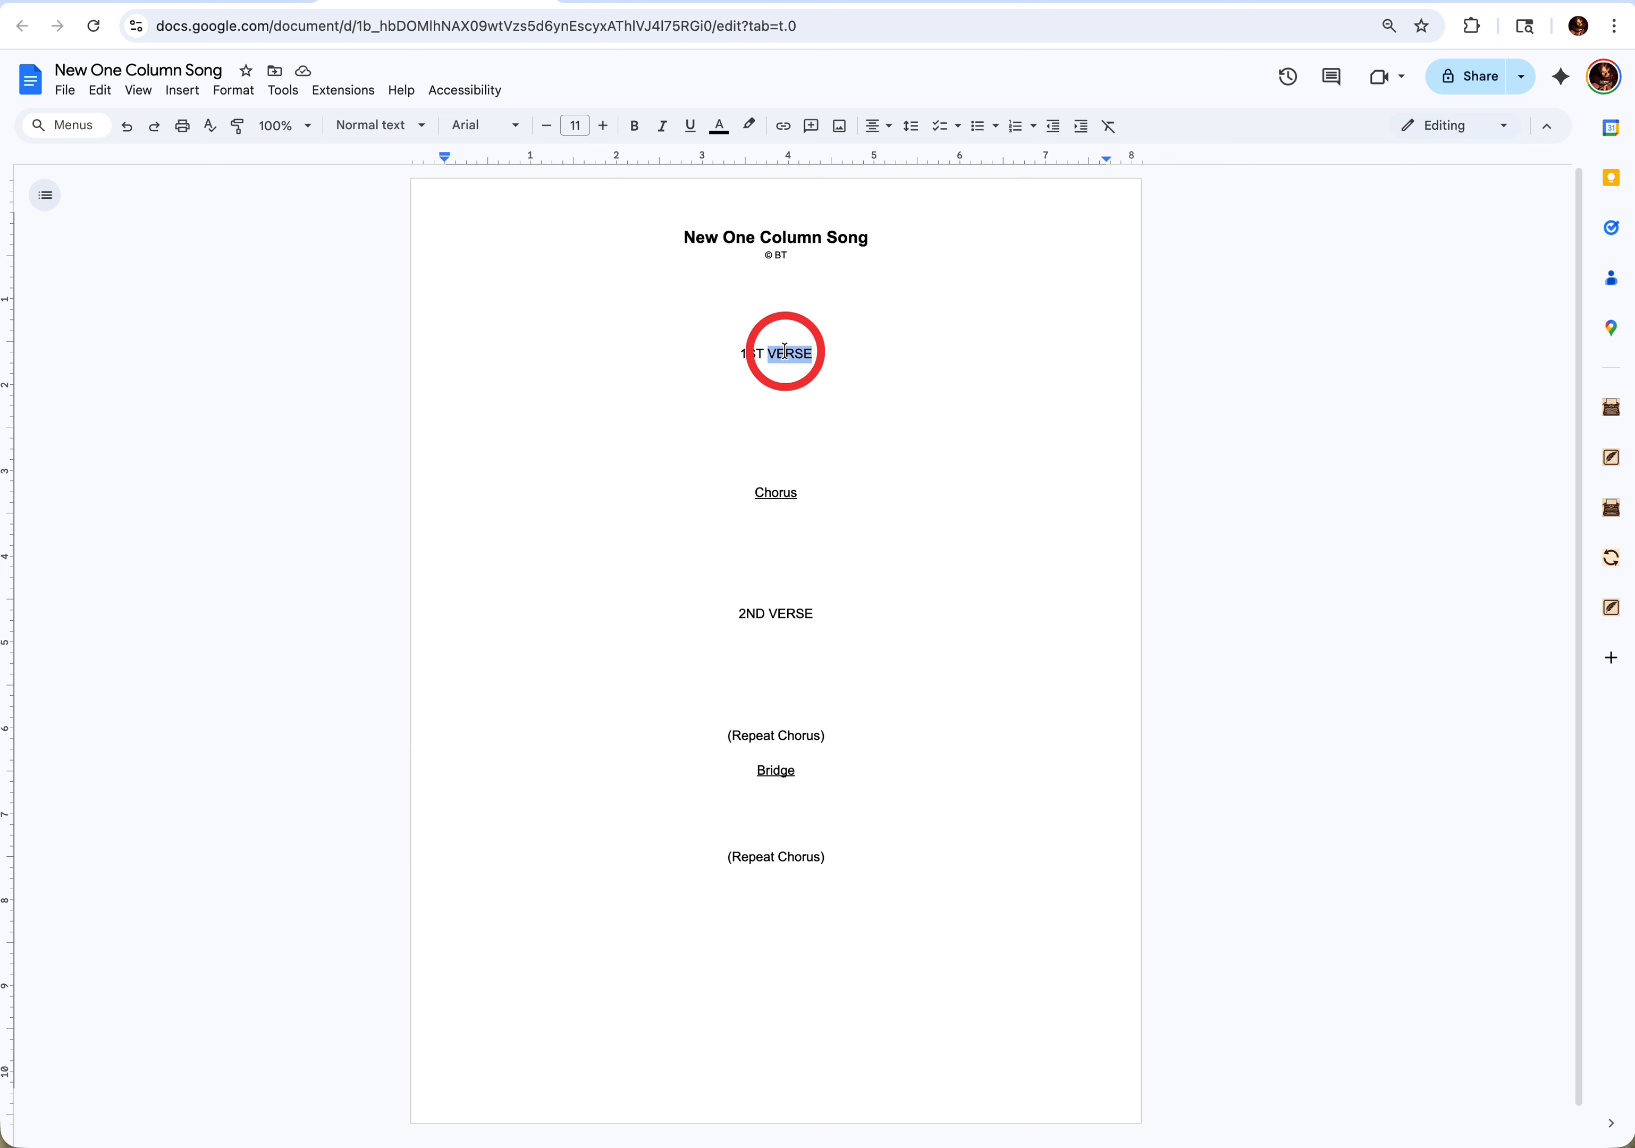
scroll(785, 350, "down", 1)
scroll(530, 252, "up", 1)
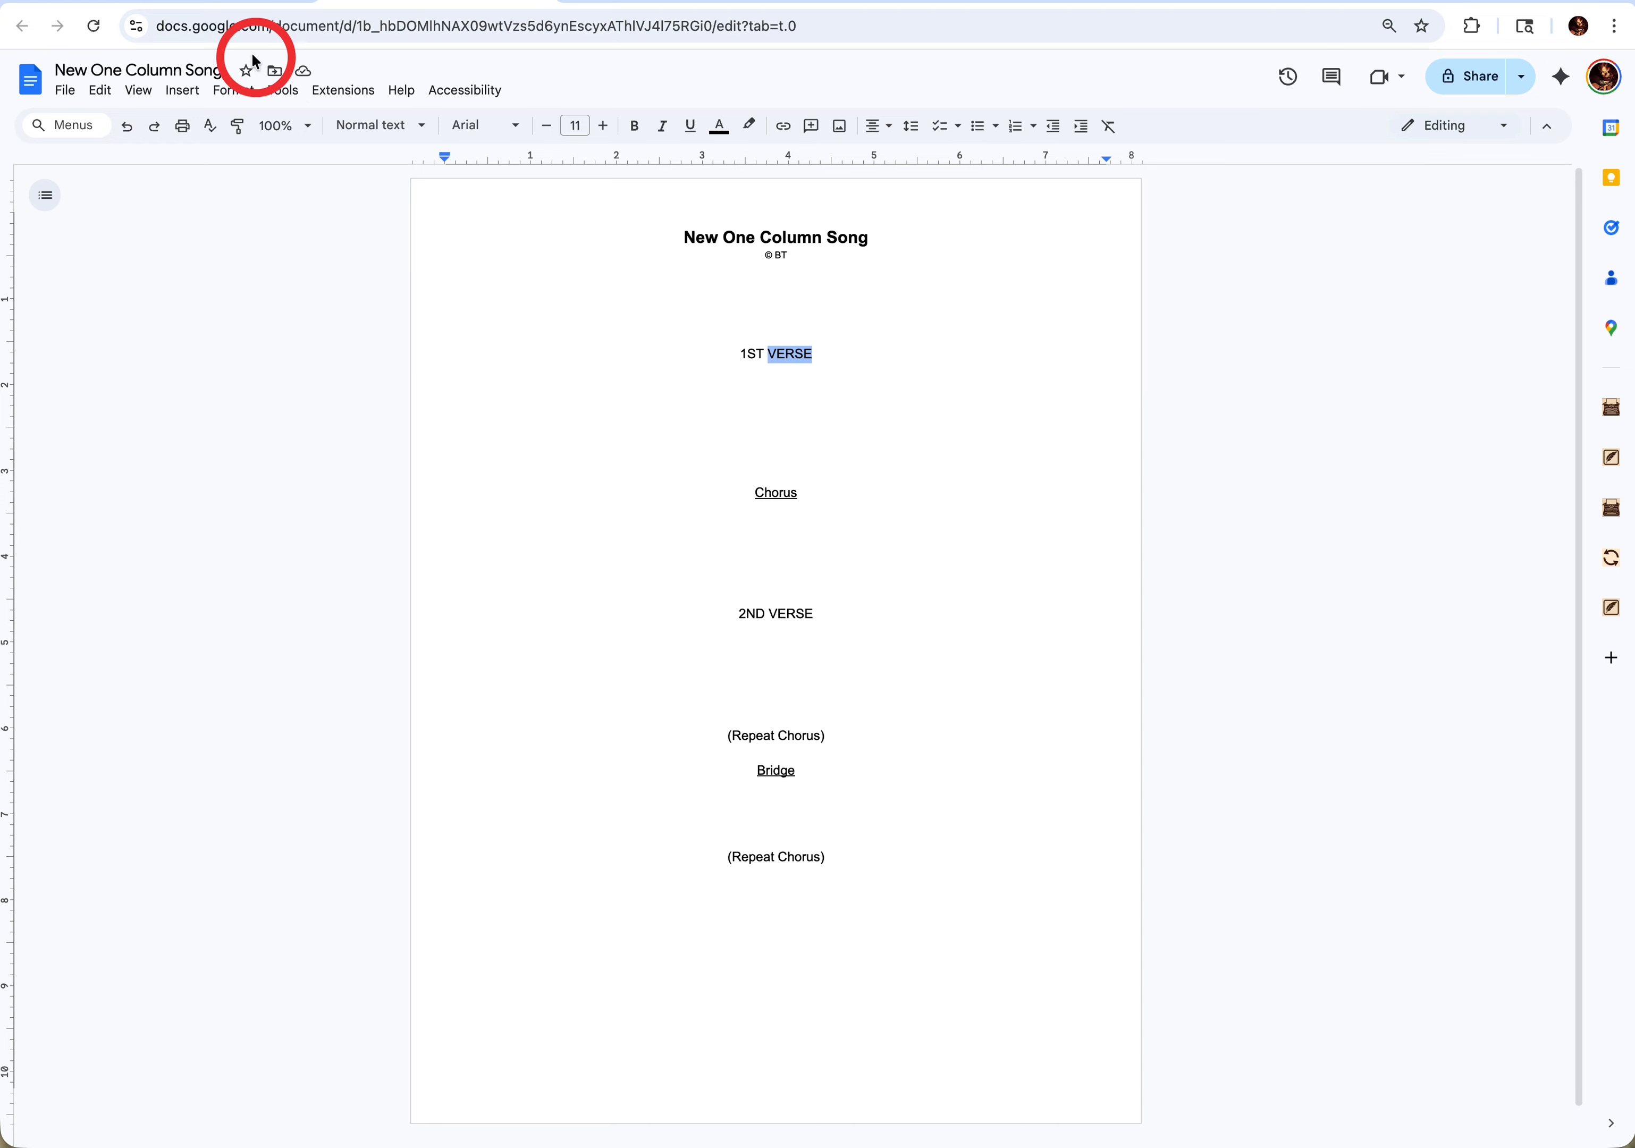
- Replace the "1ST VERSE" placeholder in New One Column Song with the text "asdfjsadf"
left_click(291, 2)
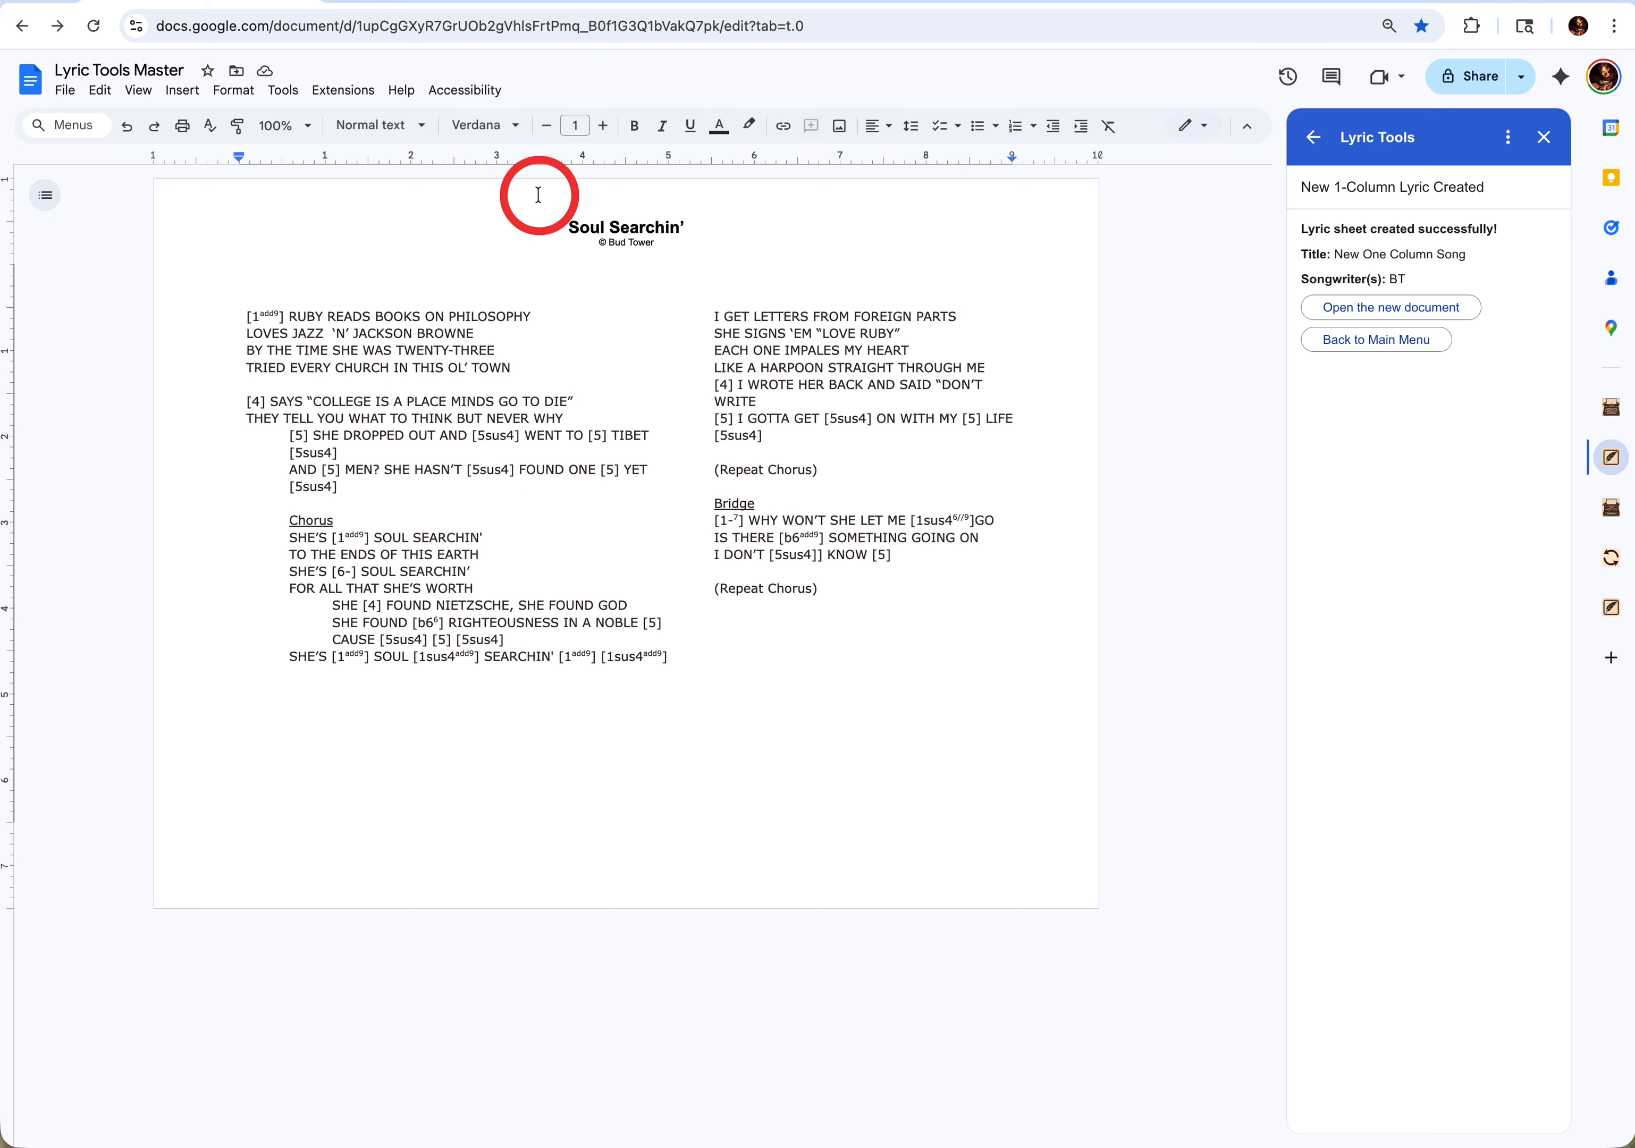
left_click(446, 2)
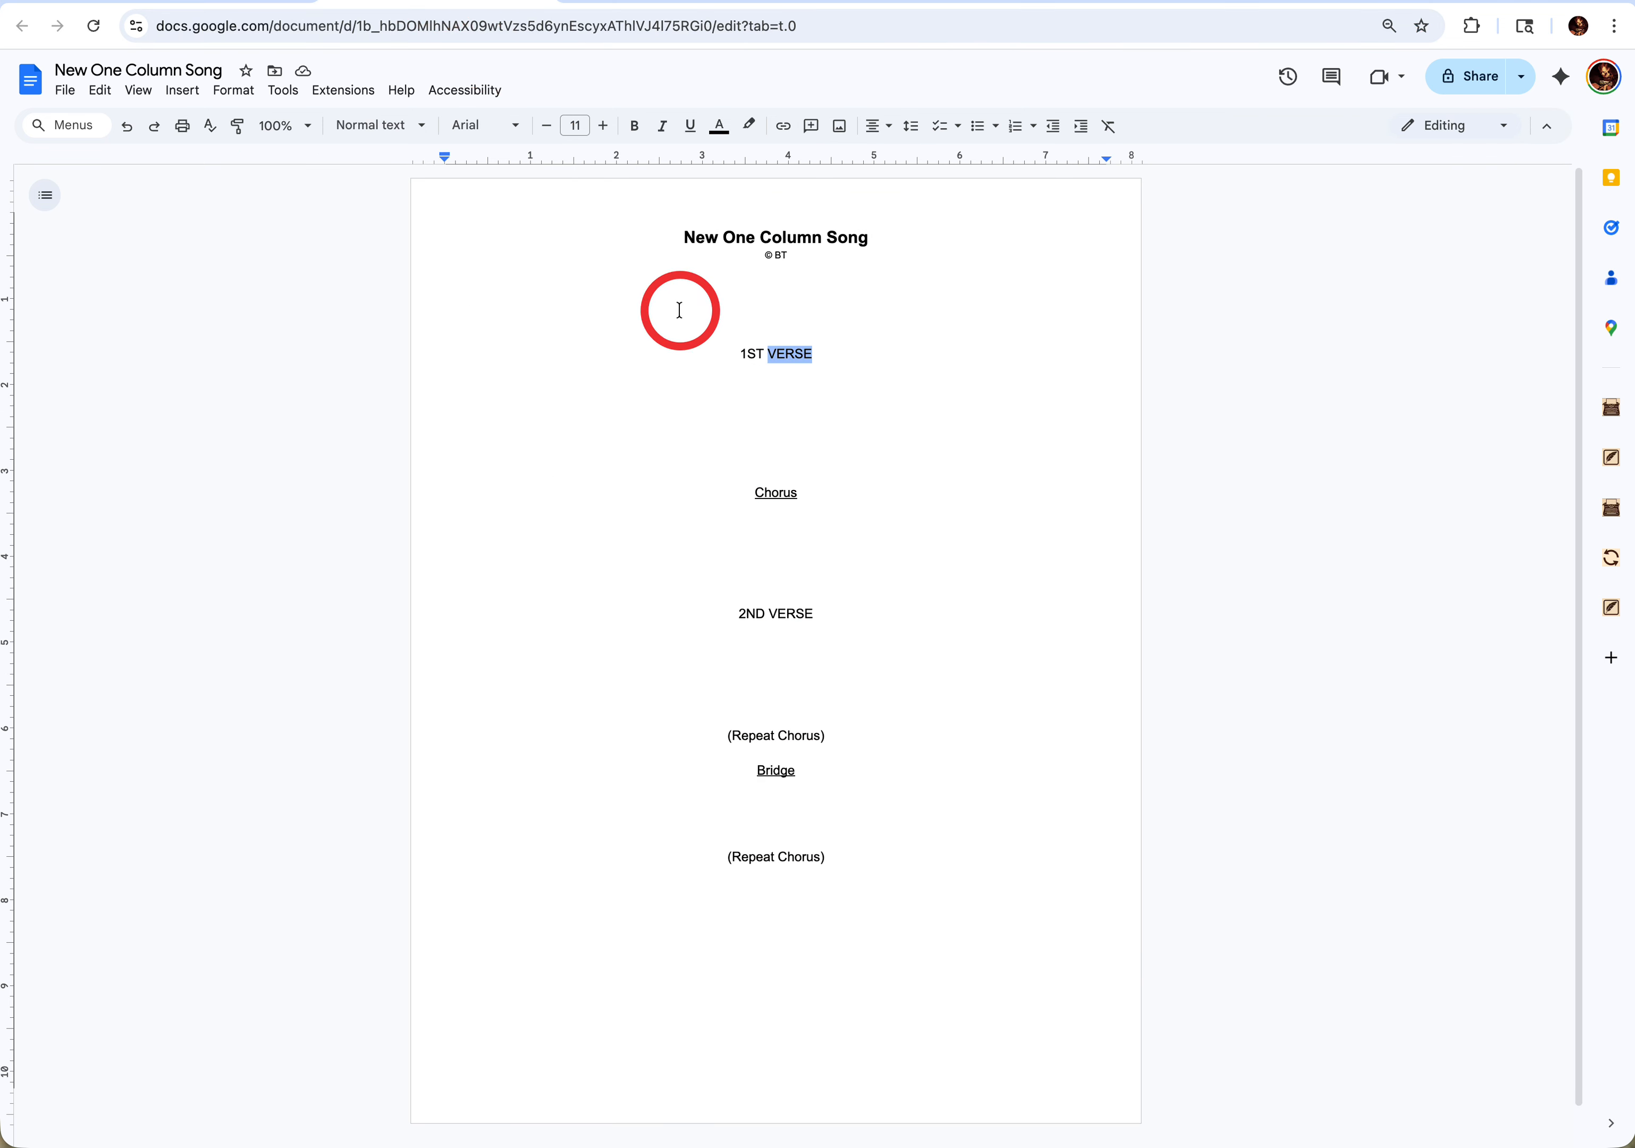
triple_click(752, 354)
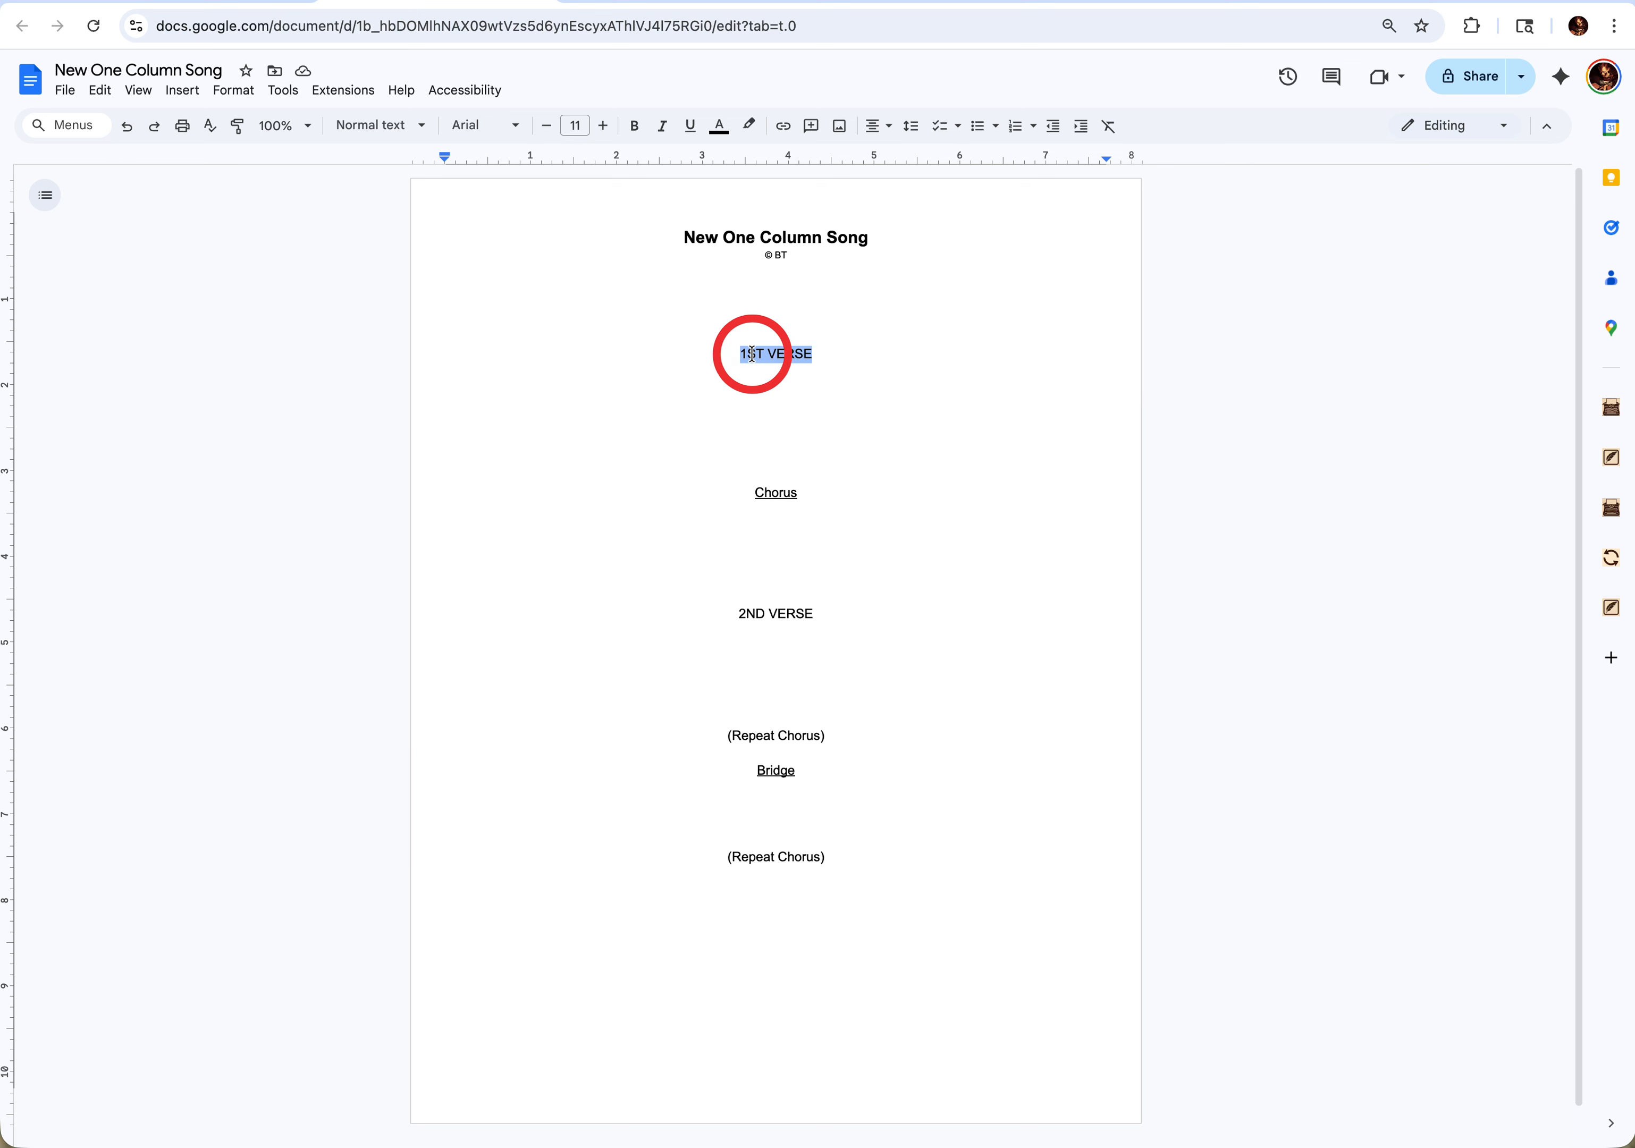
type("asdfjskdf")
- Convert the placeholder word in the first verse to all caps with the Lyric Tools formatting tools
left_click(1613, 458)
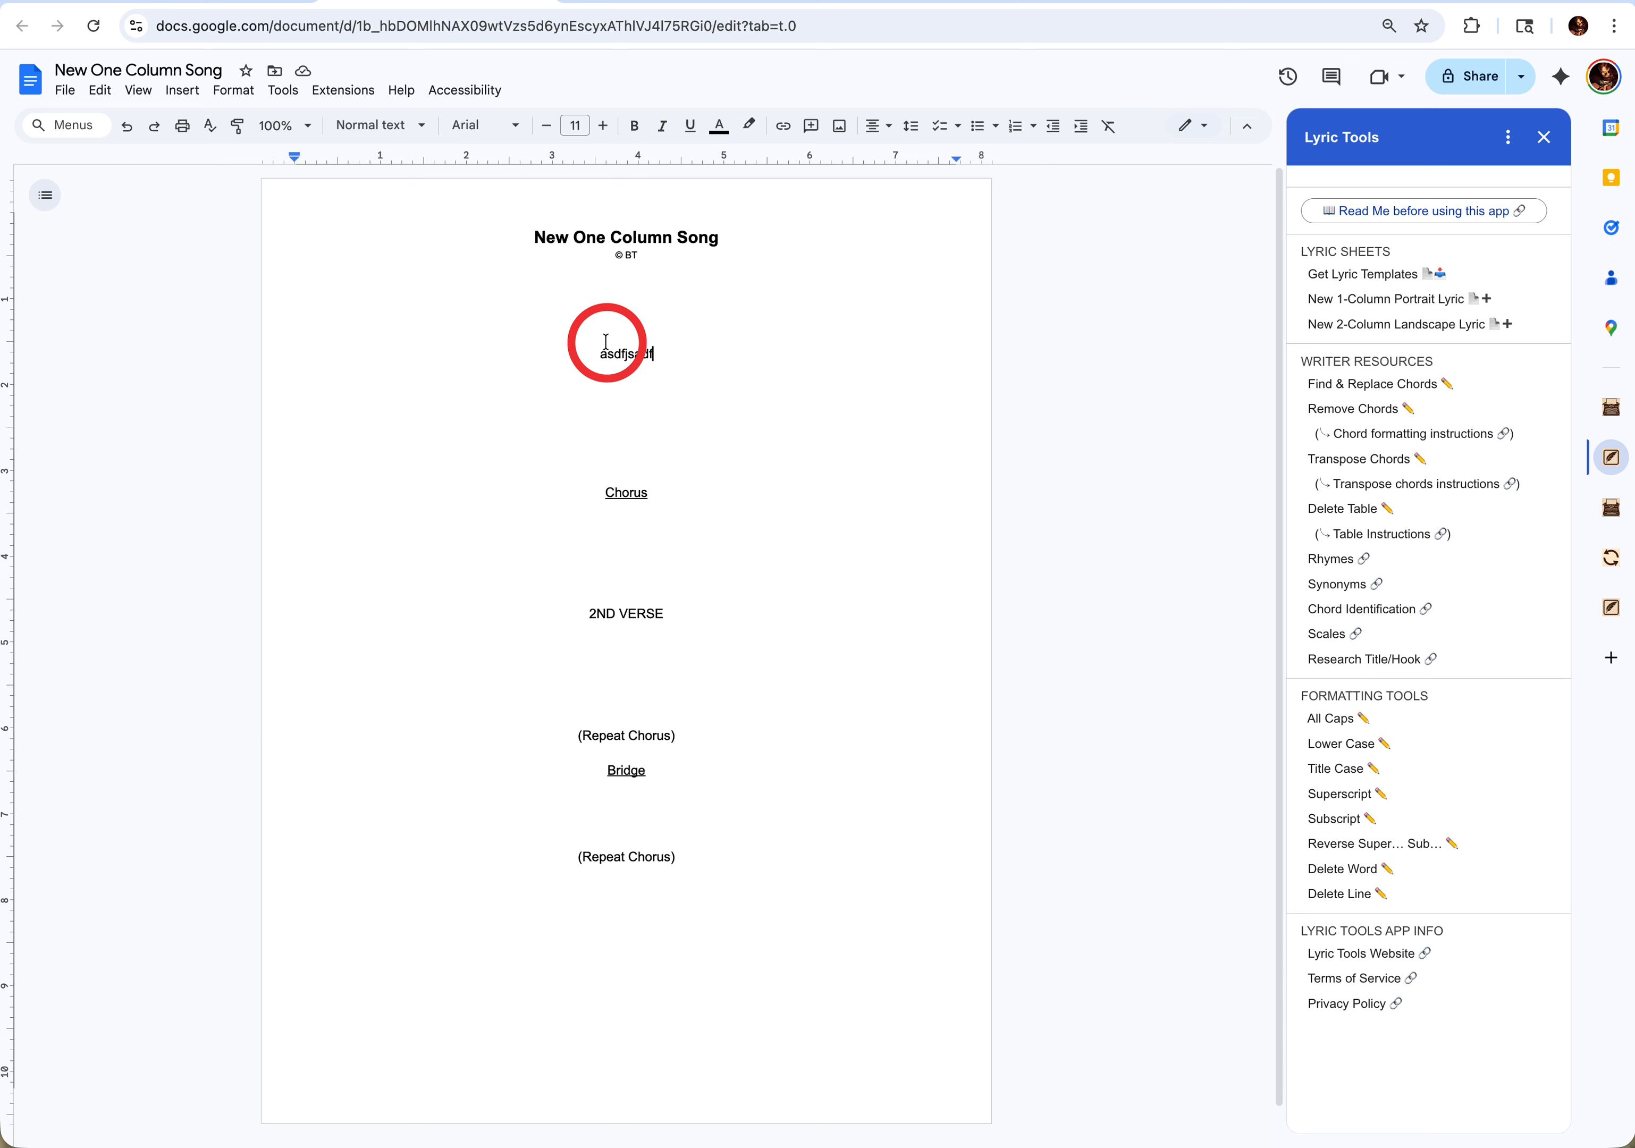
double_click(623, 356)
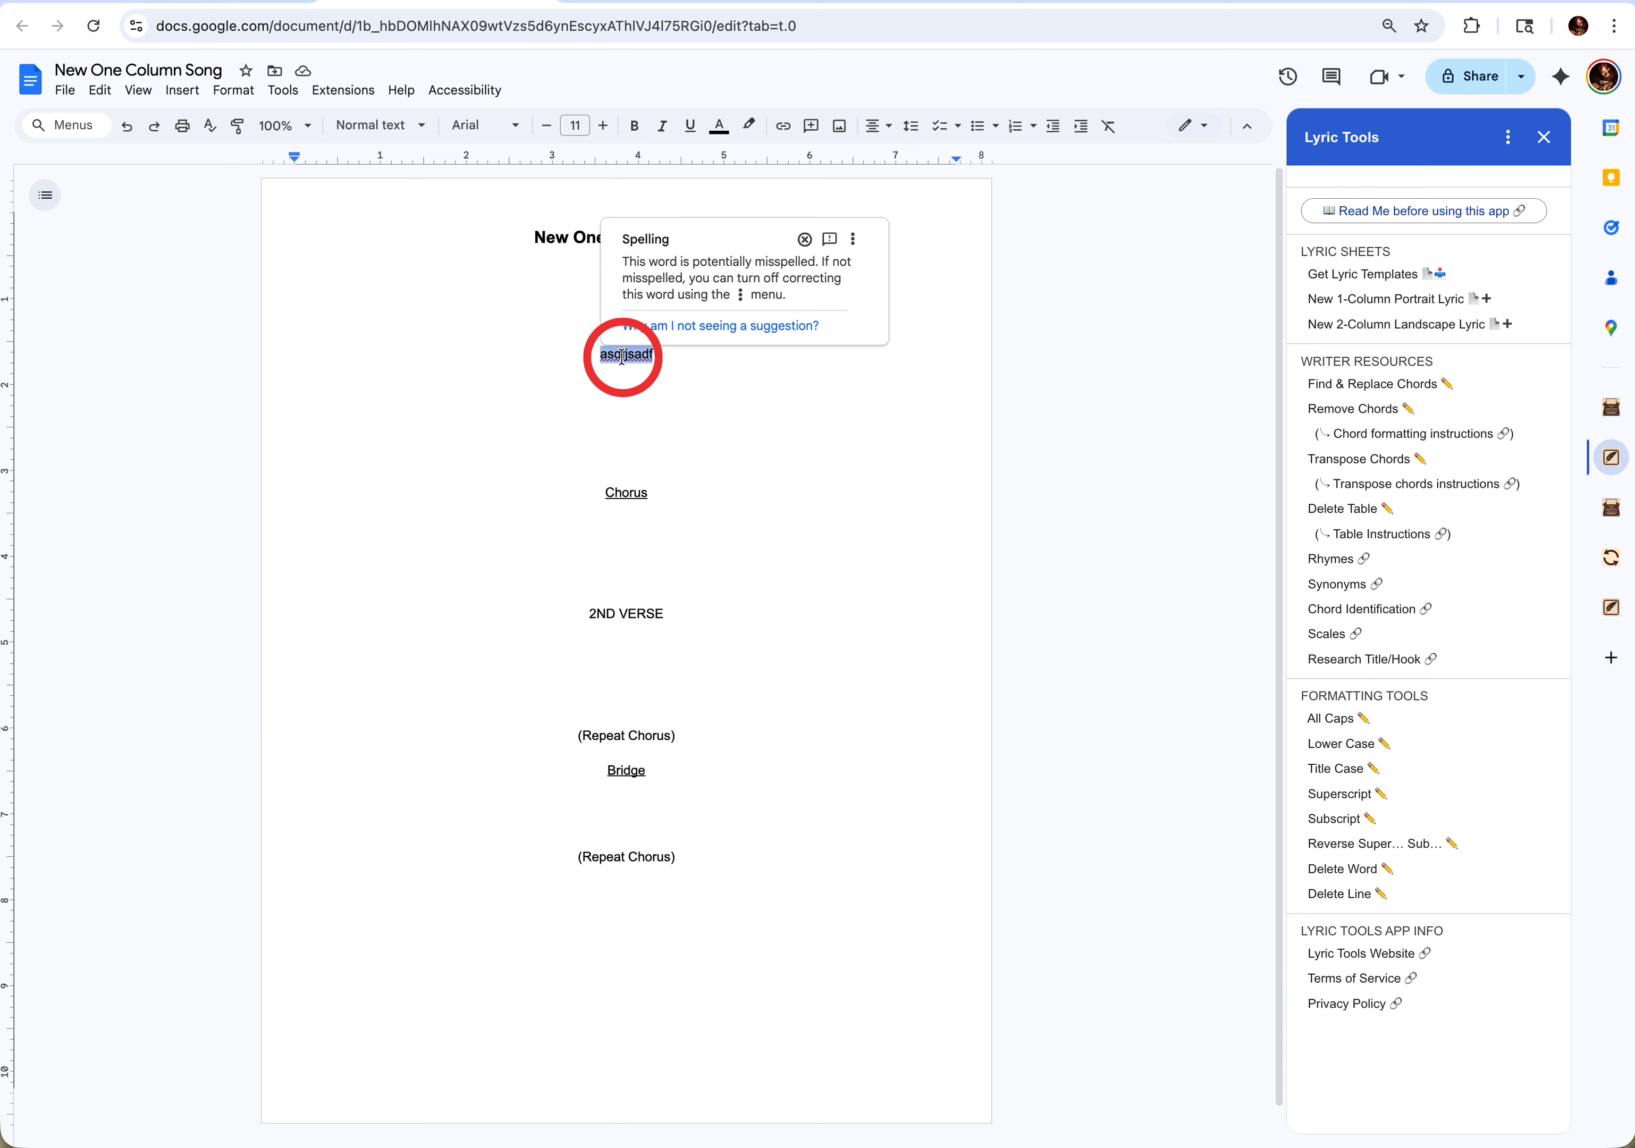
left_click(1330, 721)
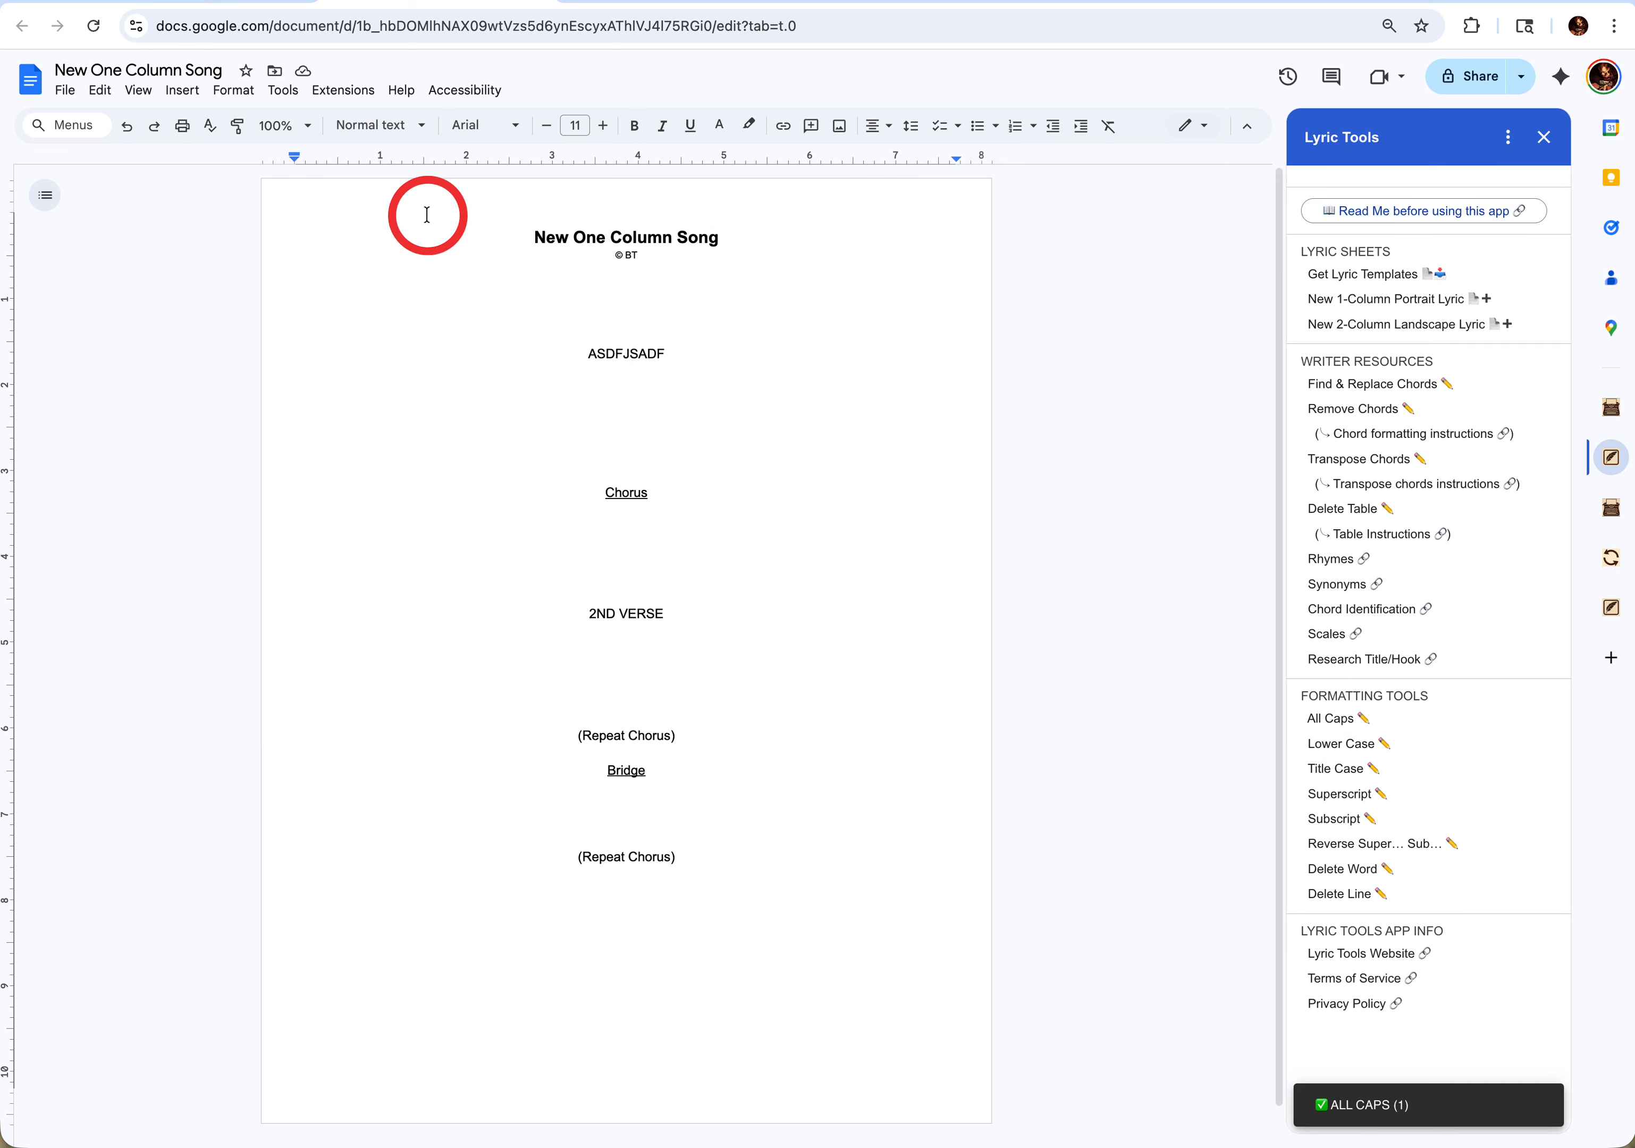
- Look at the built-in text capitalization options in Google Docs and leave them without applying one
left_click(210, 103)
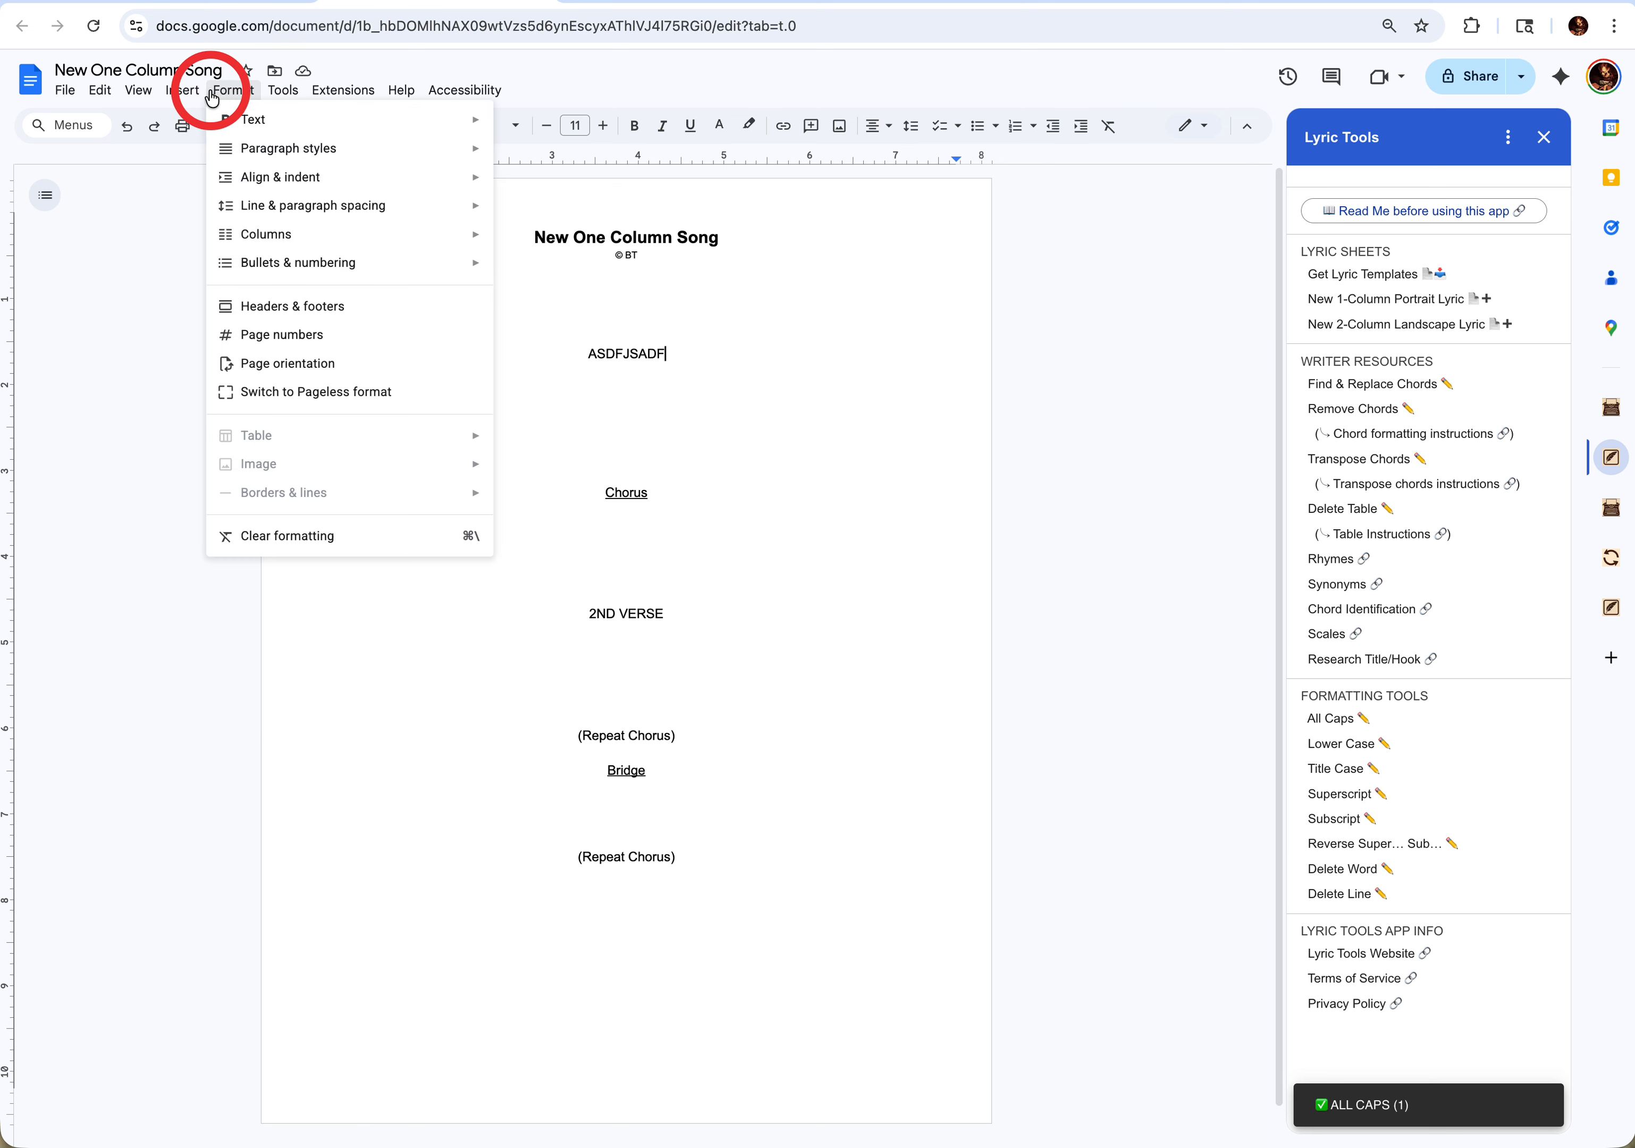
mouse_move(423, 129)
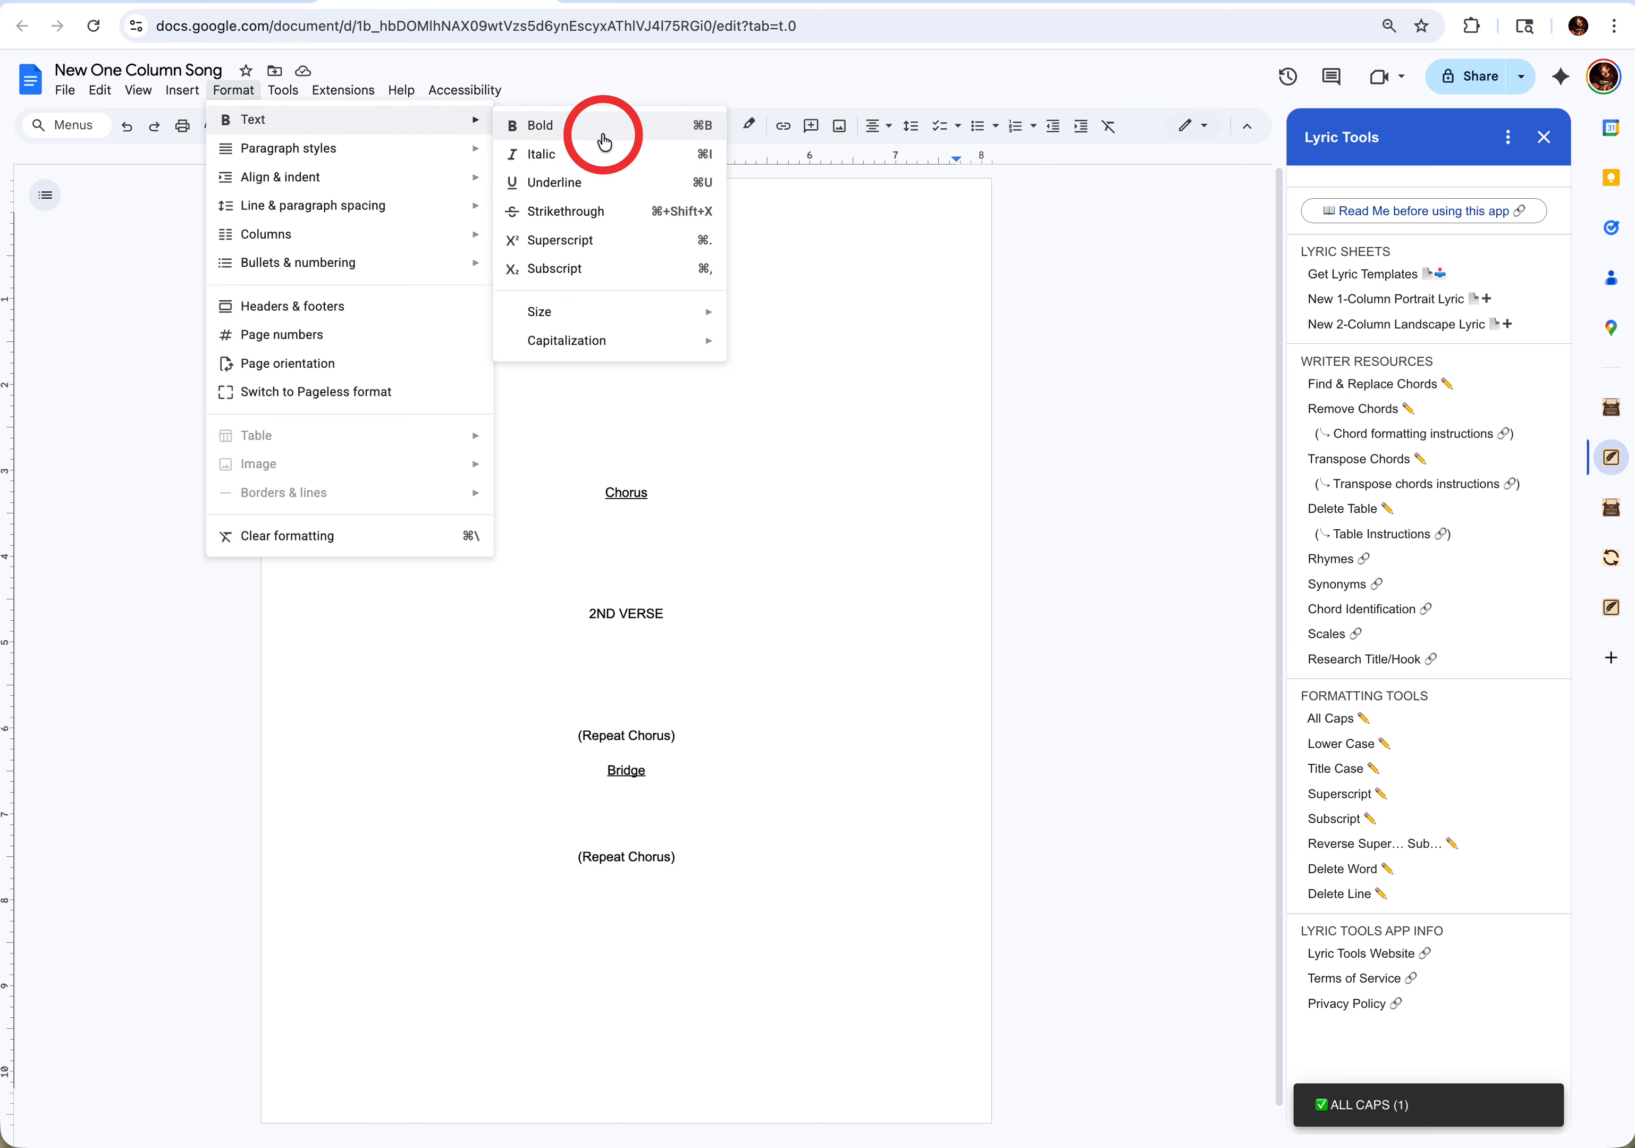
mouse_move(620, 342)
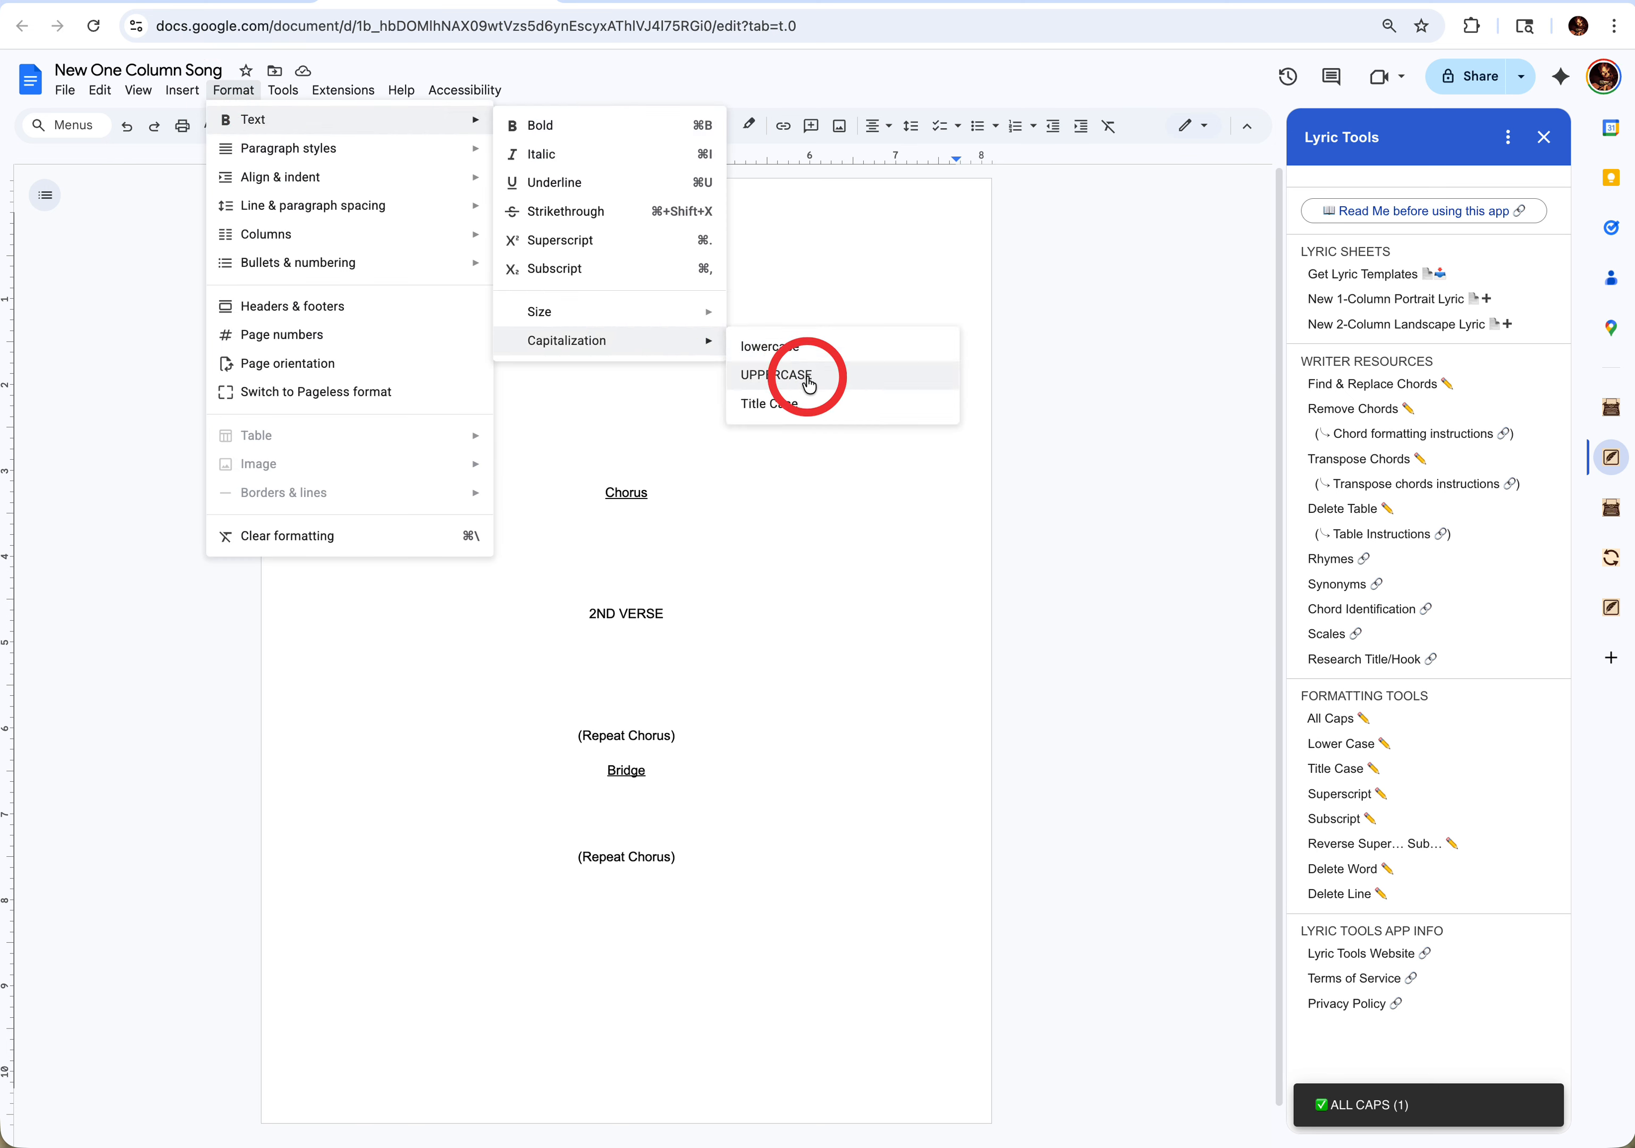
left_click(805, 537)
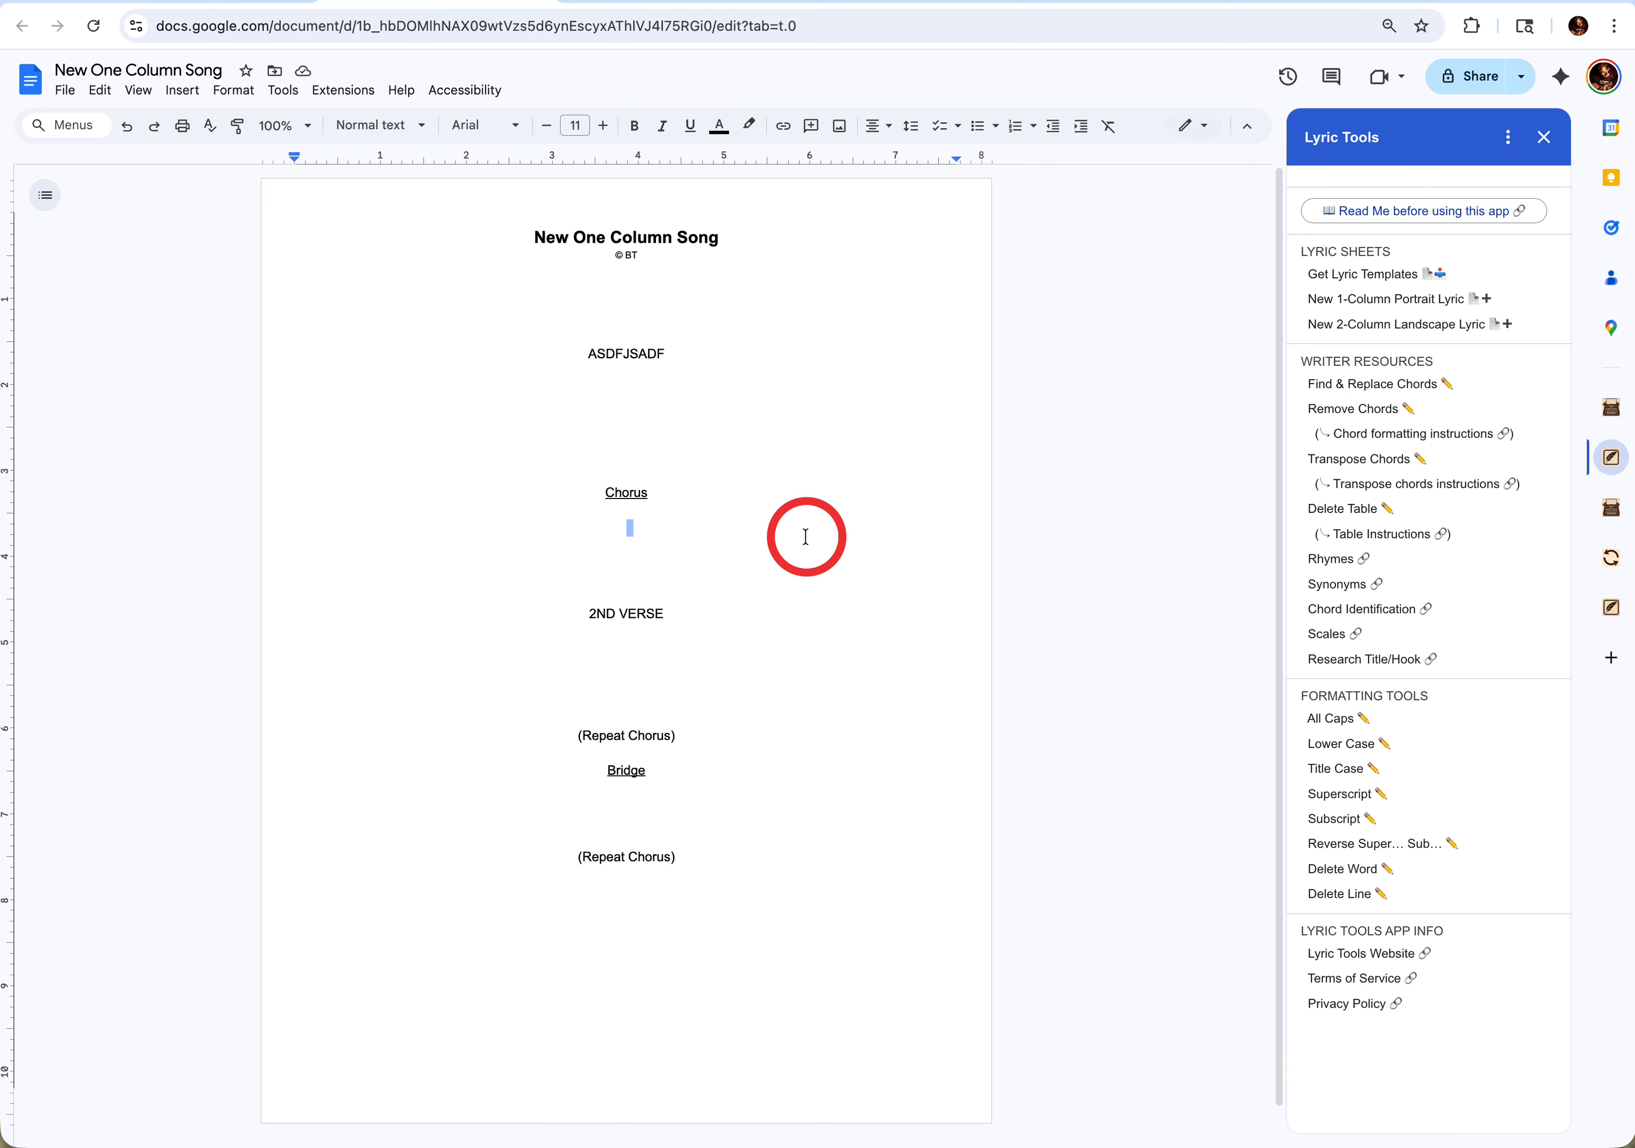
- Add the line "THIS IS WHERE THE CHORUS IS" in capitals below the Chorus heading, followed by three line breaks
left_click(613, 351)
left_click_drag(614, 351, 654, 519)
double_click(644, 514)
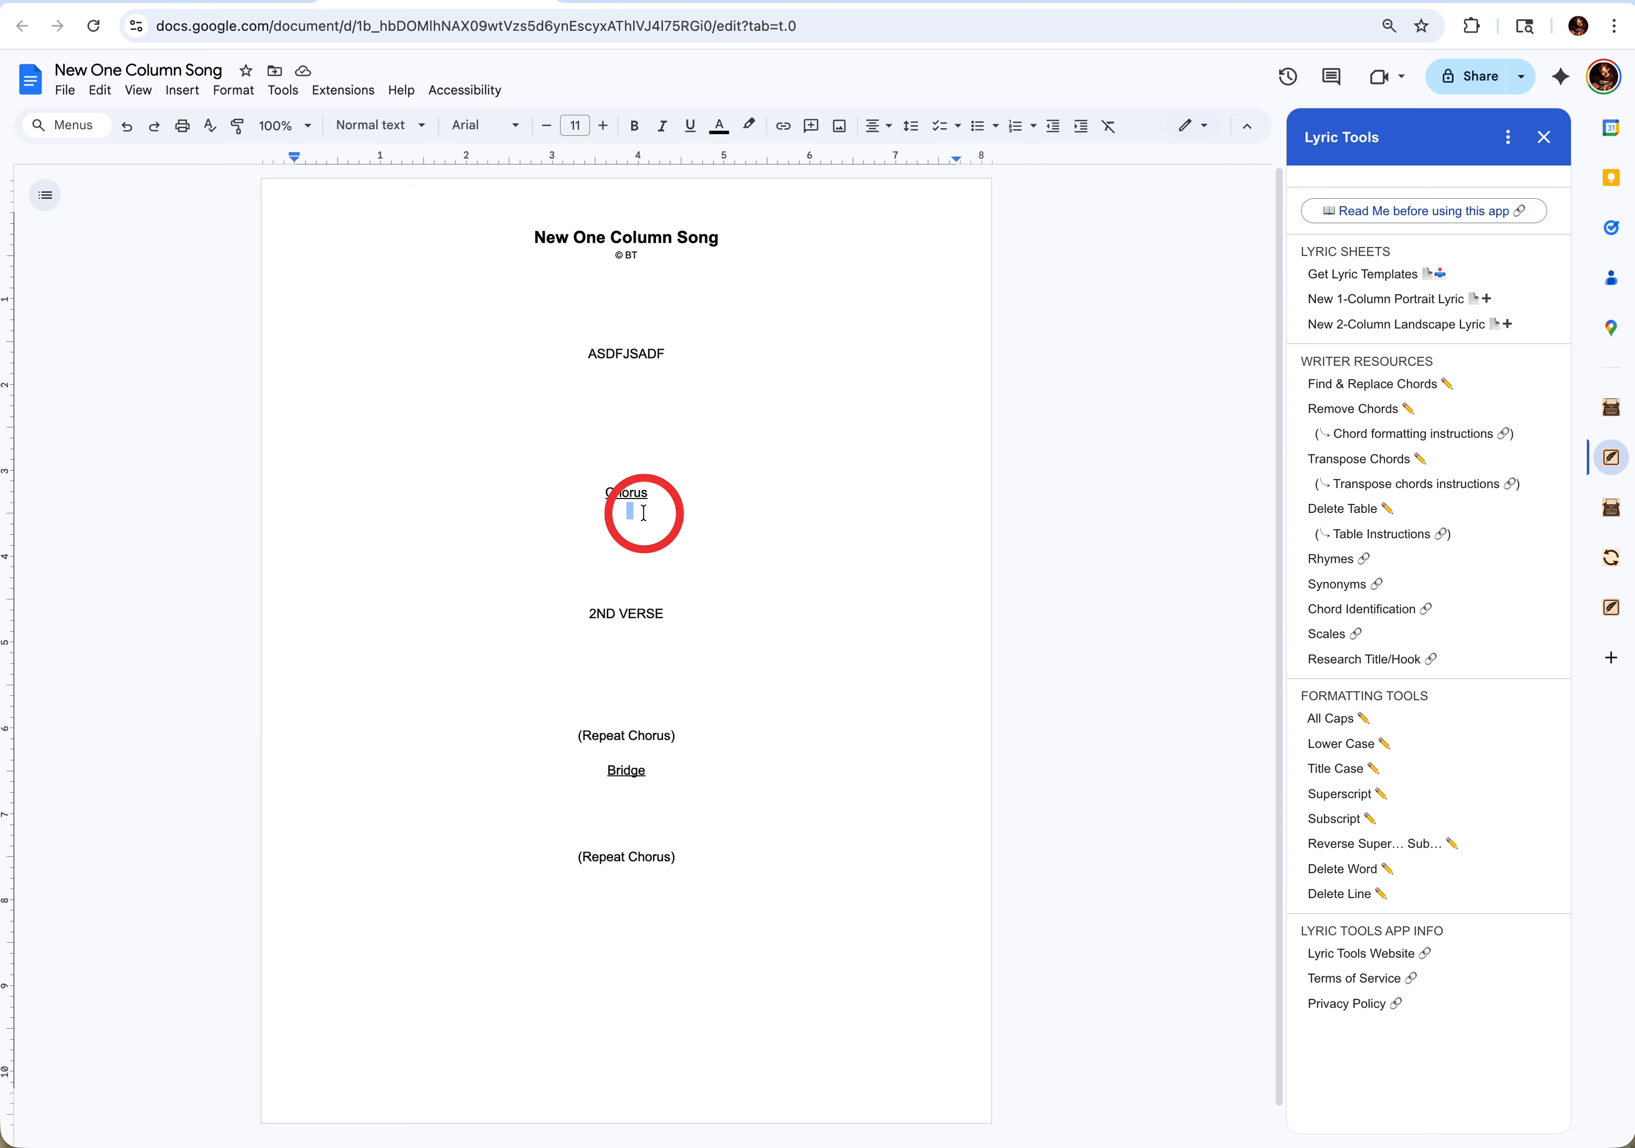
key("shift")
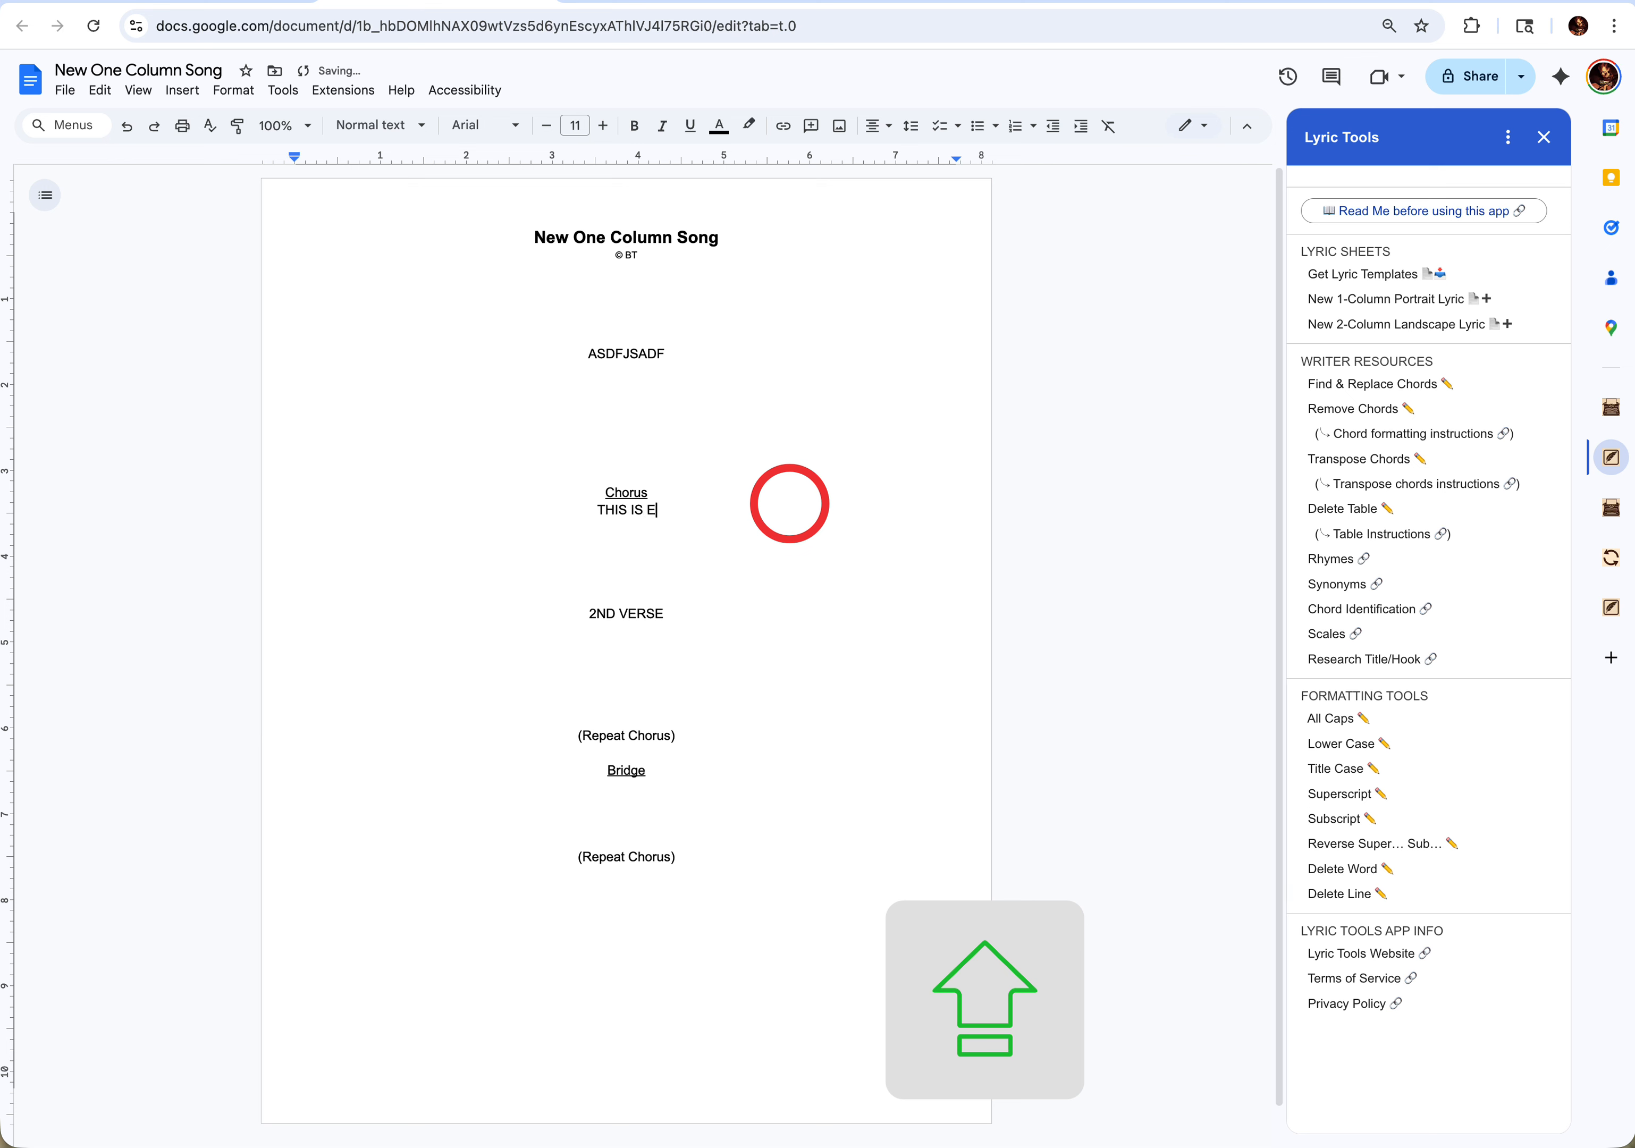
type("THIS IS WHERE THE CHORUS IS")
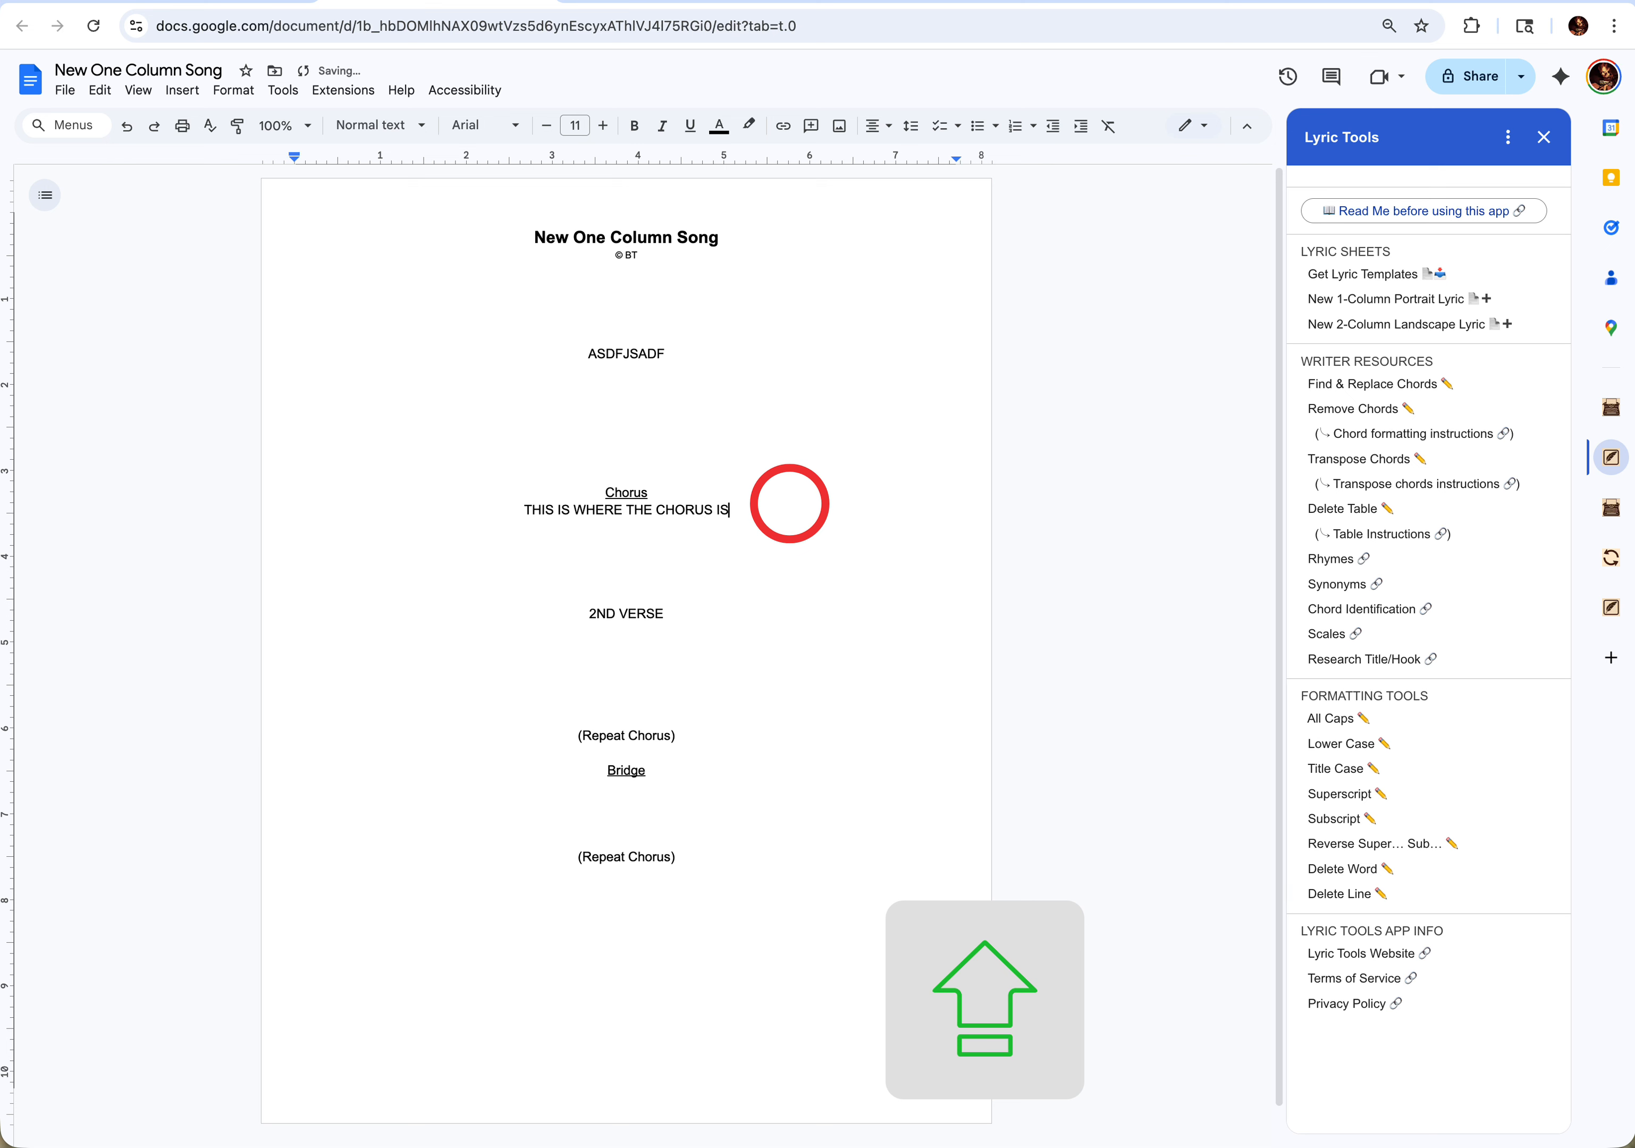
key("Return")
key("Return")
key("Return")
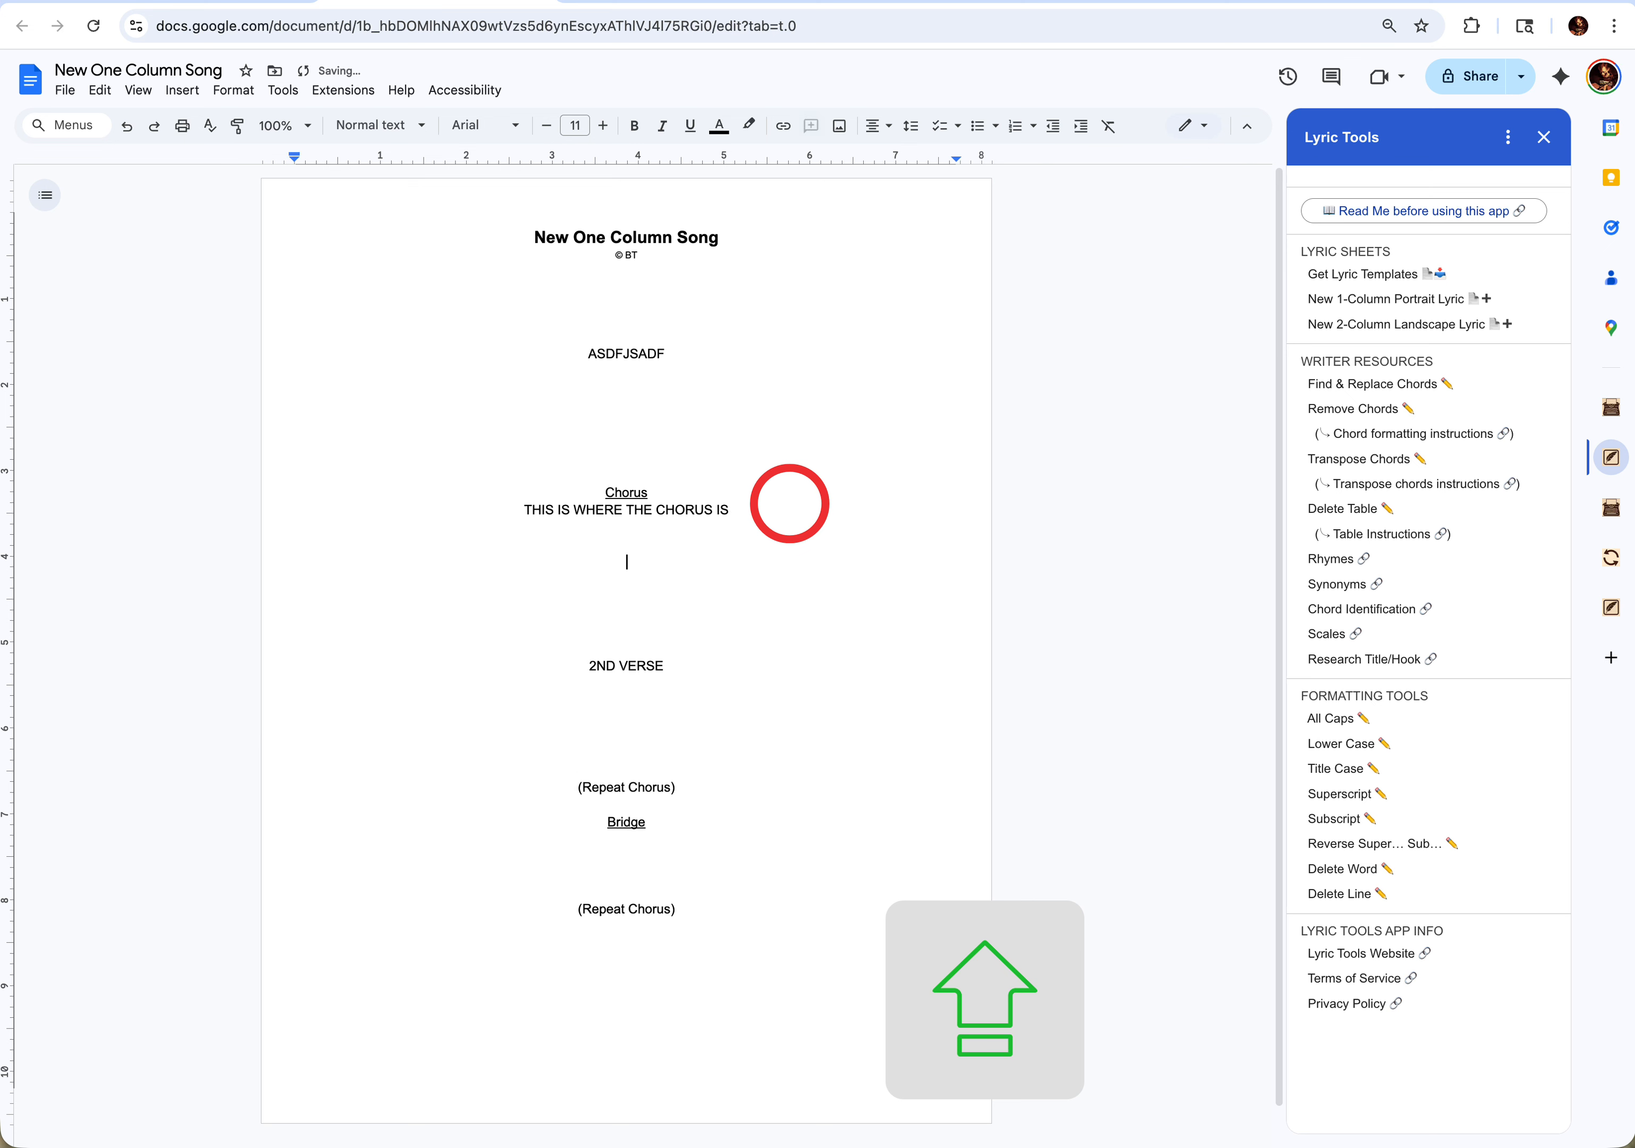
left_click(657, 657)
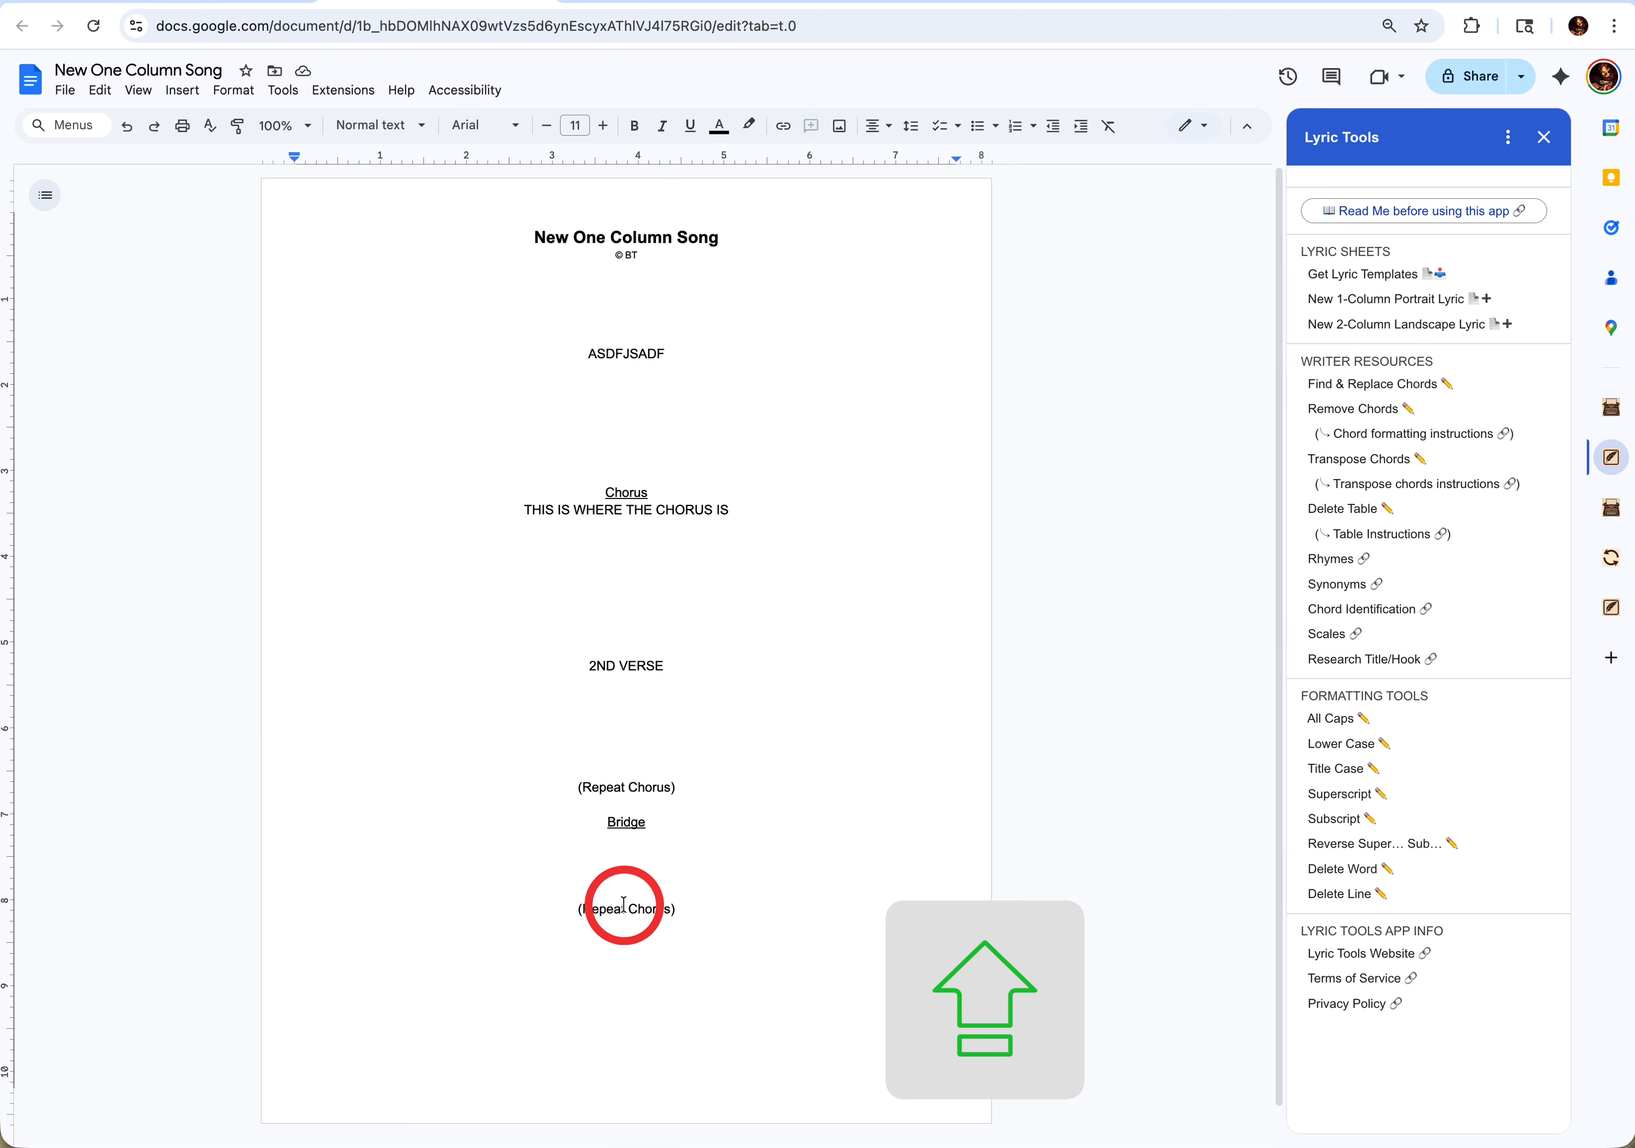
- Create a new 2-column landscape lyric titled "NEW 2-COL" with the songwriter's initials and open the new document
left_click(1323, 333)
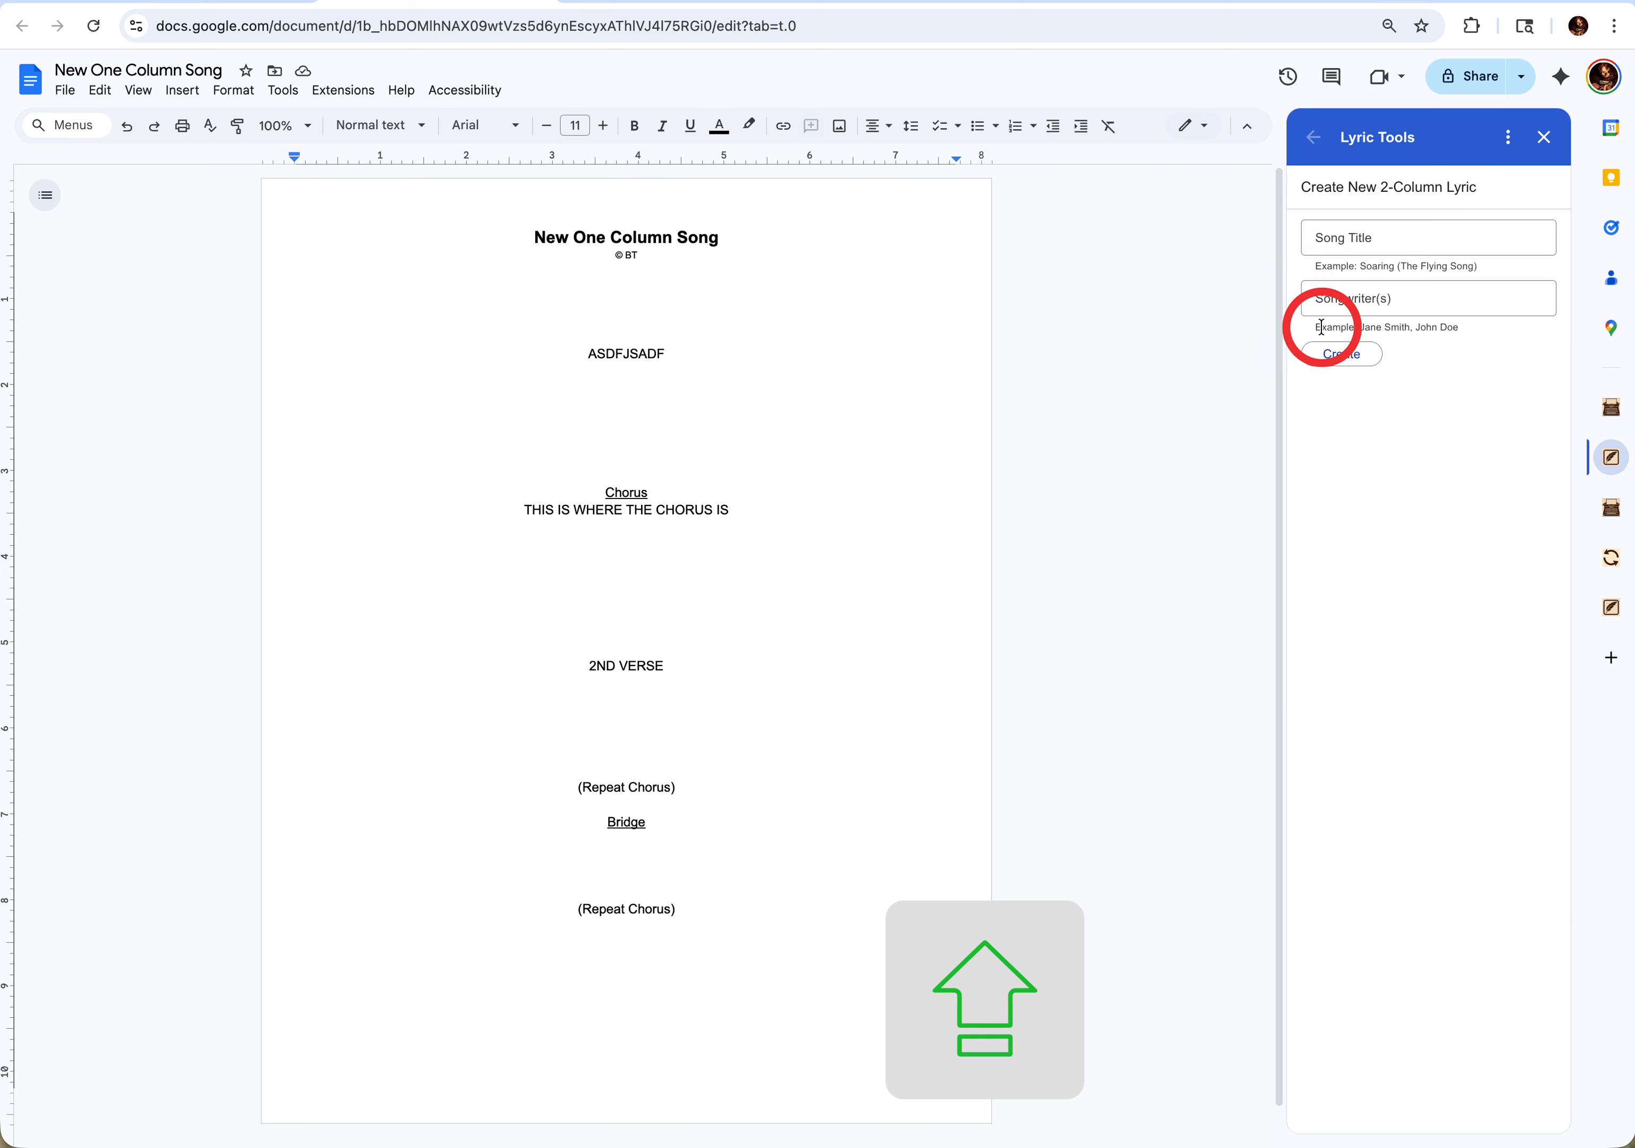
left_click(1353, 234)
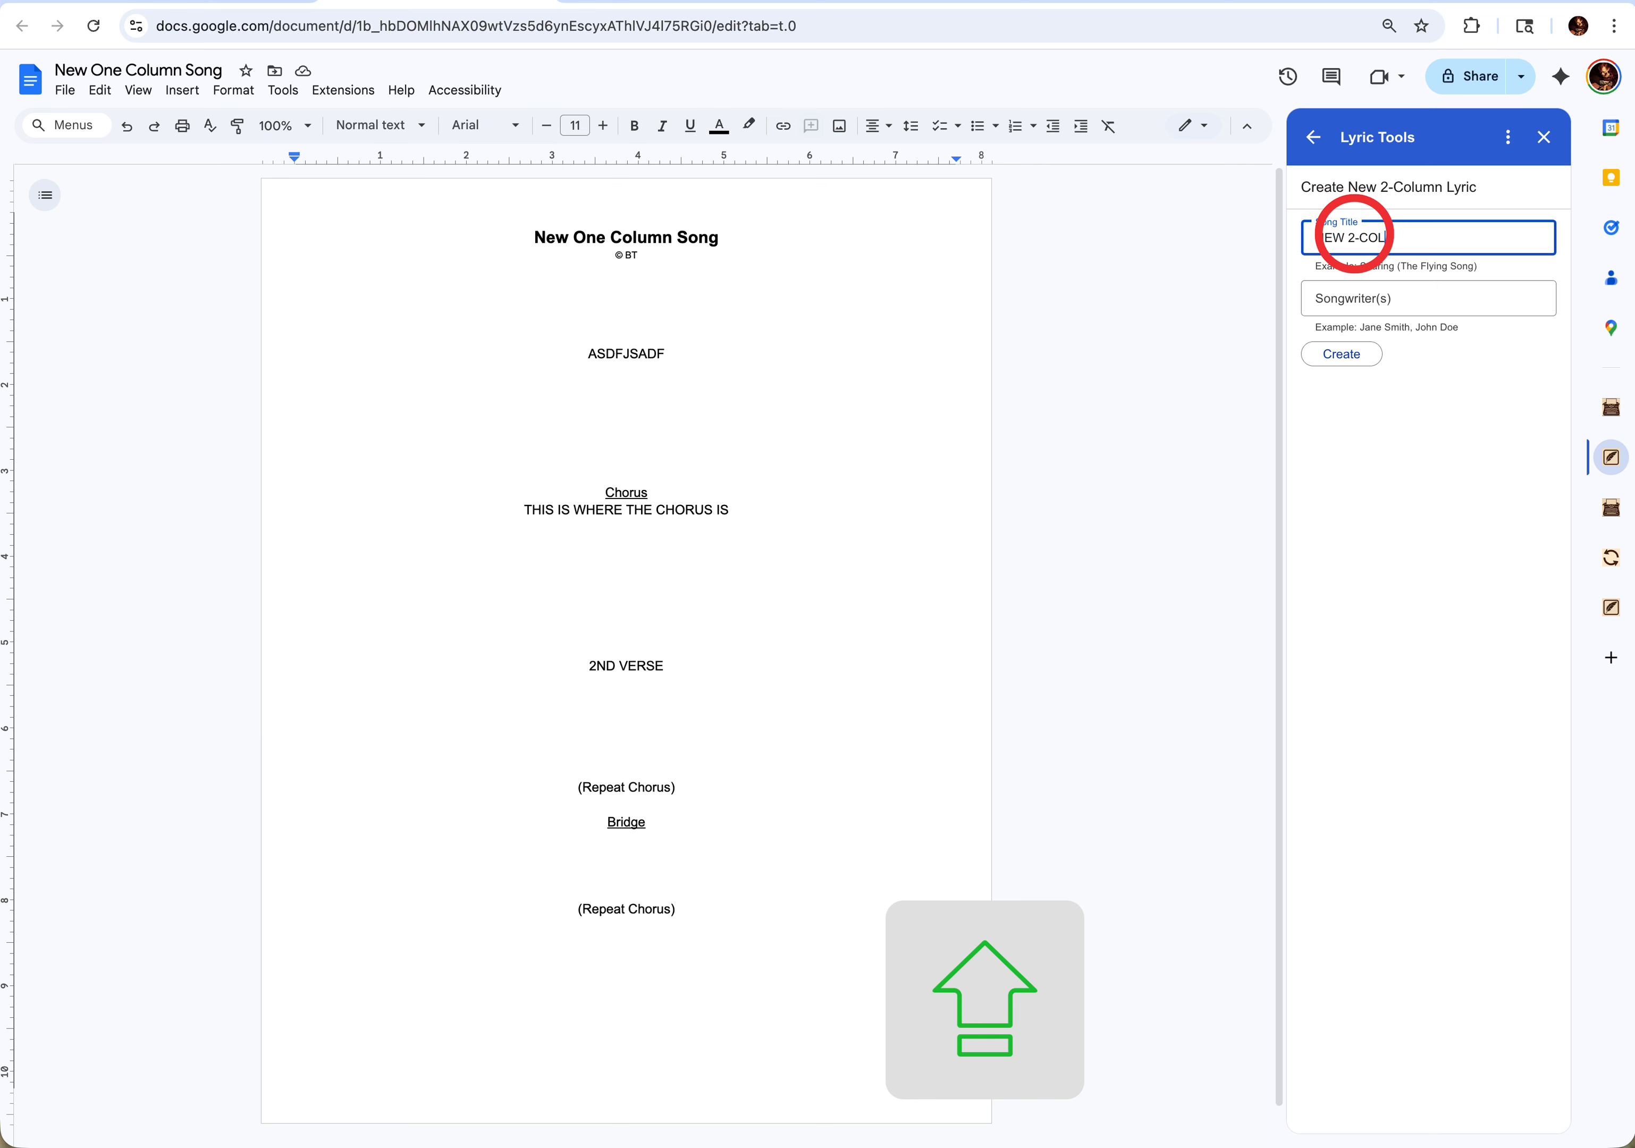
left_click(1343, 296)
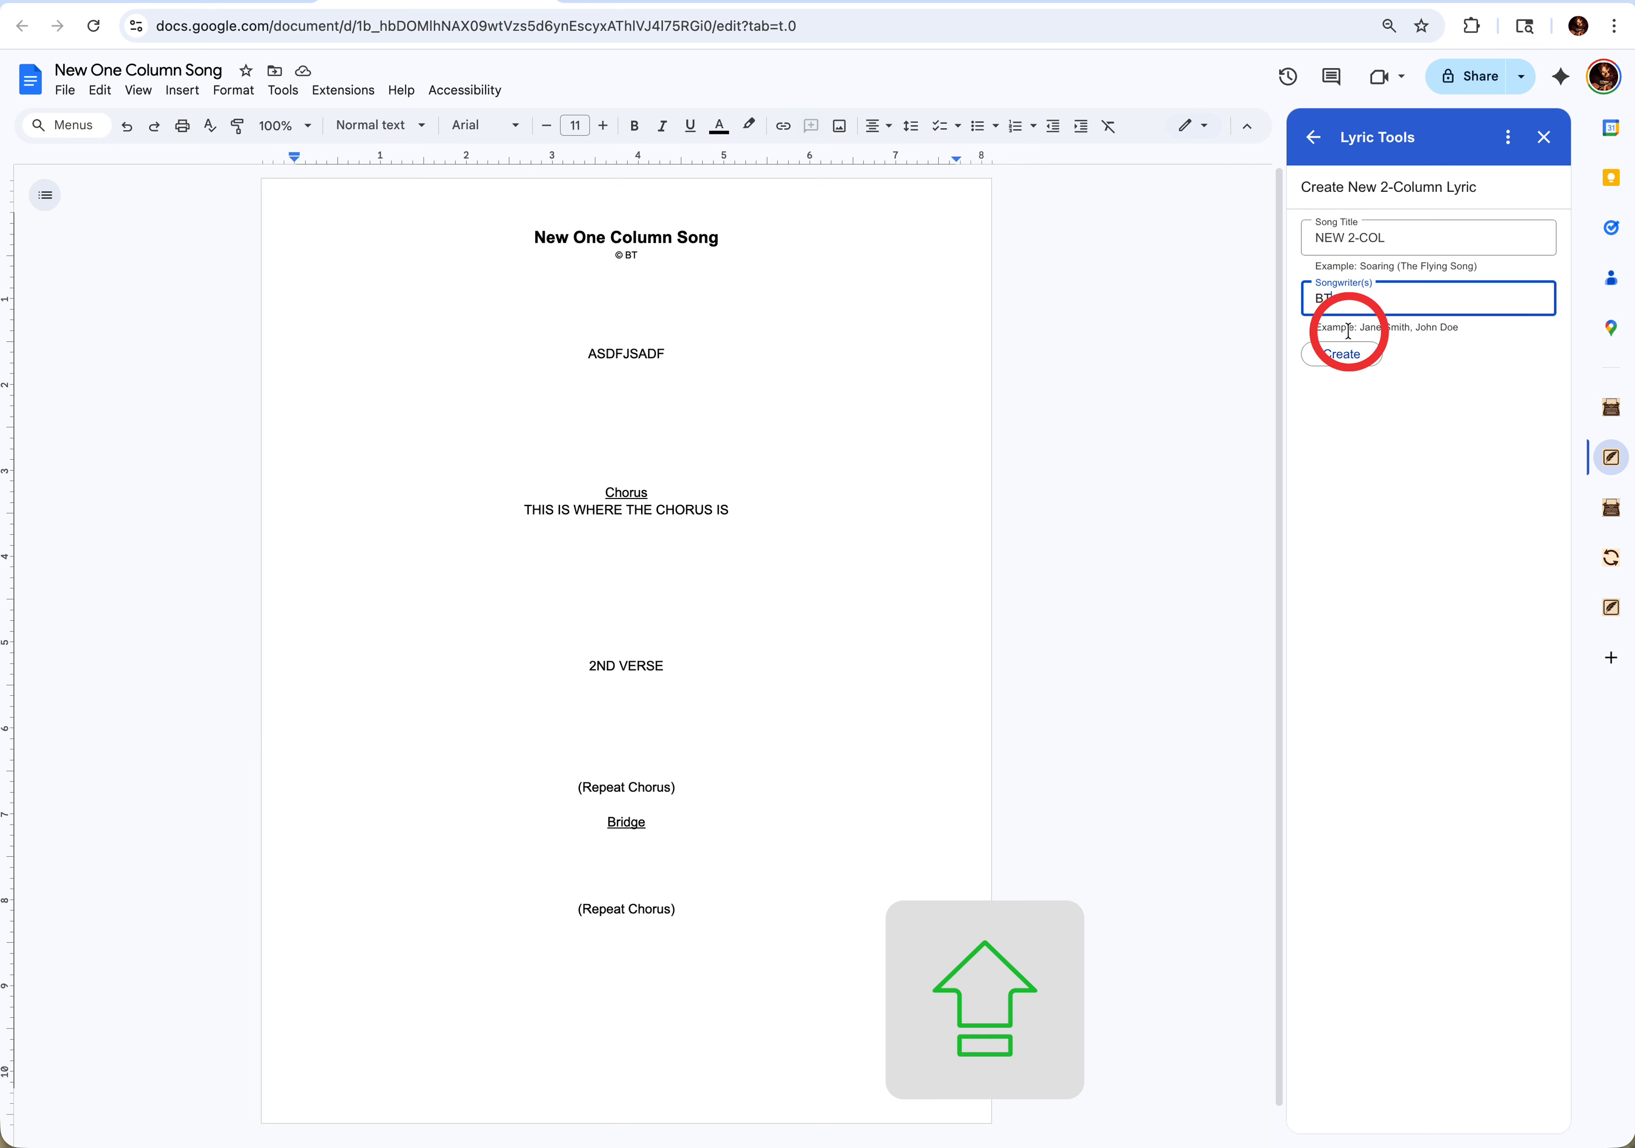
left_click(1342, 356)
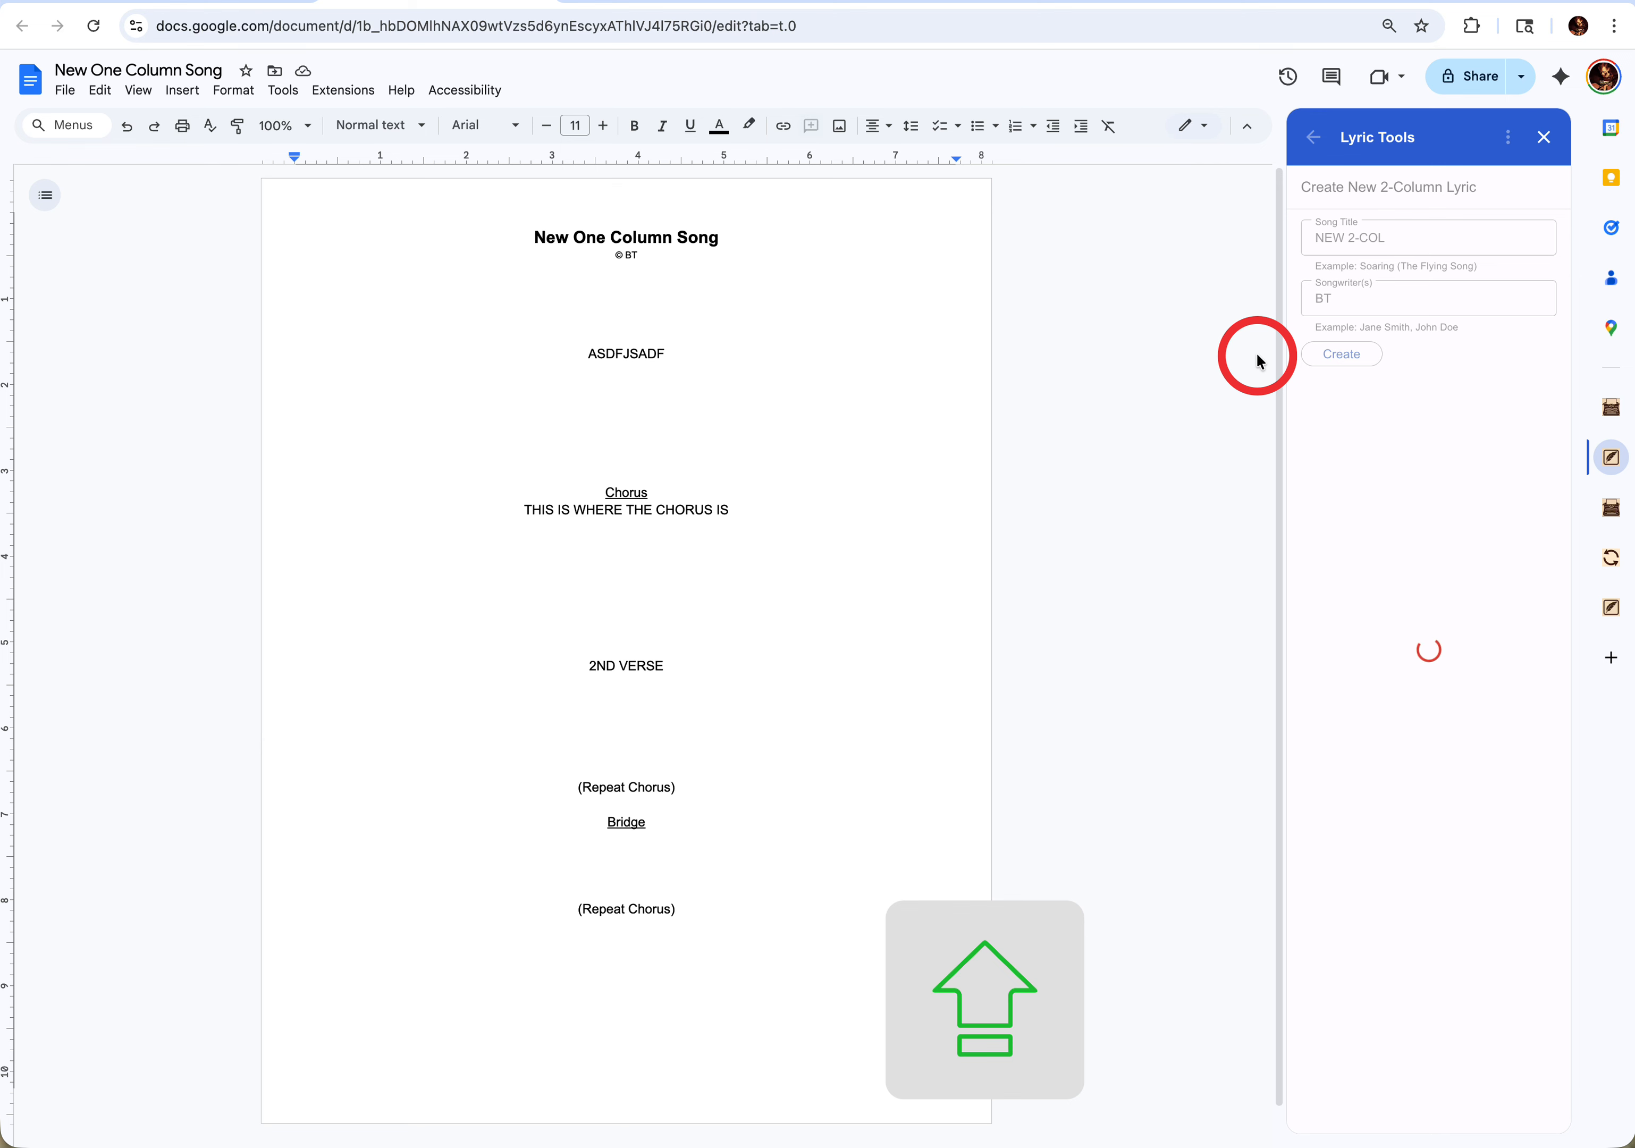
left_click(1360, 308)
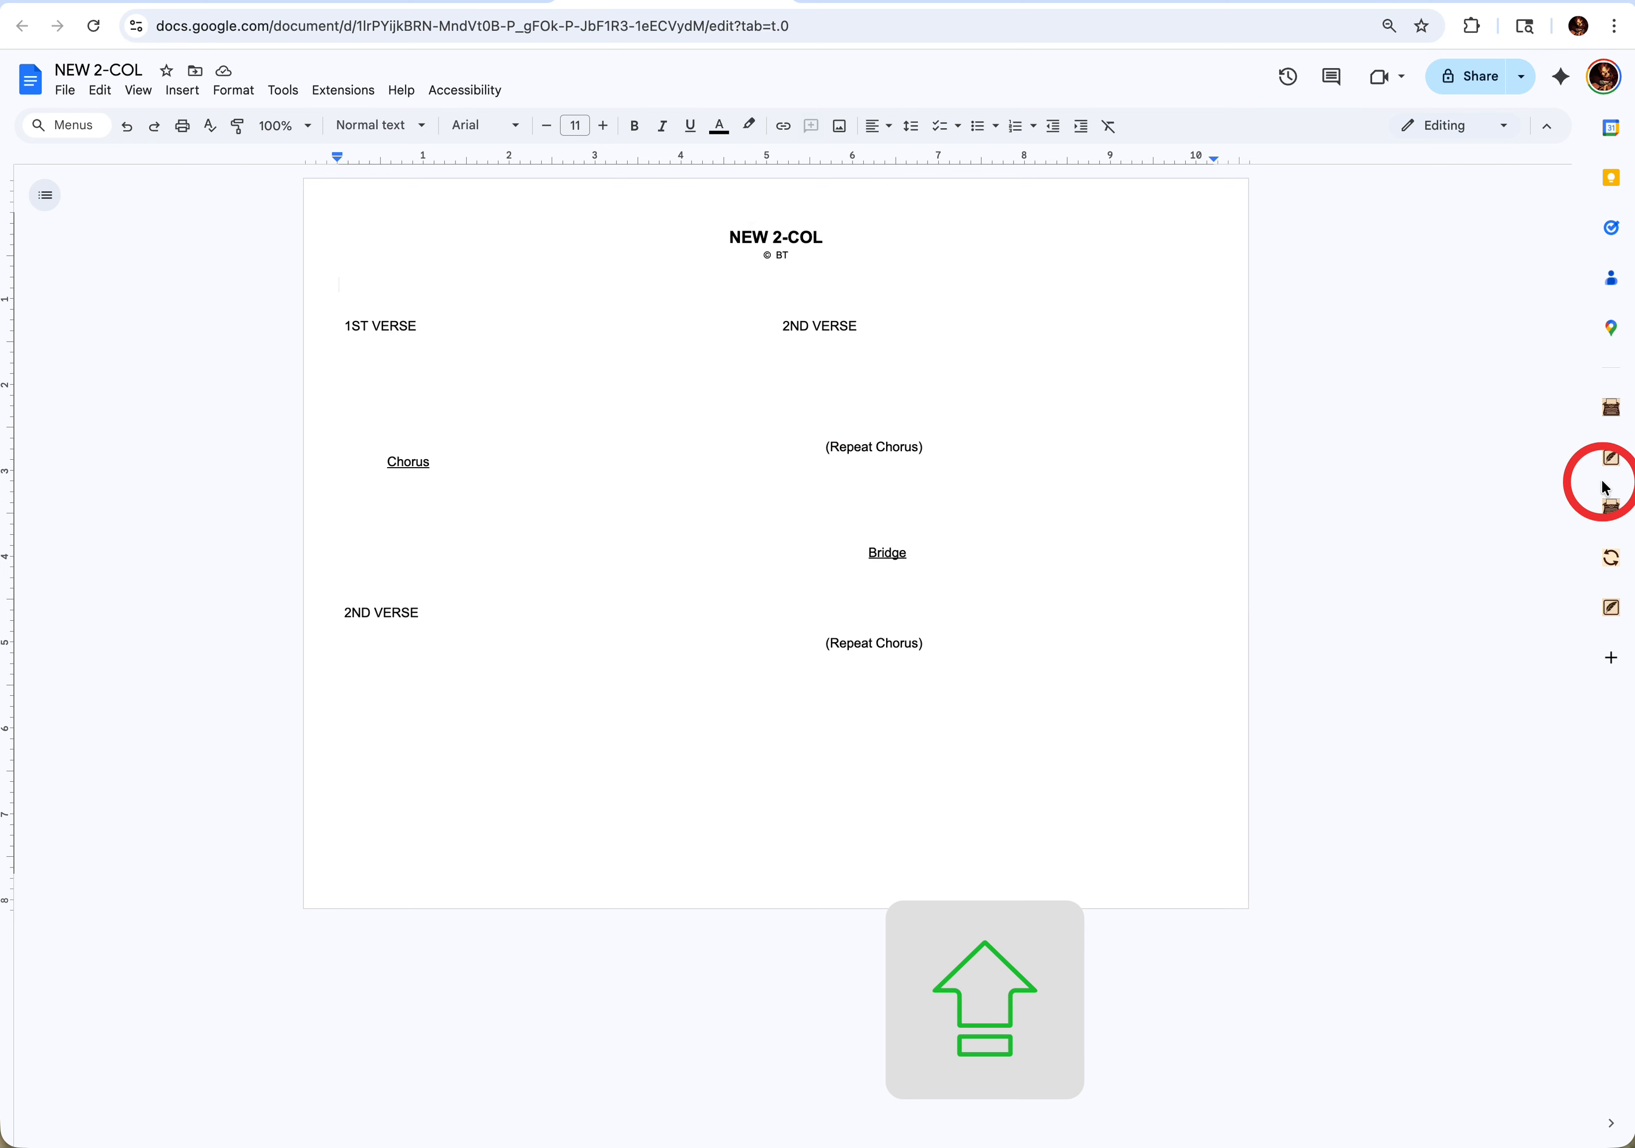
- Open Lyric Tools in the 2-column lyric and view its Rhymes resource, WikiRhymer
left_click(1608, 464)
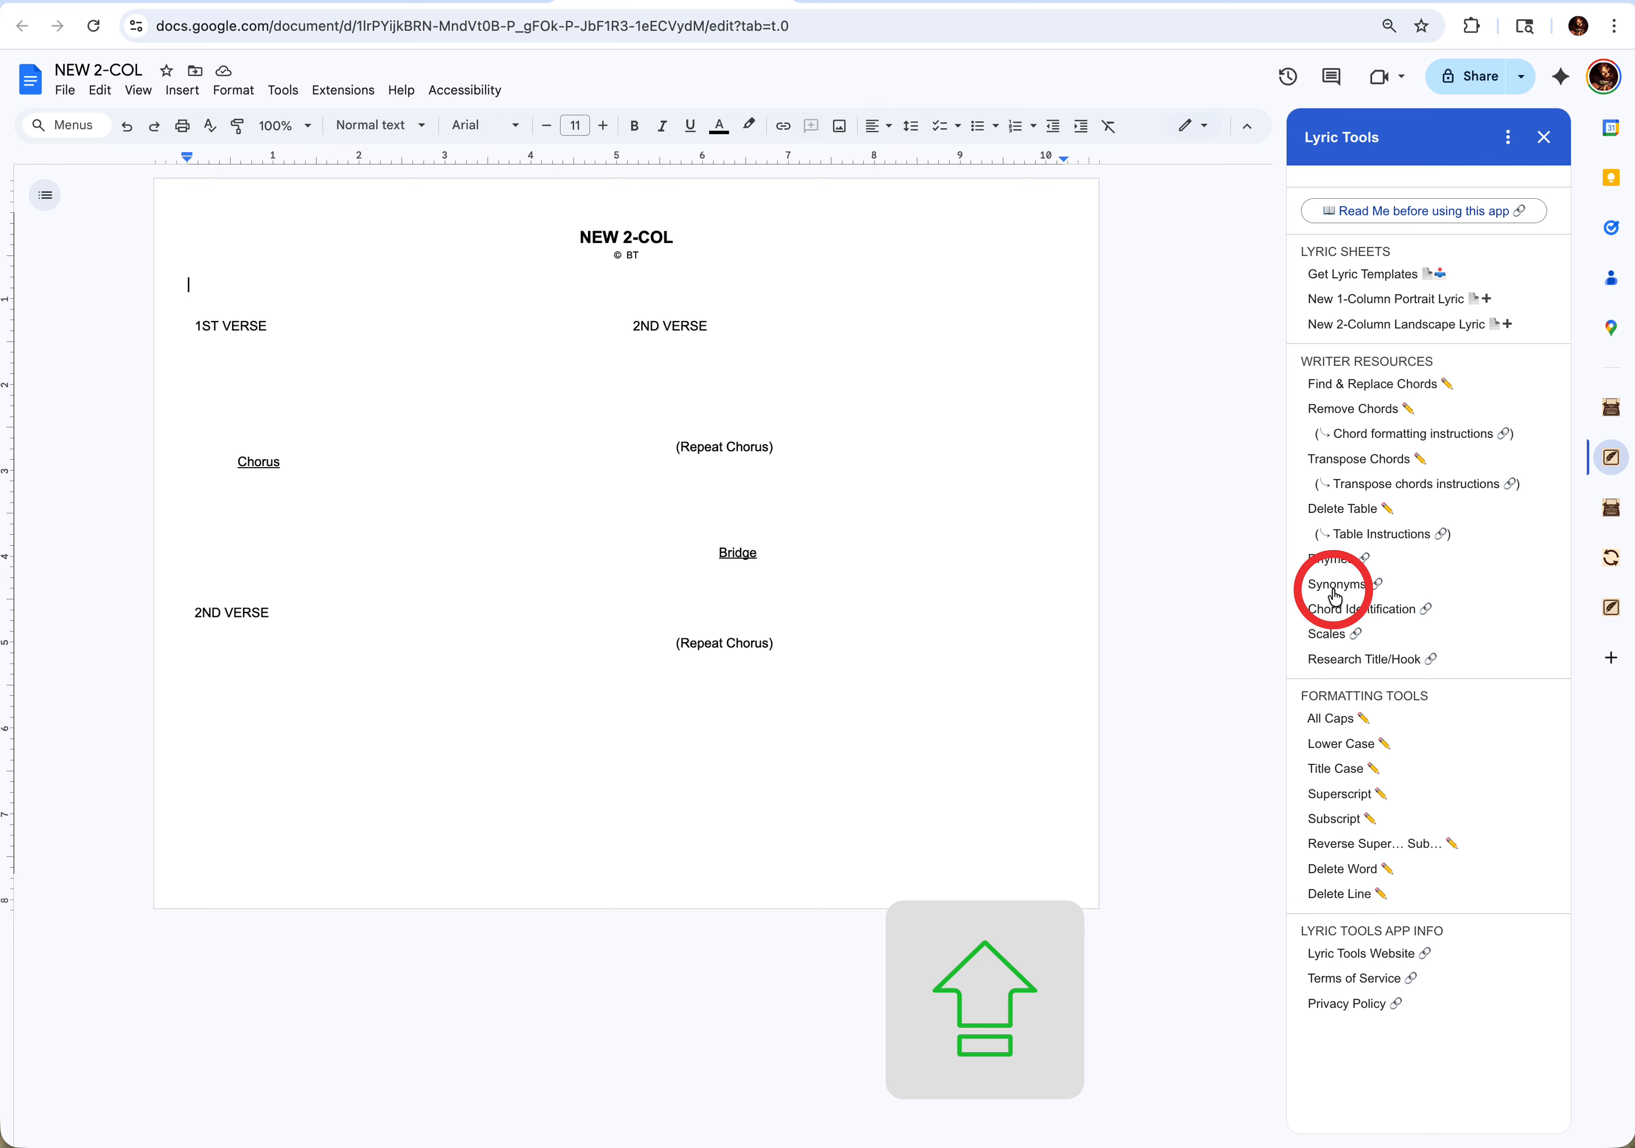
left_click(1333, 562)
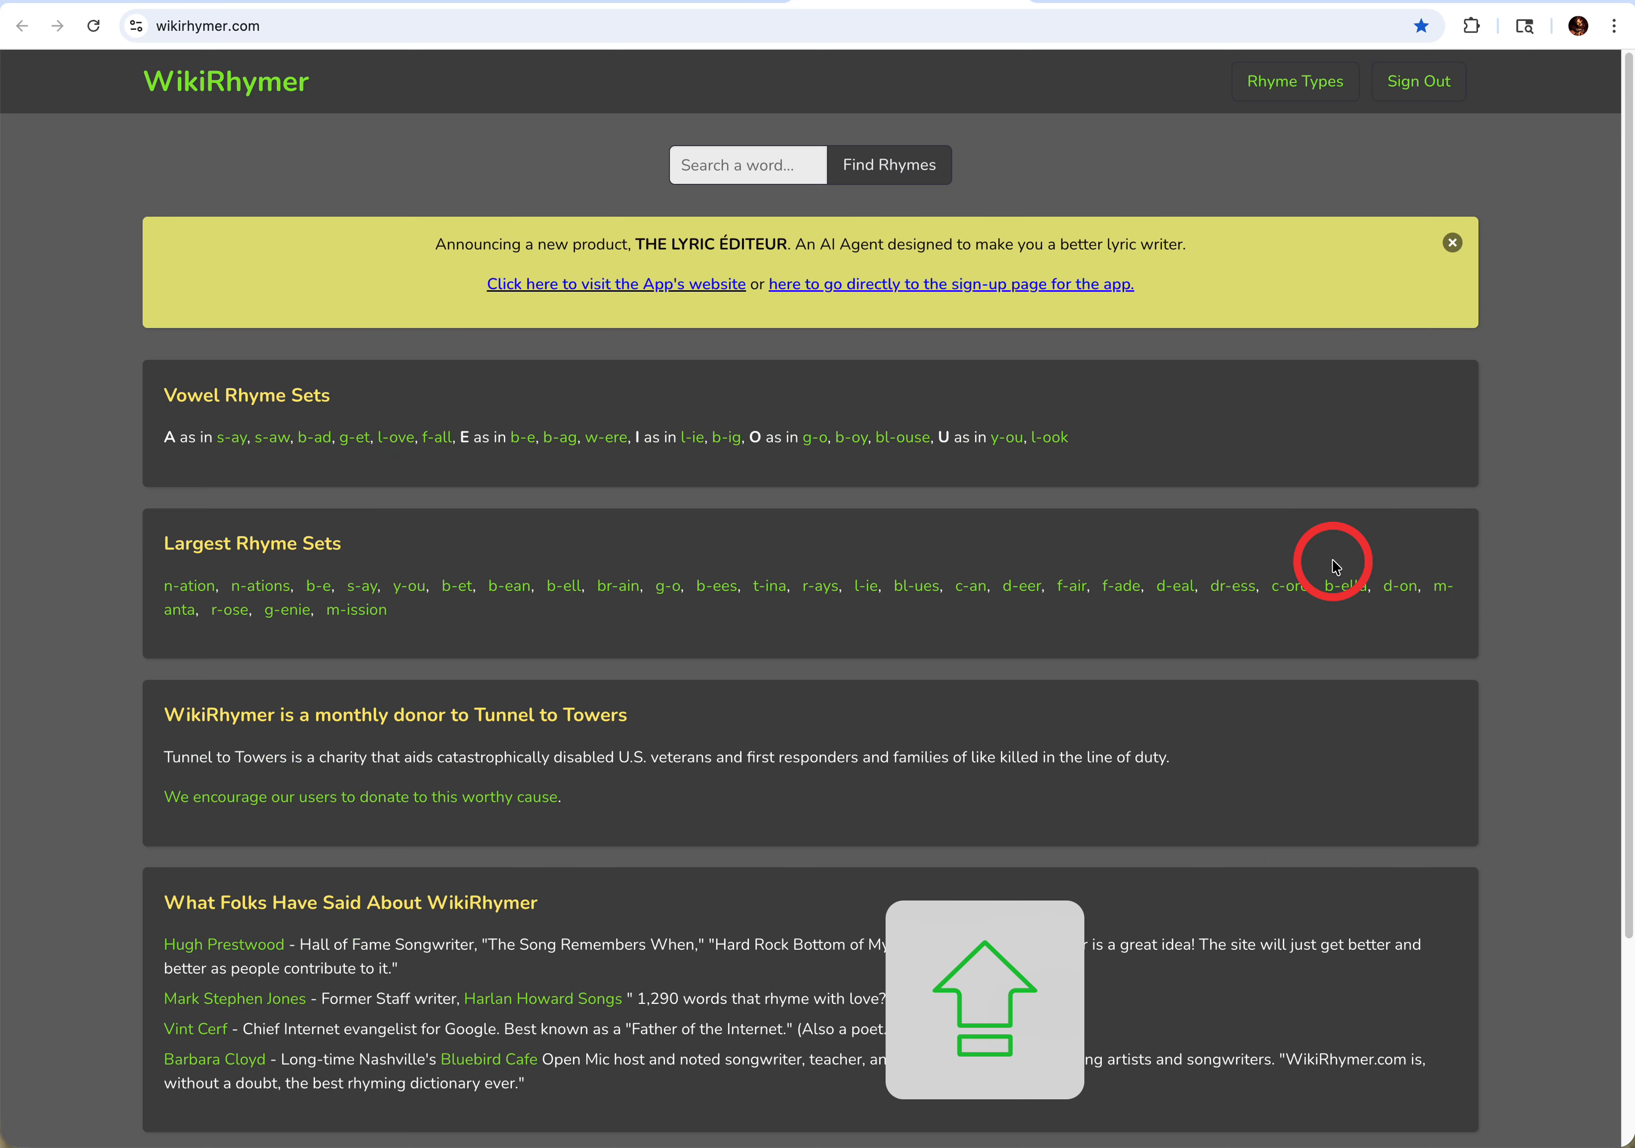
left_click(406, 3)
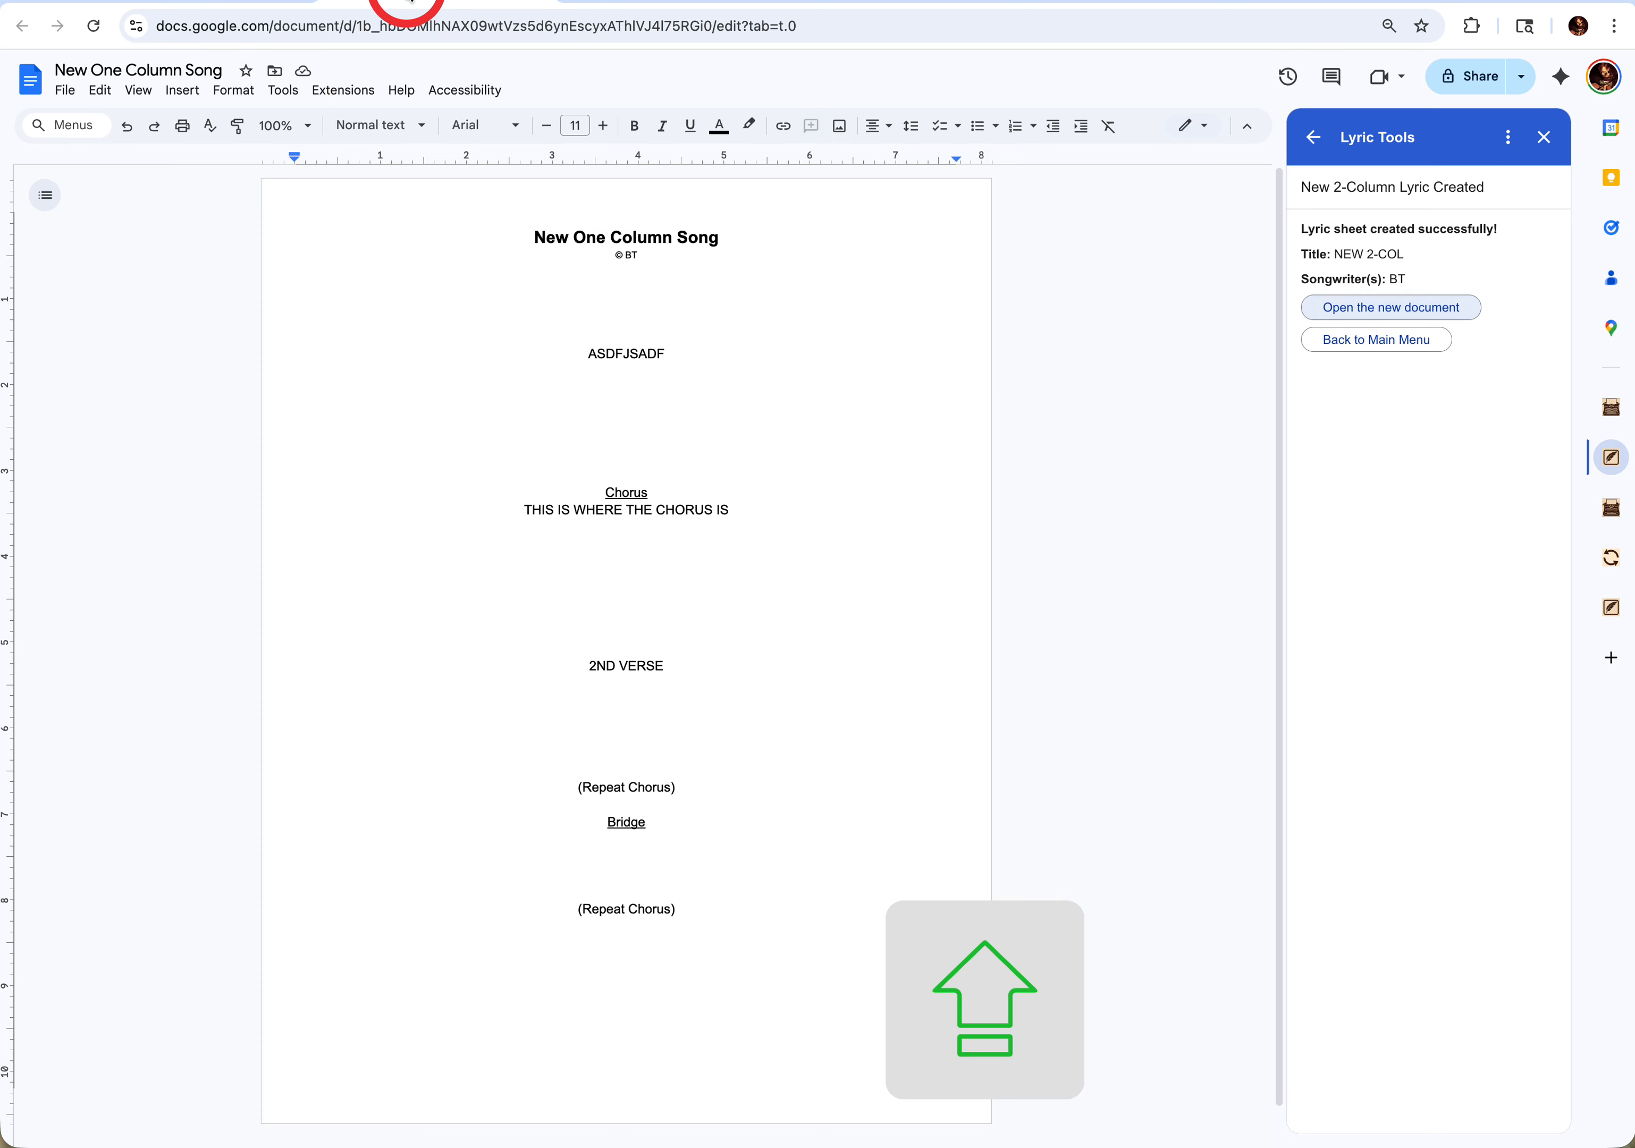
left_click(608, 3)
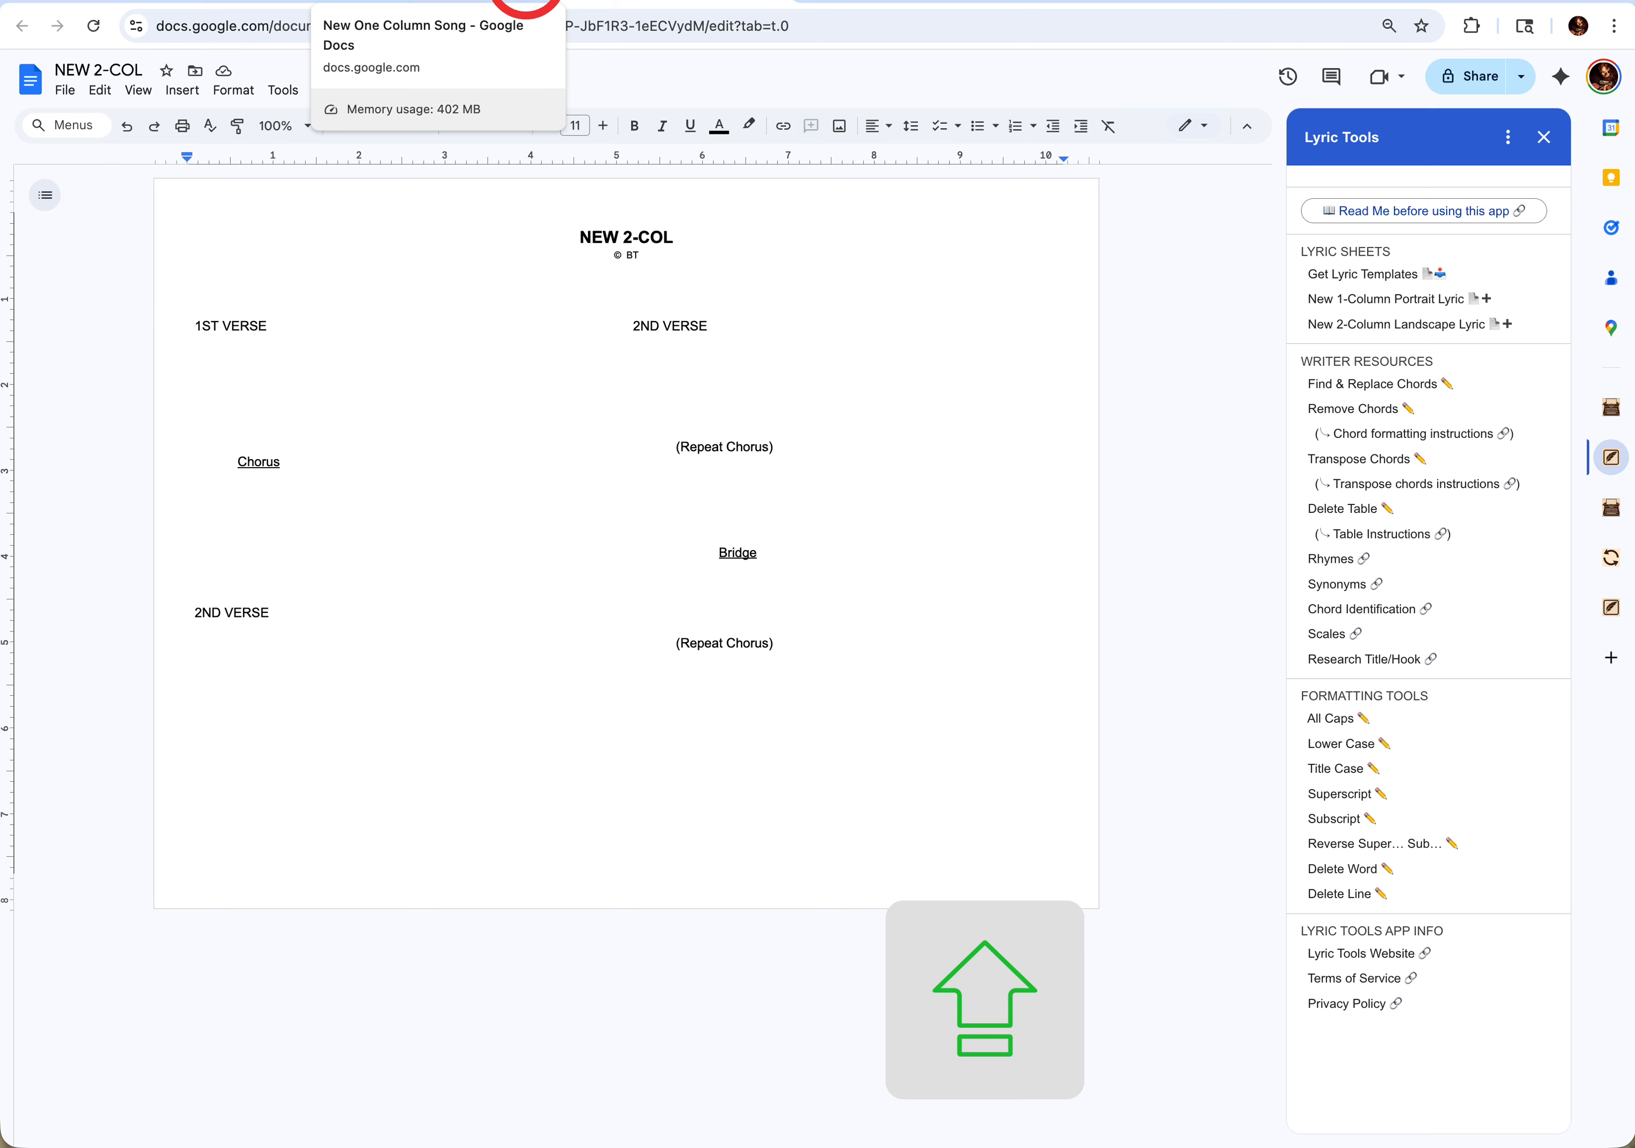
left_click(536, 4)
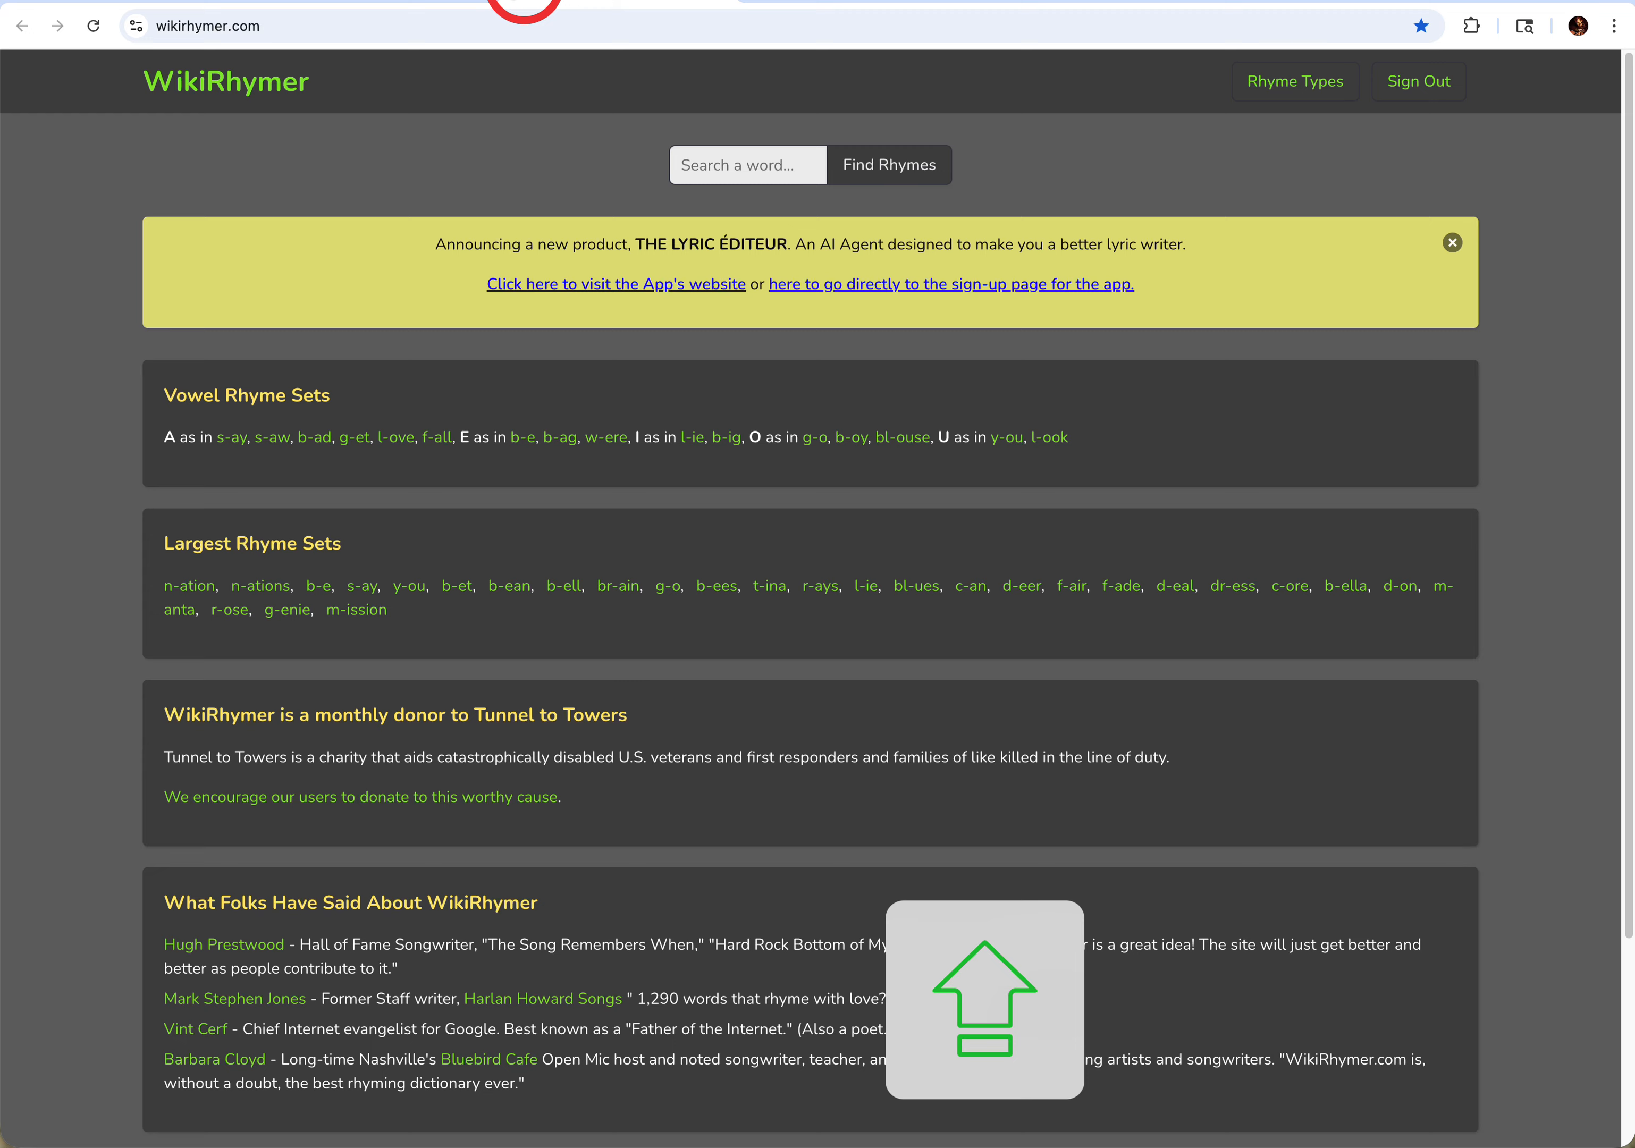
- Return to the Lyric Tools Master document and open the Synonyms resource from the add-on's main menu
left_click(133, 4)
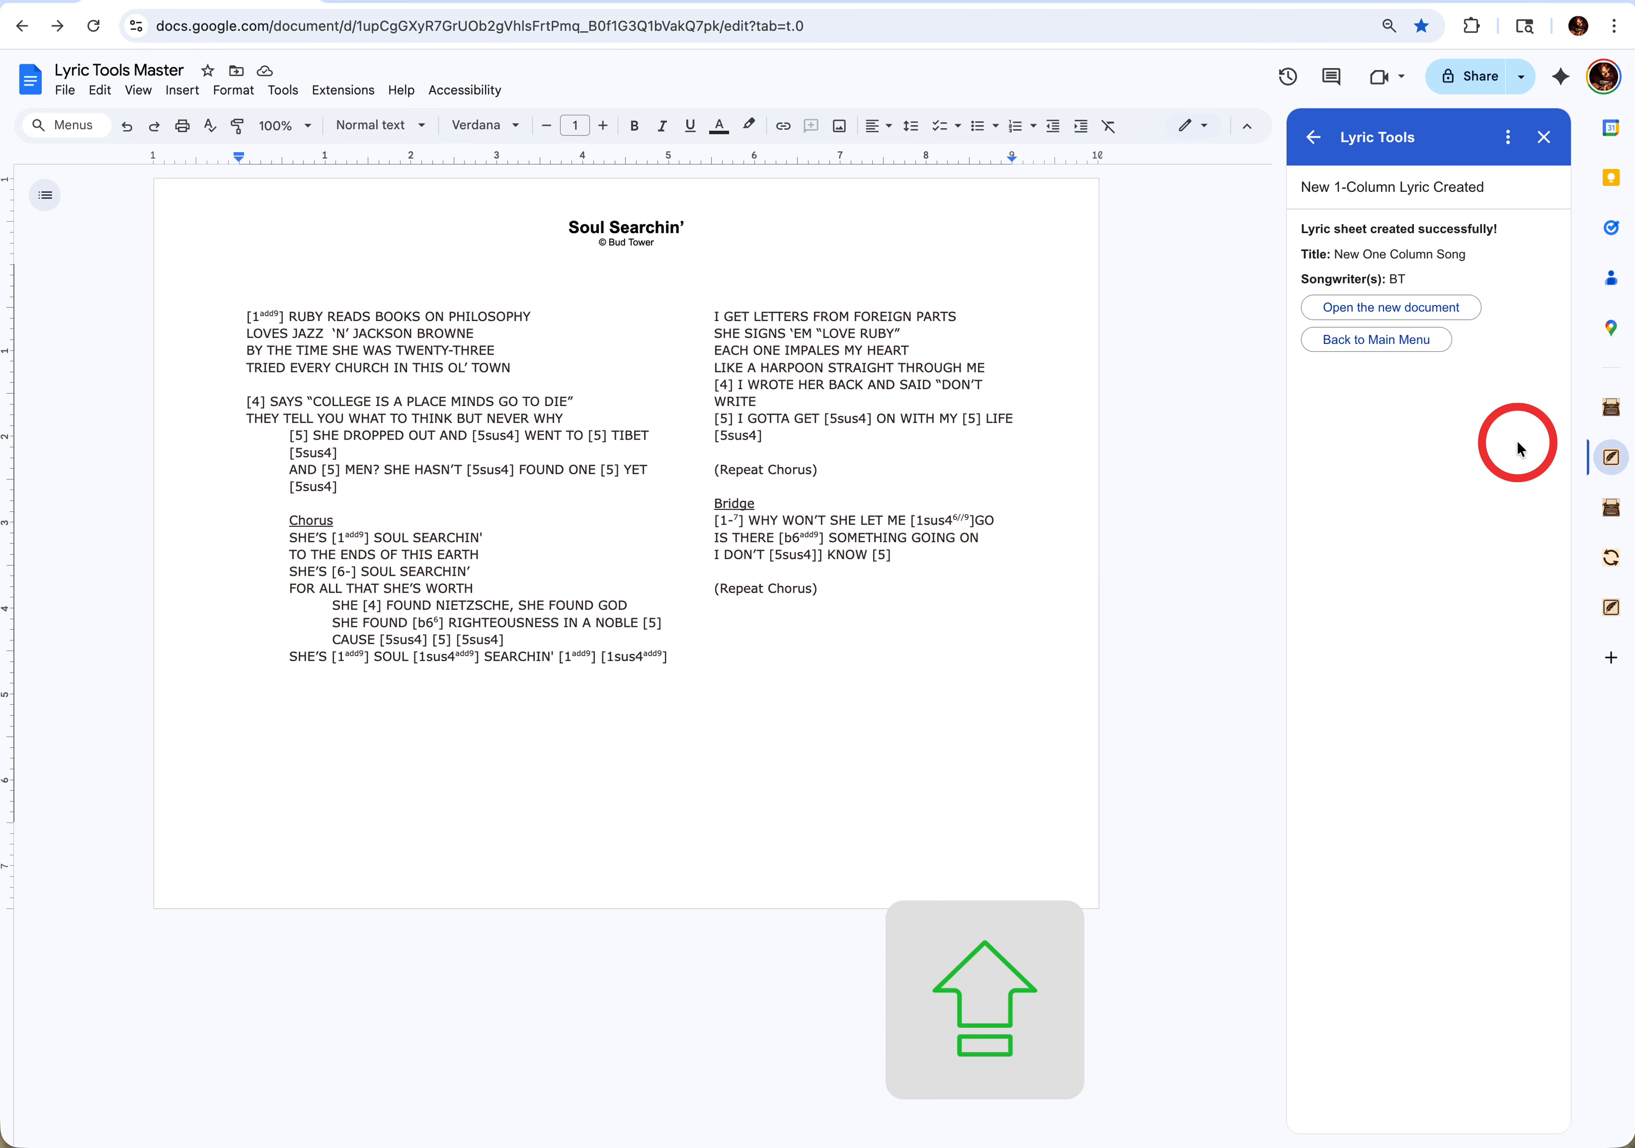
left_click(1408, 343)
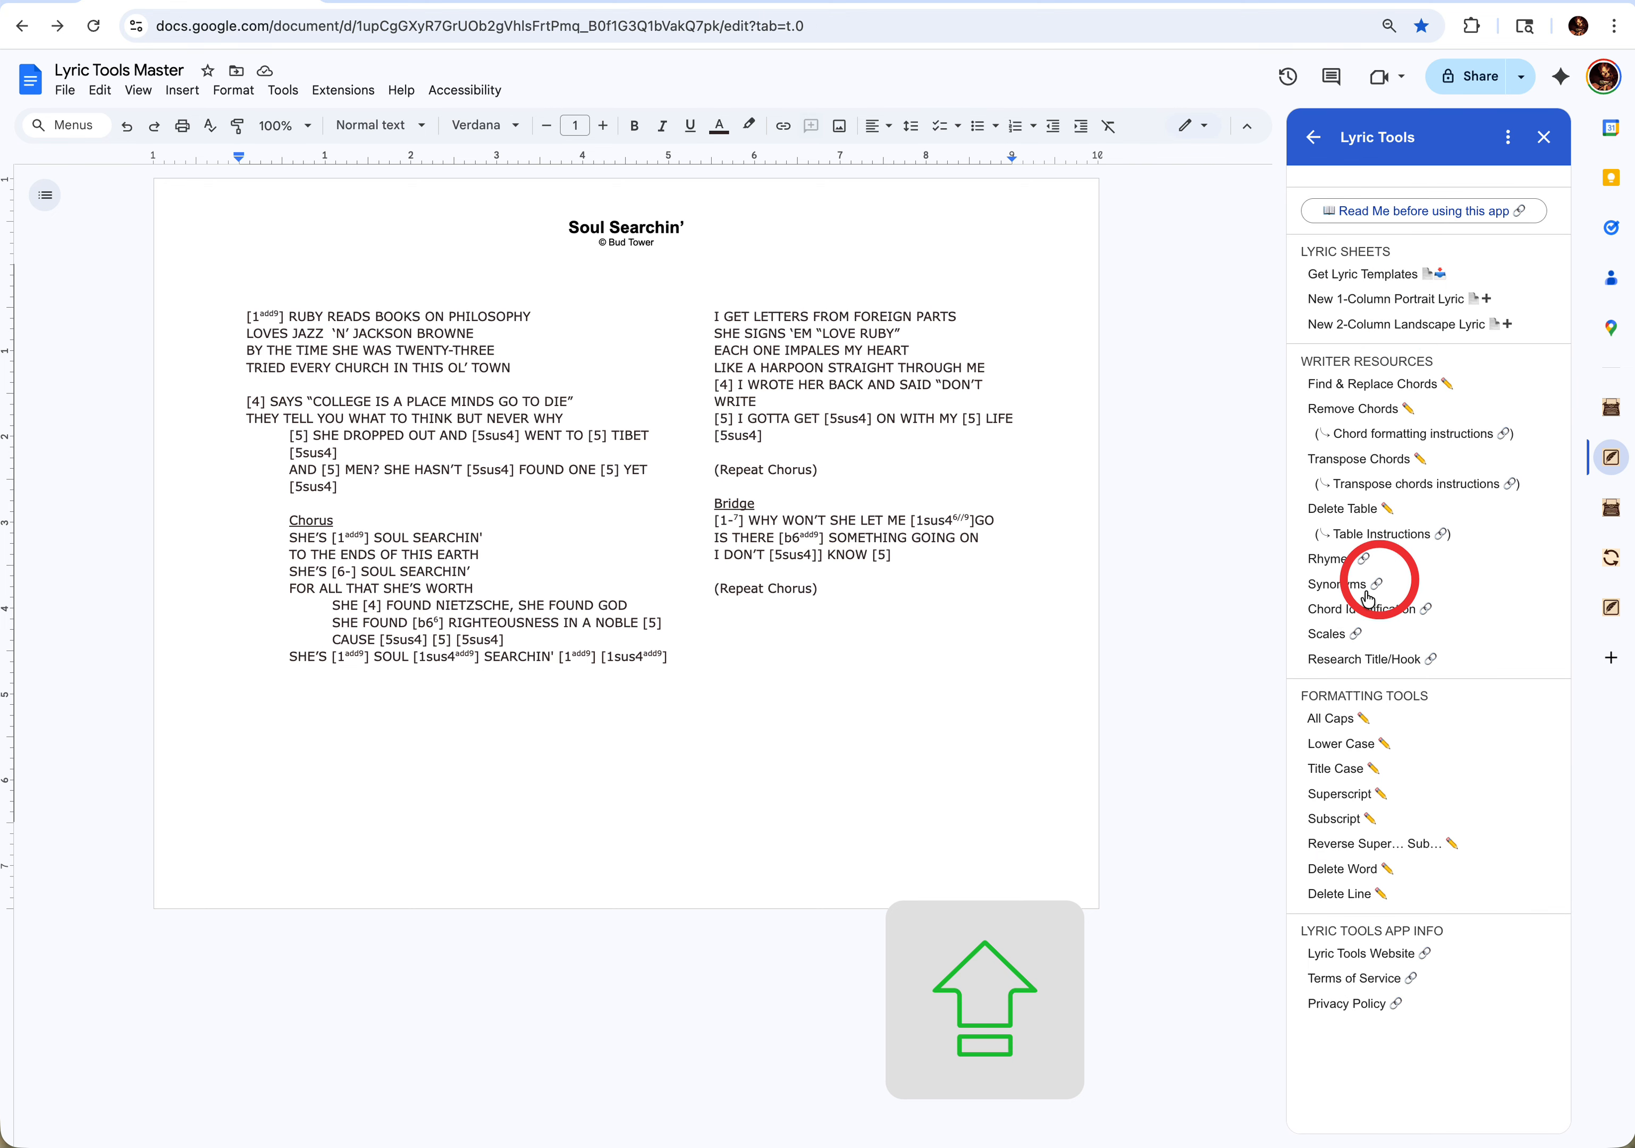
left_click(1352, 579)
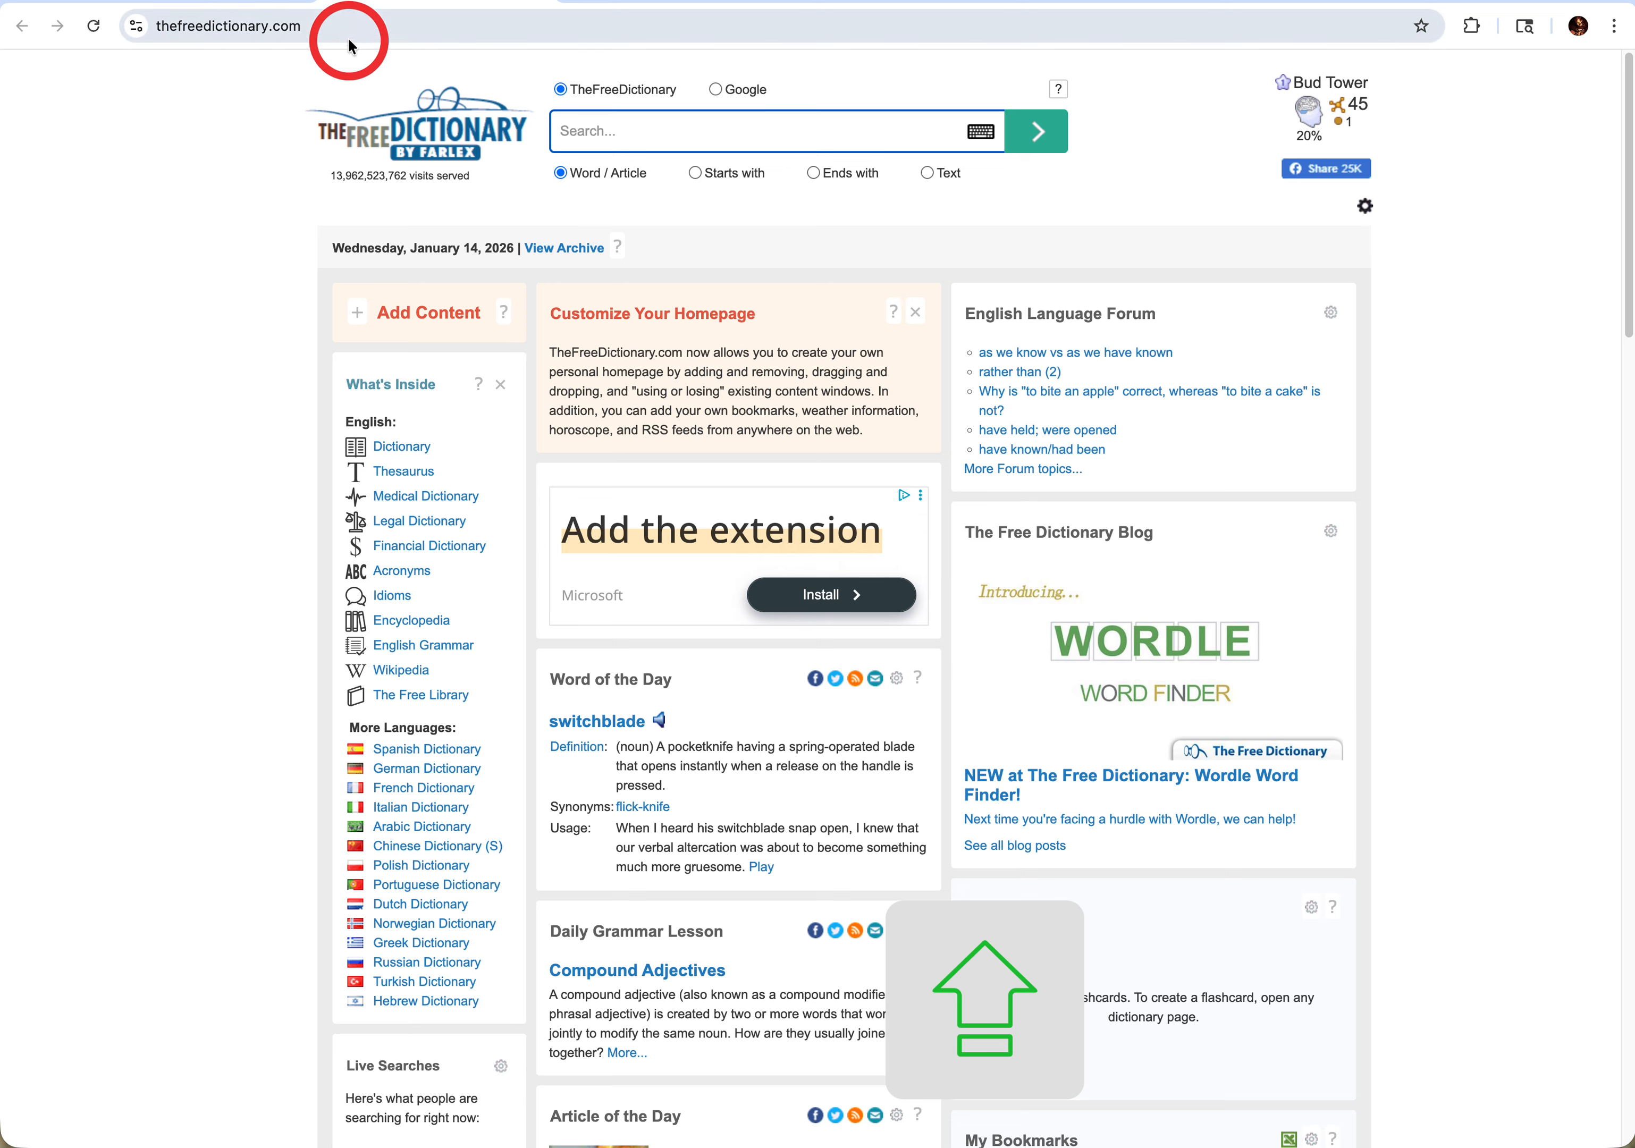
- Open the Chord Identification resource from Lyric Tools Master and set the guitar tuning to standard E A D G B E
left_click(257, 2)
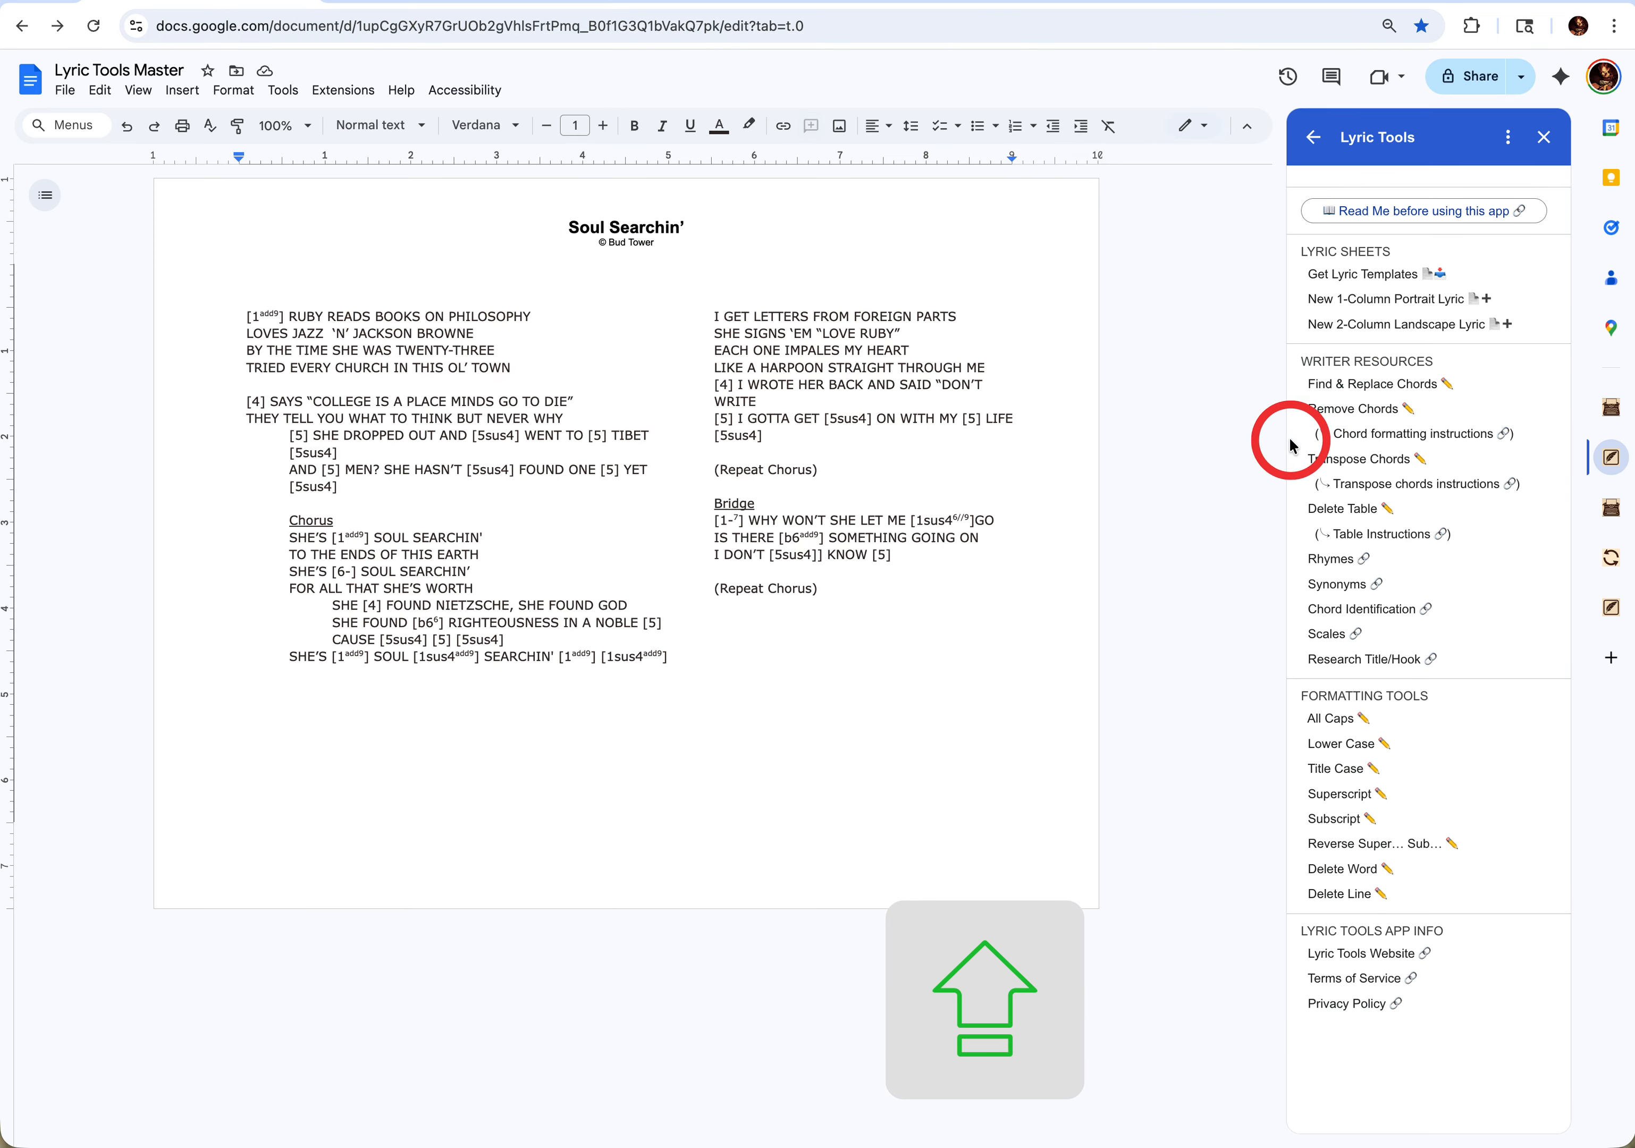
left_click(1359, 612)
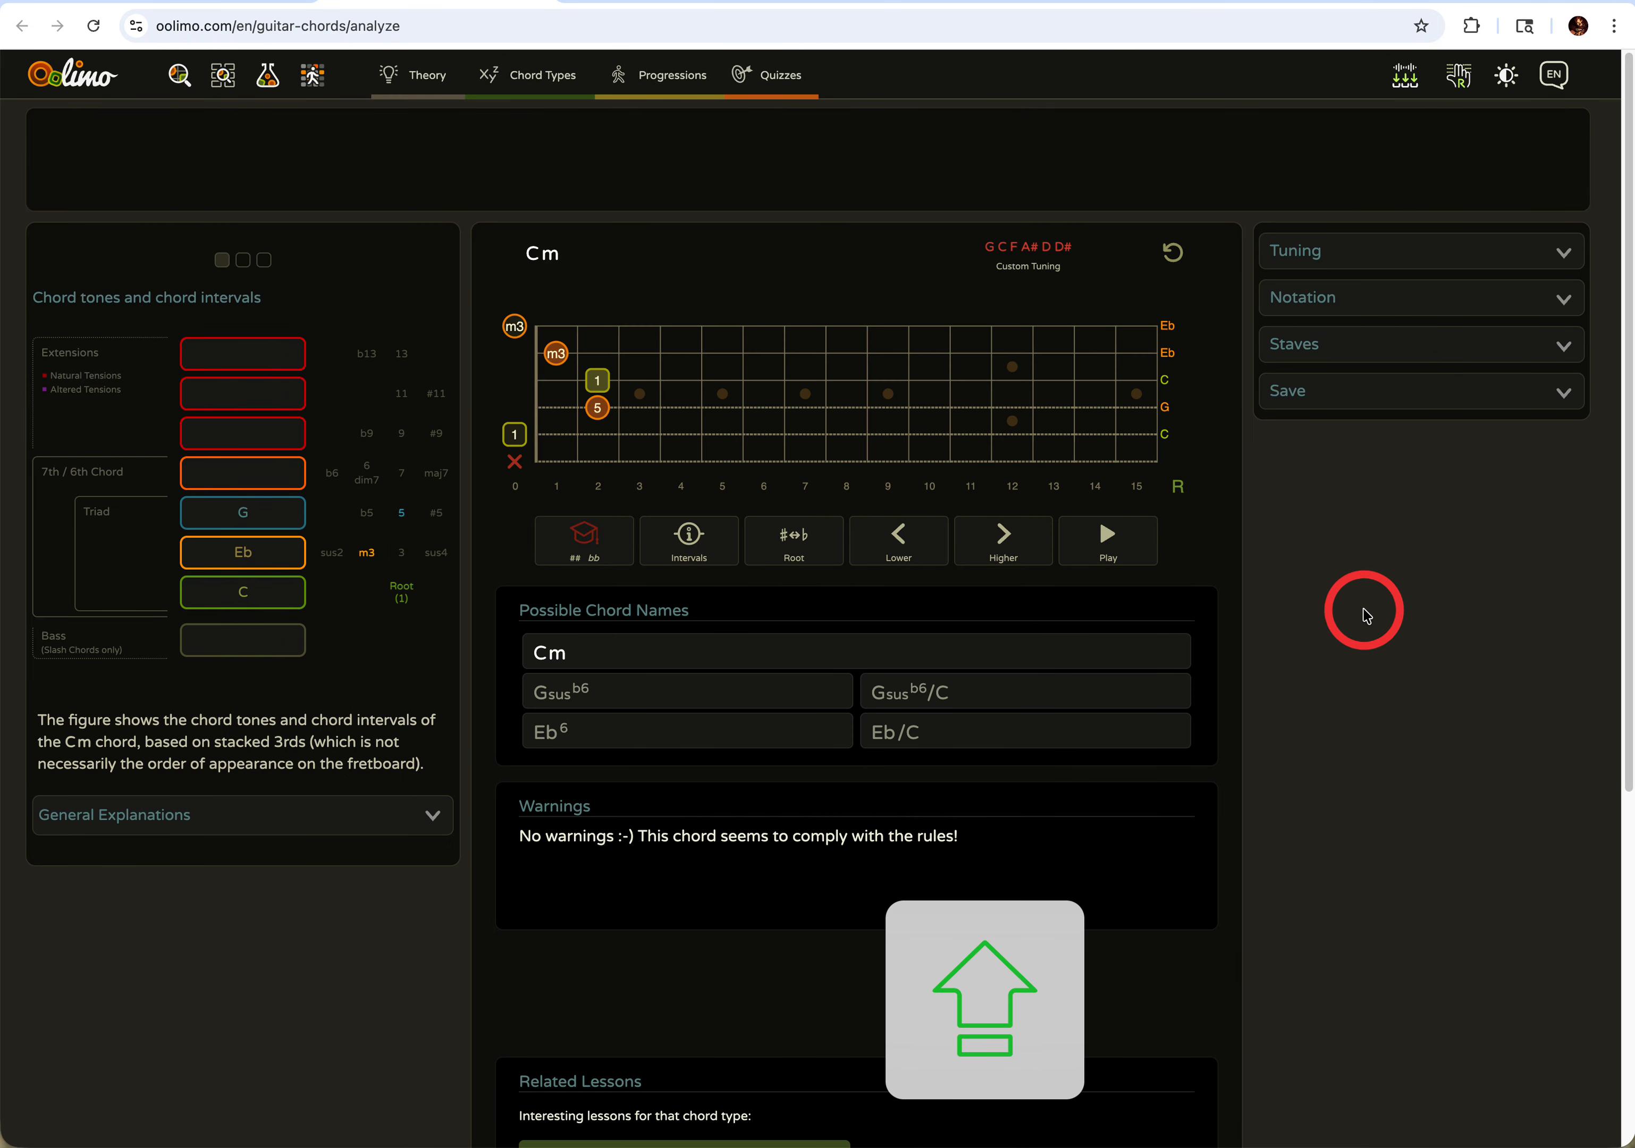
left_click(1362, 258)
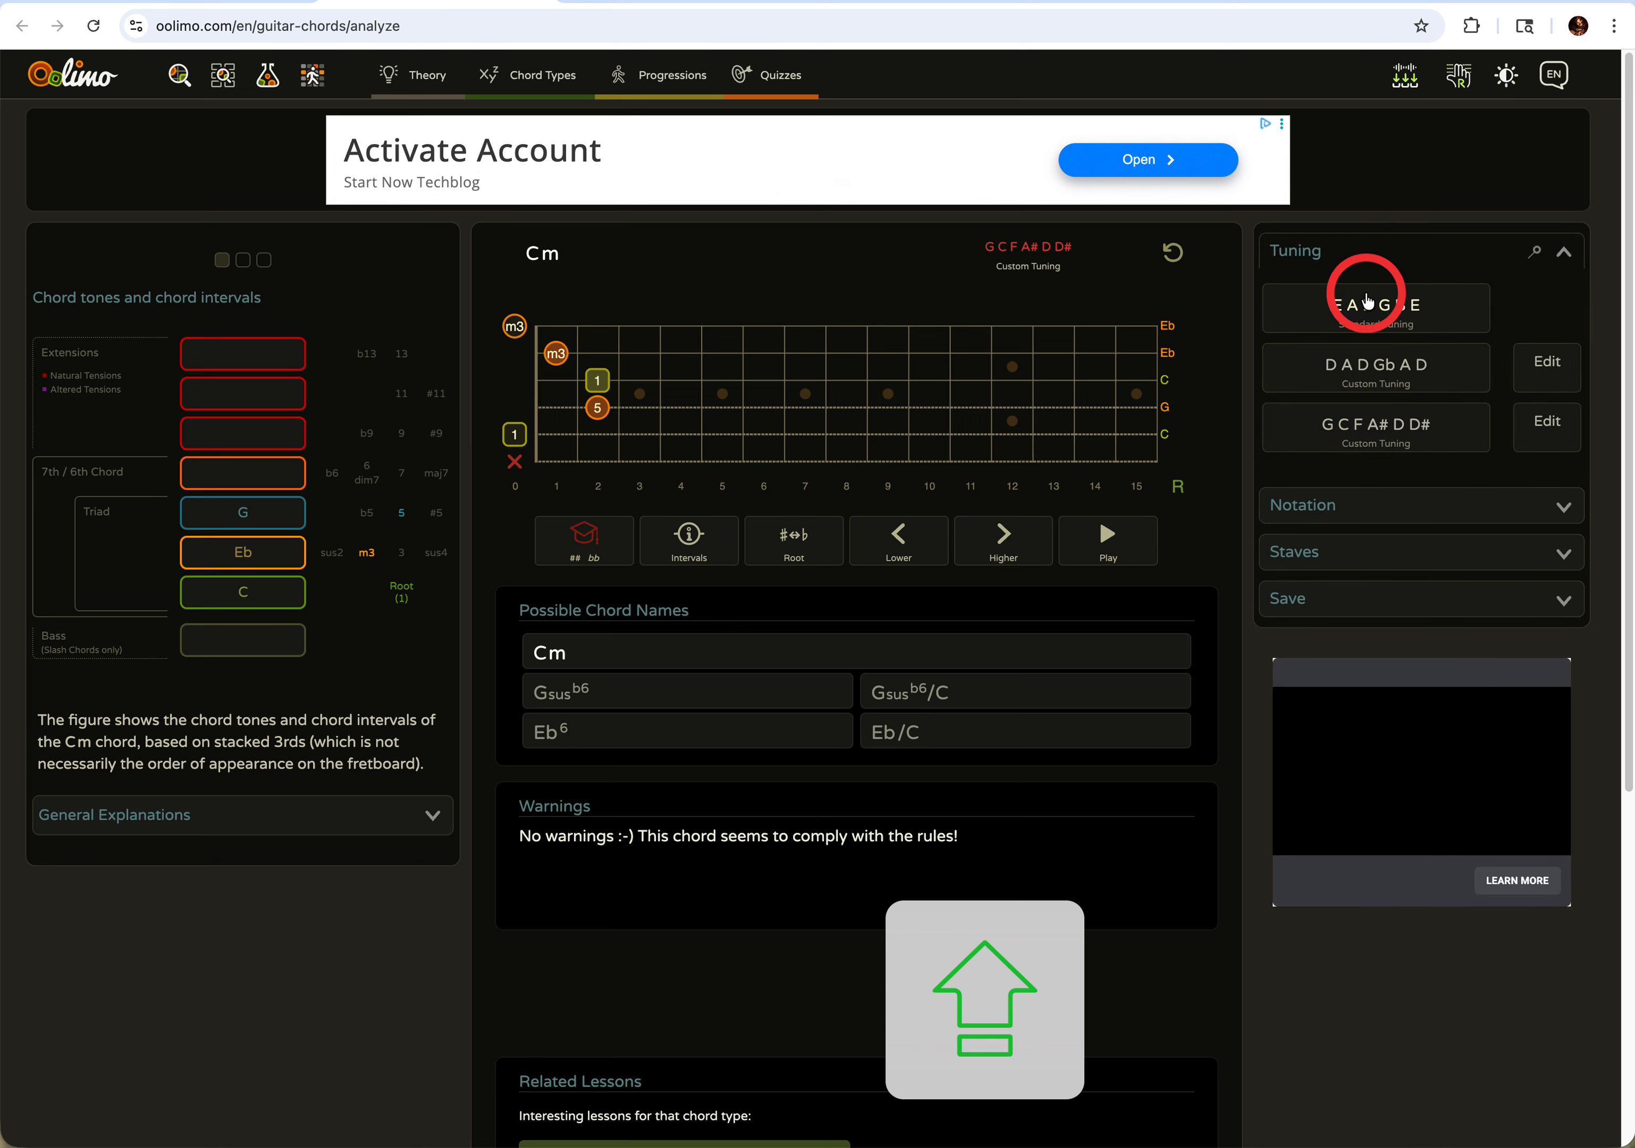
left_click(1359, 308)
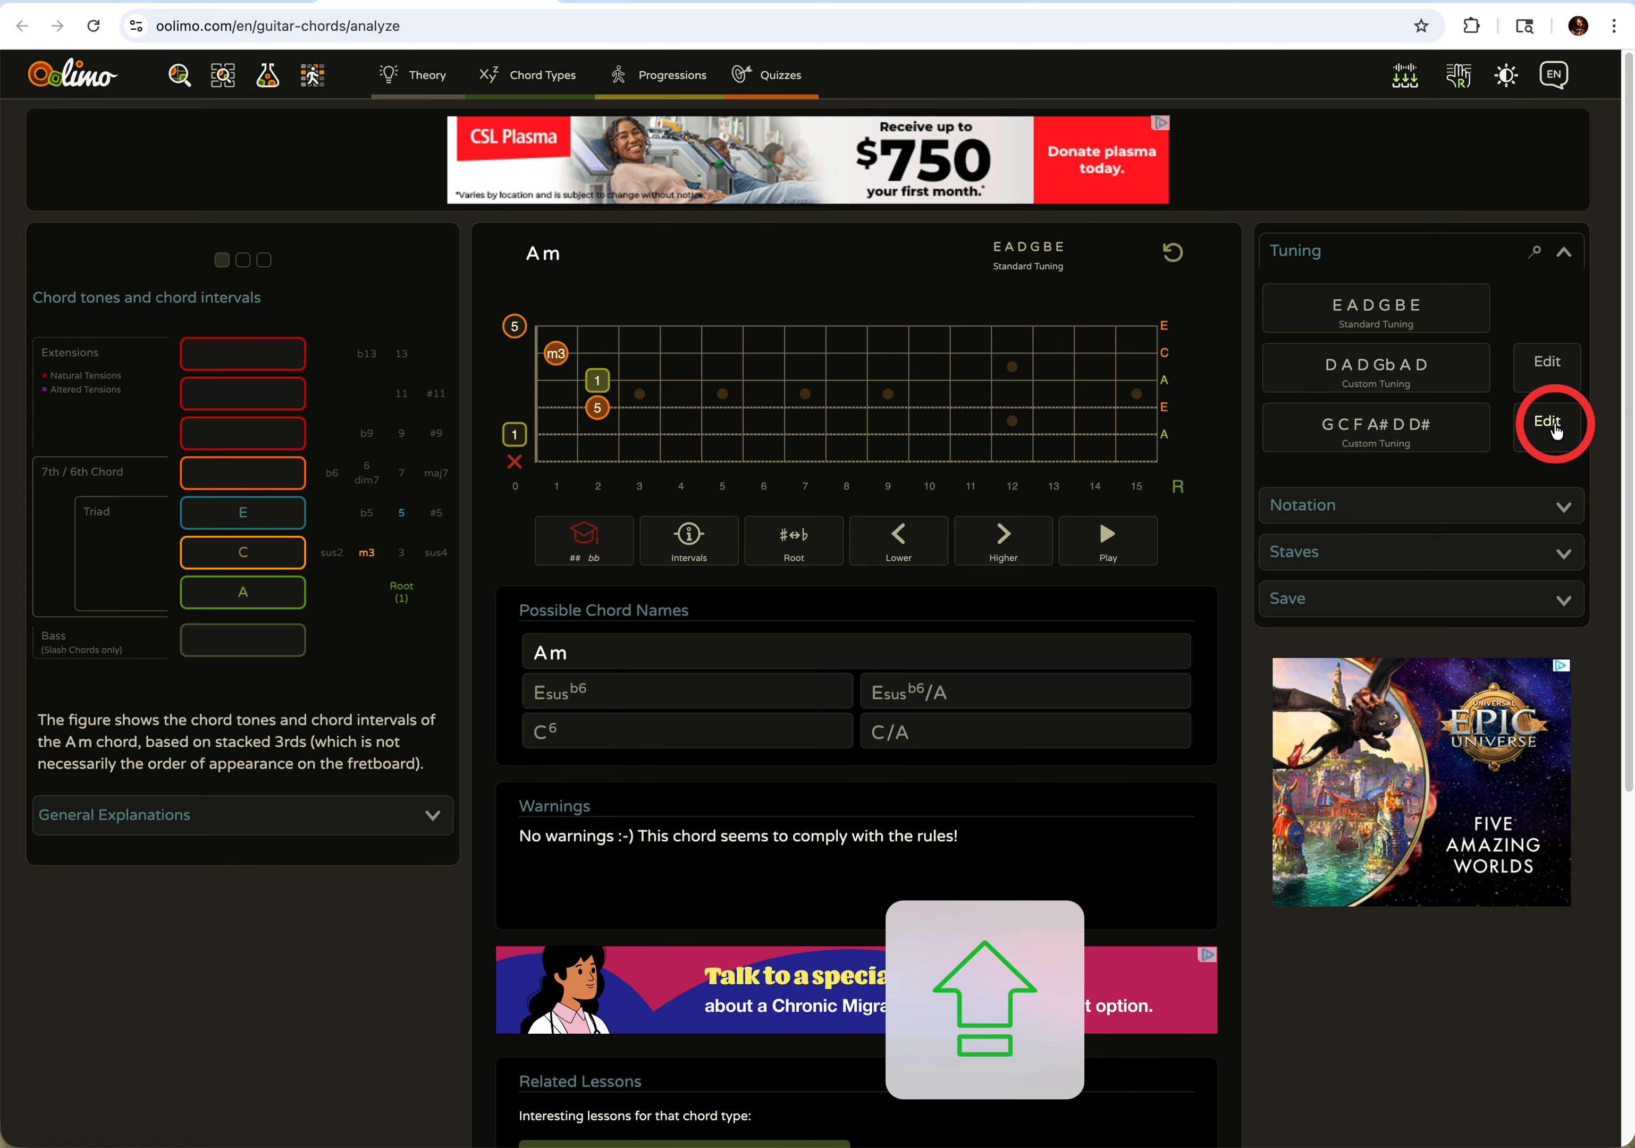
- Edit the G C F A# D D# custom tuning, raising the A# string by one semitone and lowering it back to Bb
left_click(1554, 428)
left_click(1397, 478)
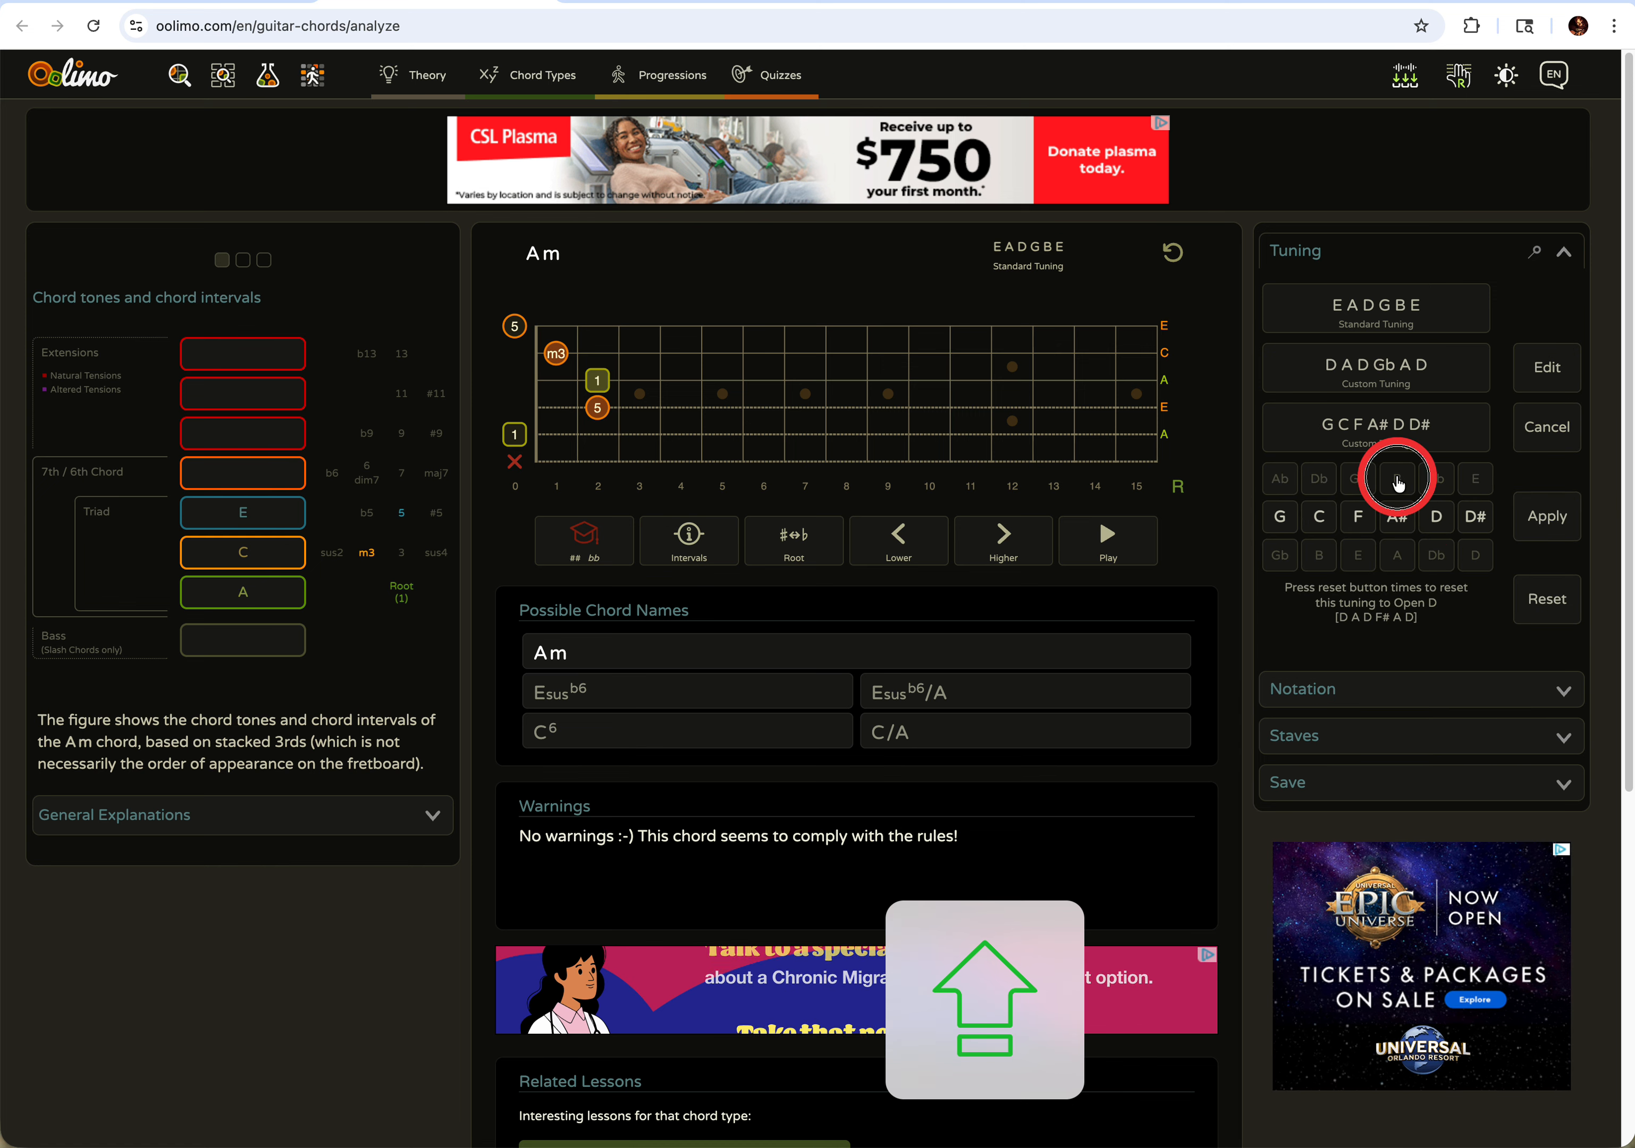
left_click(1396, 554)
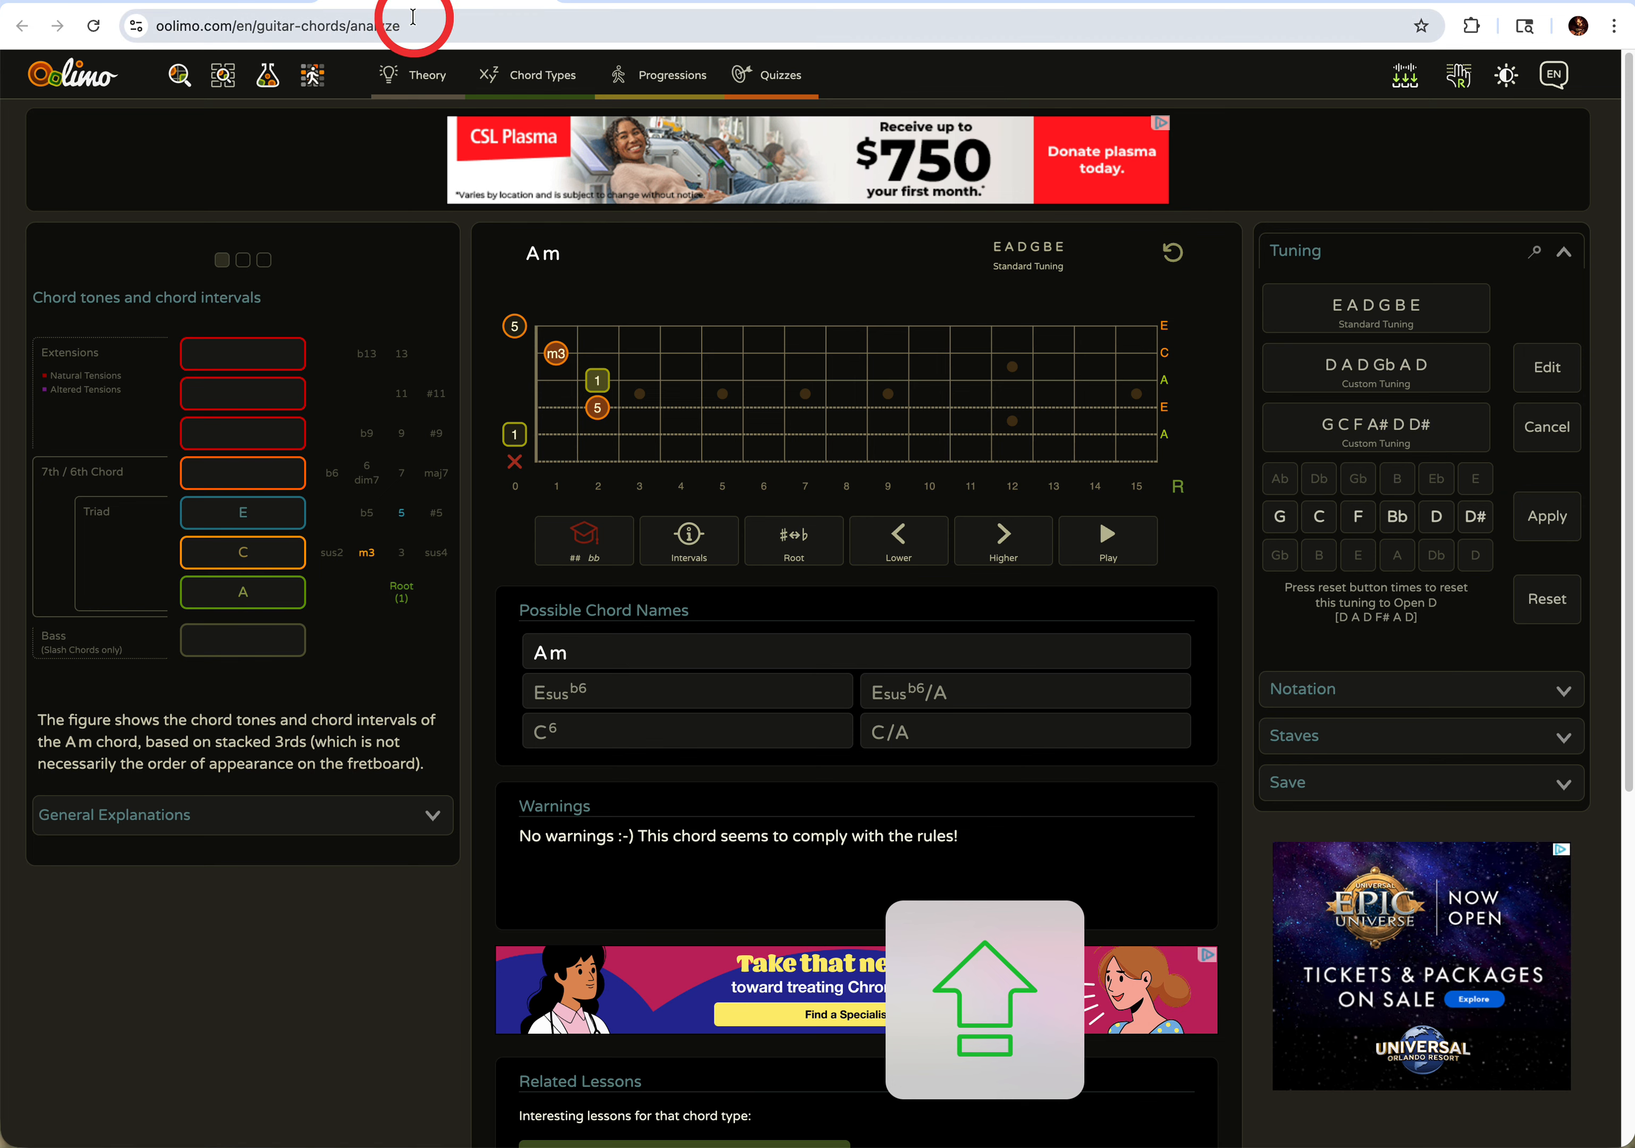
- Return to the Lyric Tools Master document and view the Scales resource with its major scale cheat sheet
left_click(196, 2)
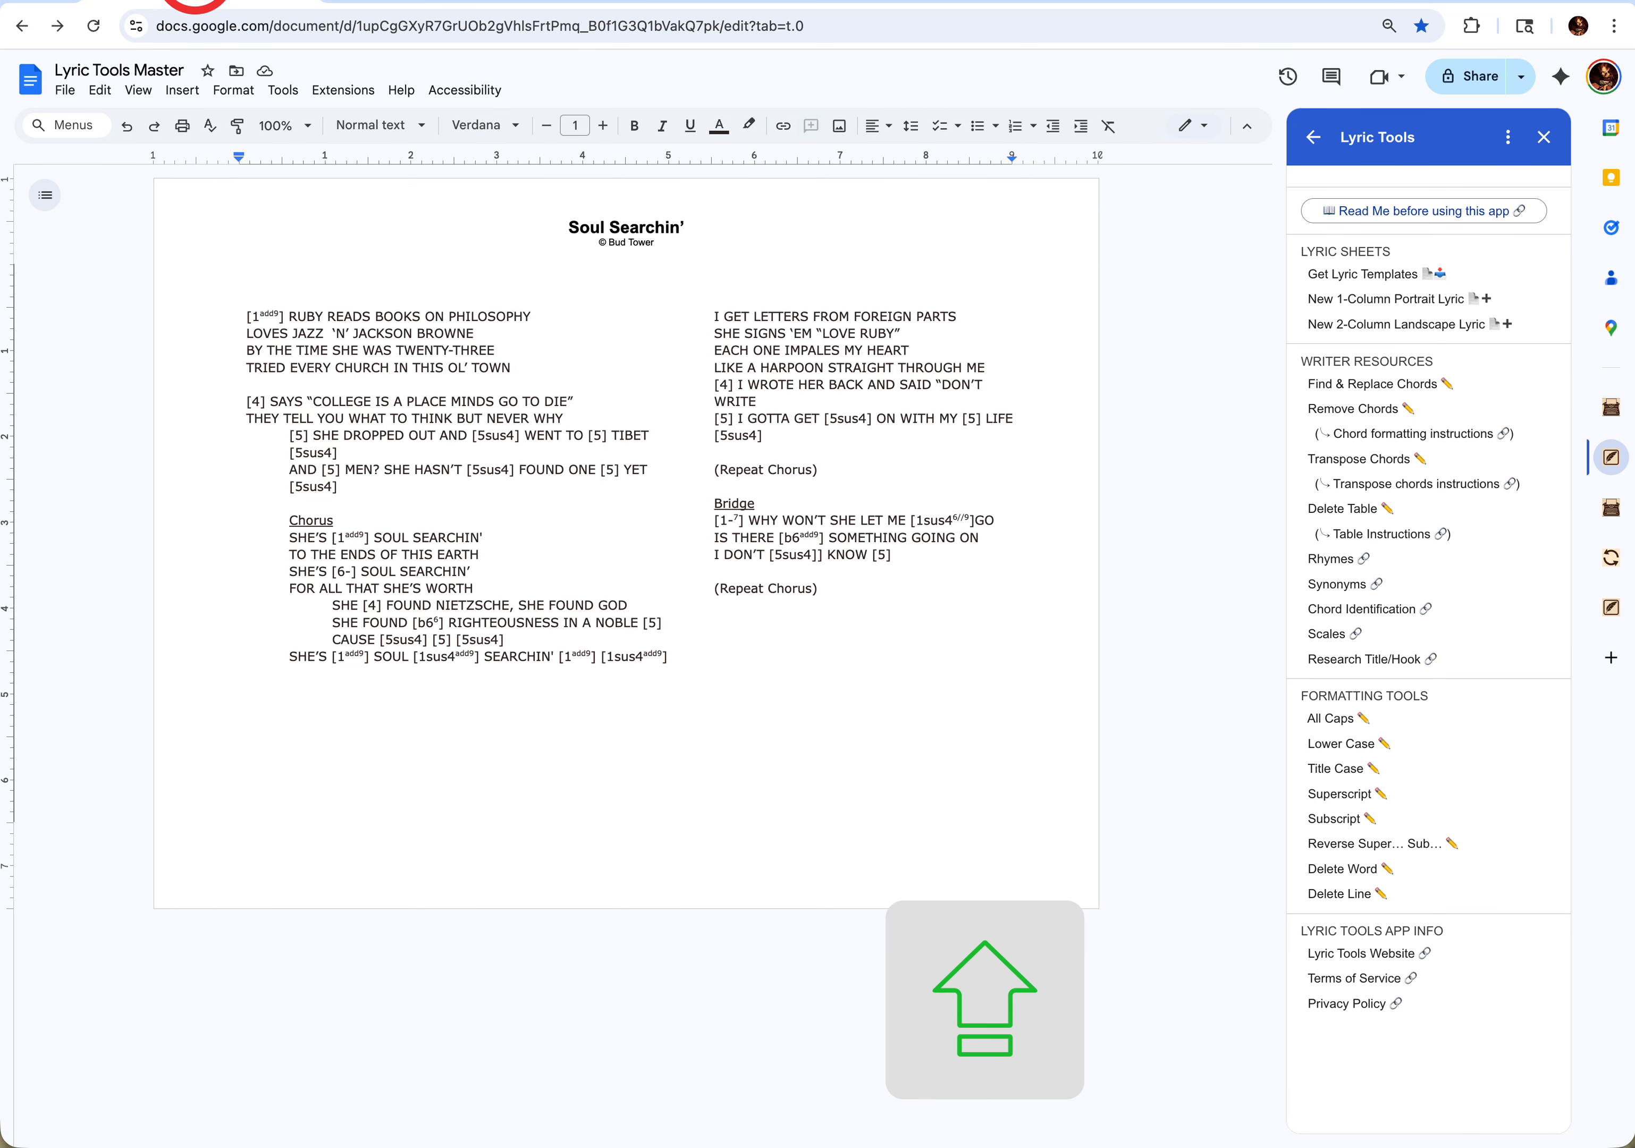
left_click(1310, 642)
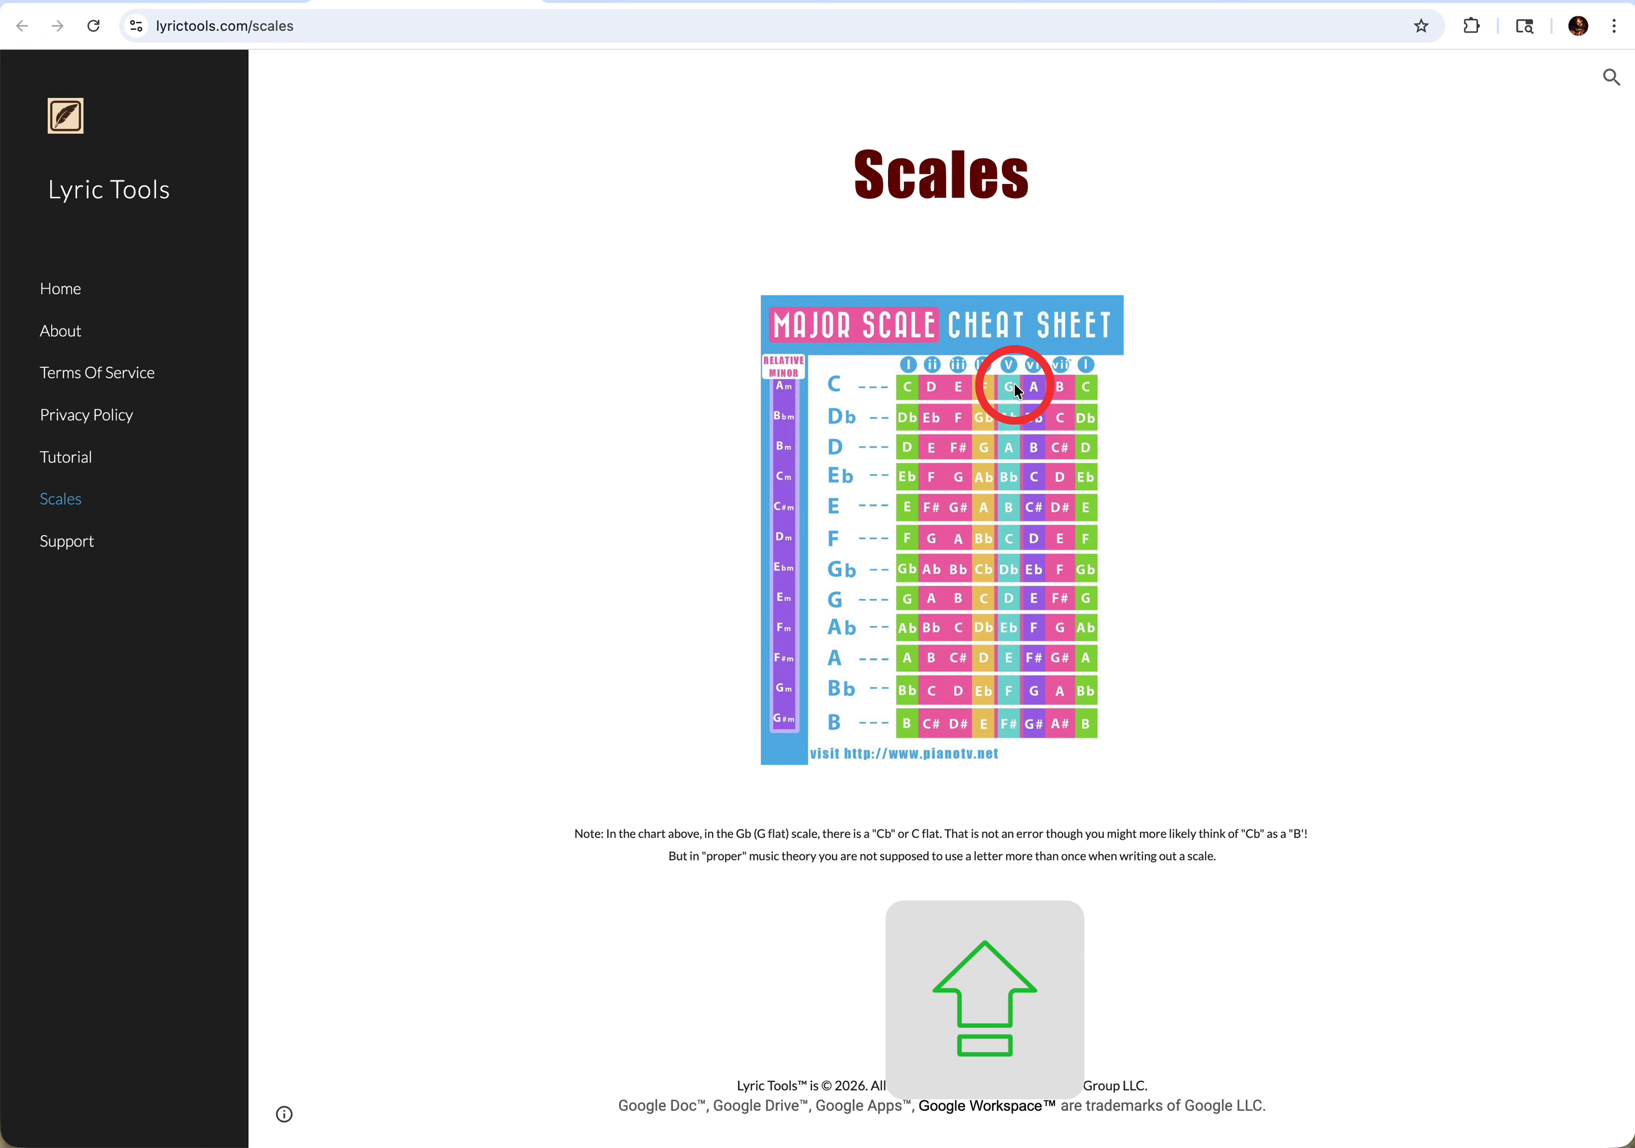
scroll(835, 287, "down", 1)
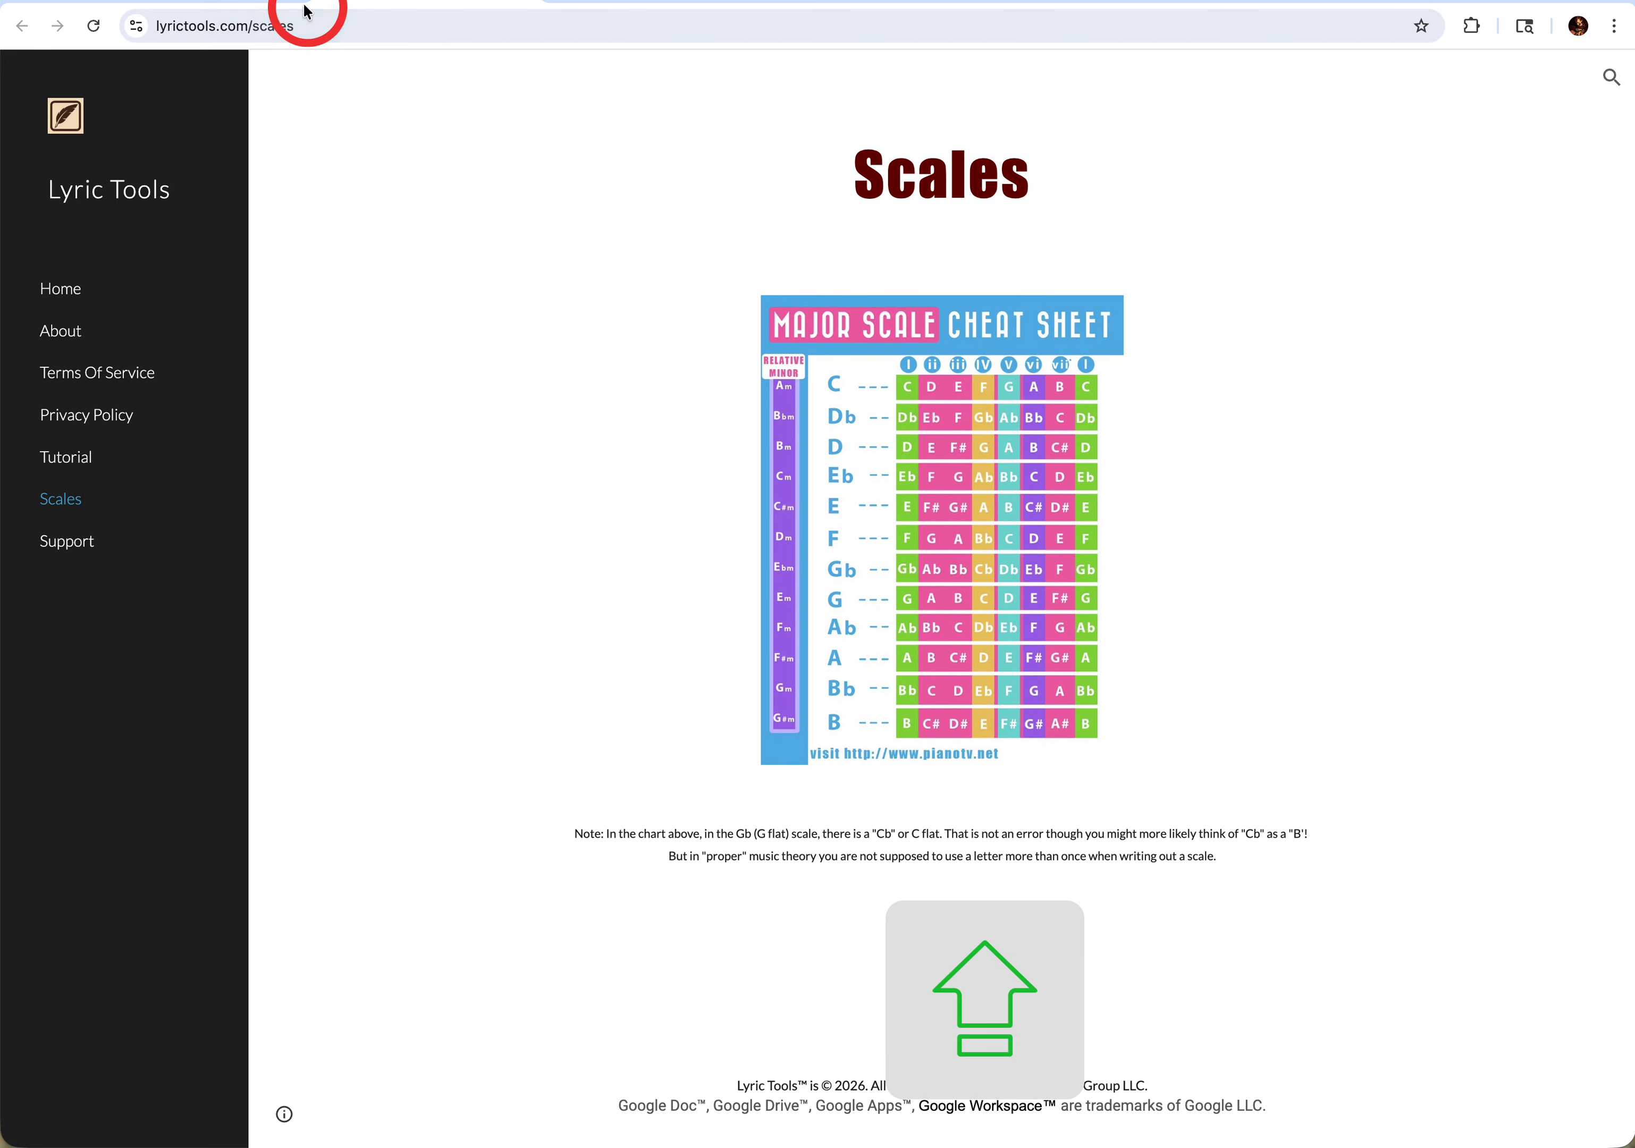
- From Lyric Tools Master, open AllMusic through the Research Title/Hook links and search it for "SOUL SEARCHIN'"
left_click(237, 2)
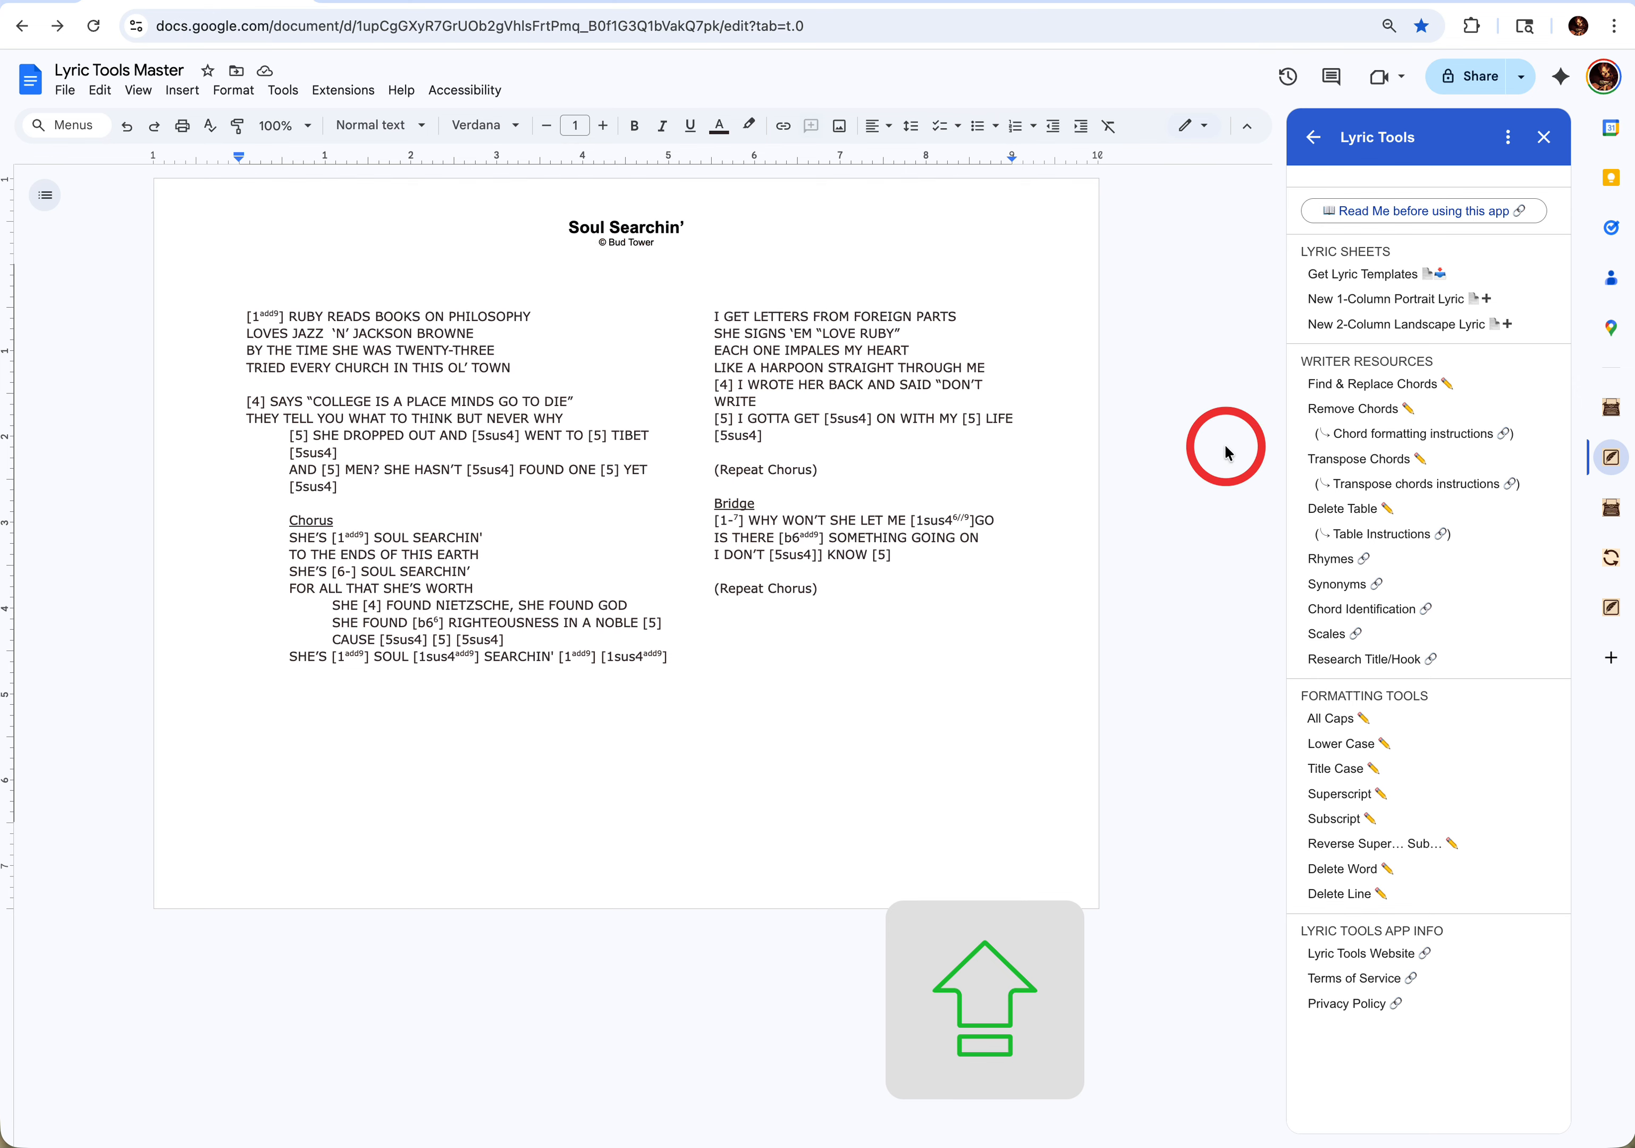
left_click(1337, 666)
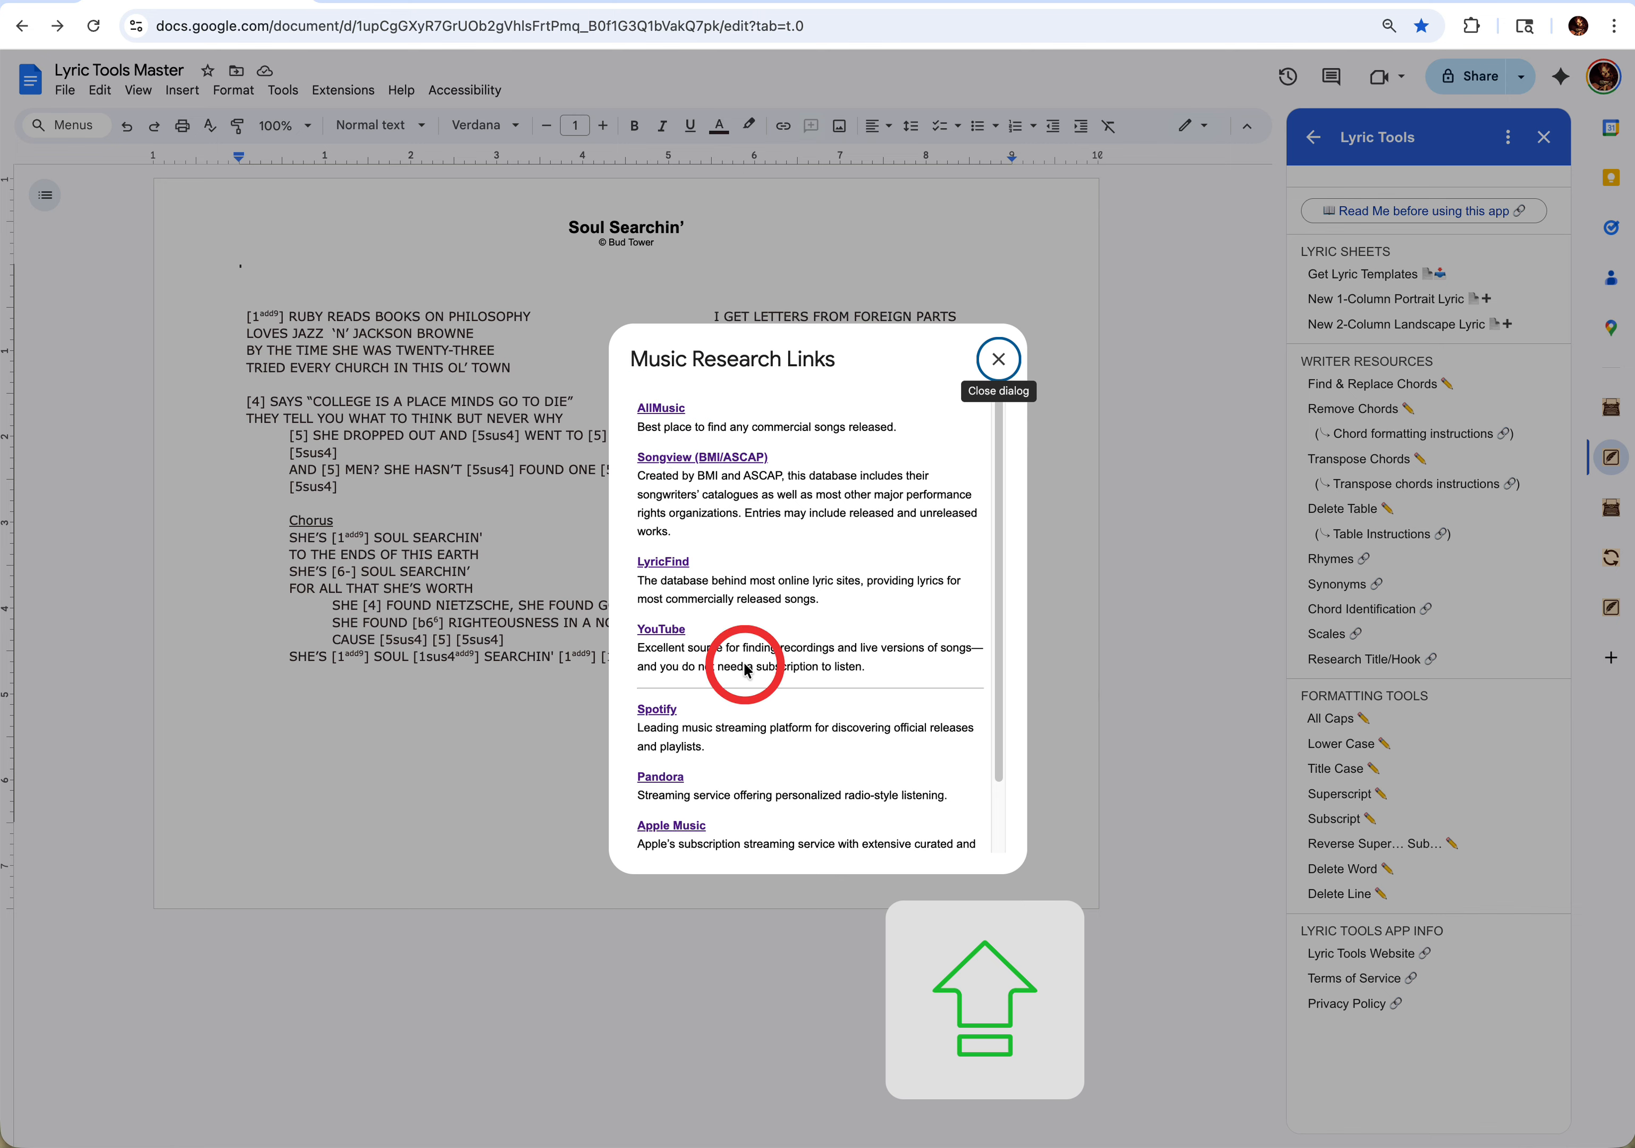
left_click(656, 409)
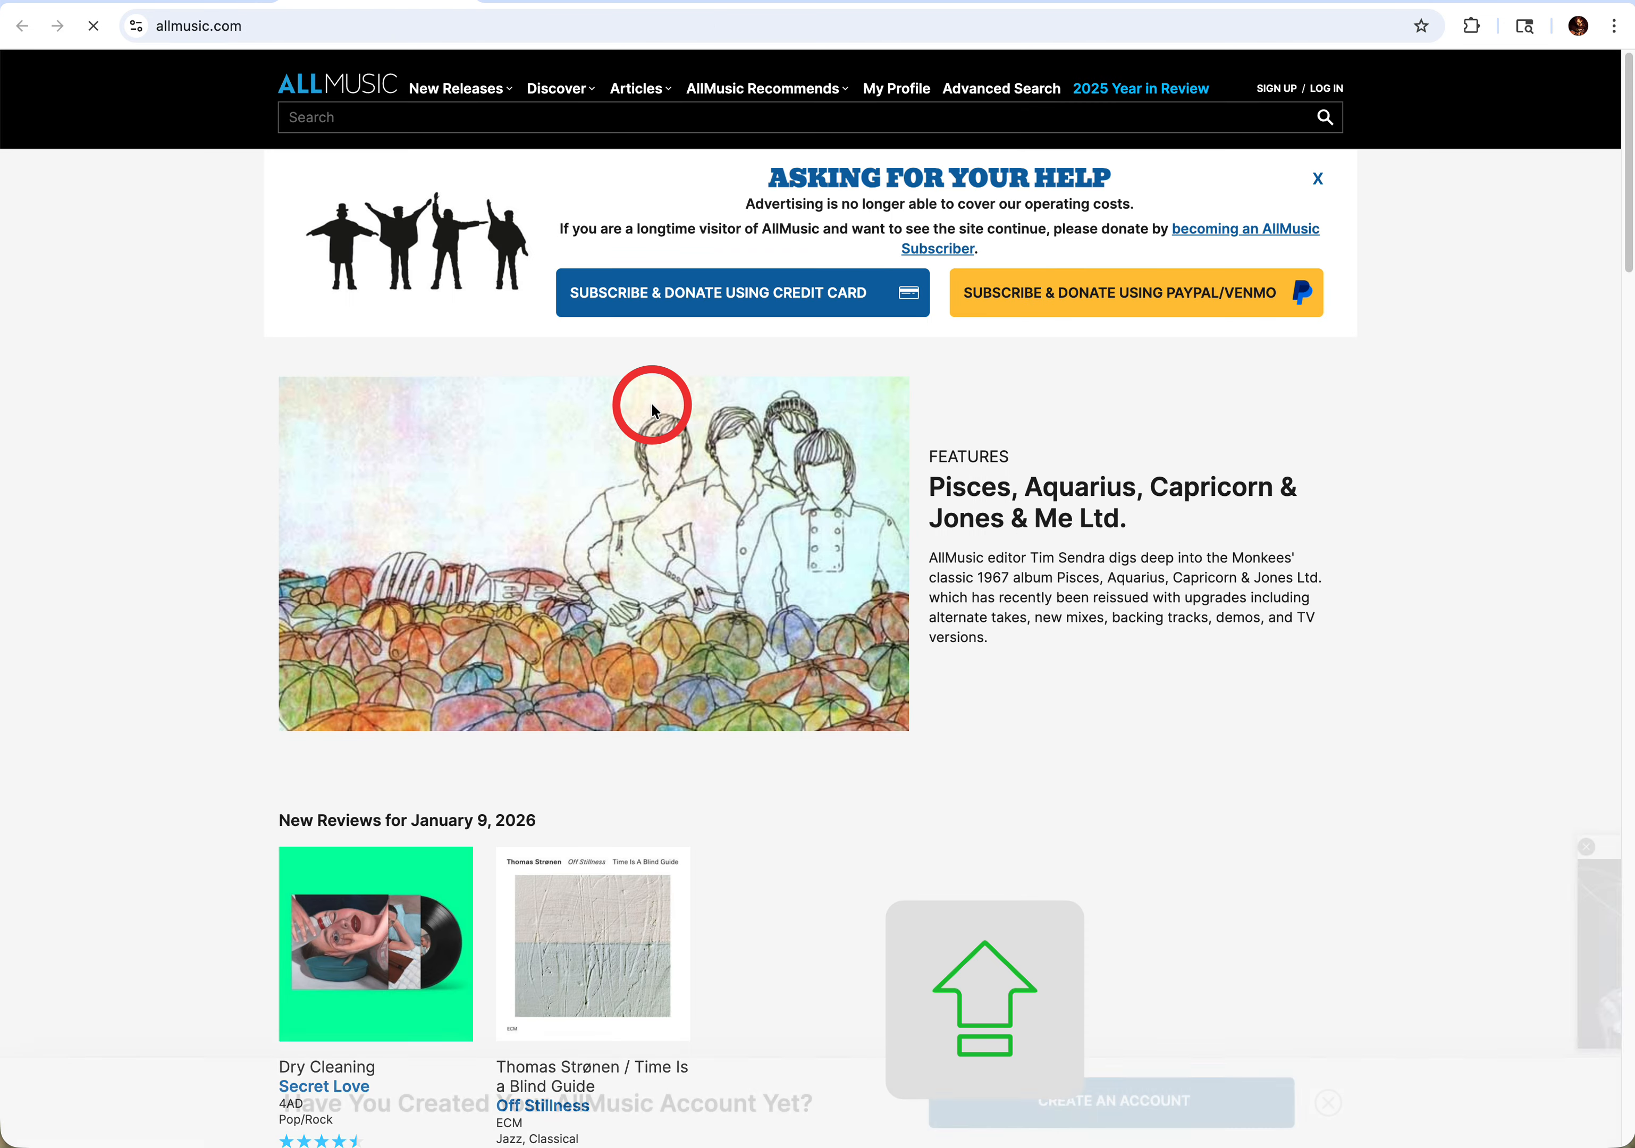
left_click(427, 120)
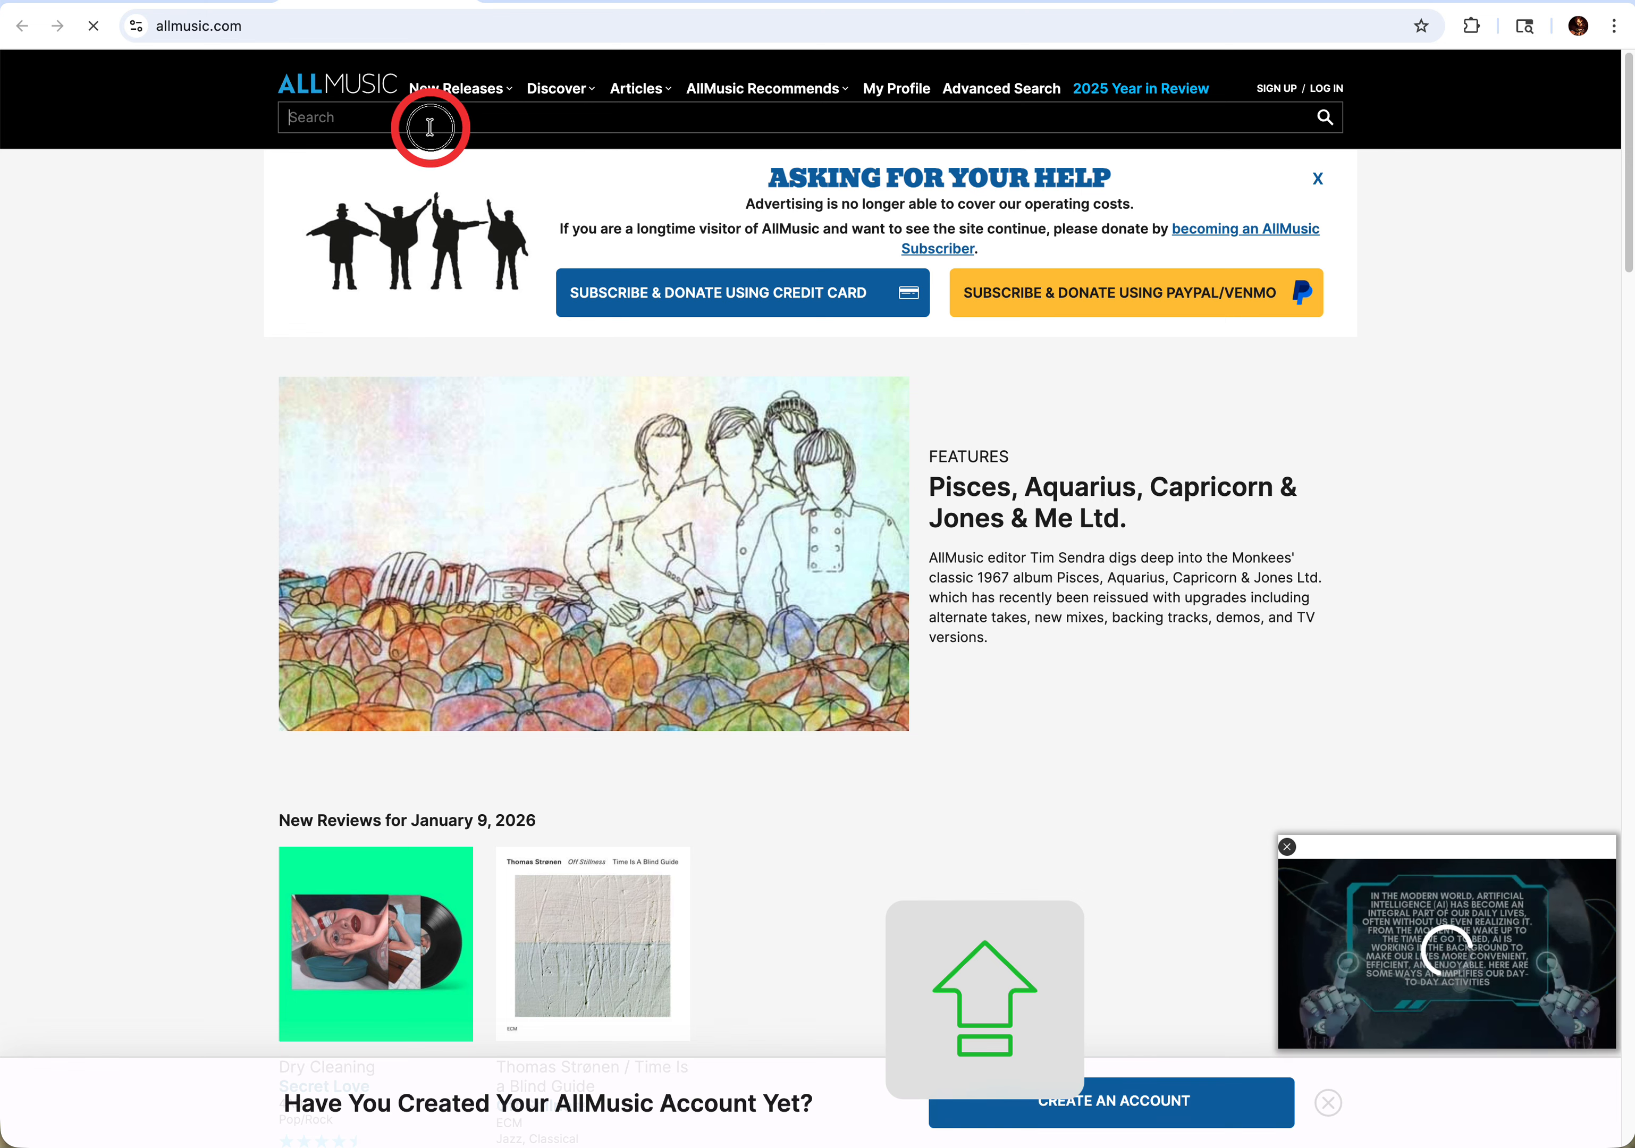
type("SOUL SEA")
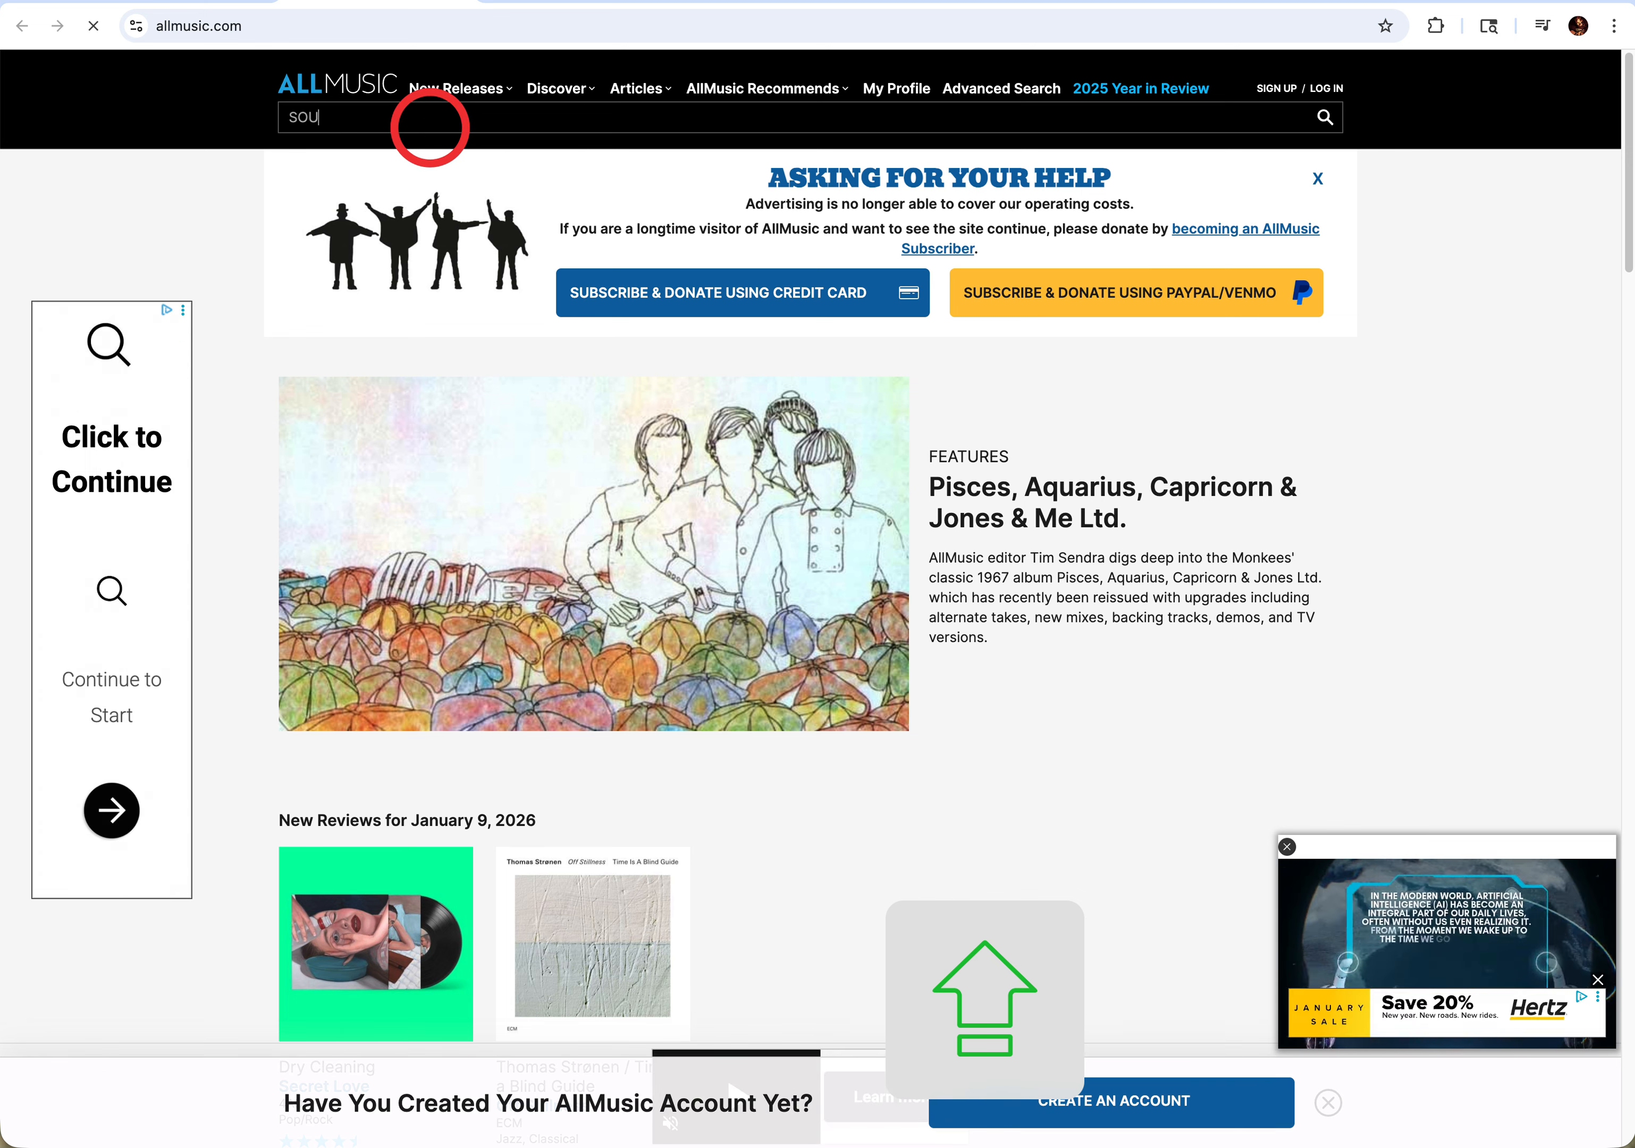
type("RC")
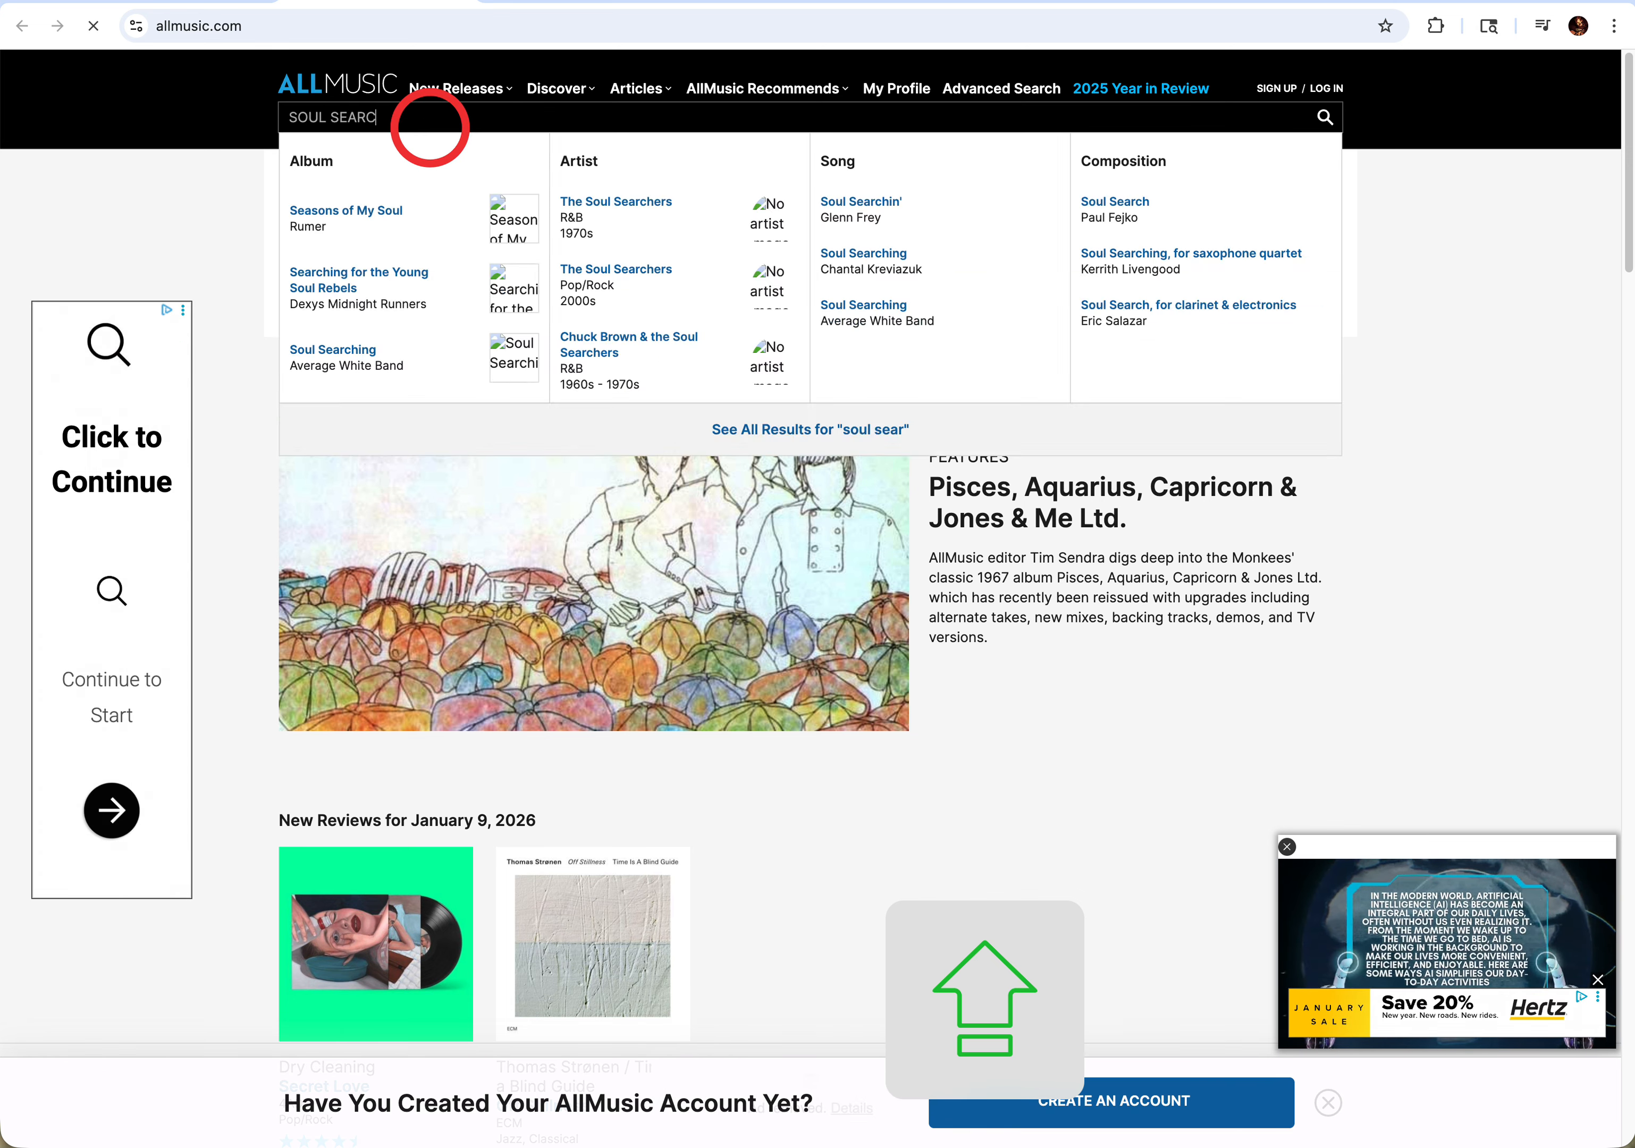
type("HIN'")
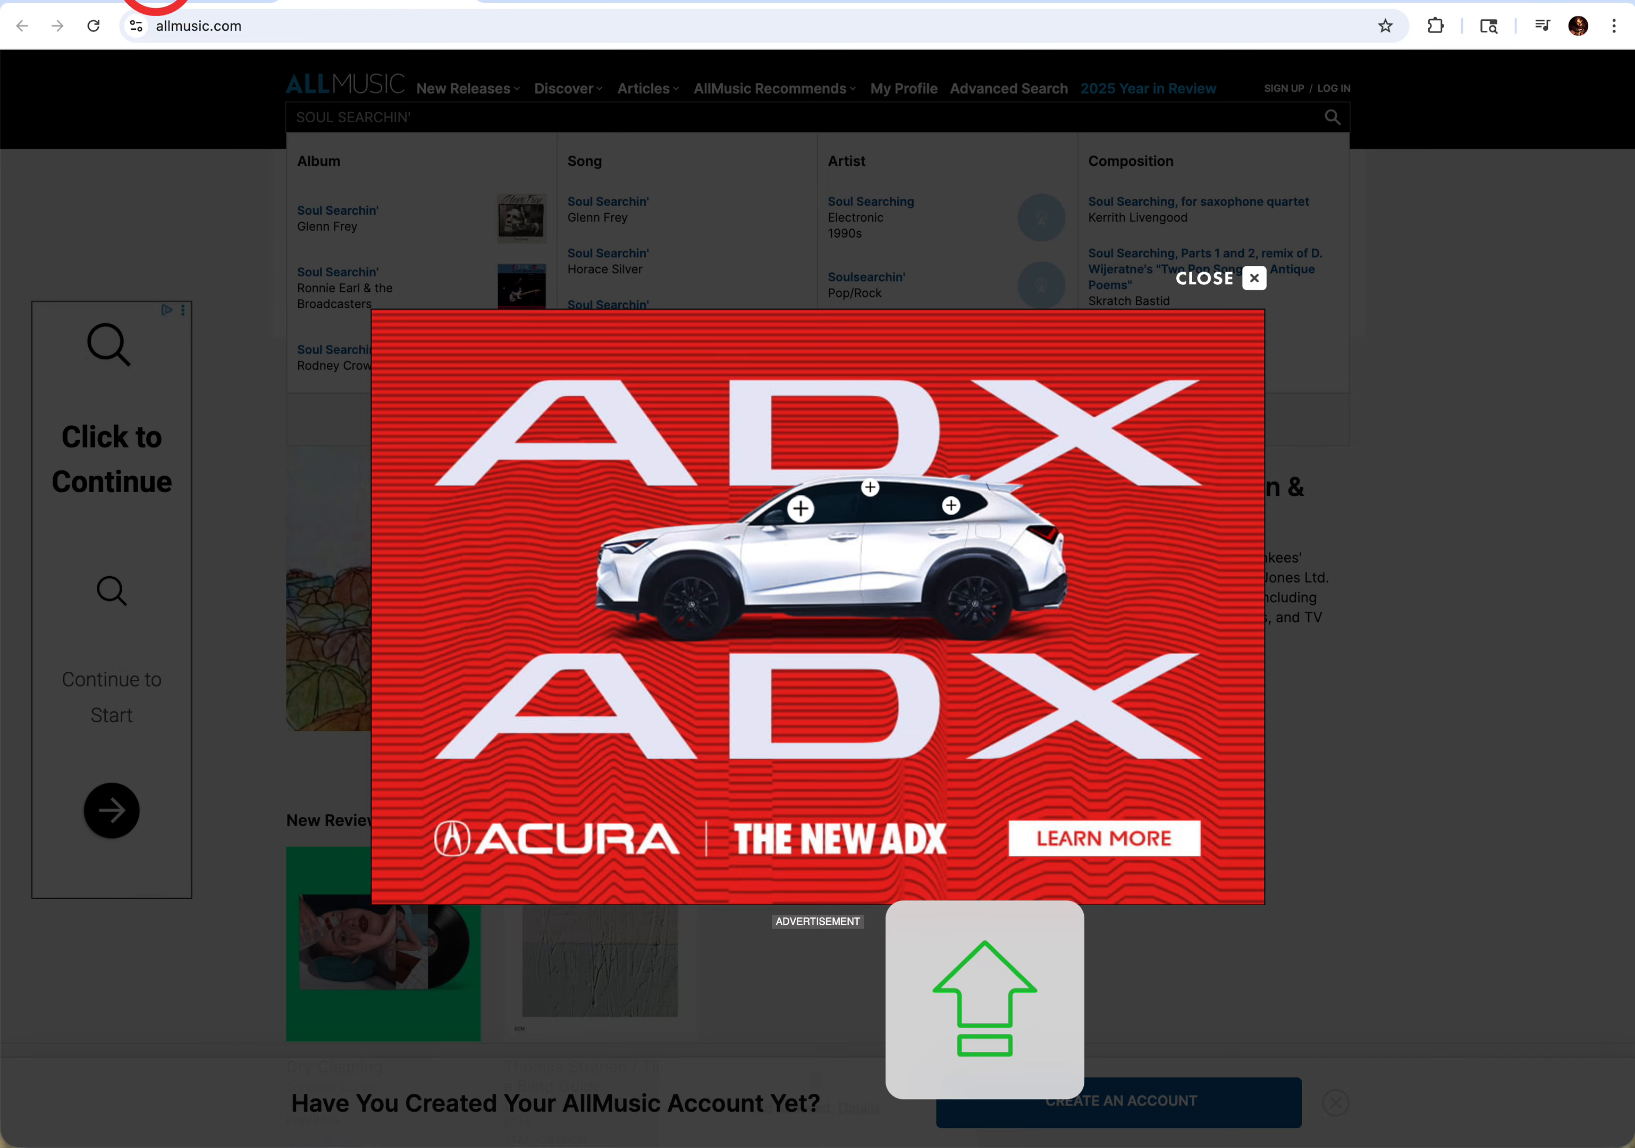
- Return to the Music Research Links, open LyricFind and search it for "SOUL SEARCHIN'"
left_click(204, 4)
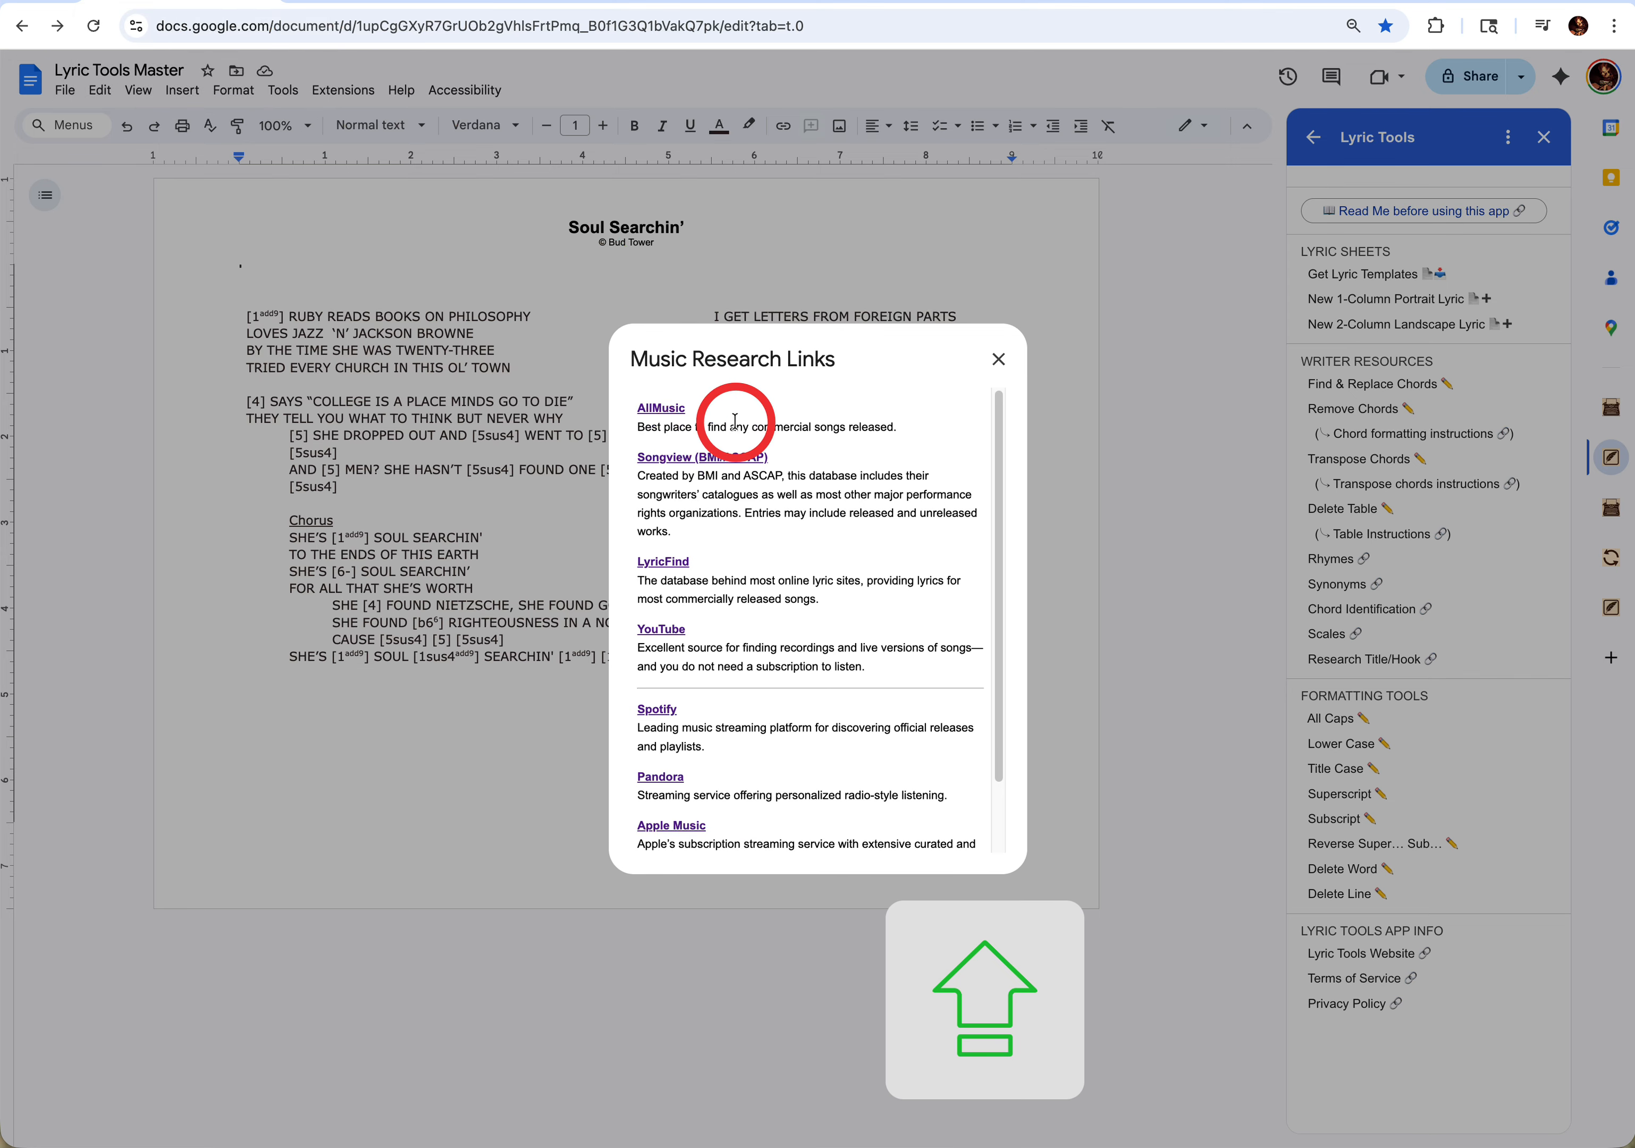
left_click(667, 566)
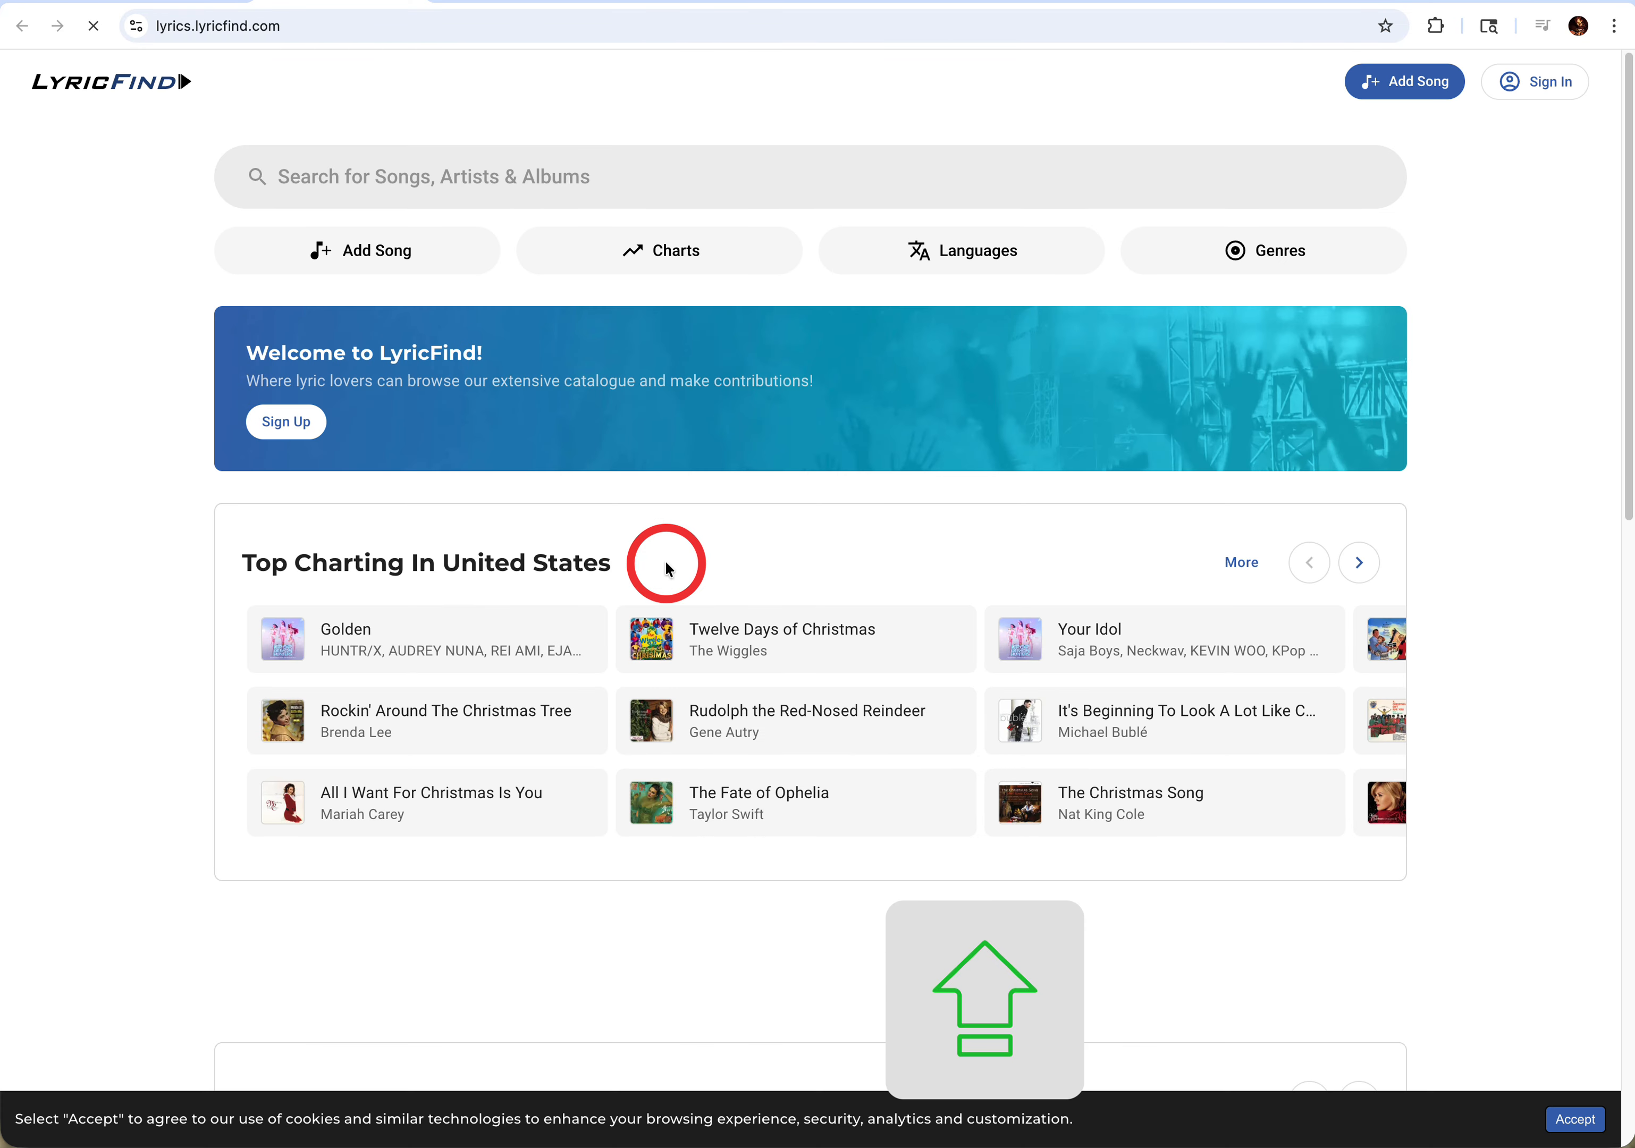
left_click(387, 185)
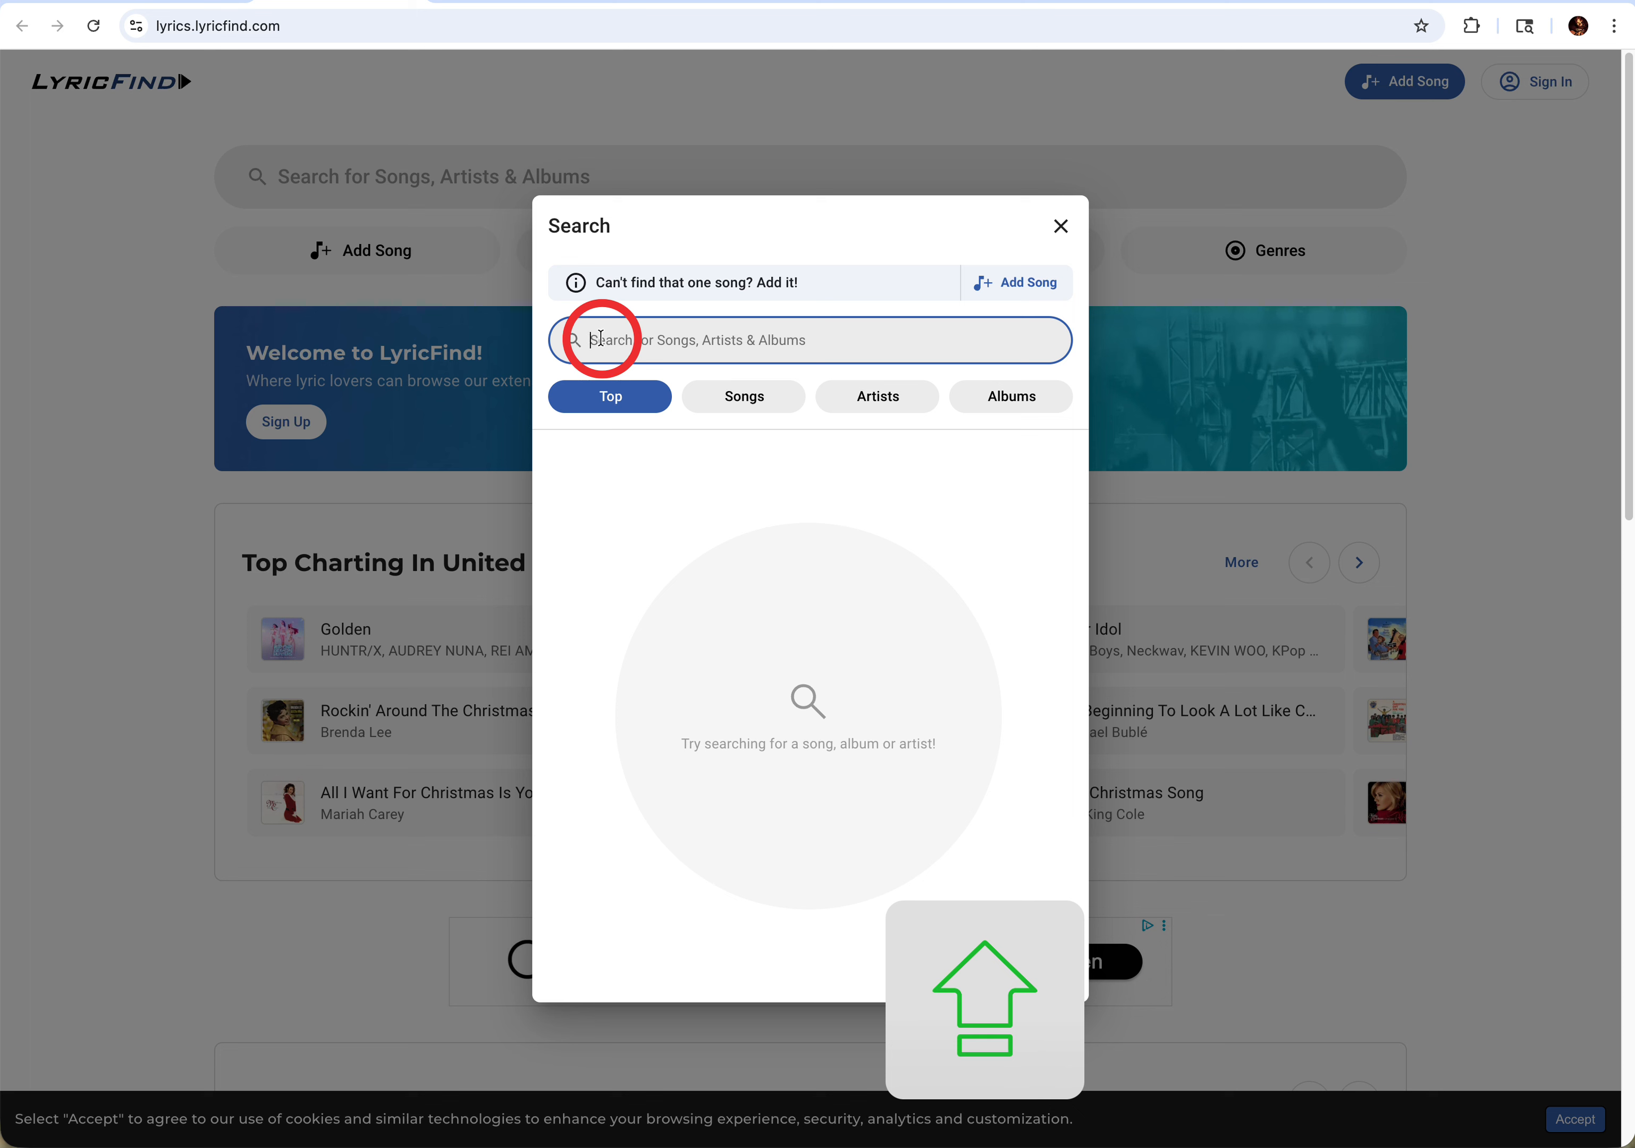
type("SOU")
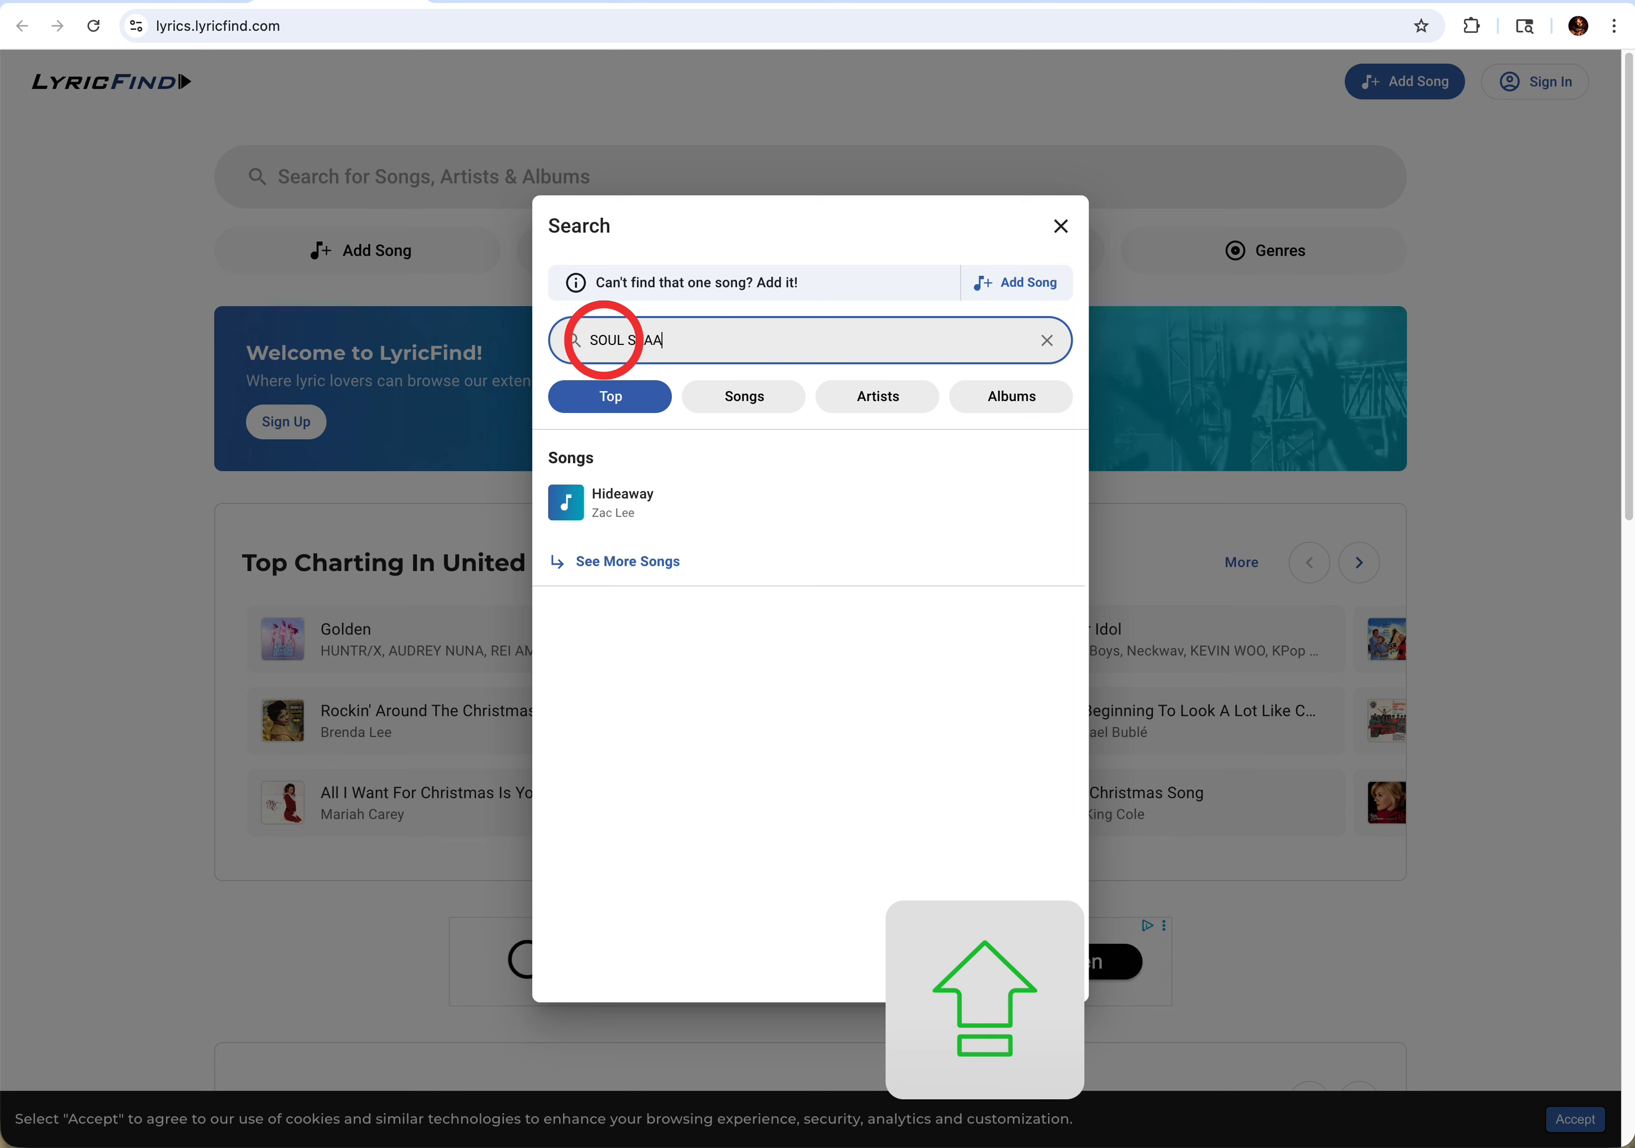
type("L SEAA")
key("BackSpace")
key("BackSpace")
scroll(603, 340, "down", 1)
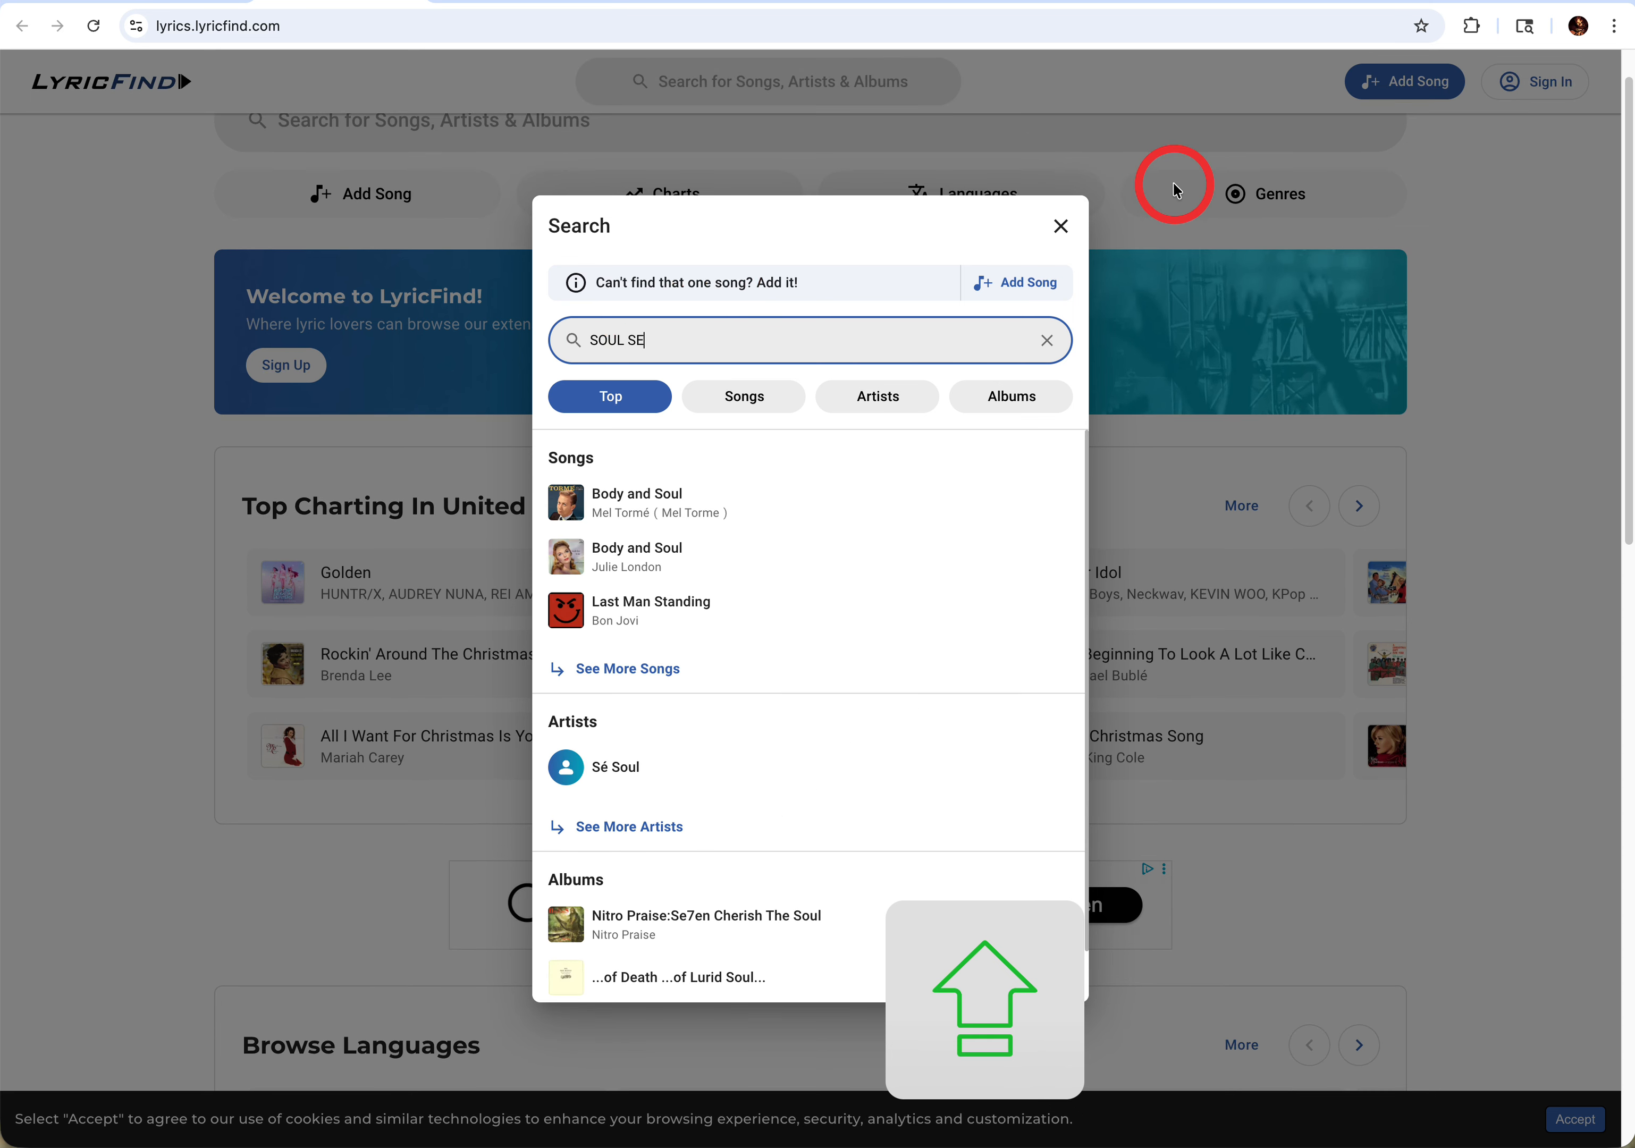
type("ARCHIN")
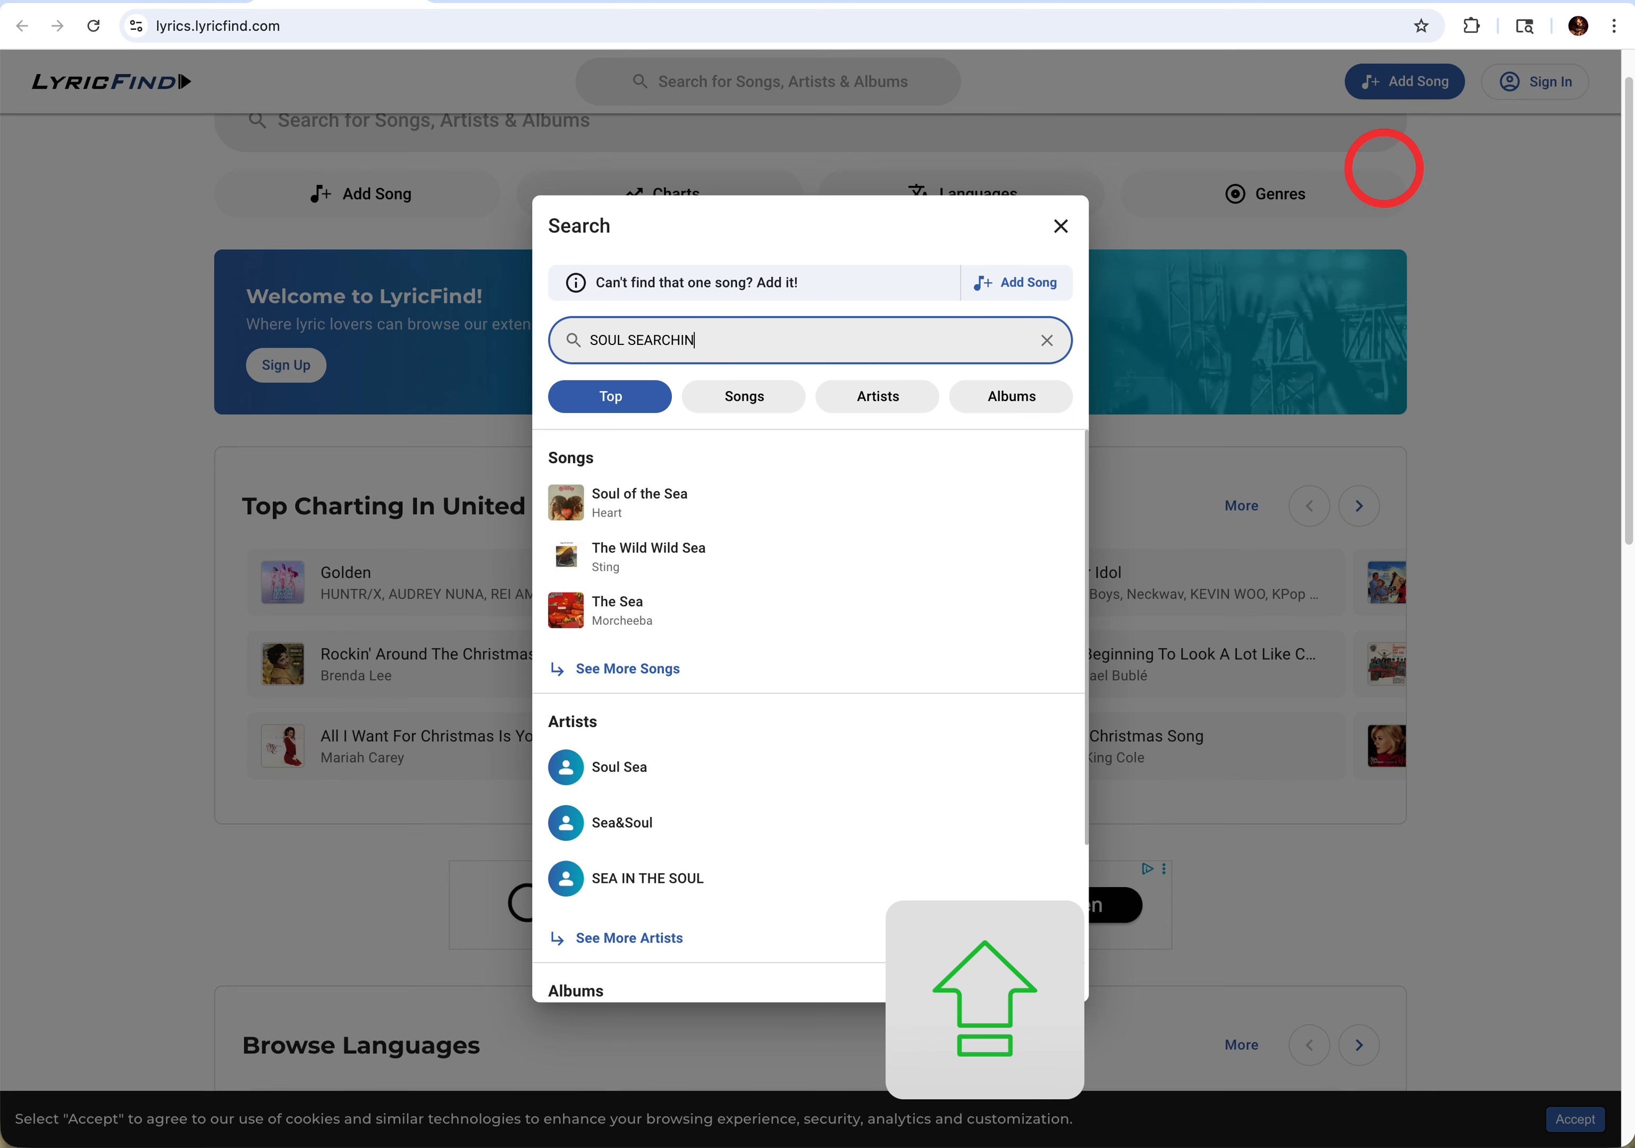
type("'")
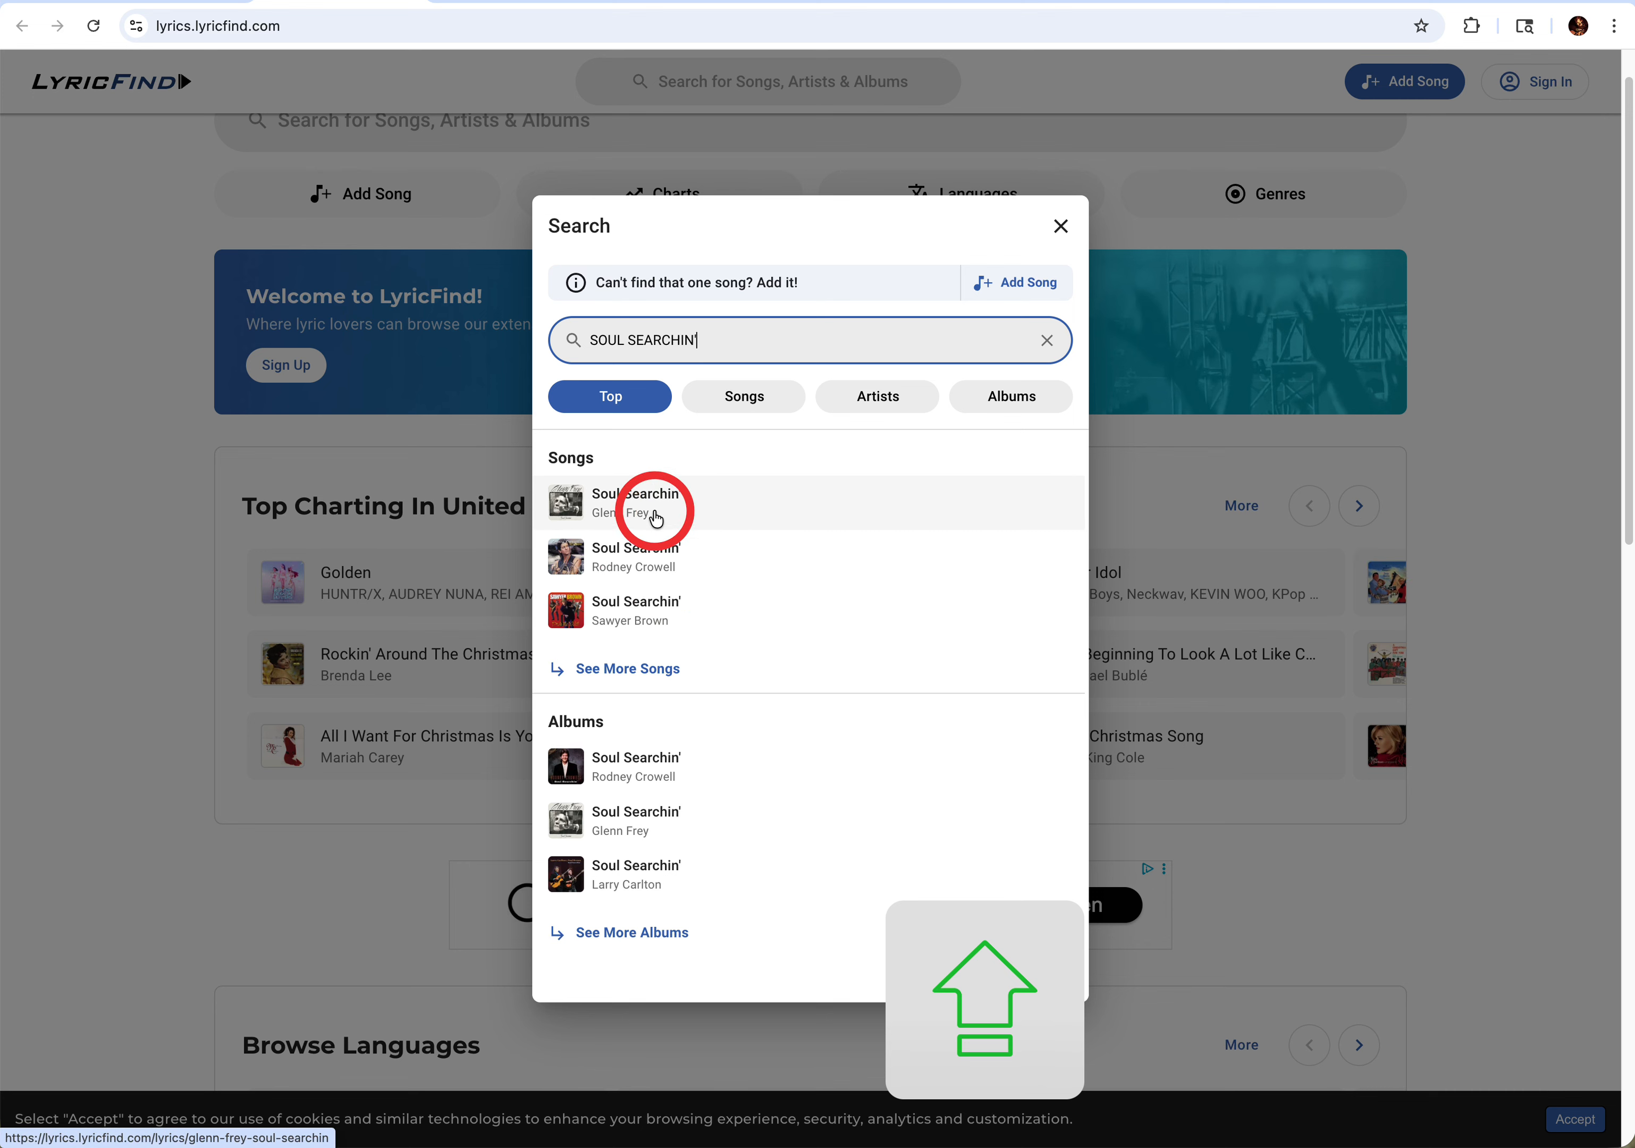
- Open Glenn Frey's "Soul Searchin'" in the song results and examine its lyrics, writers and publisher credits
left_click(631, 515)
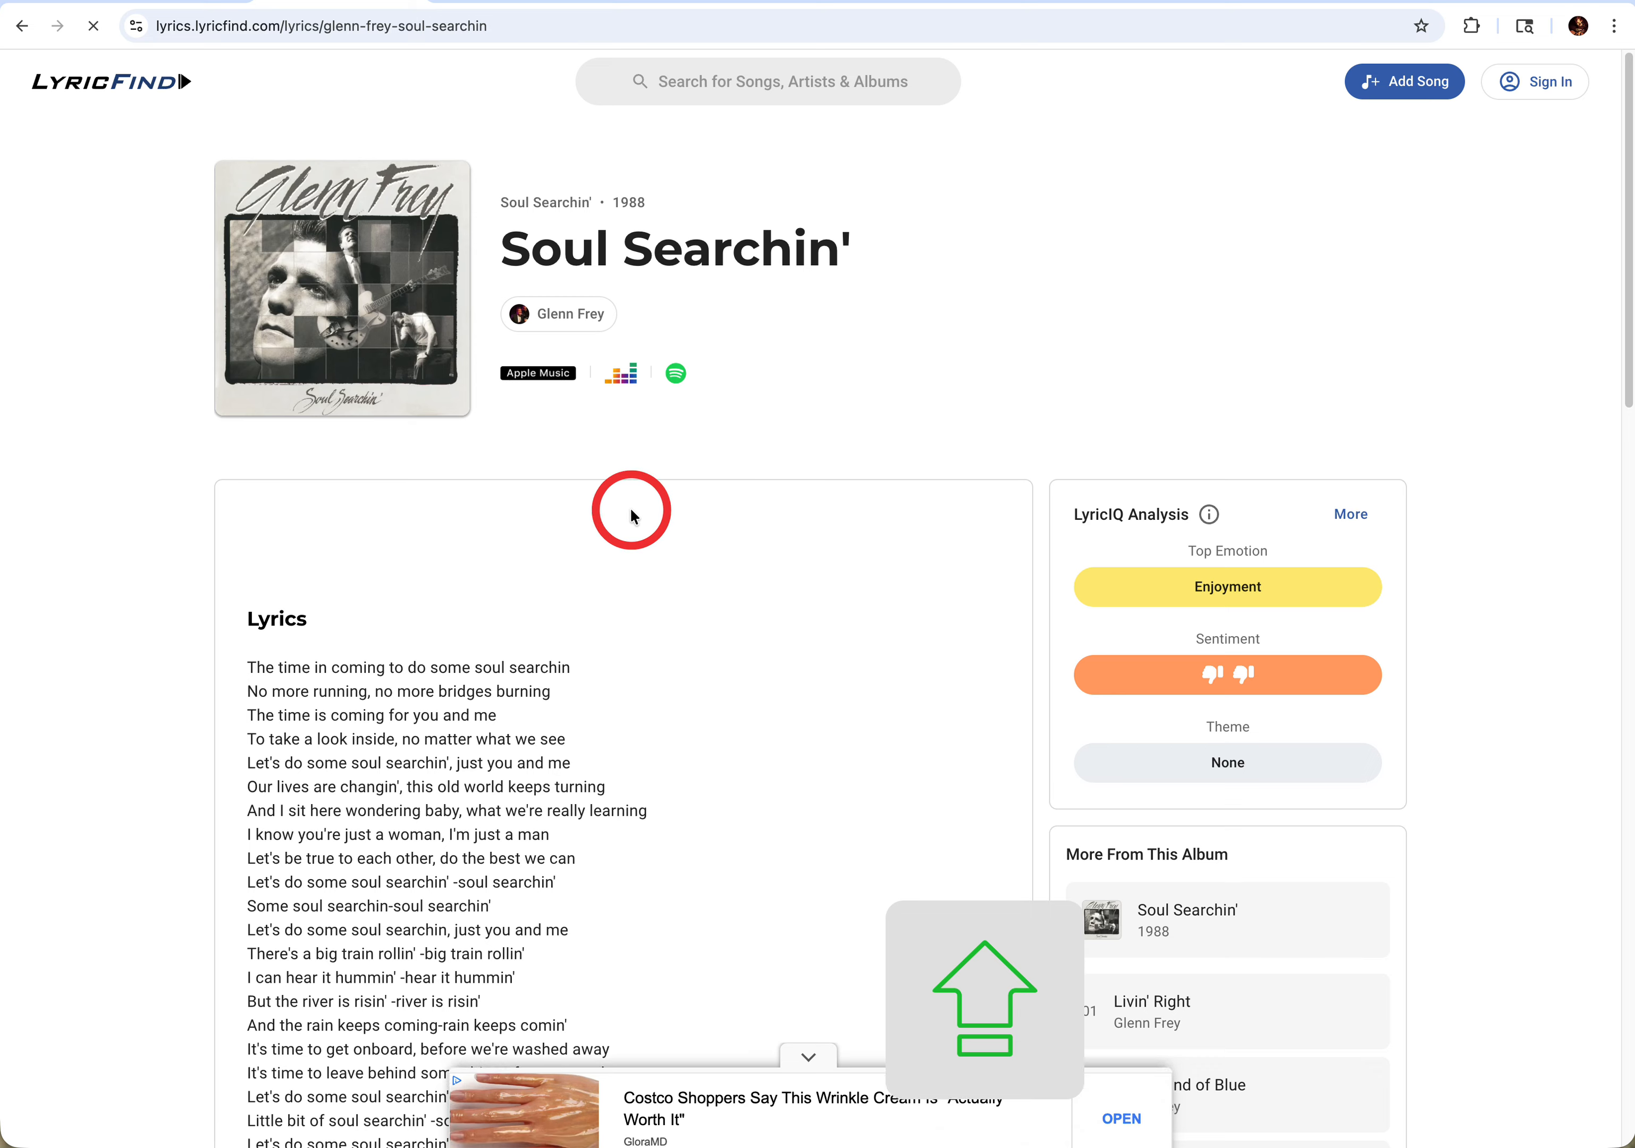
scroll(696, 541, "down", 2)
scroll(695, 541, "down", 6)
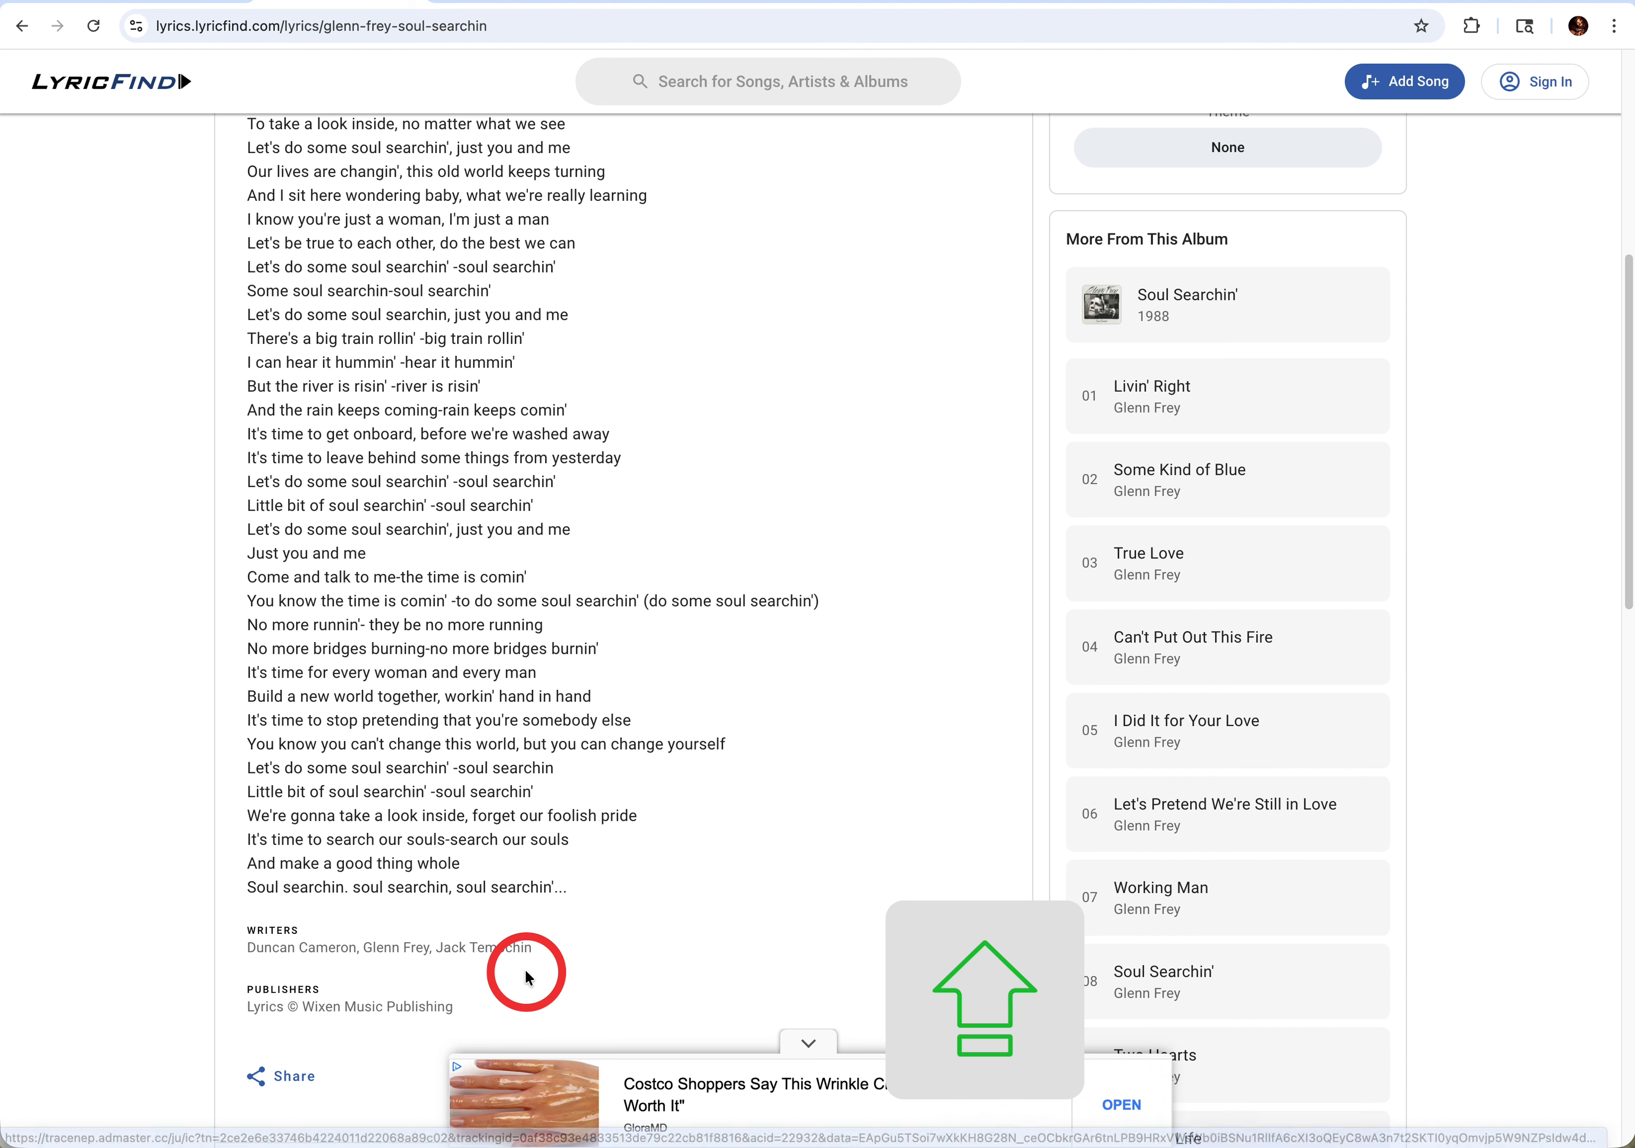
double_click(508, 954)
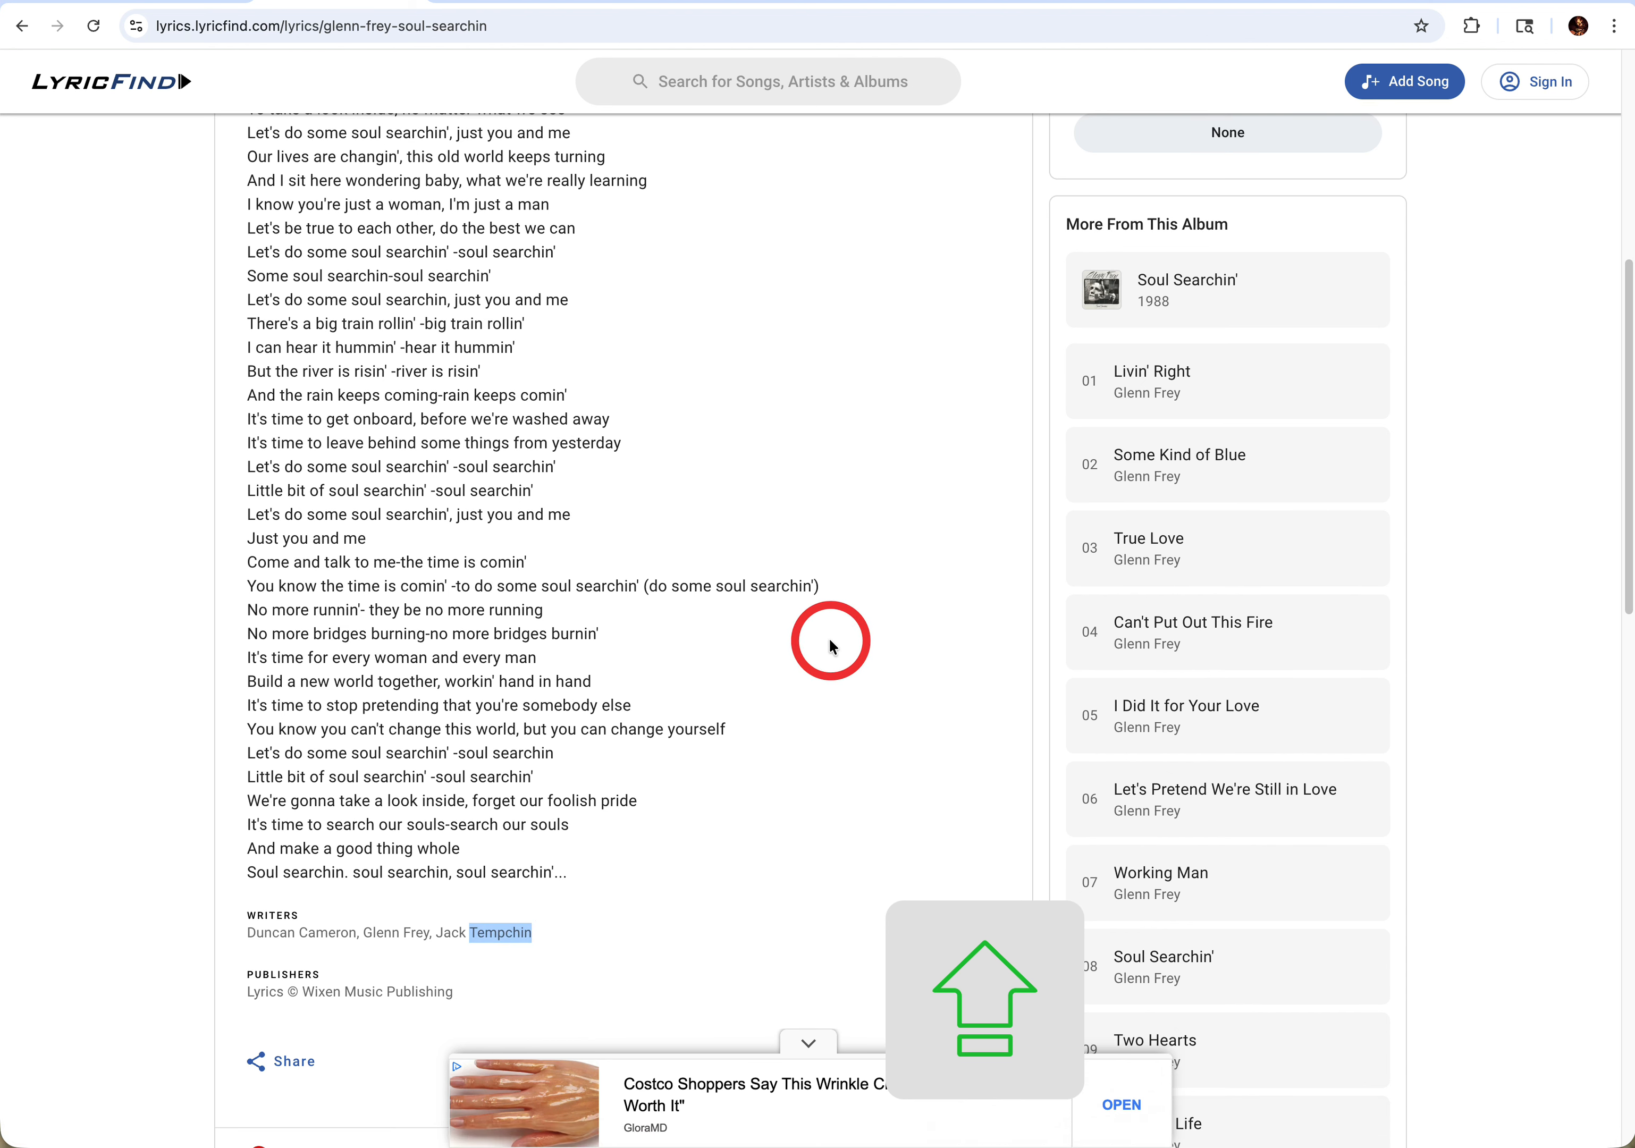
scroll(813, 644, "up", 10)
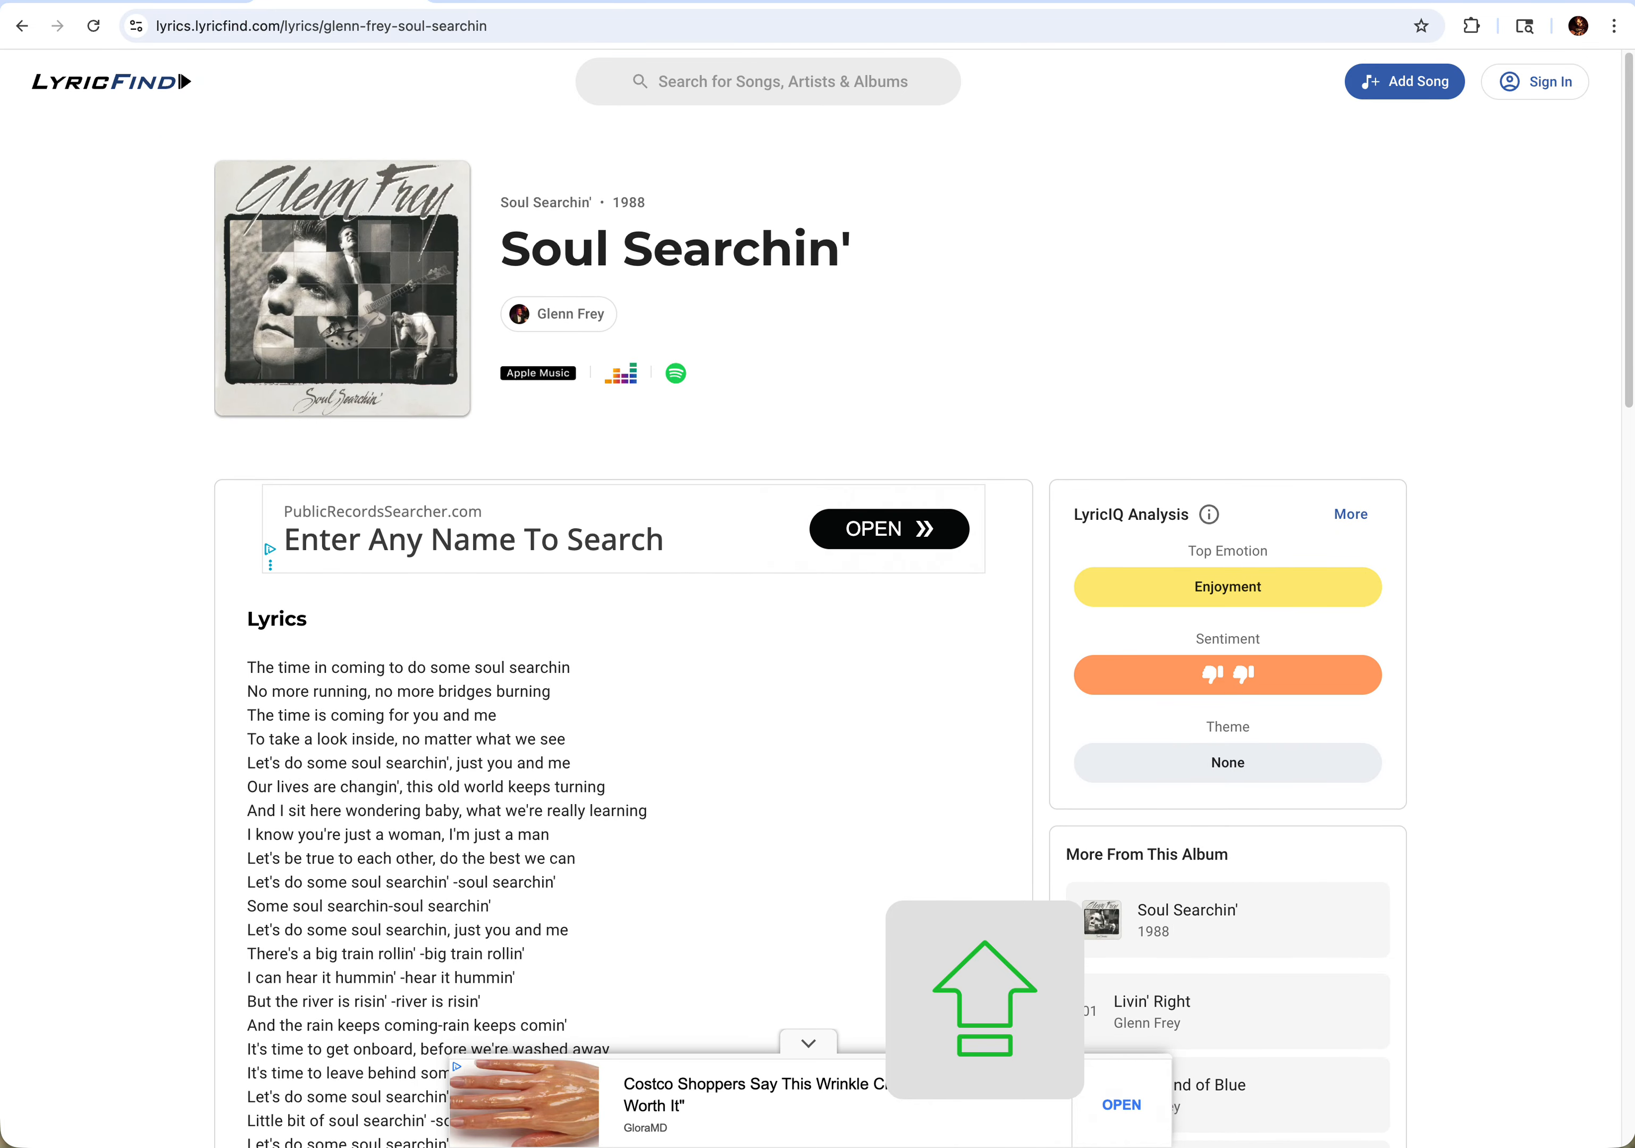
- Close the Music Research Links in Lyric Tools Master and view the chord formatting instructions
left_click(160, 2)
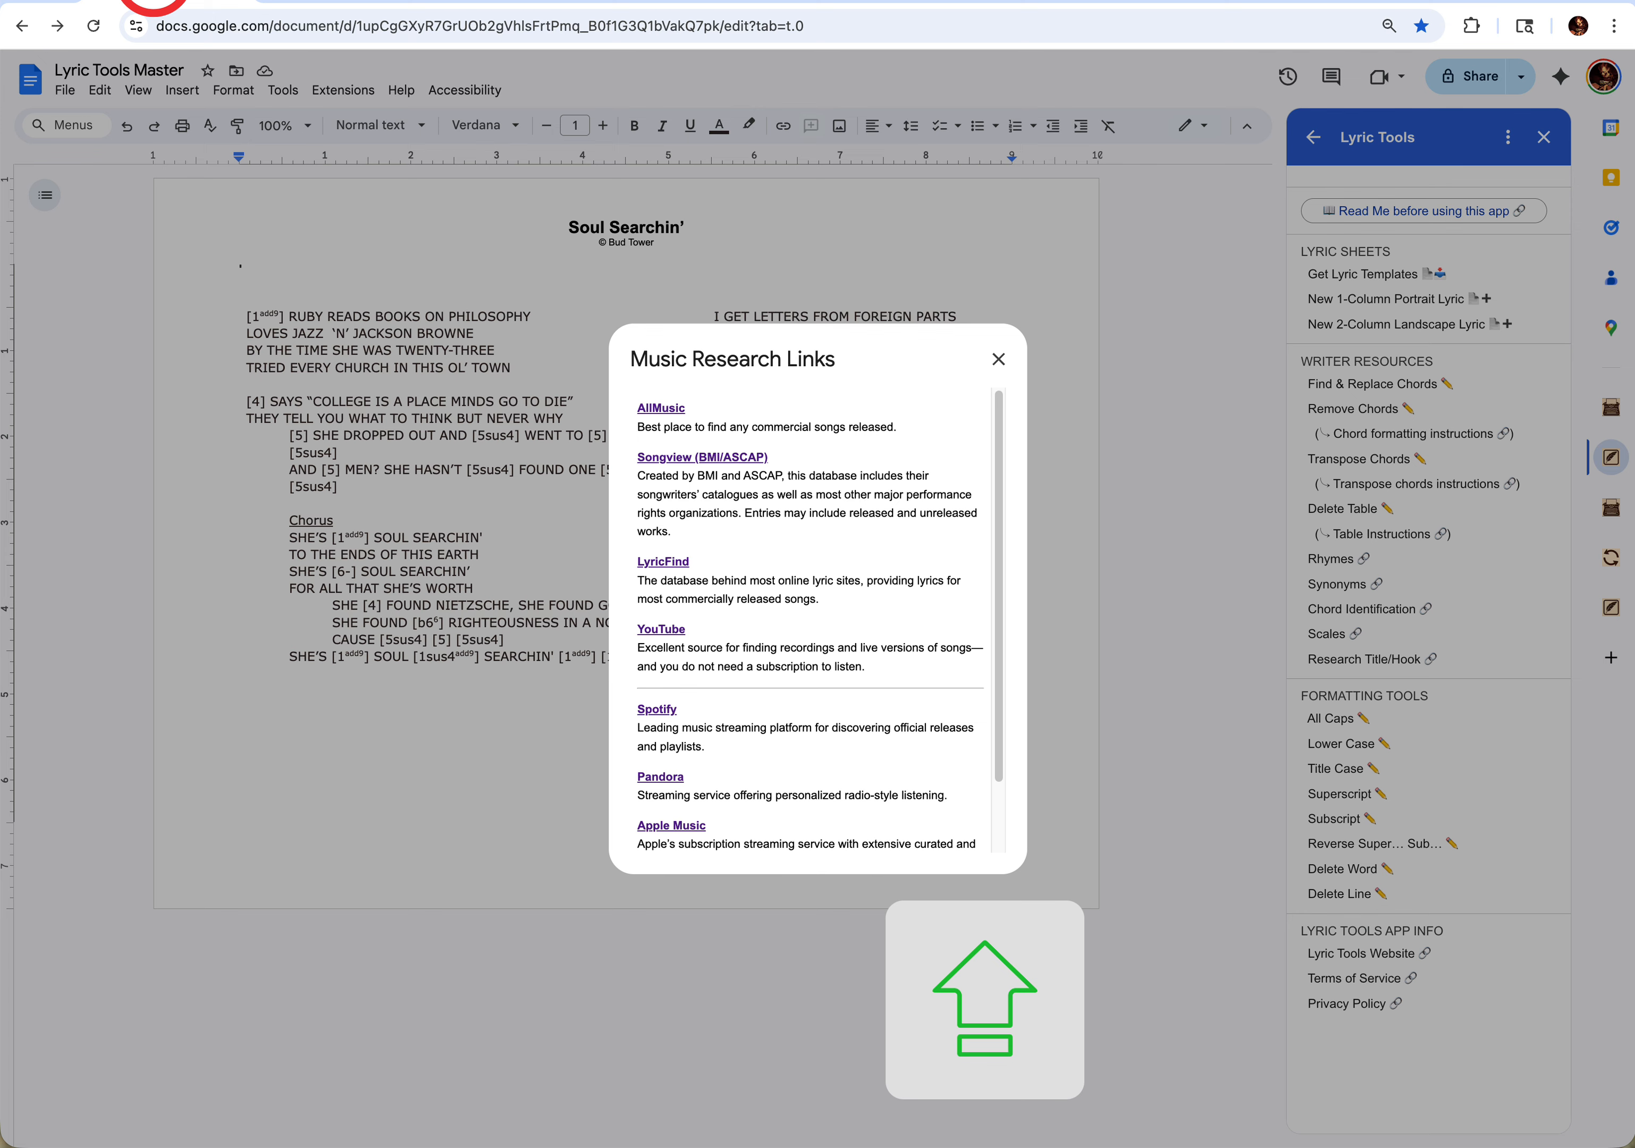
left_click(1007, 363)
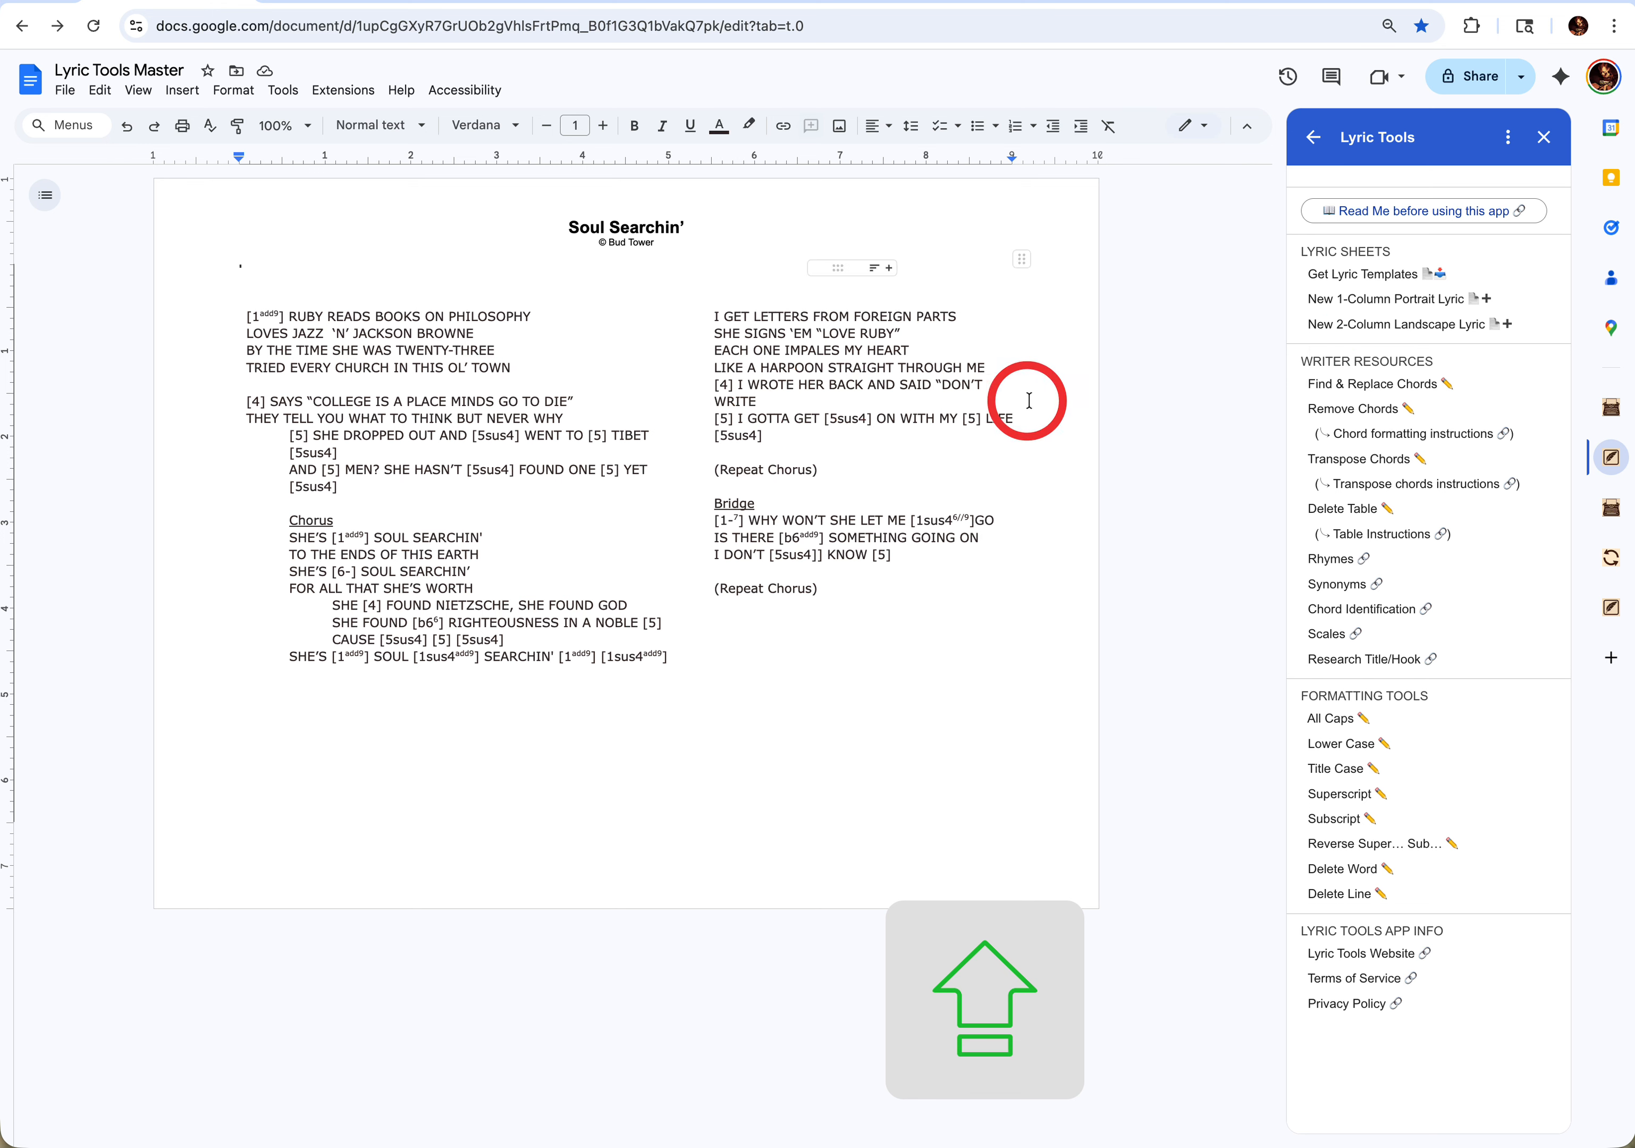
left_click(1386, 436)
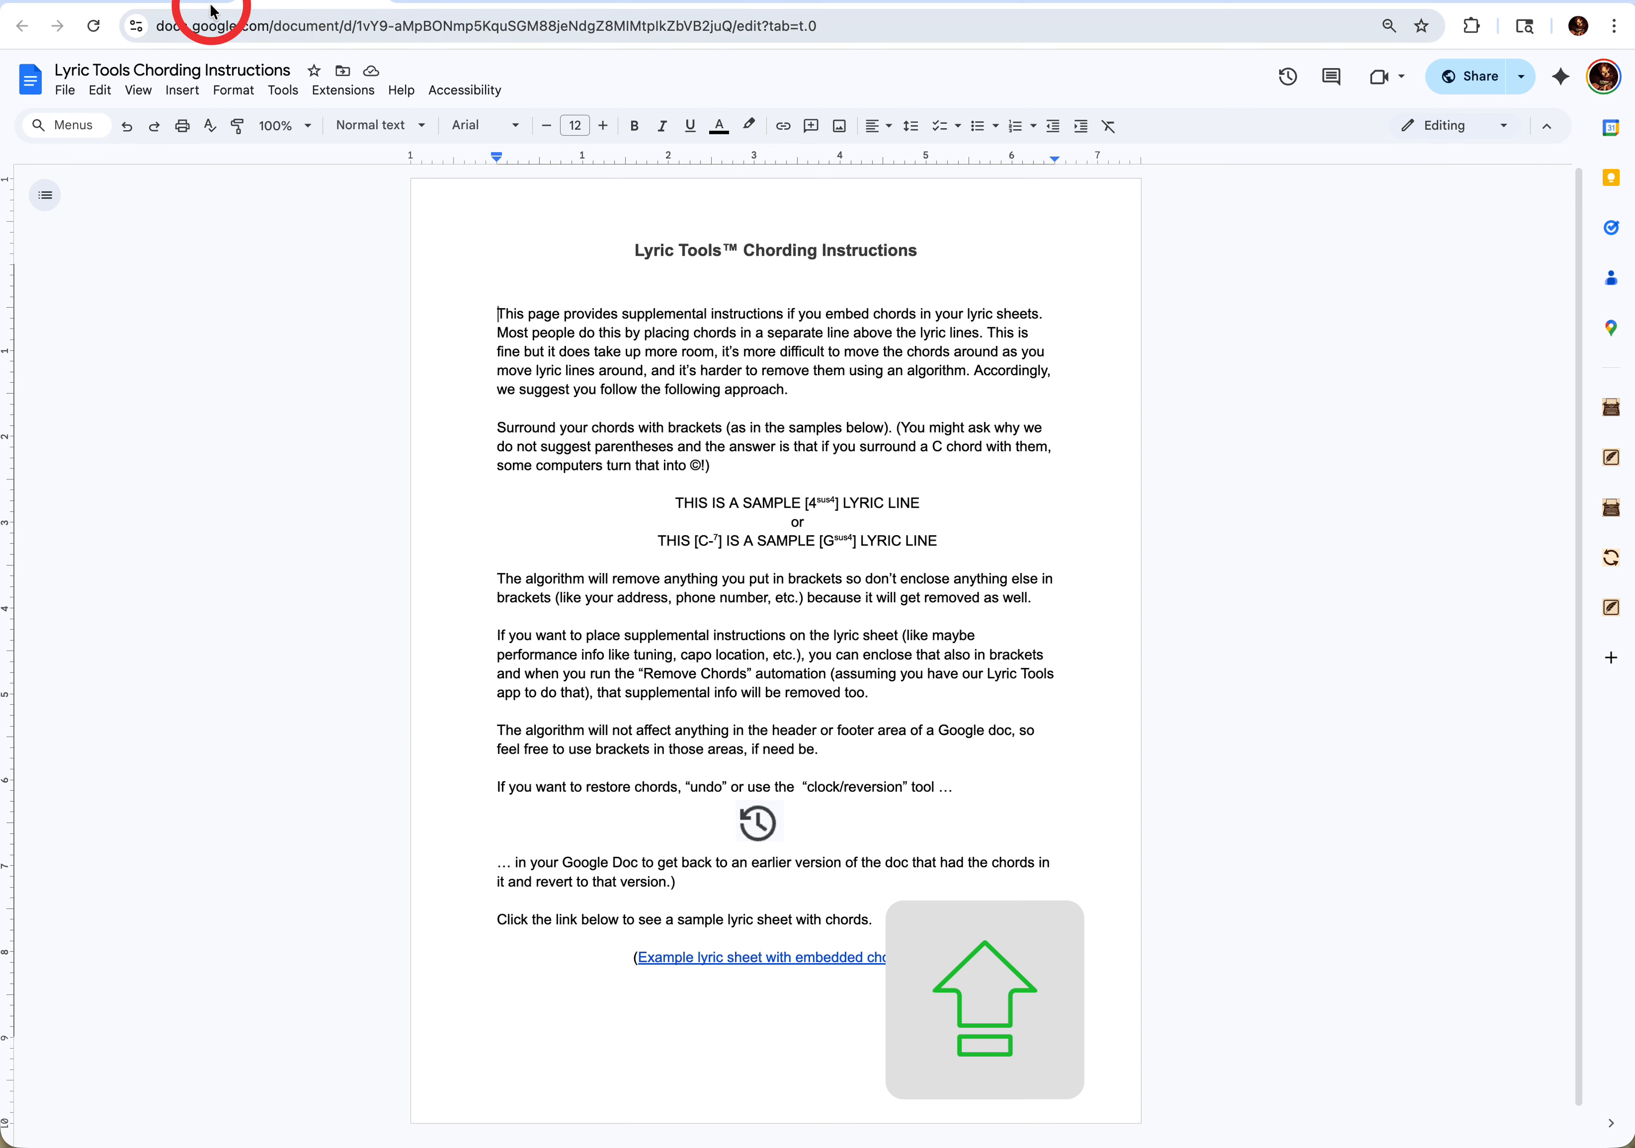
- Go back to the Soul Searchin' lyric, place the cursor in the Bridge's [1sus4 6/9] chord, and view the transpose chords instructions
left_click(165, 1)
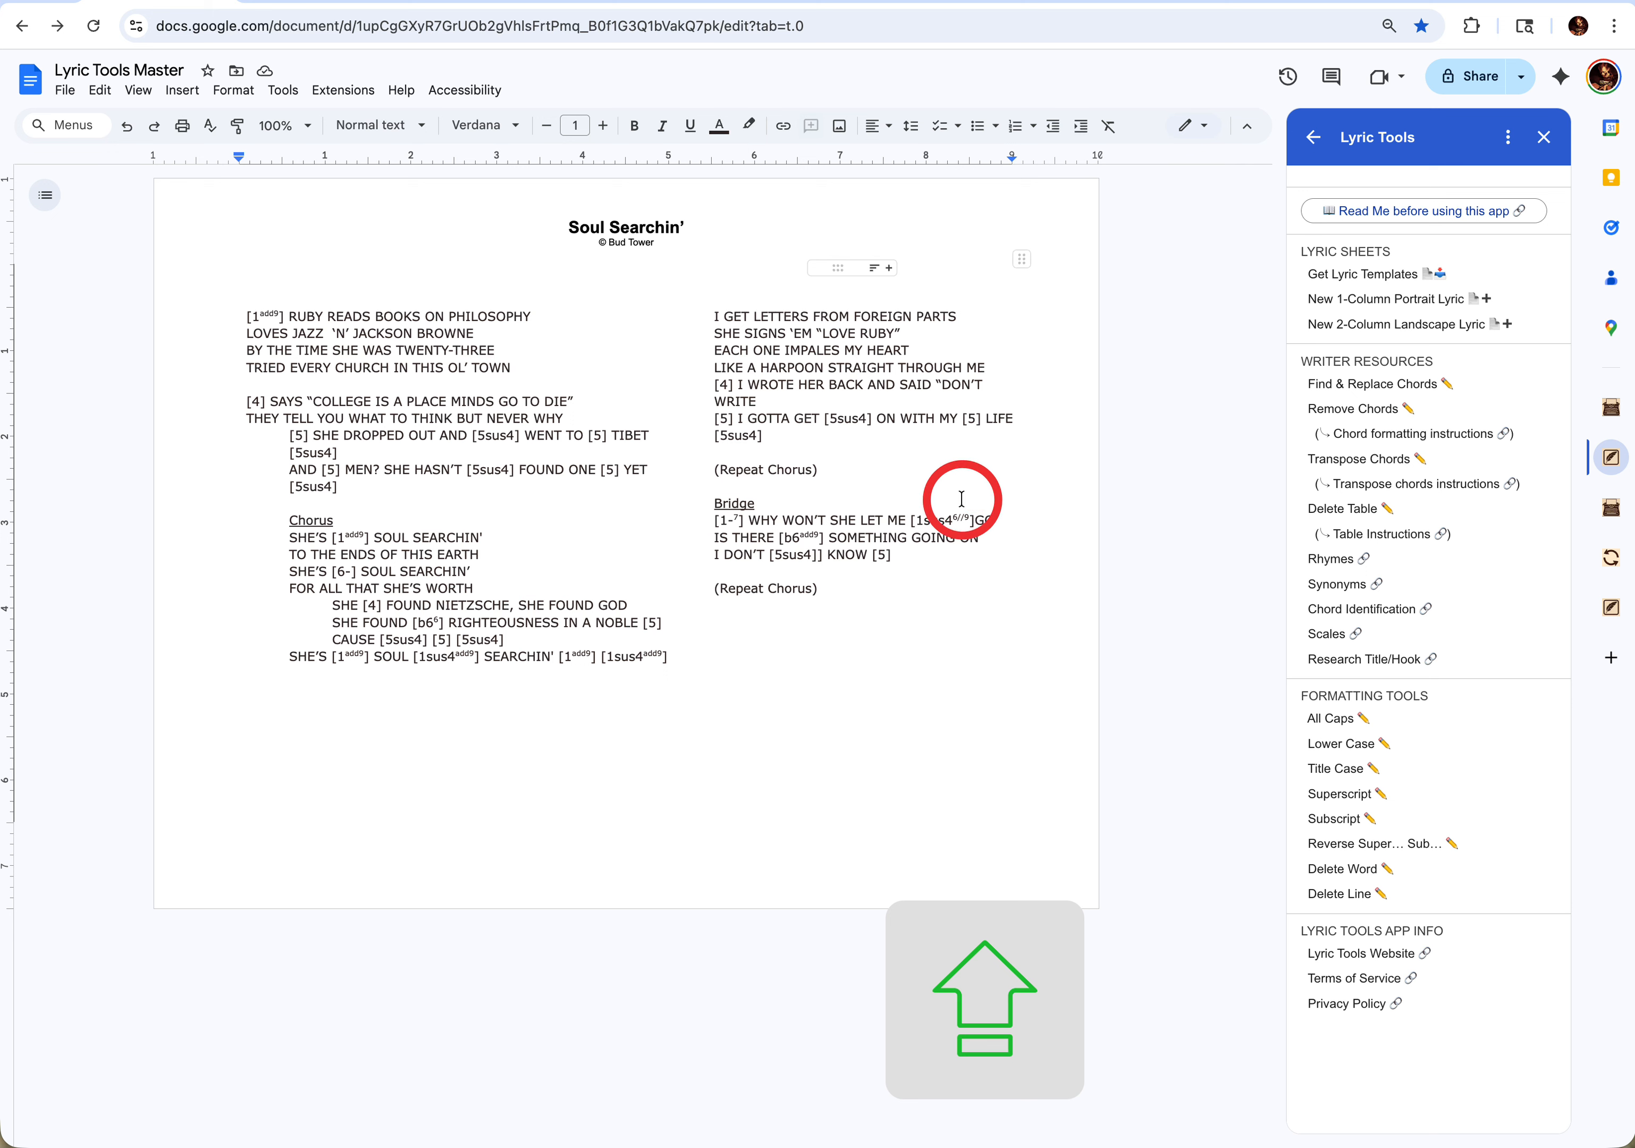
left_click(965, 519)
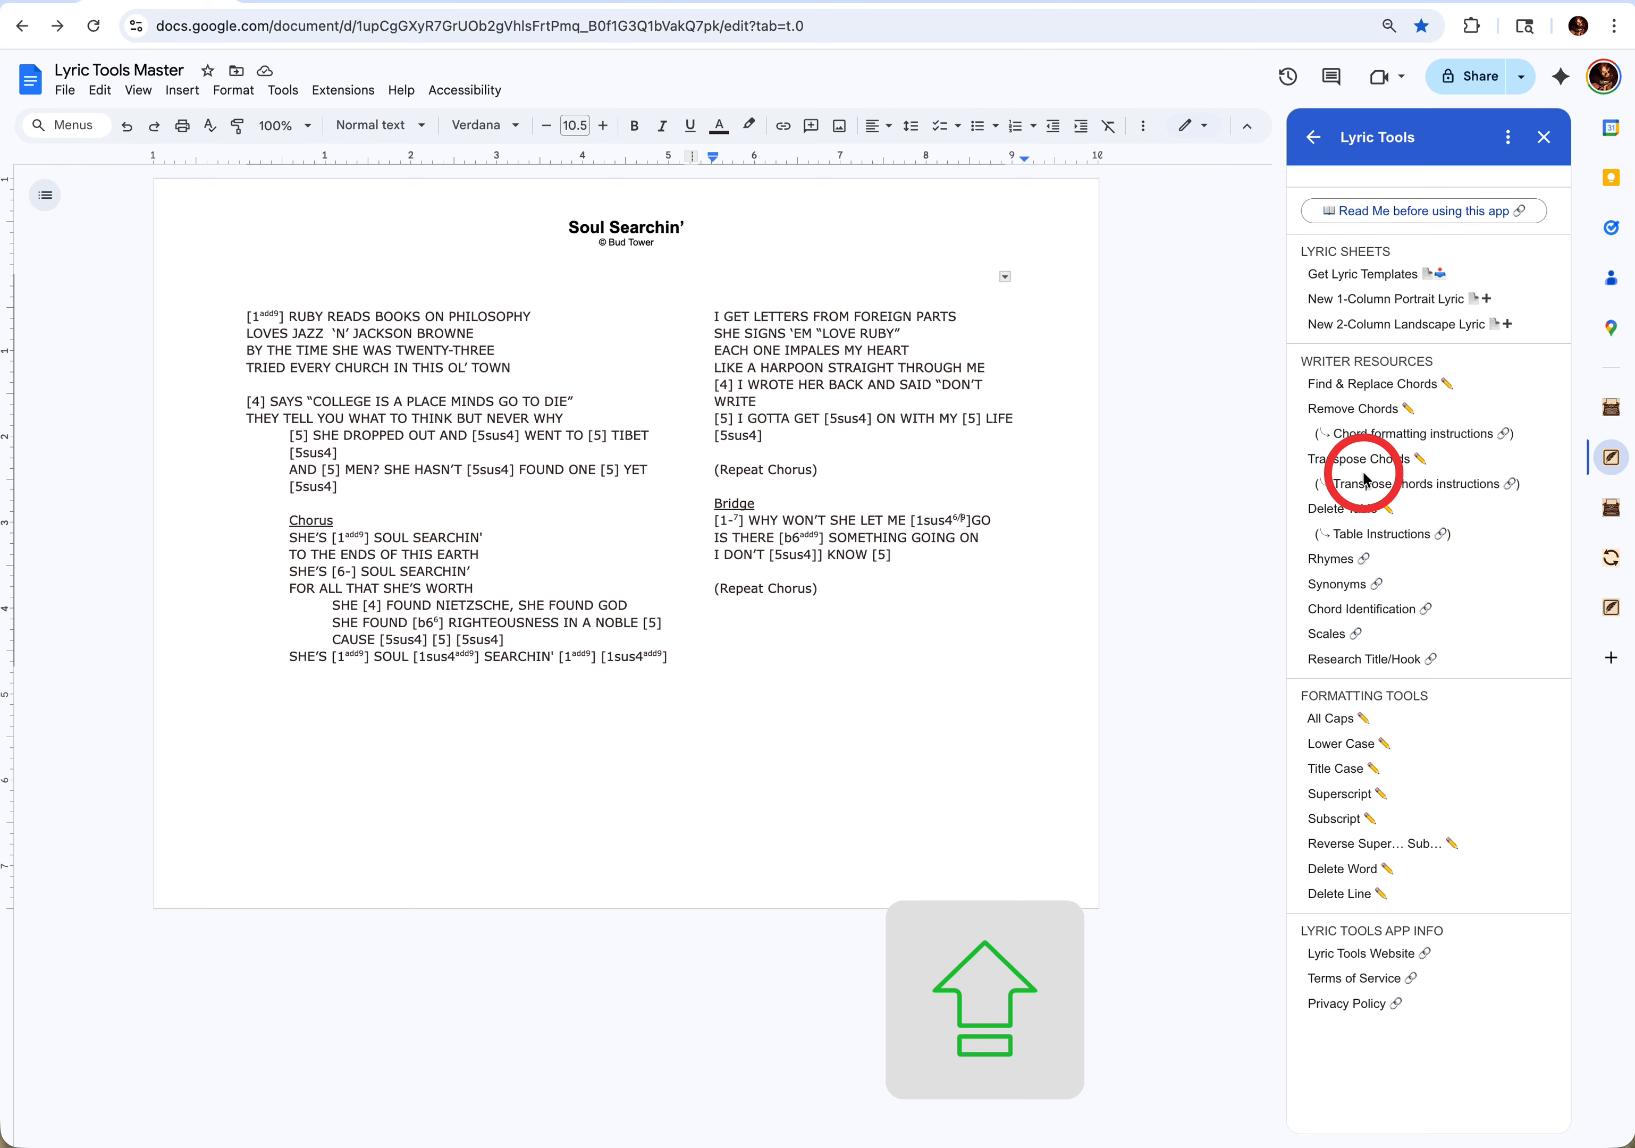
left_click(1391, 491)
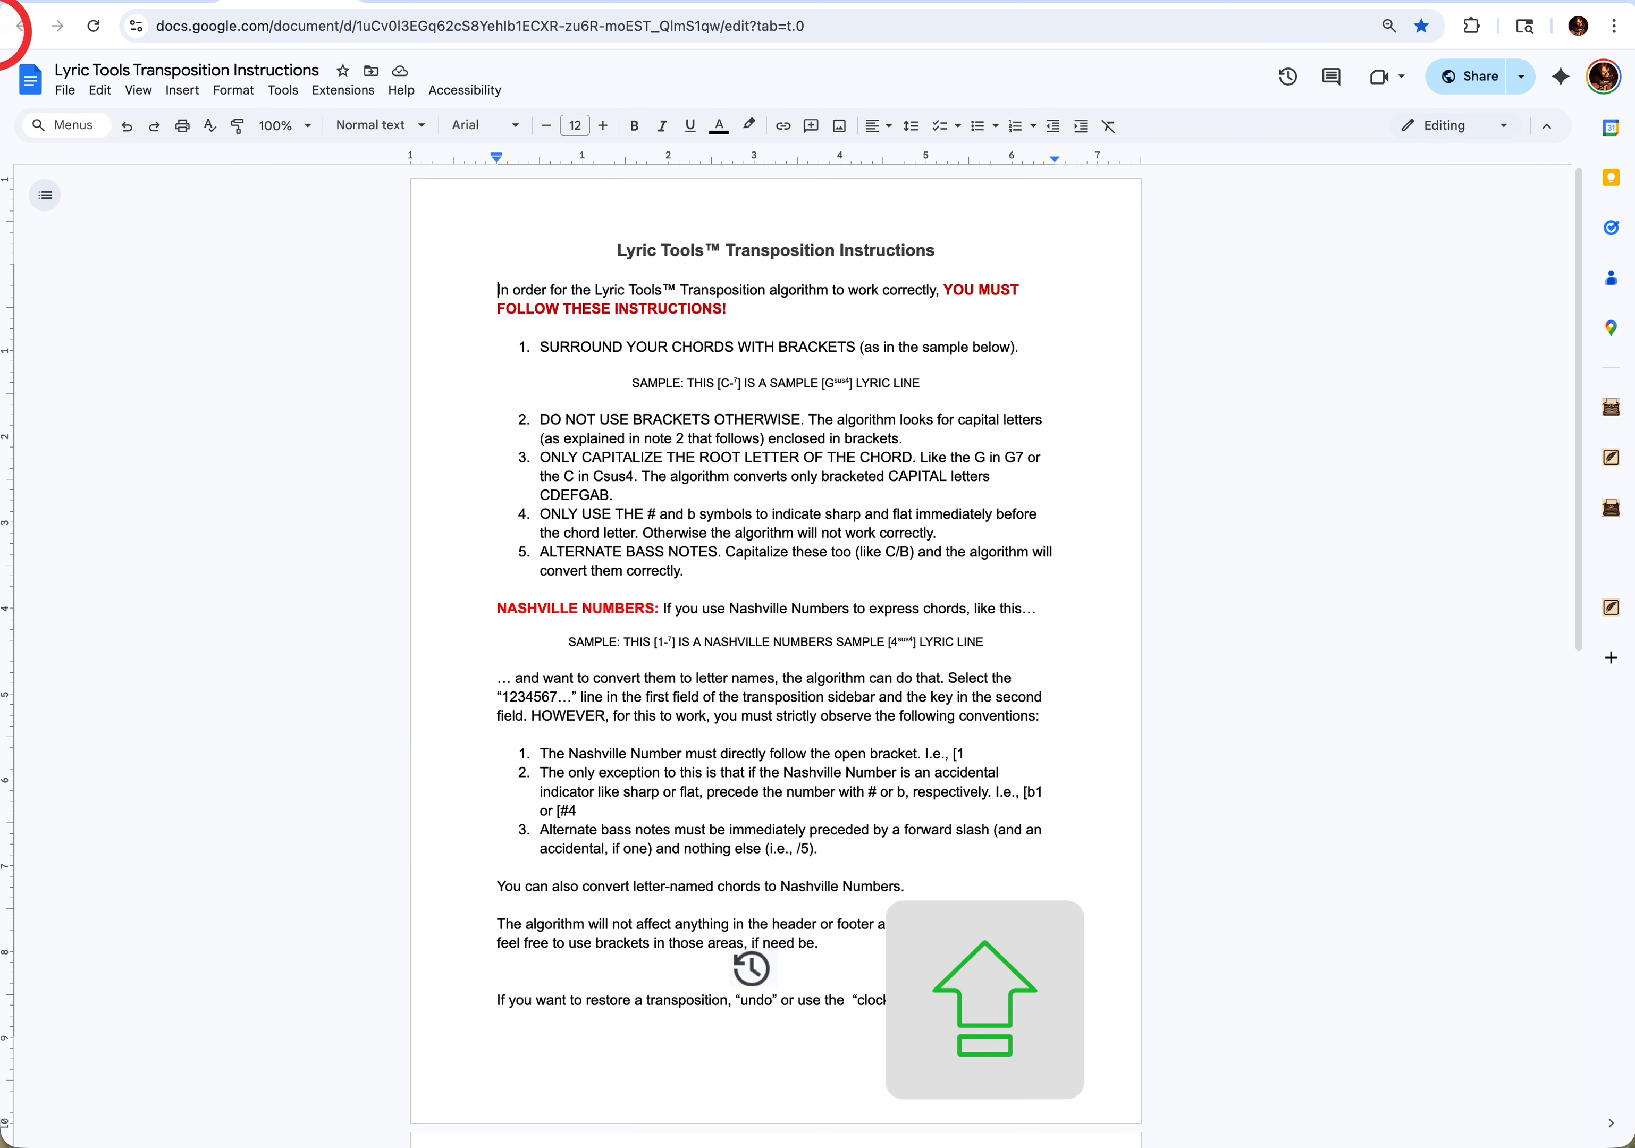
- Transpose the bracketed chords of the Soul Searchin' lyric from Nashville Numbers (1234567...) to the key of D
left_click(22, 26)
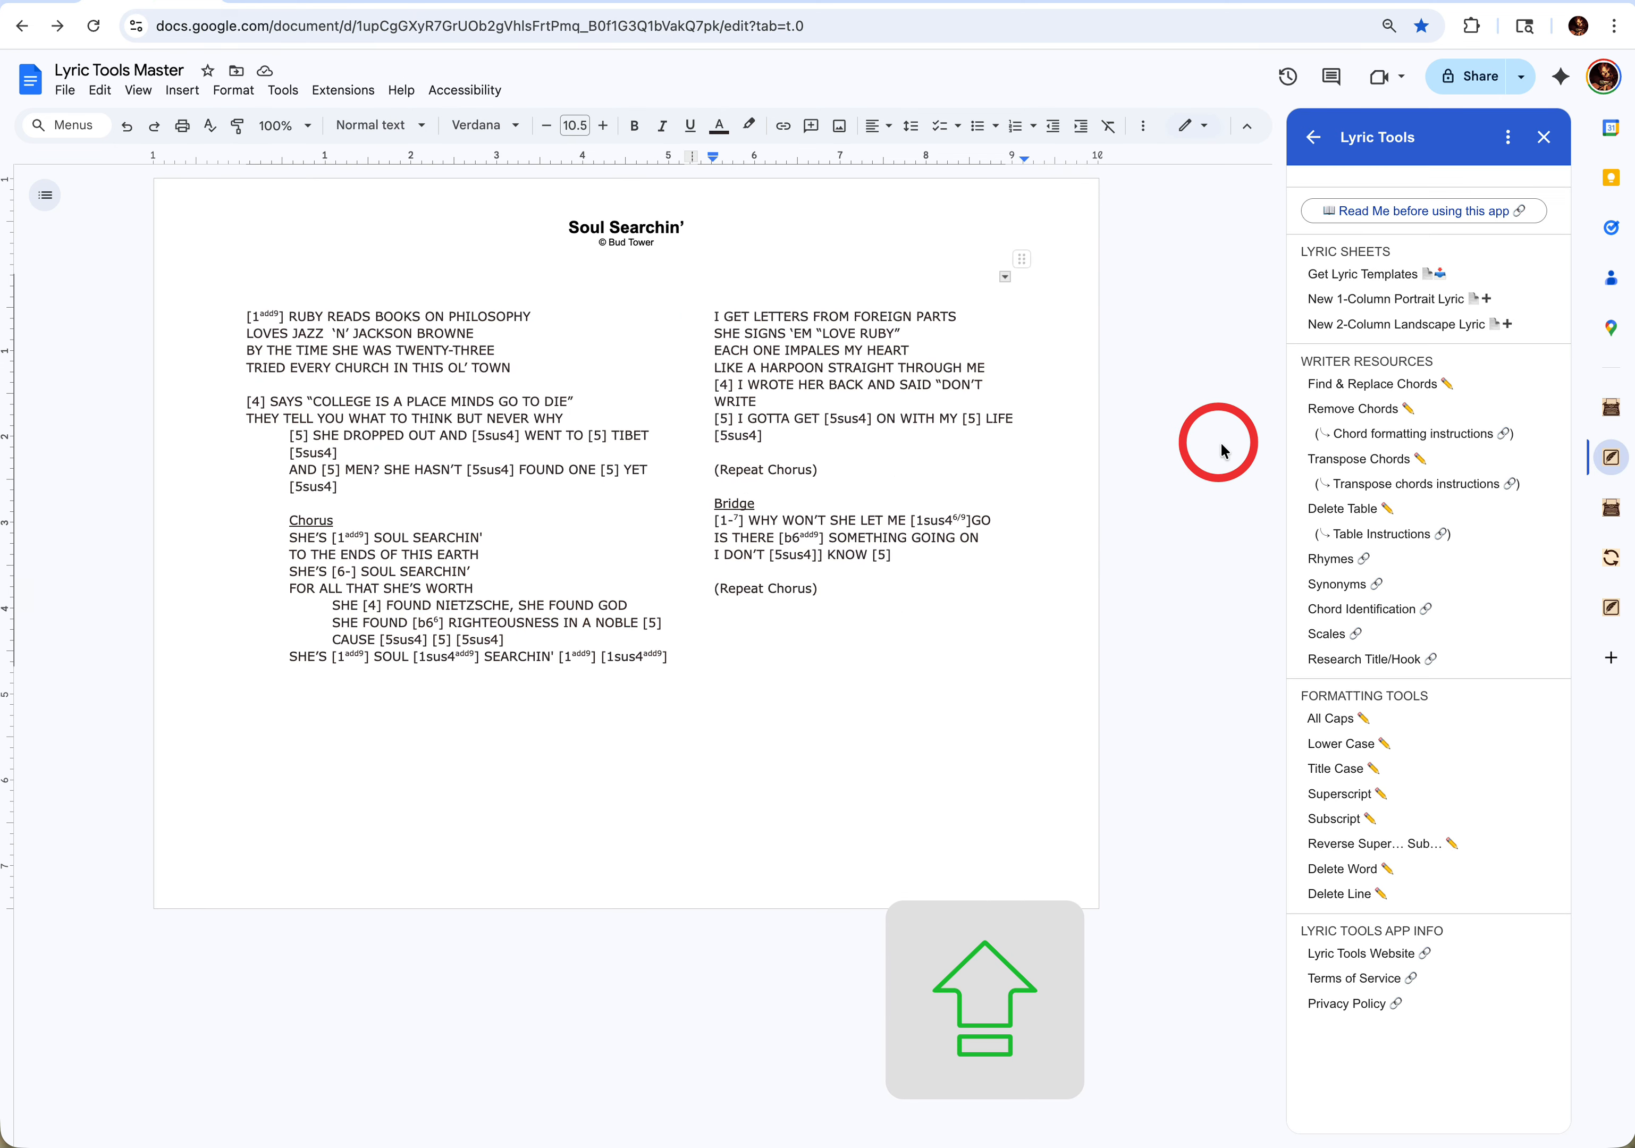
left_click(1330, 462)
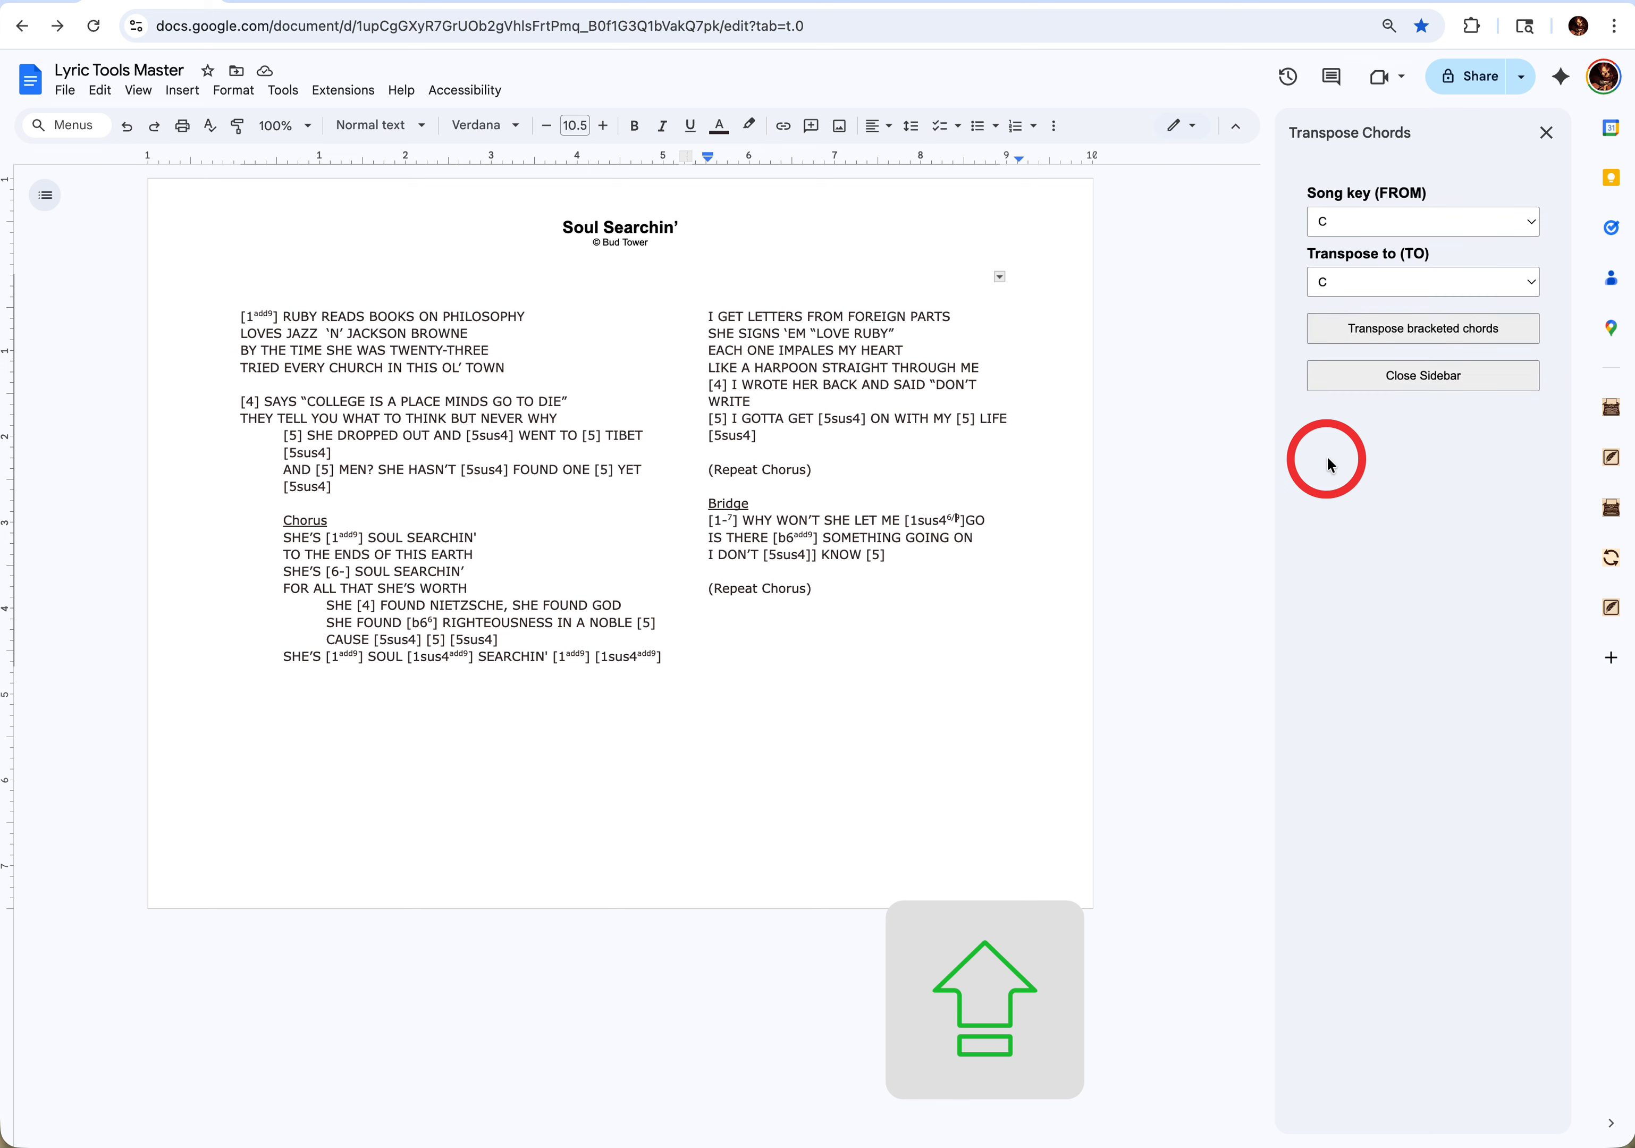
left_click(1323, 222)
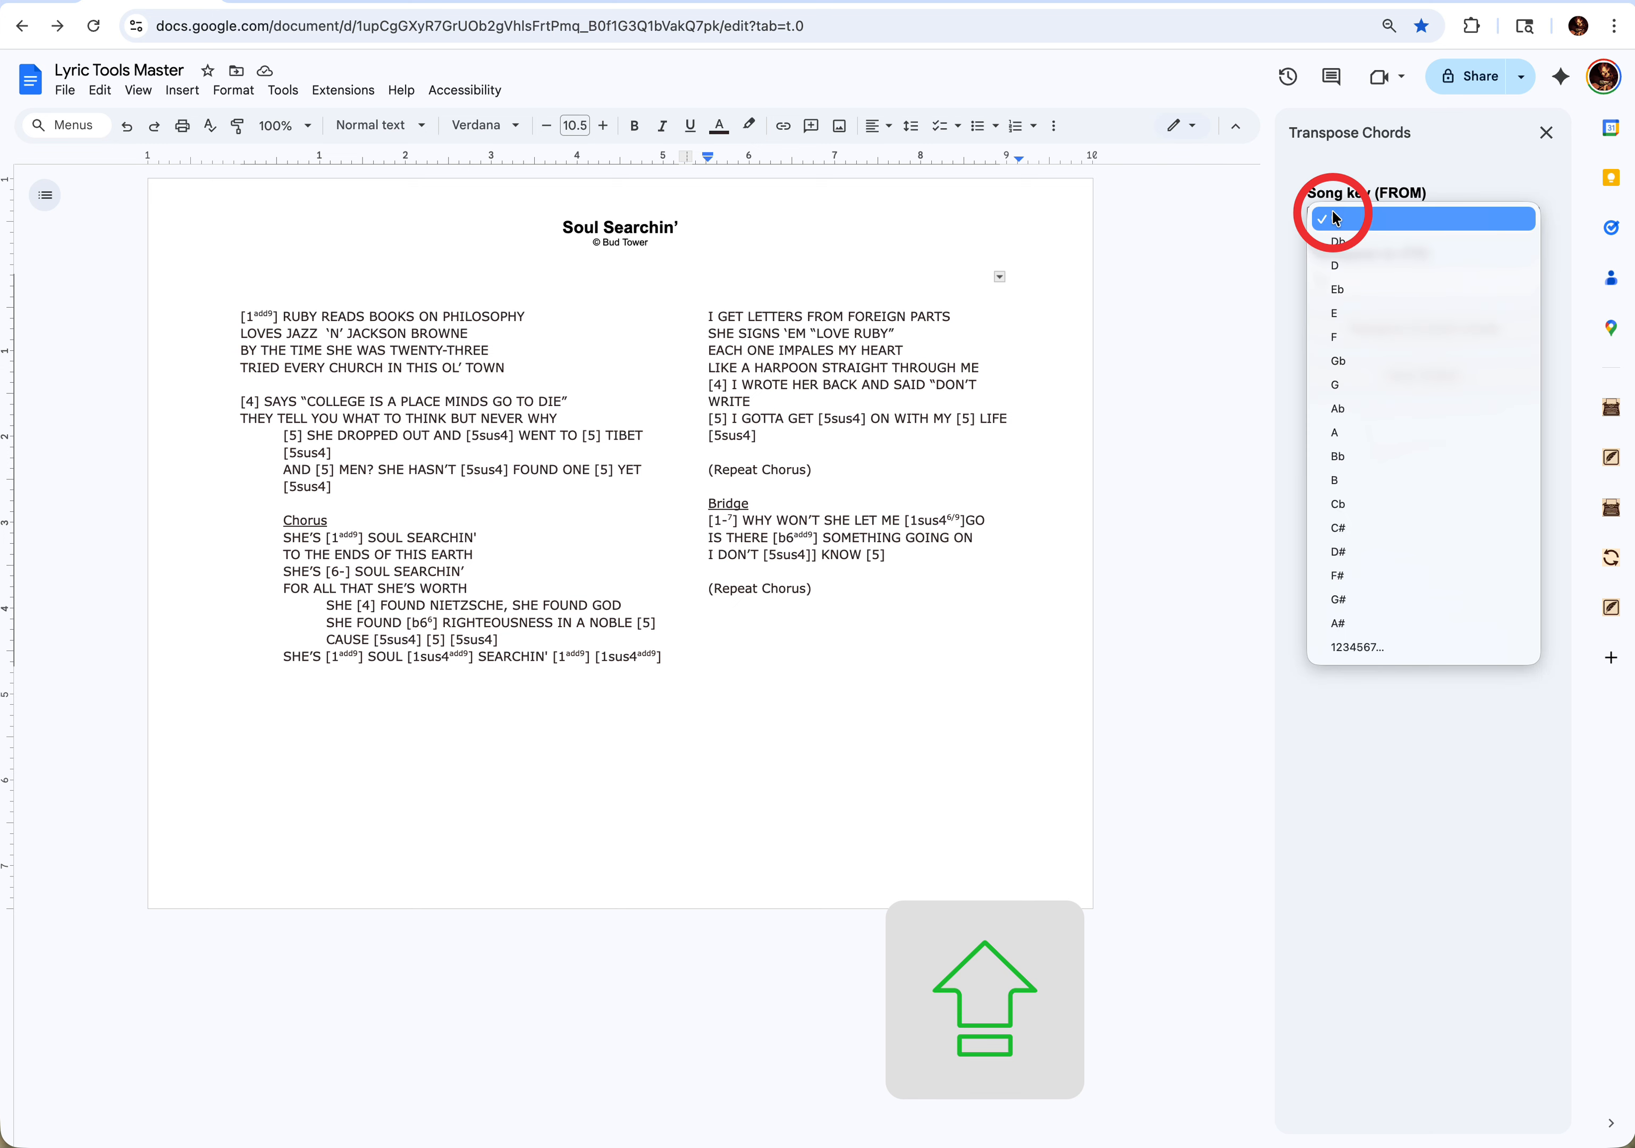
left_click(1365, 647)
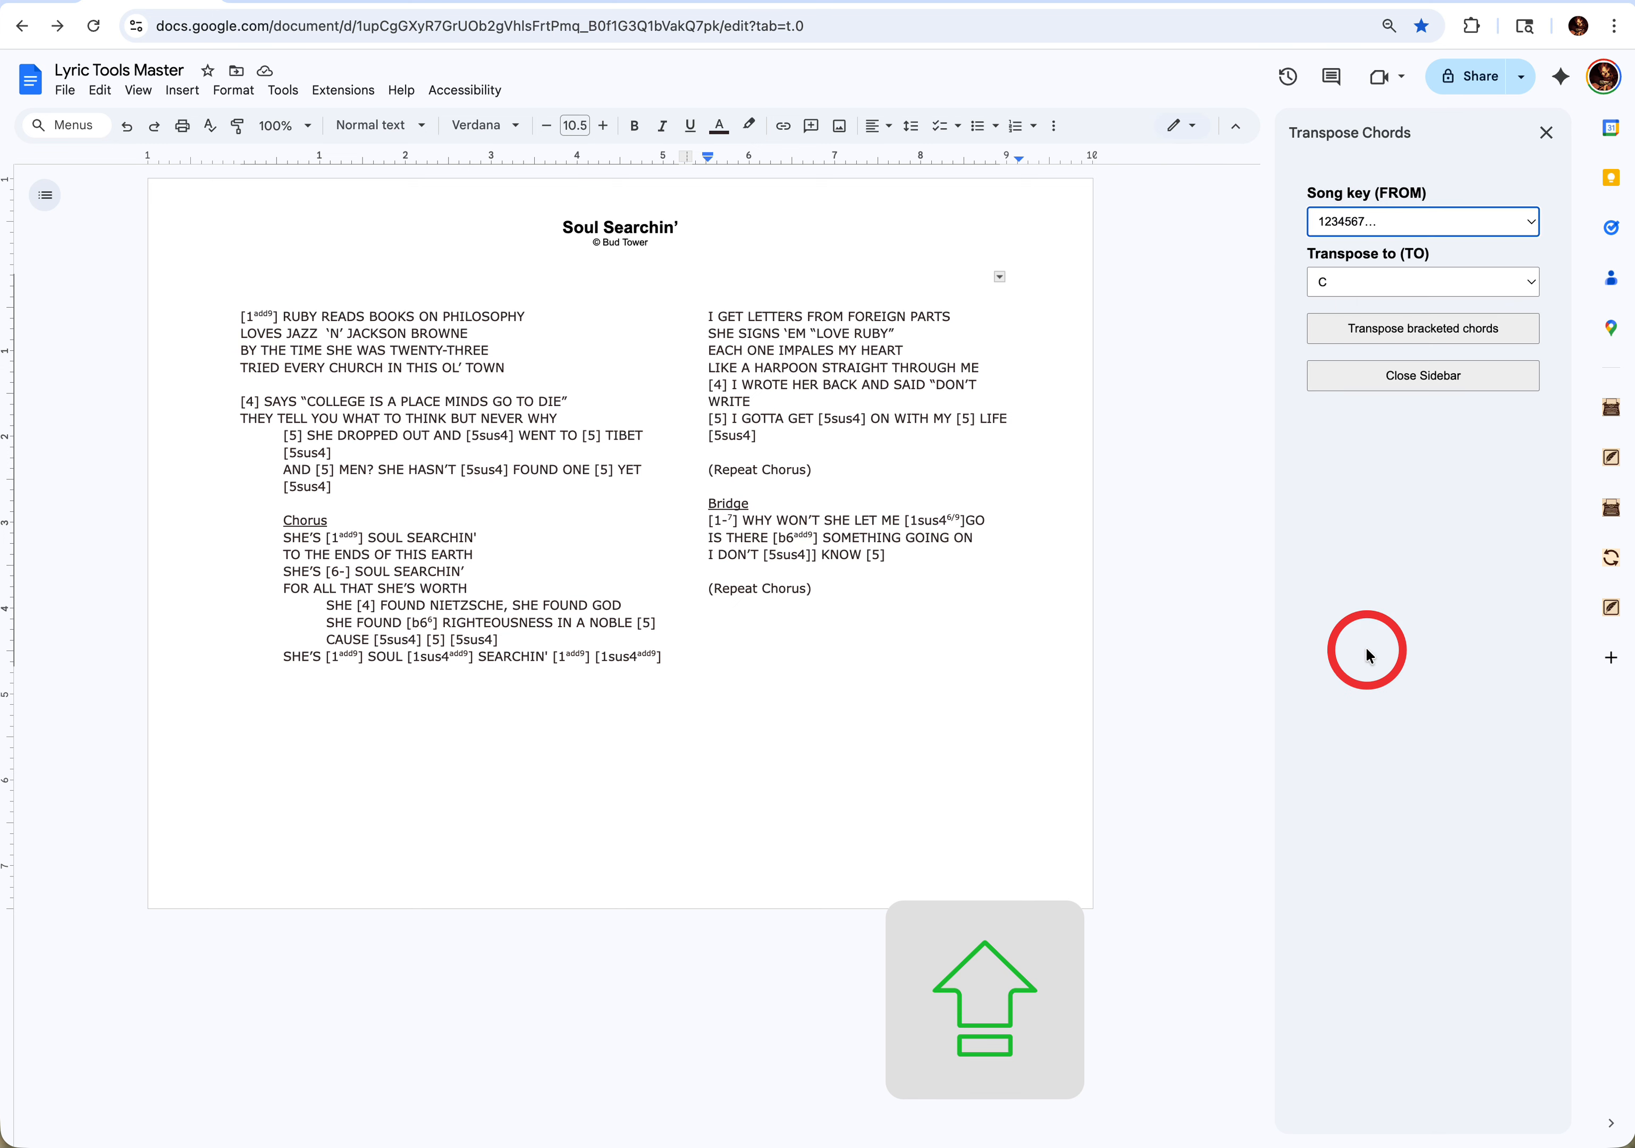
left_click(1368, 283)
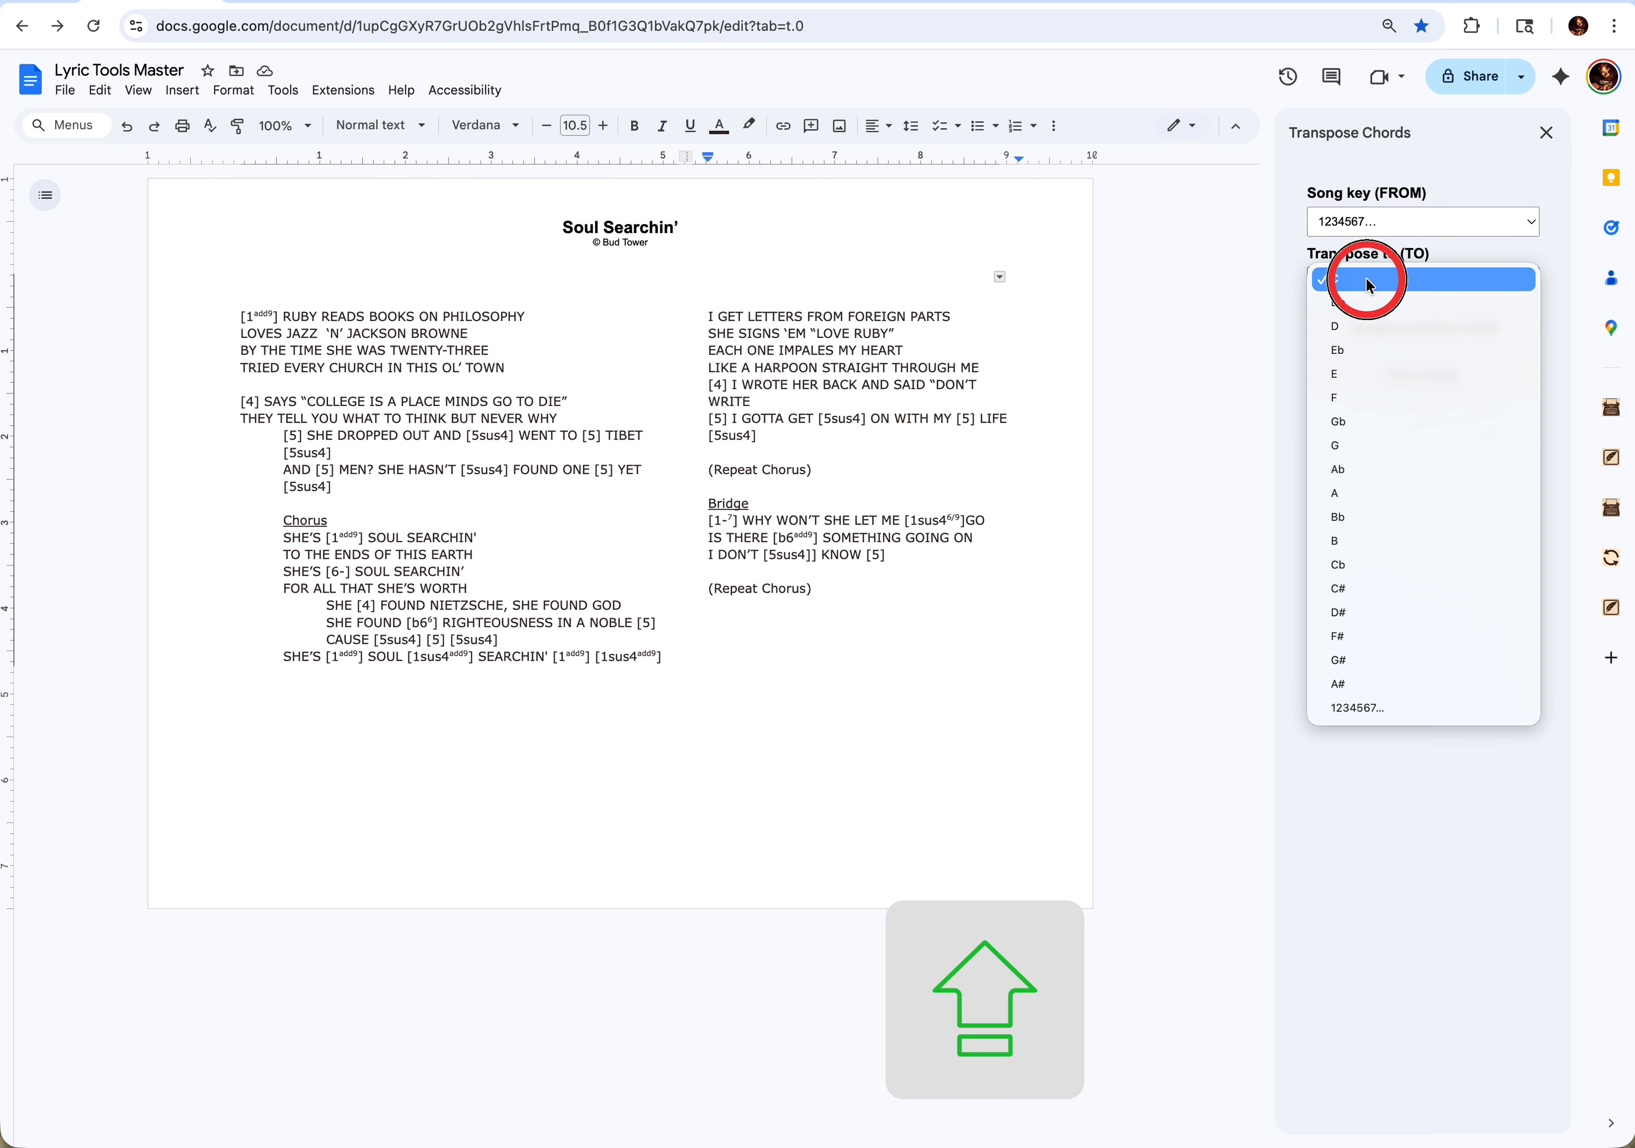
left_click(1363, 326)
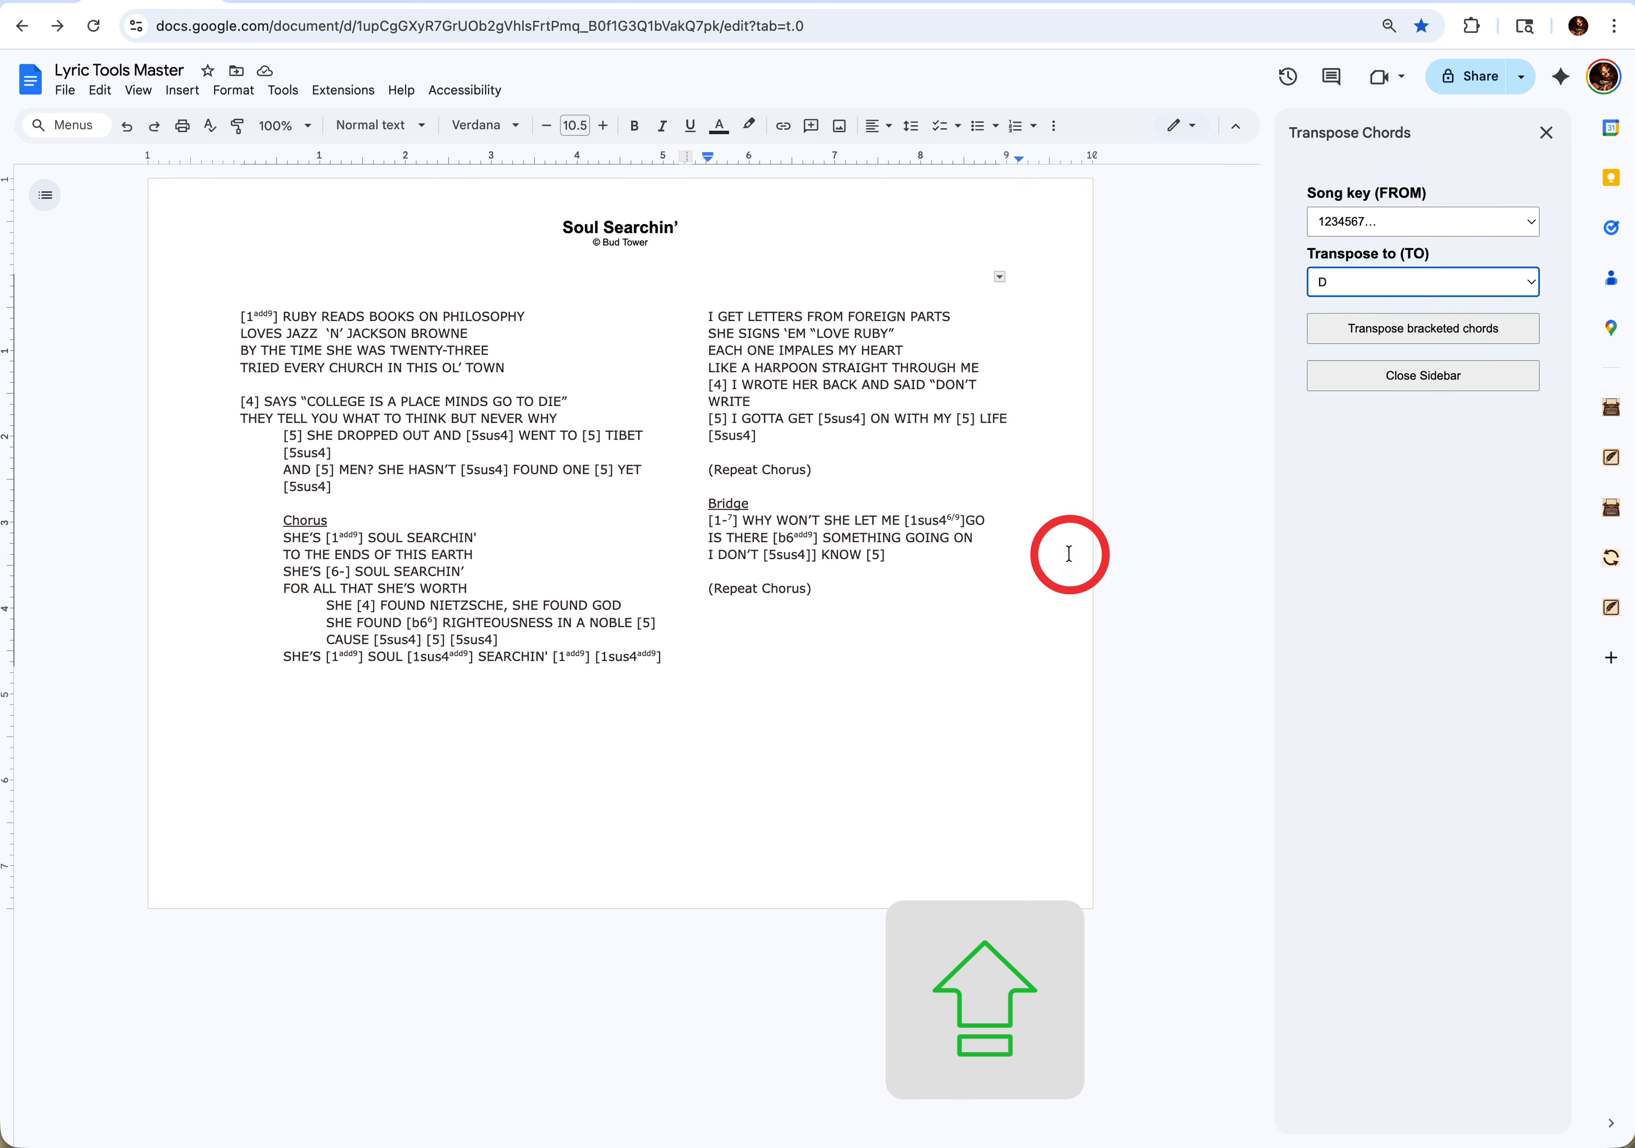
left_click(1378, 333)
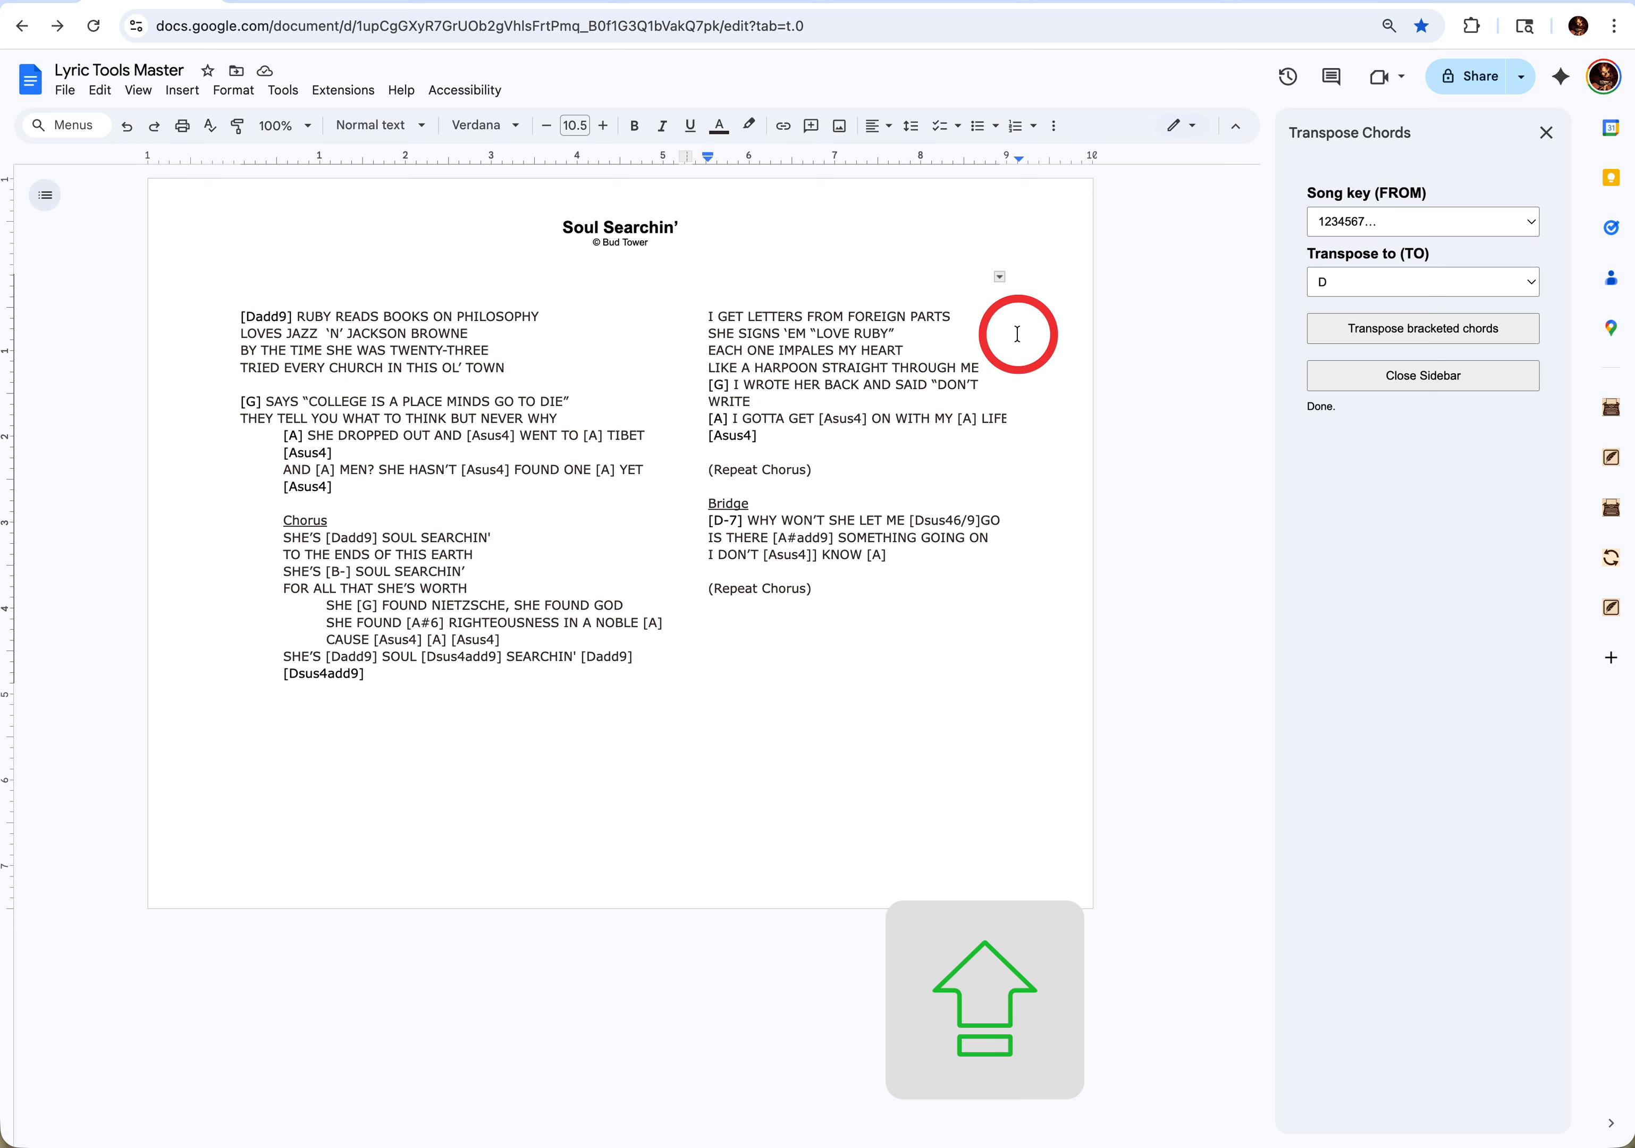
- Transpose the bracketed chords of the Soul Searchin' lyric from the key of D to Ab
left_click(1363, 220)
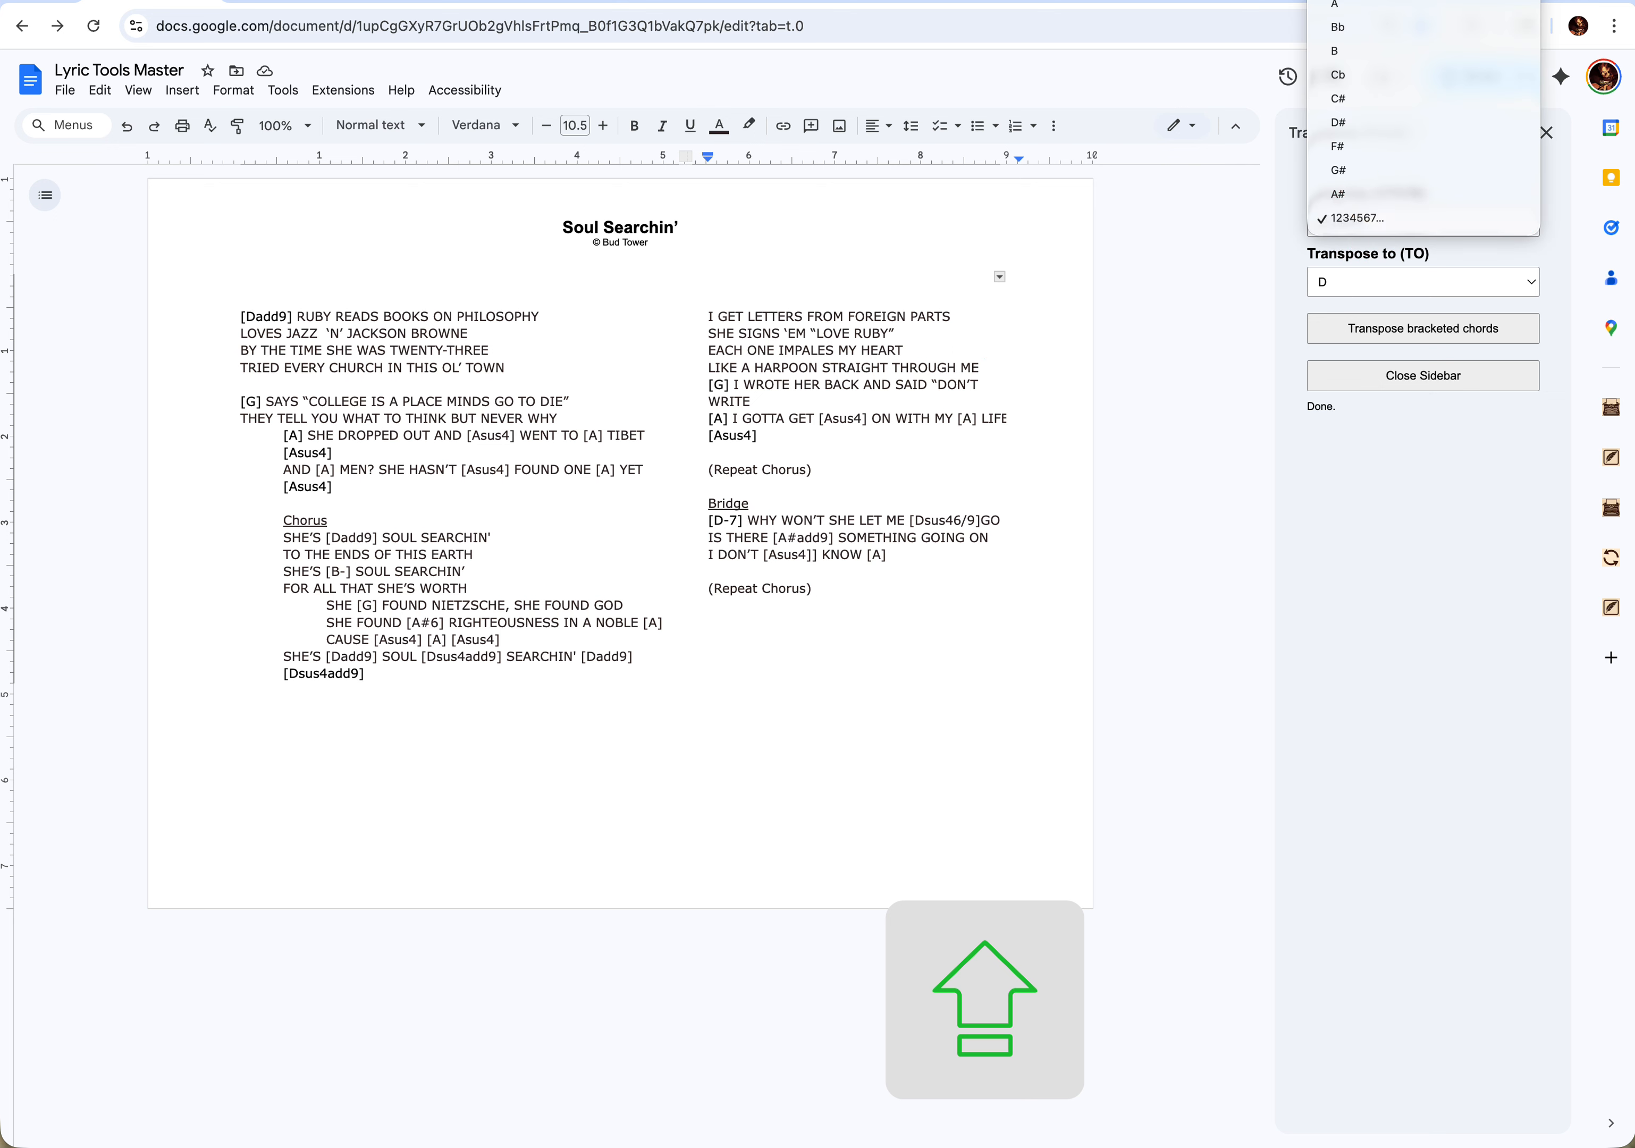
scroll(1423, 118, "up", 2)
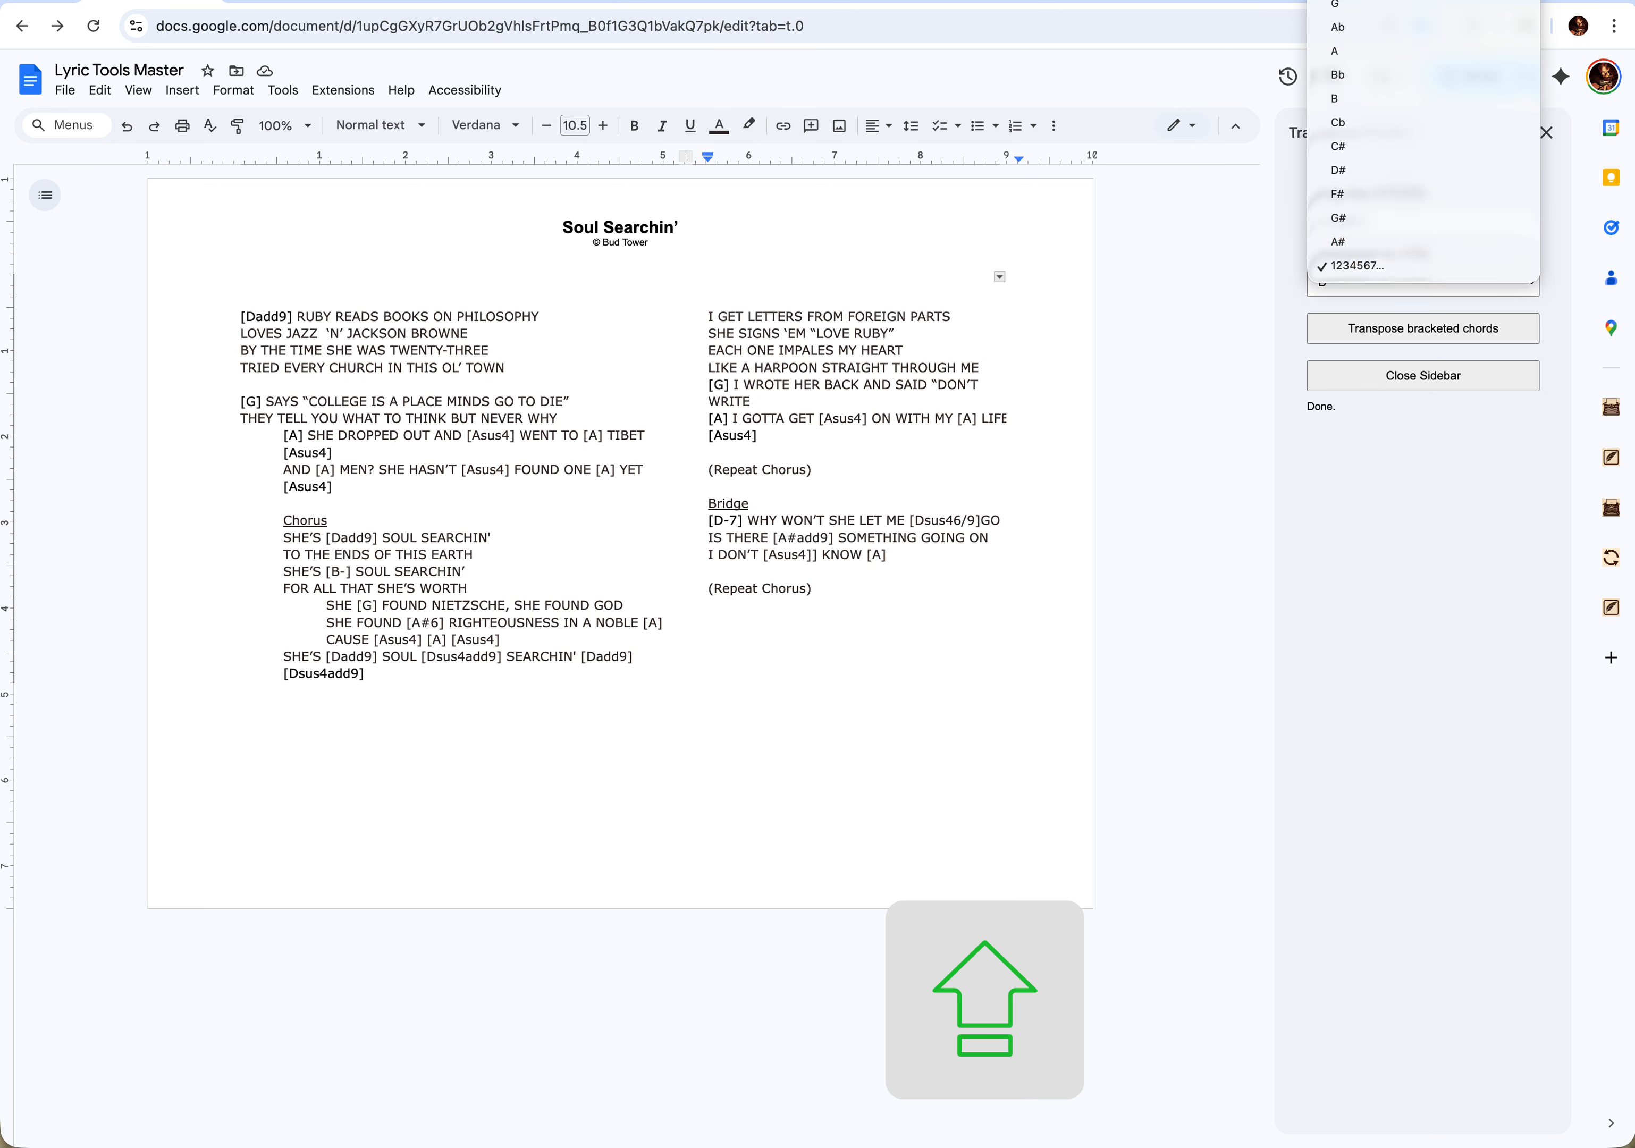
left_click(1358, 8)
left_click(1359, 280)
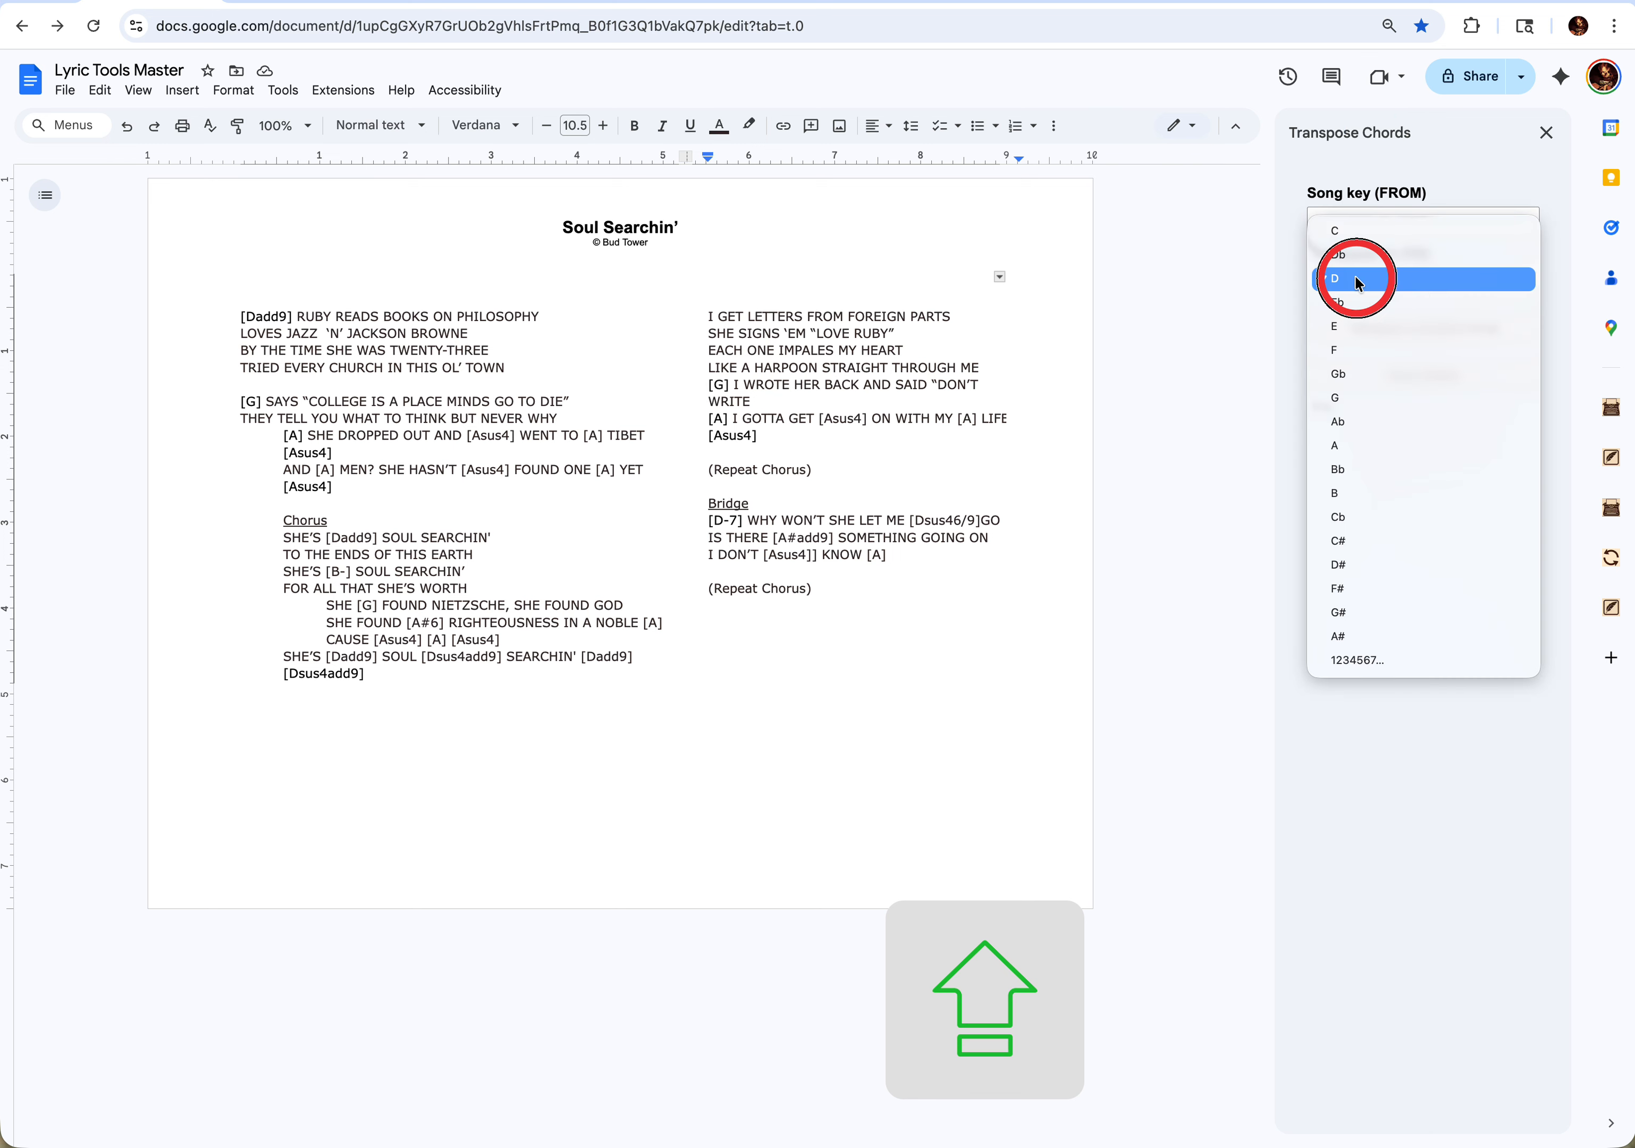
left_click(1346, 421)
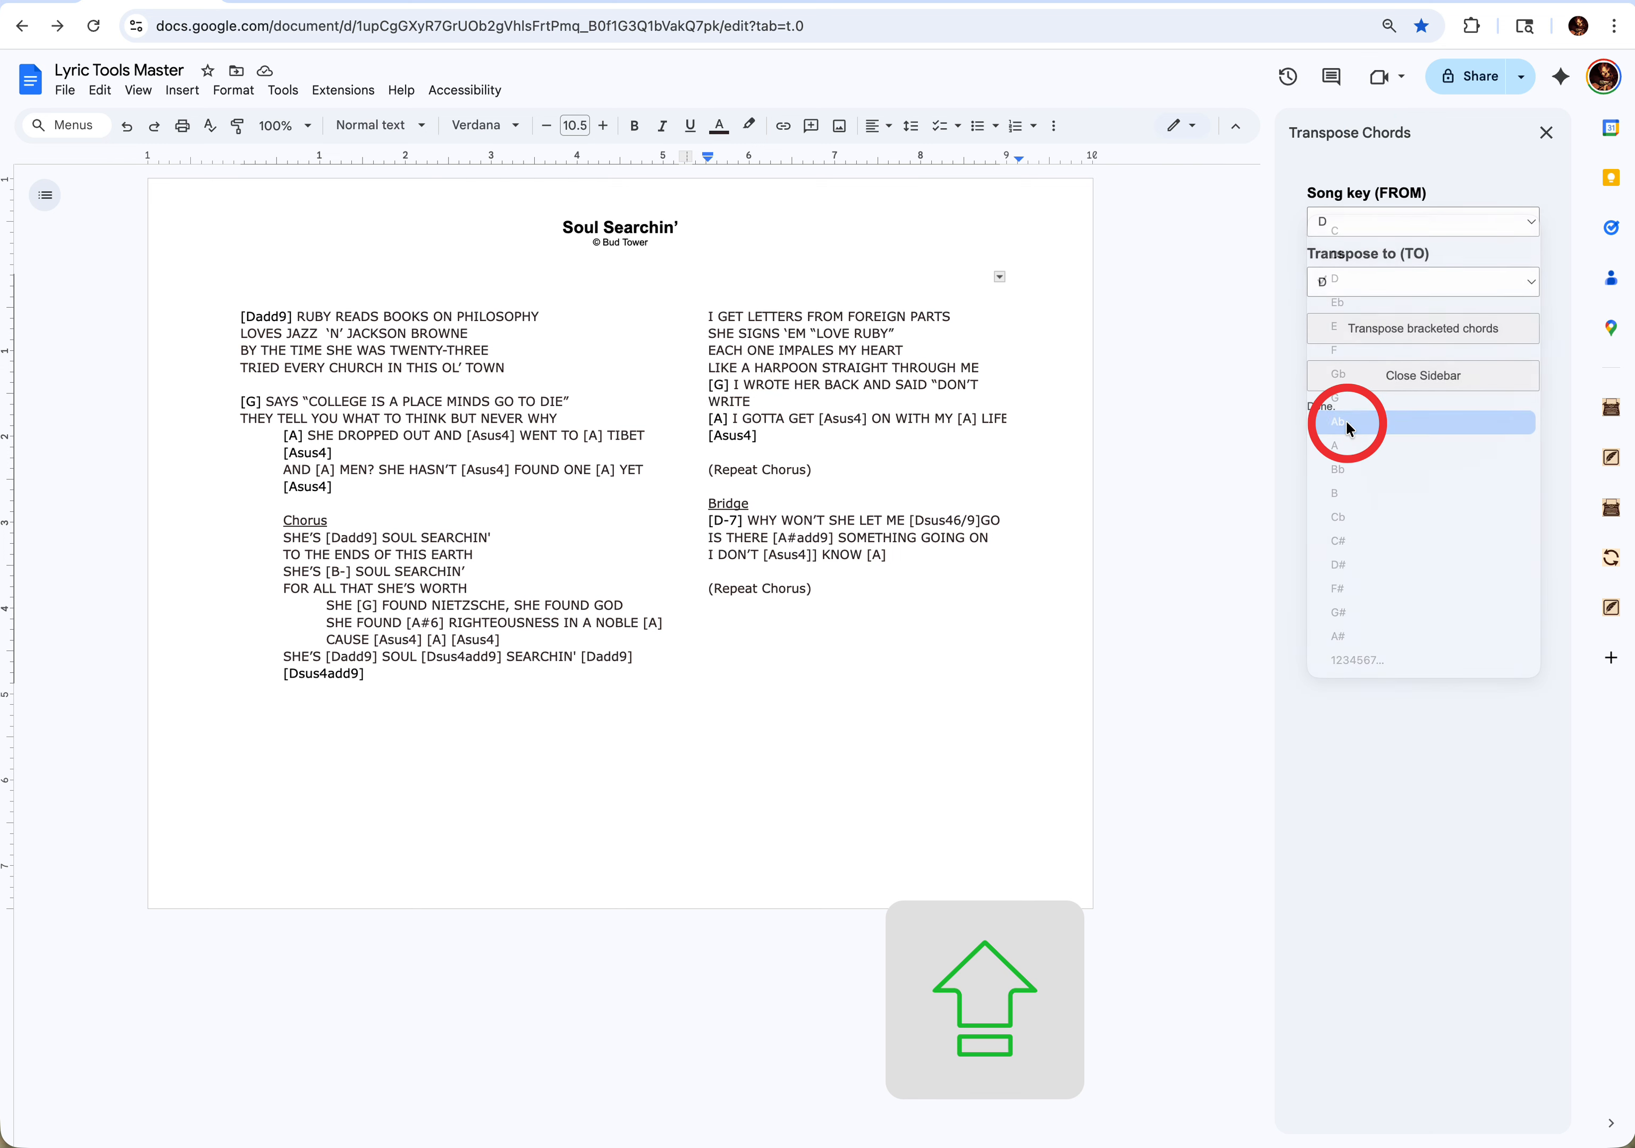
left_click(1342, 338)
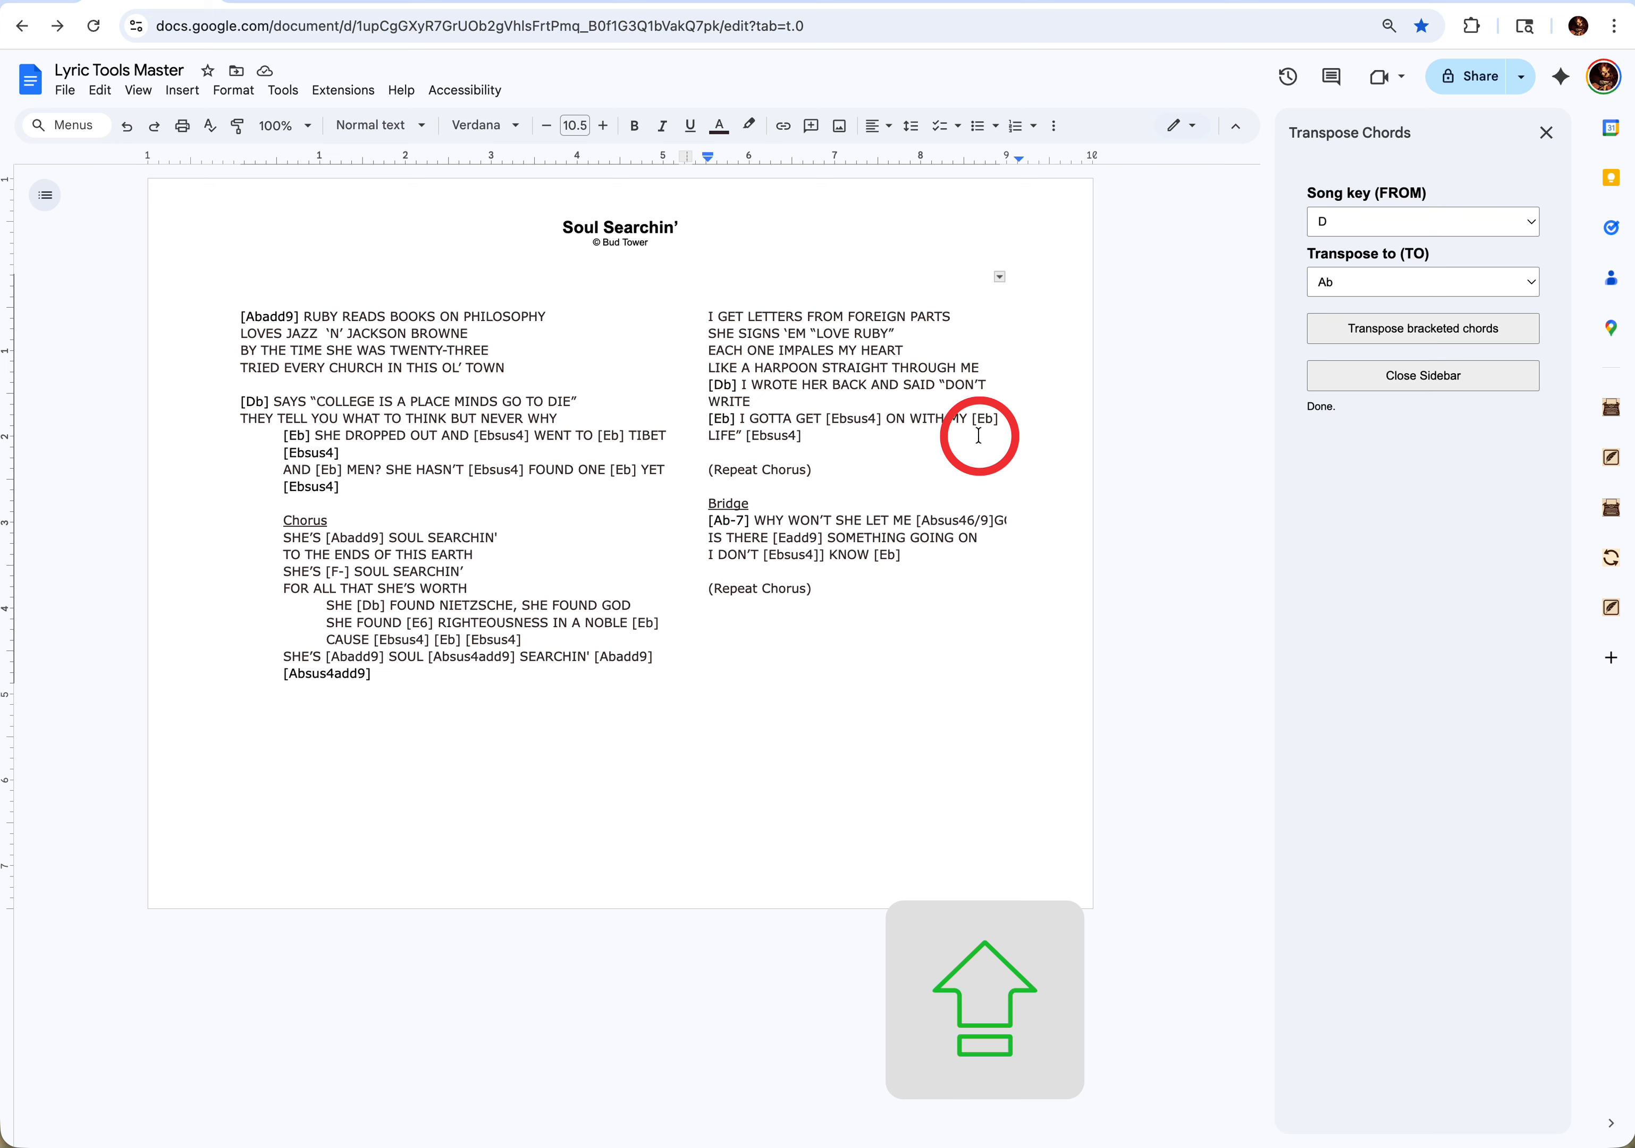
- Superscript the "sus" of the first [Ebsus4] chord in the Chorus's CAUSE line with Lyric Tools, and reverse it to normal text
double_click(404, 639)
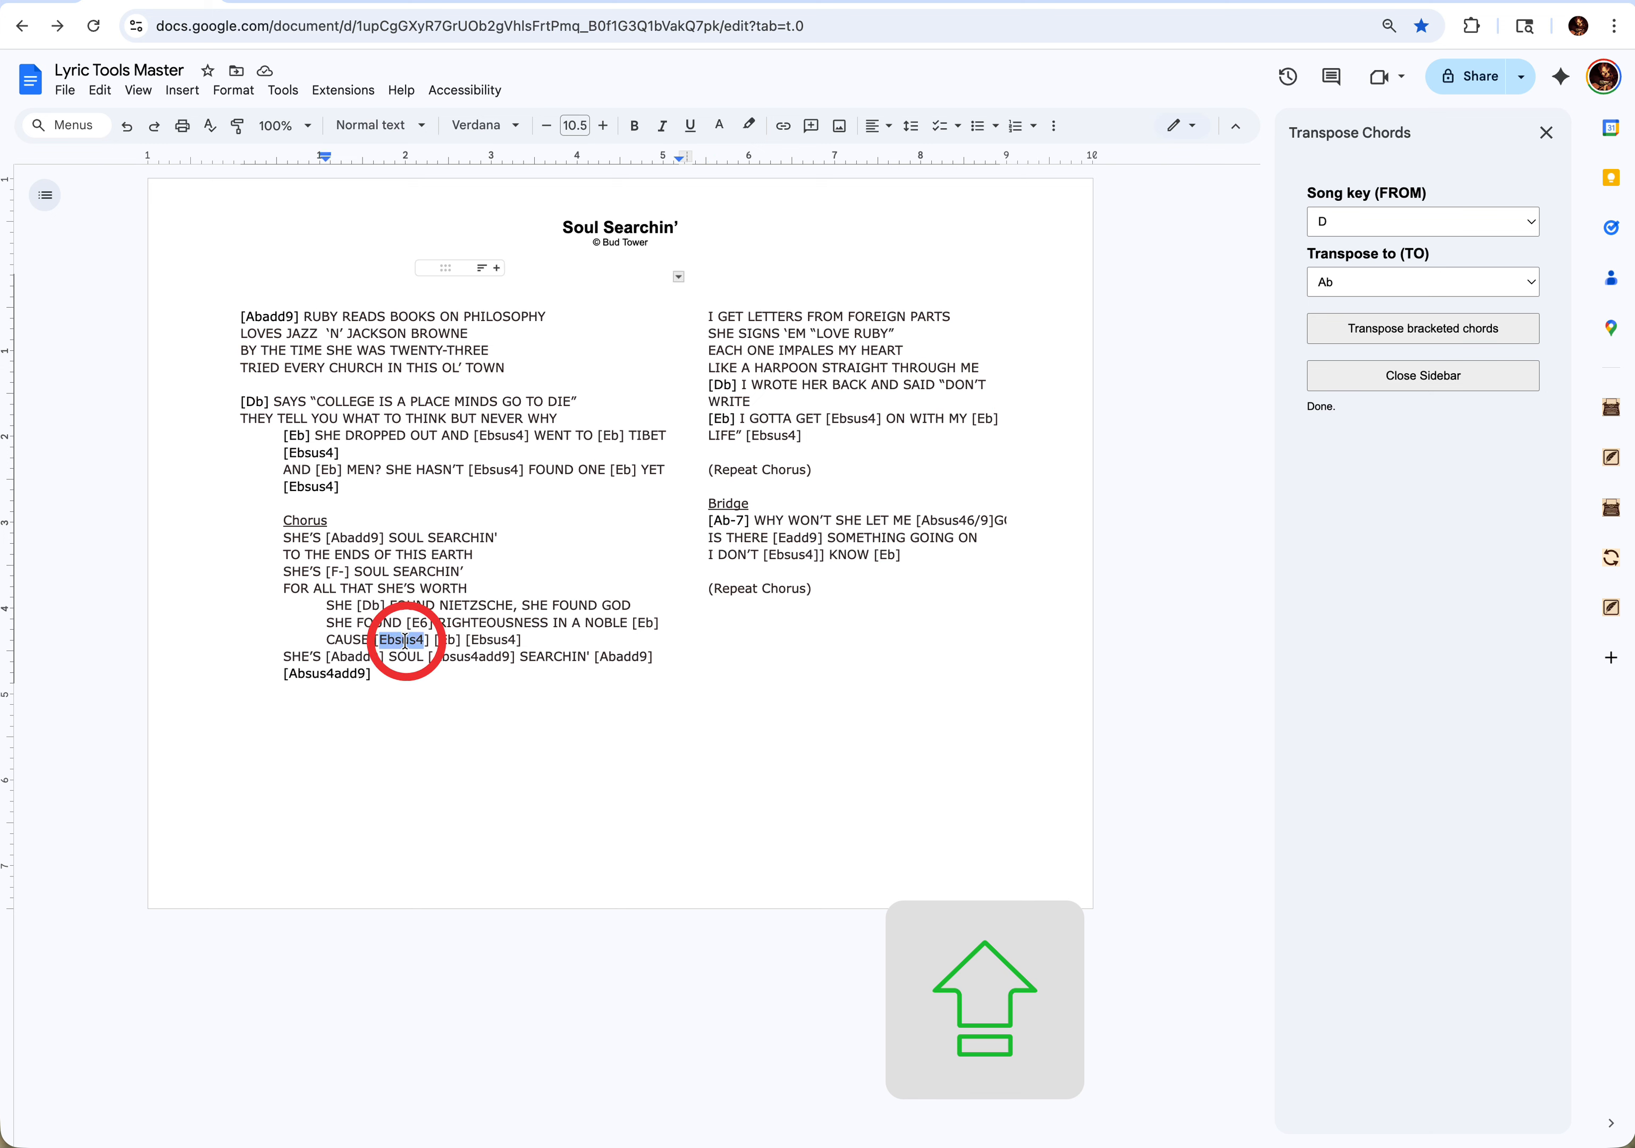
left_click(406, 639)
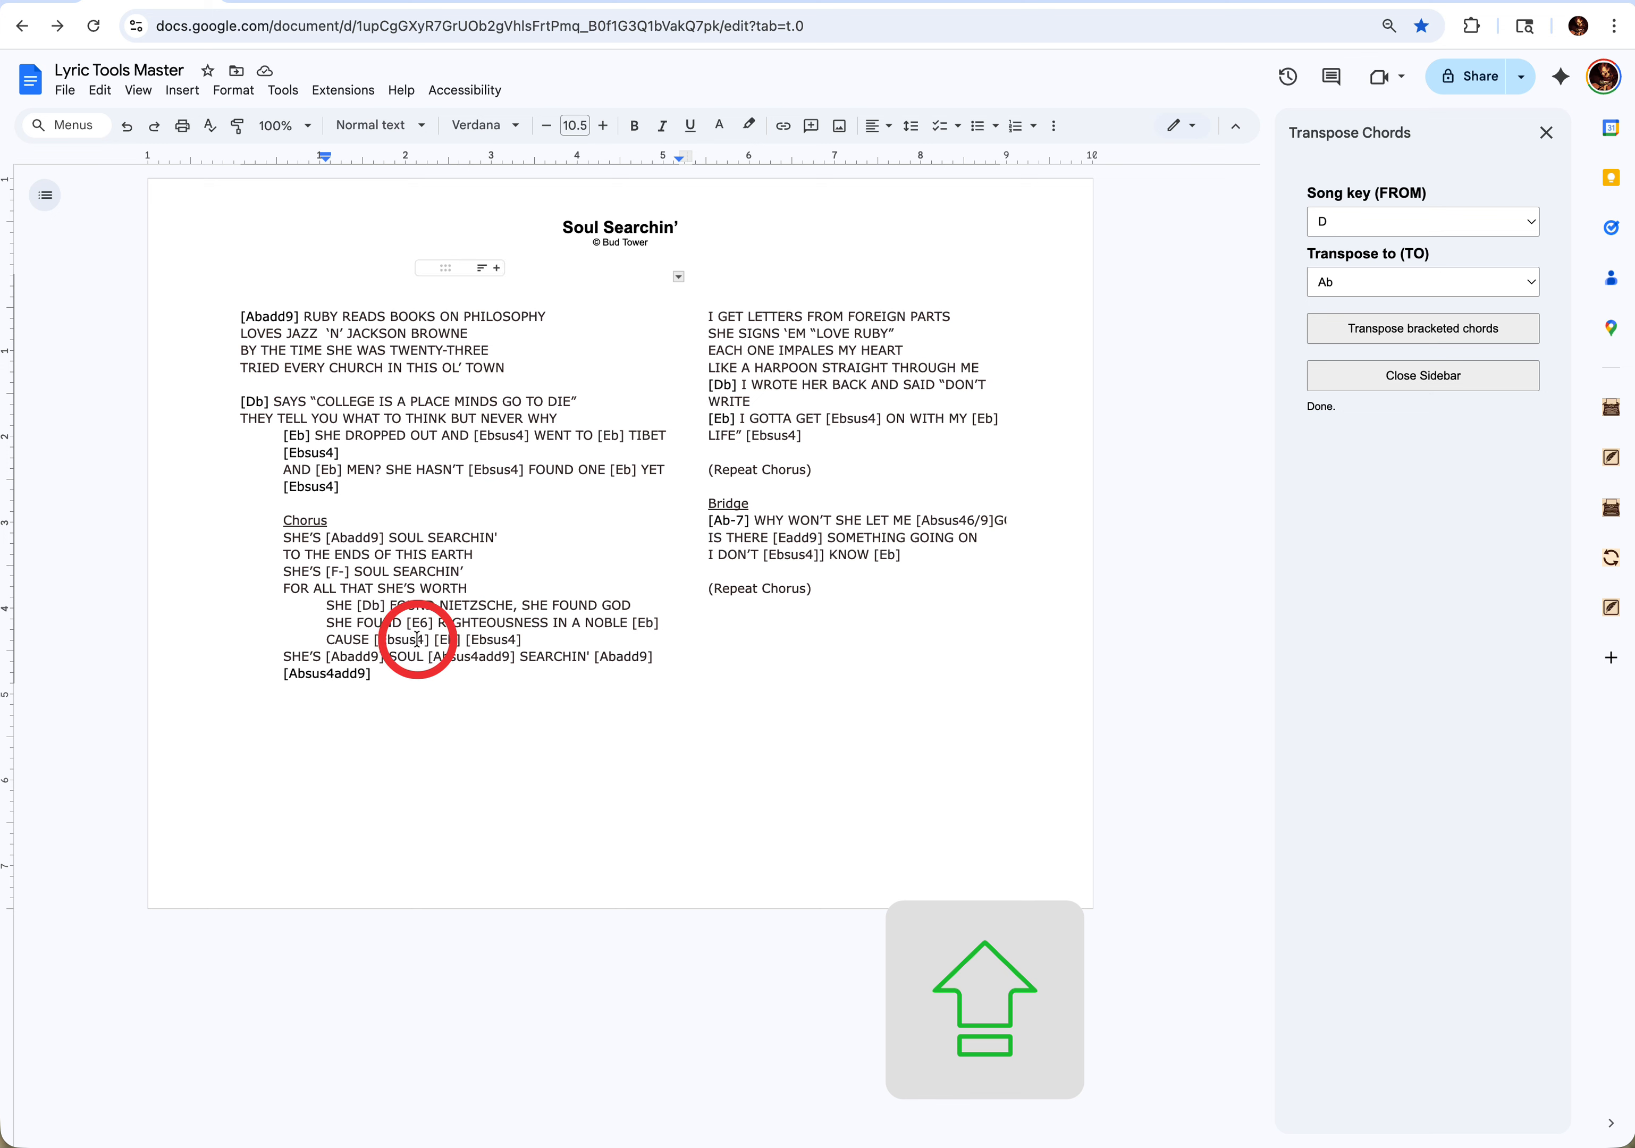
left_click(1366, 351)
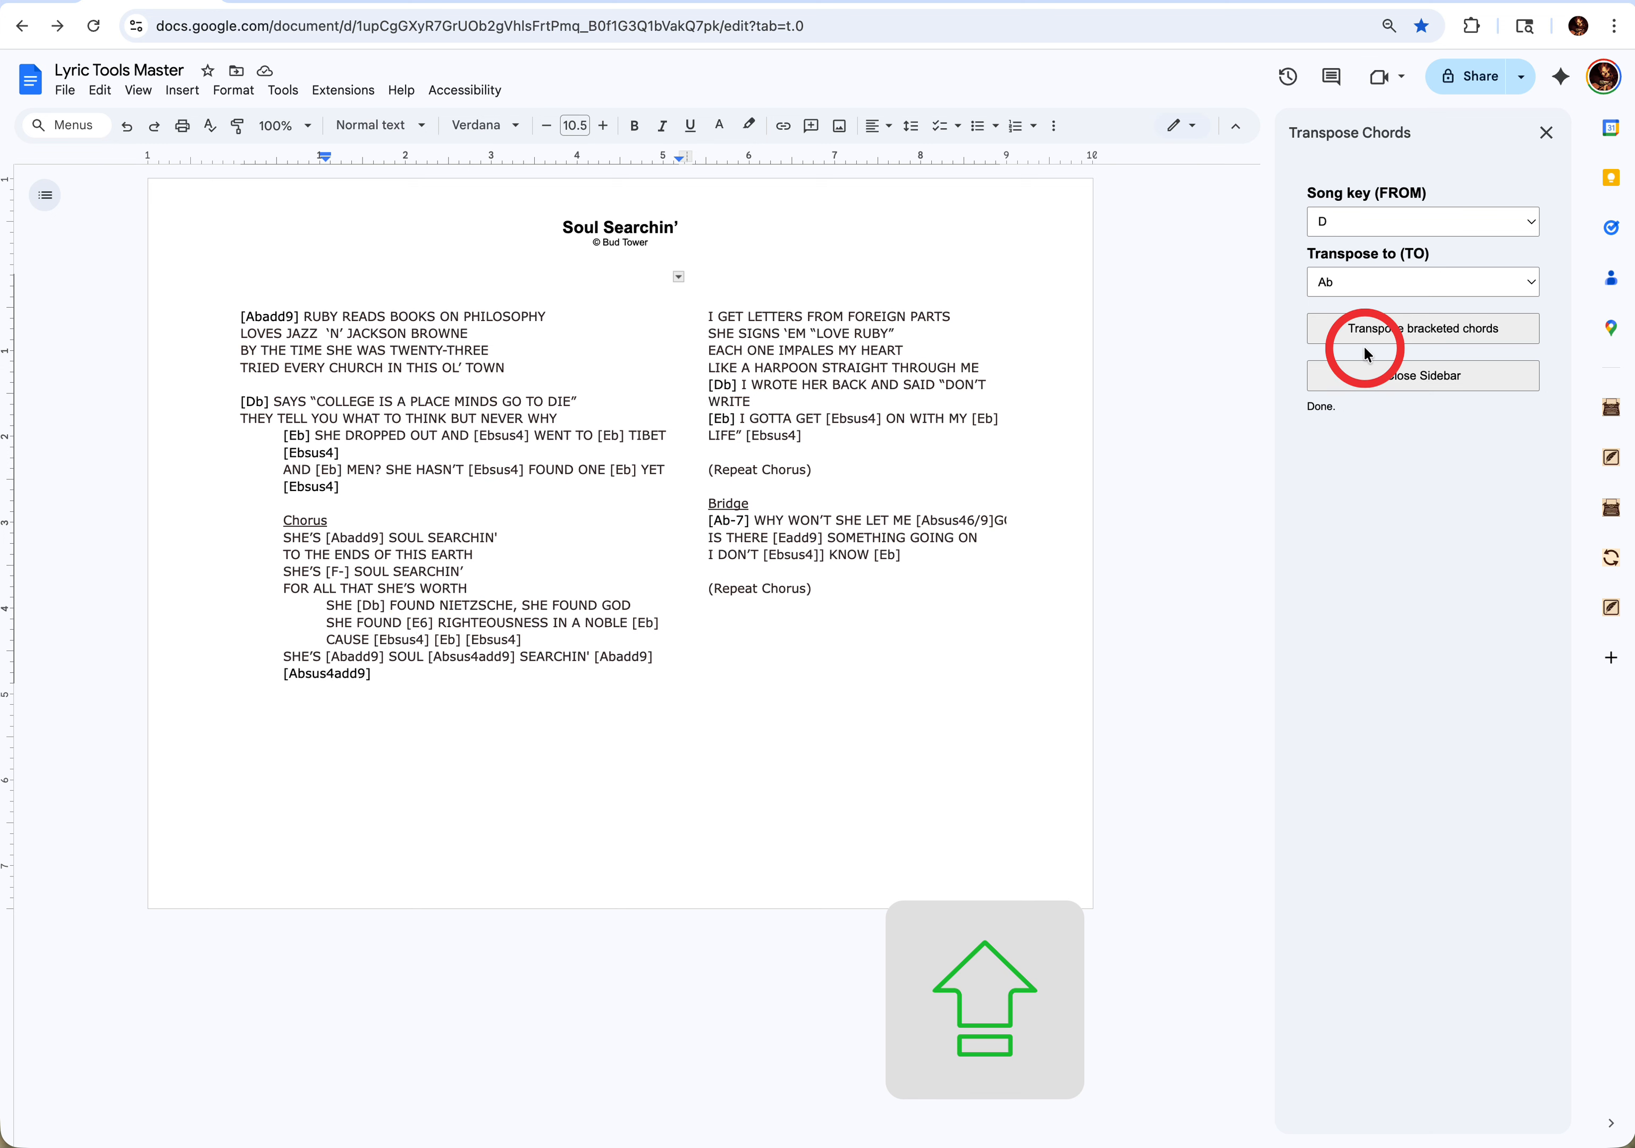
key("shift+Left")
key("shift+Left")
key("shift+Left")
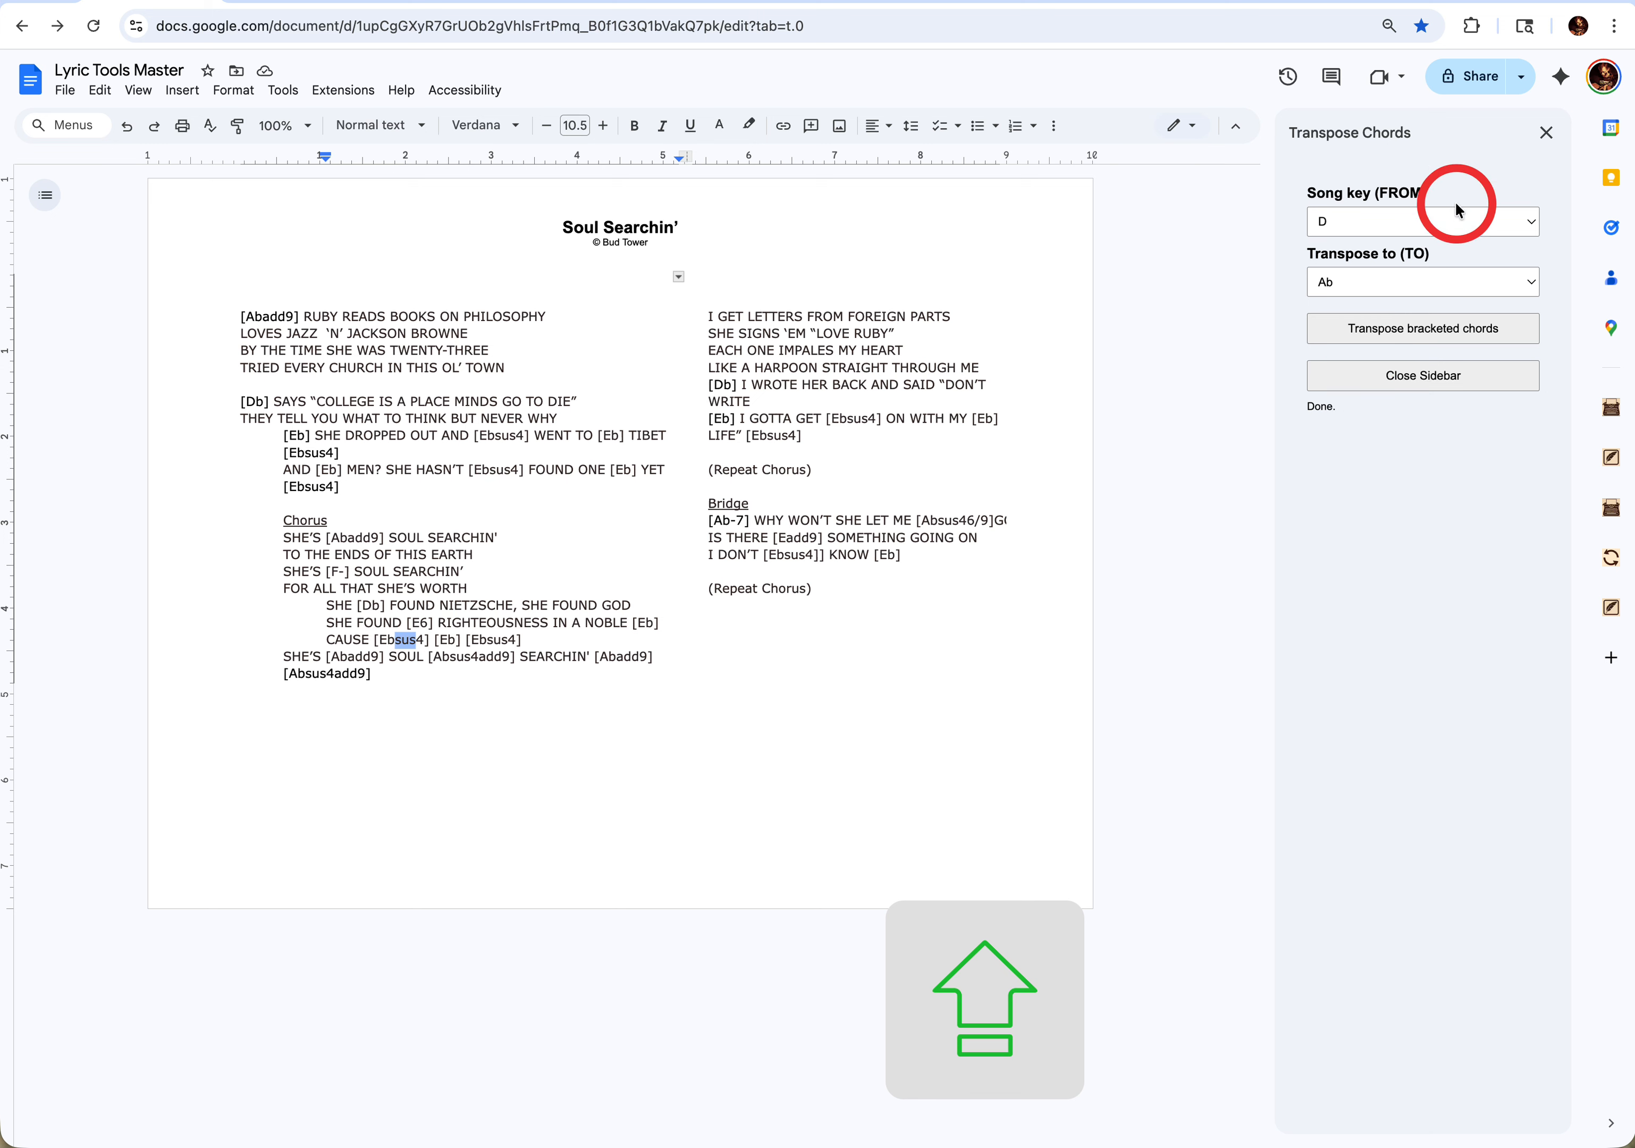
left_click(1438, 376)
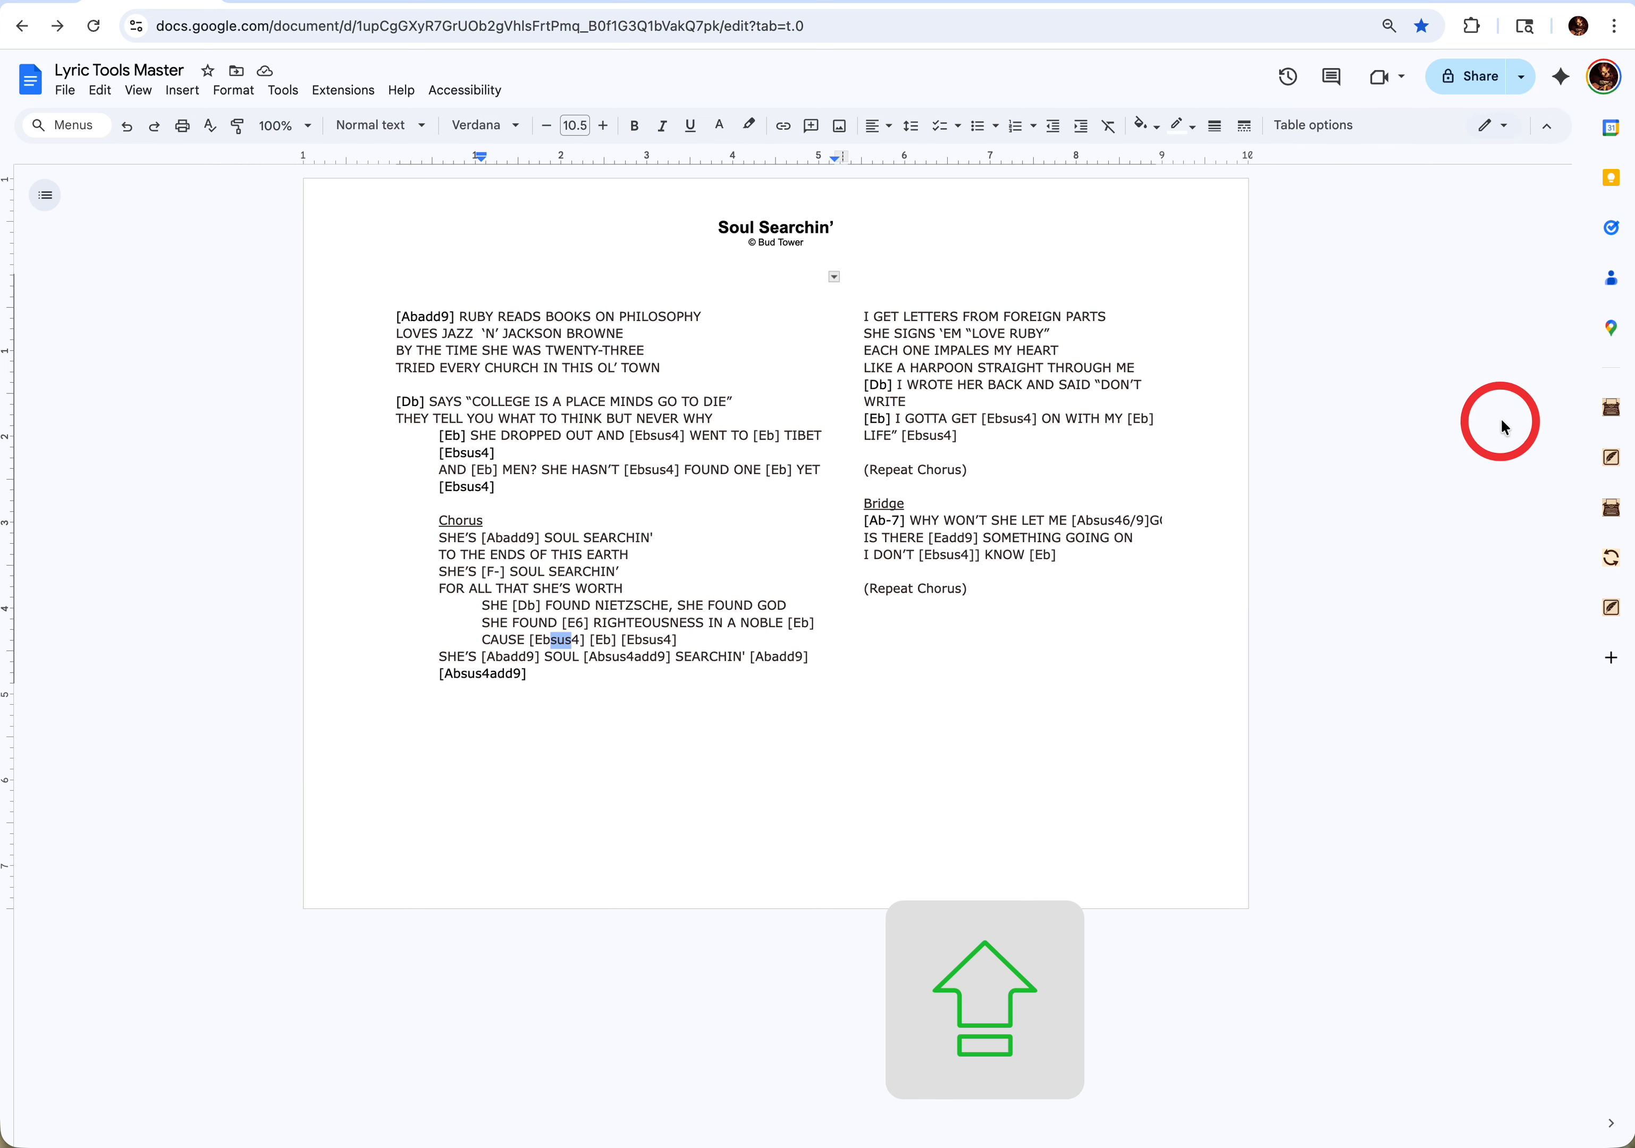
left_click(1610, 460)
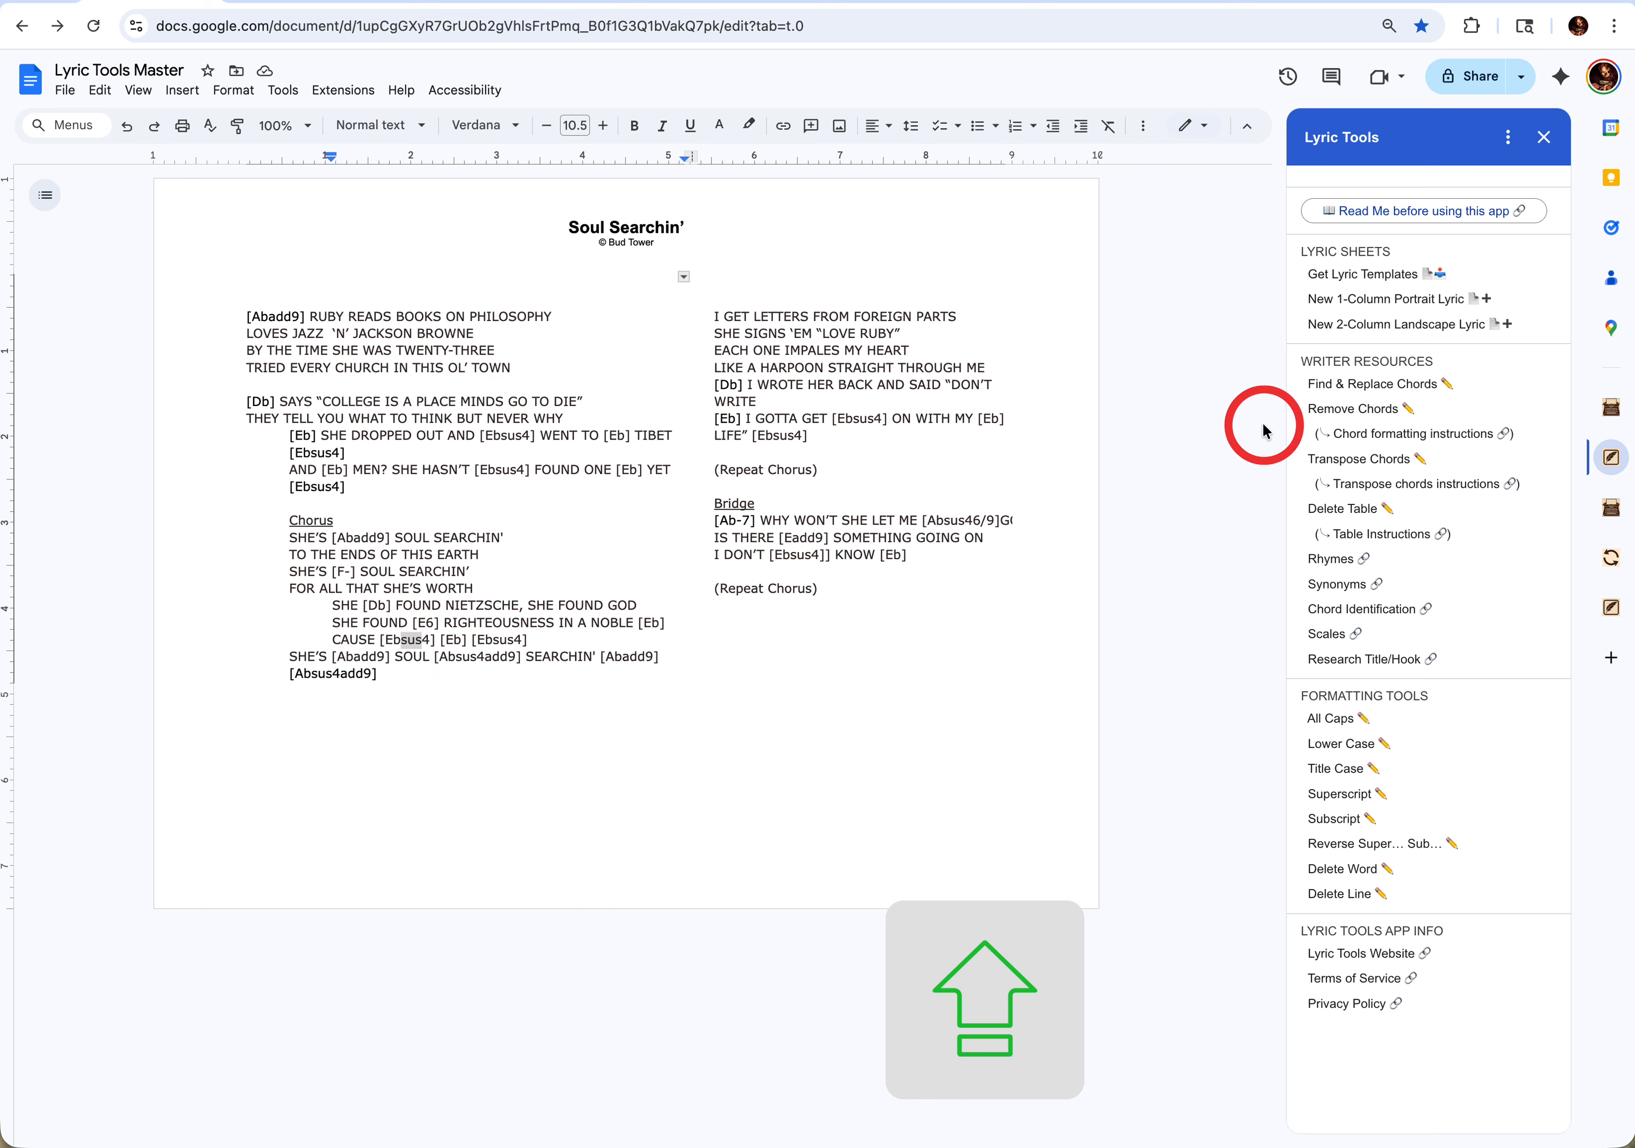
left_click(1341, 794)
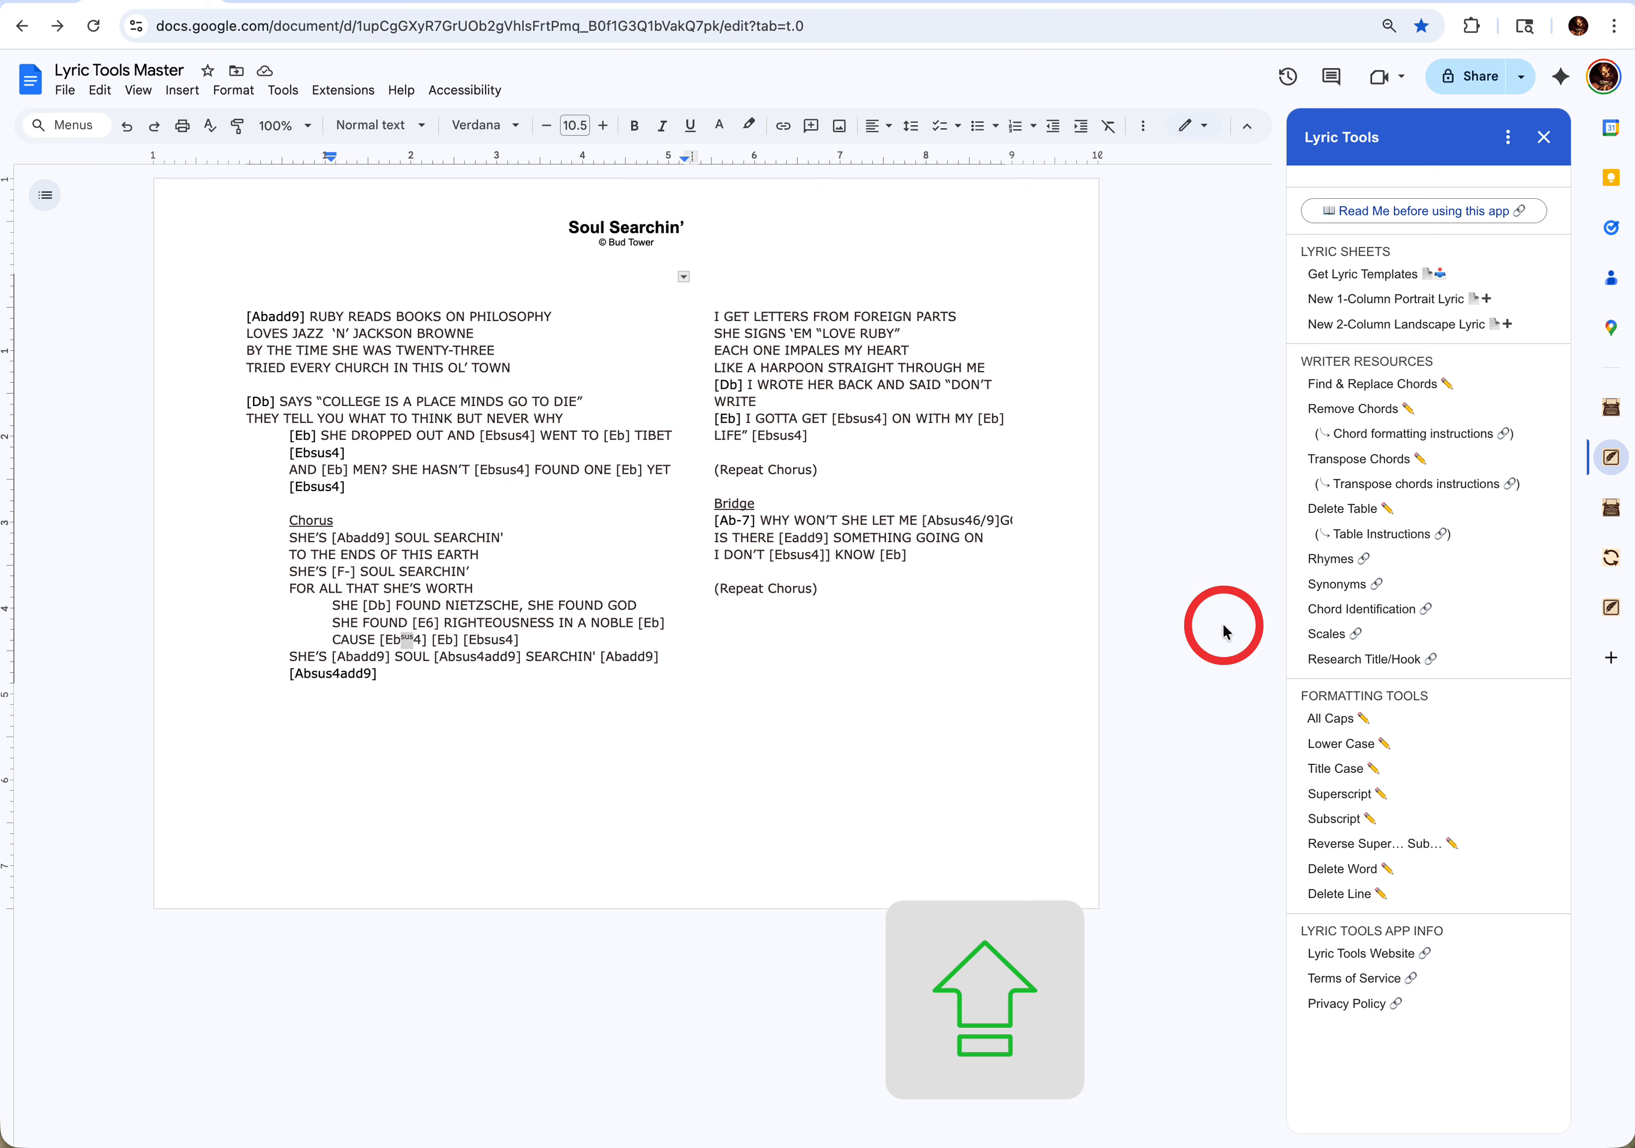
left_click(1387, 849)
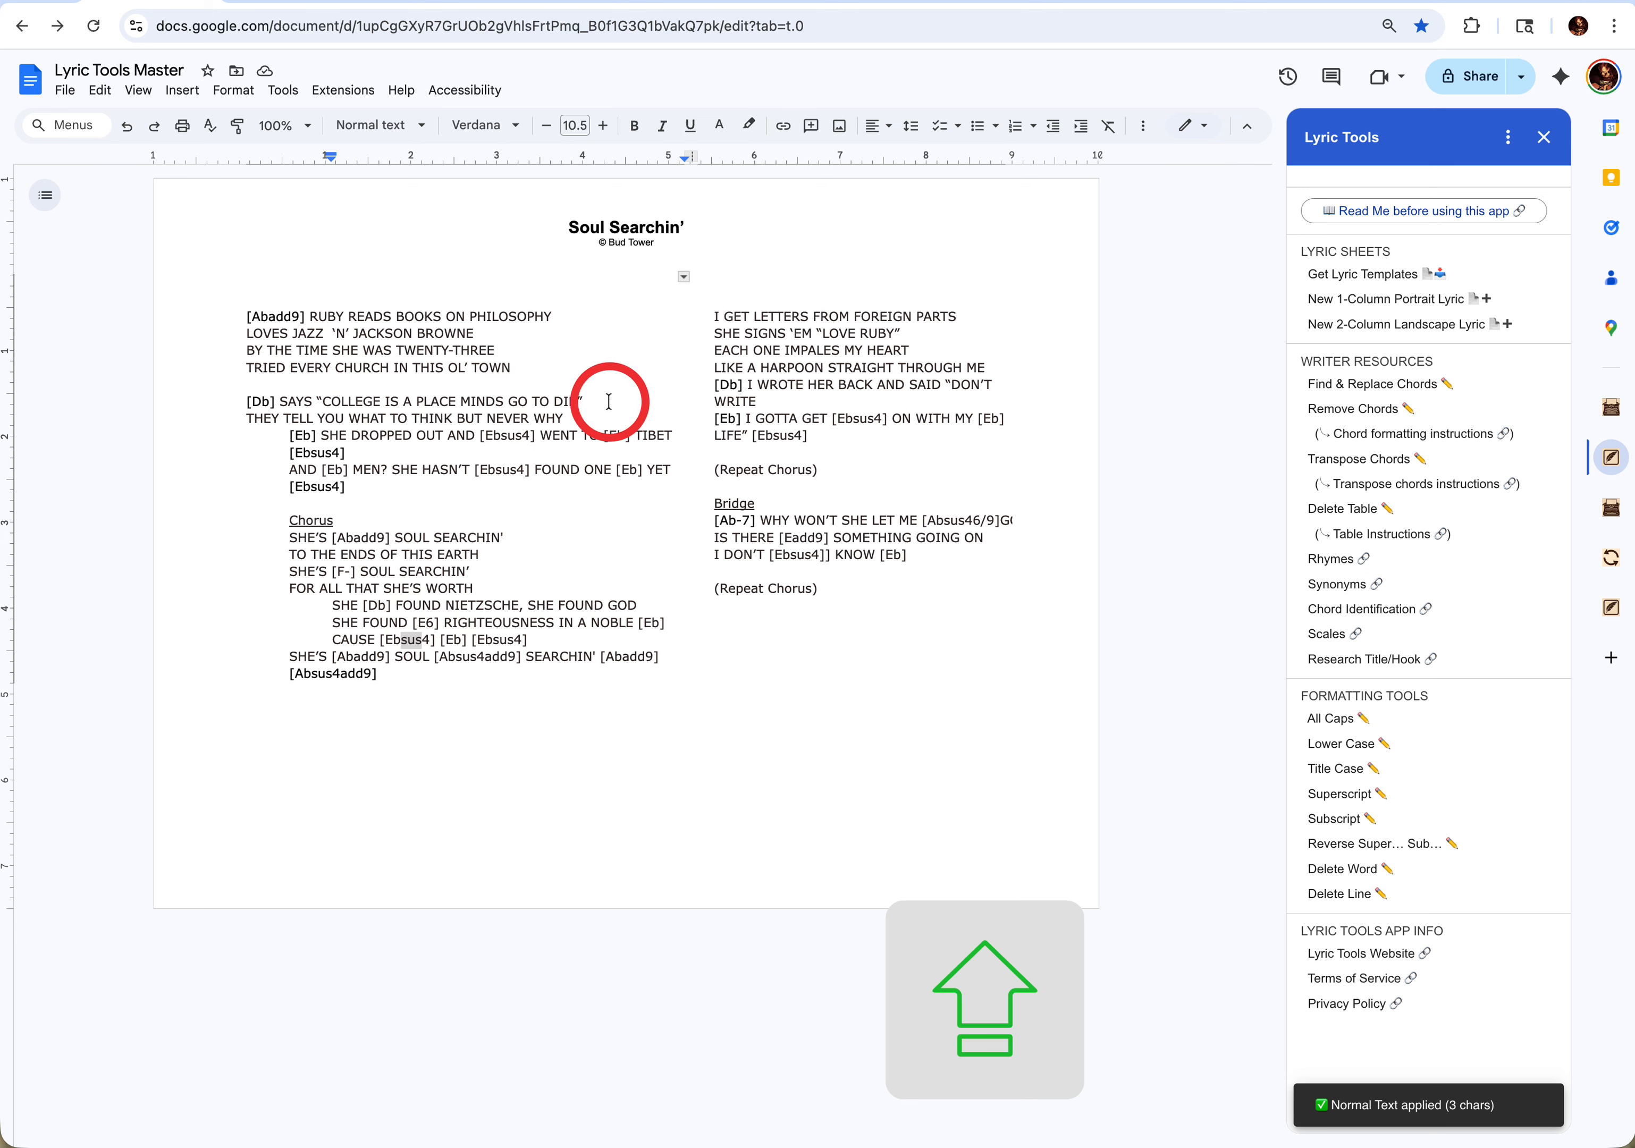
- Delete the "[Db] SAYS "COLLEGE IS A PLACE MINDS GO TO DIE"" line with Lyric Tools' Delete Line and undo the deletion
left_click(592, 399)
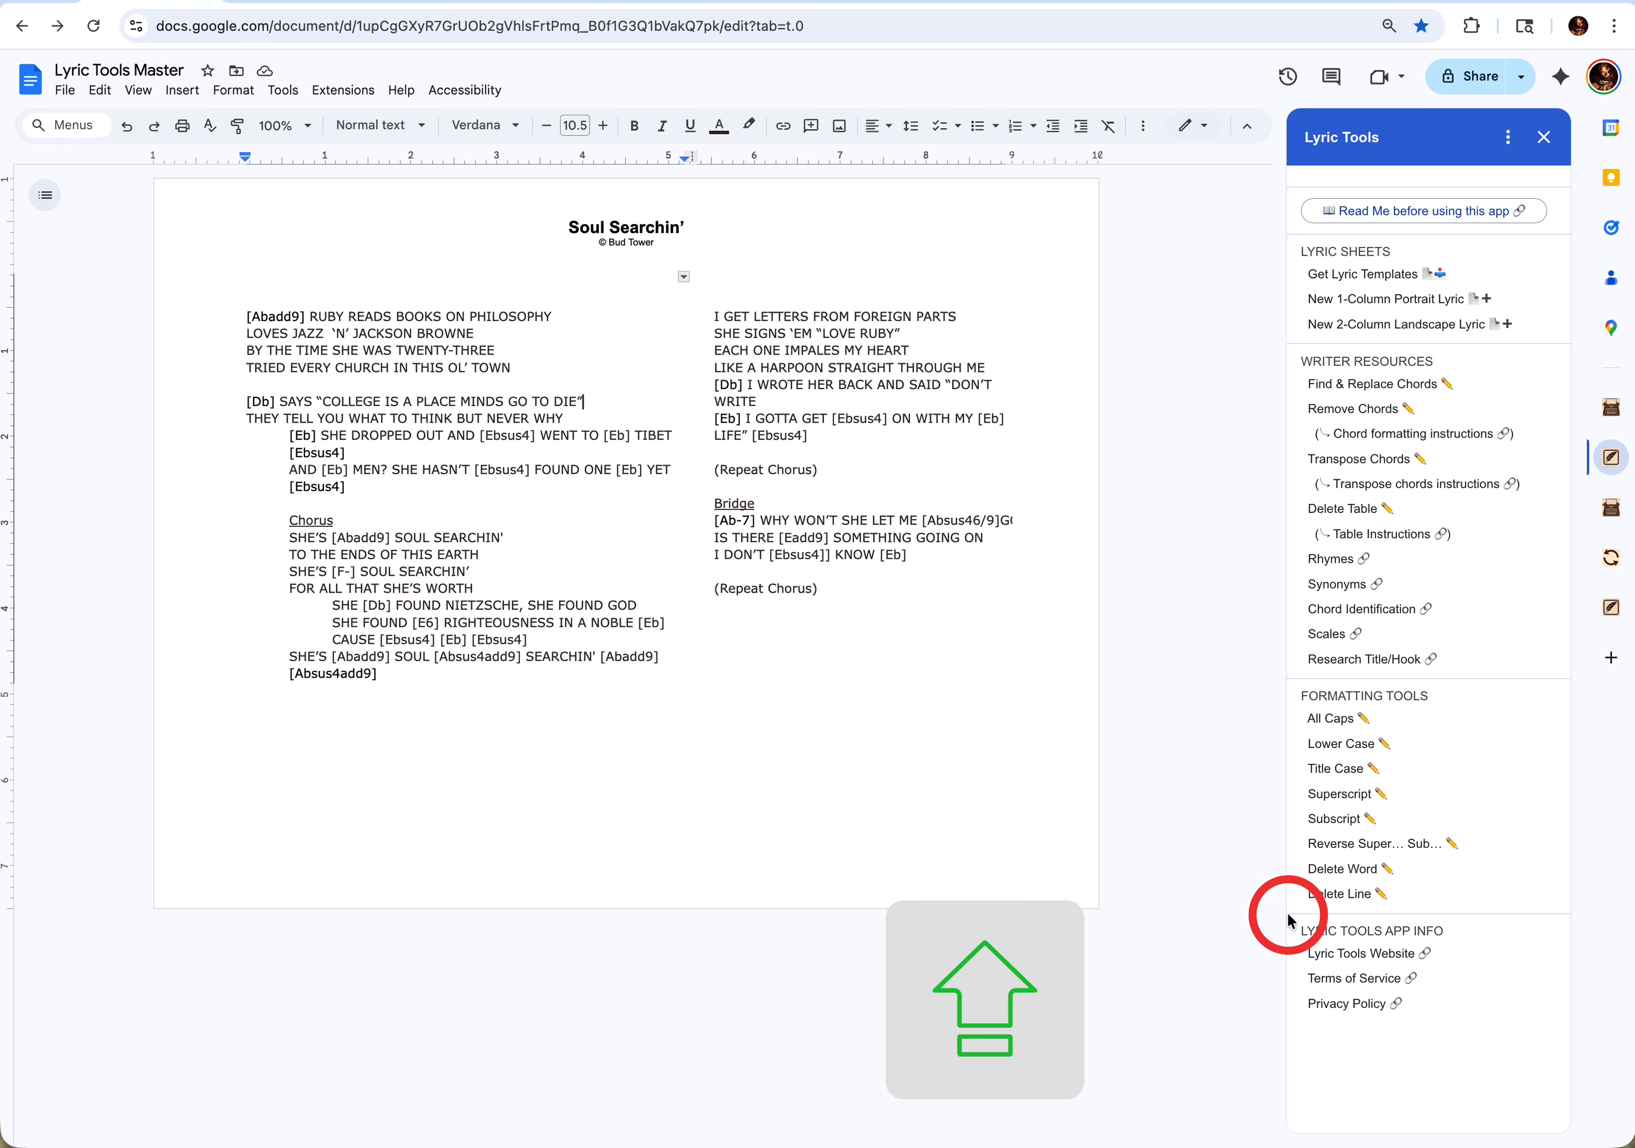
left_click(1334, 897)
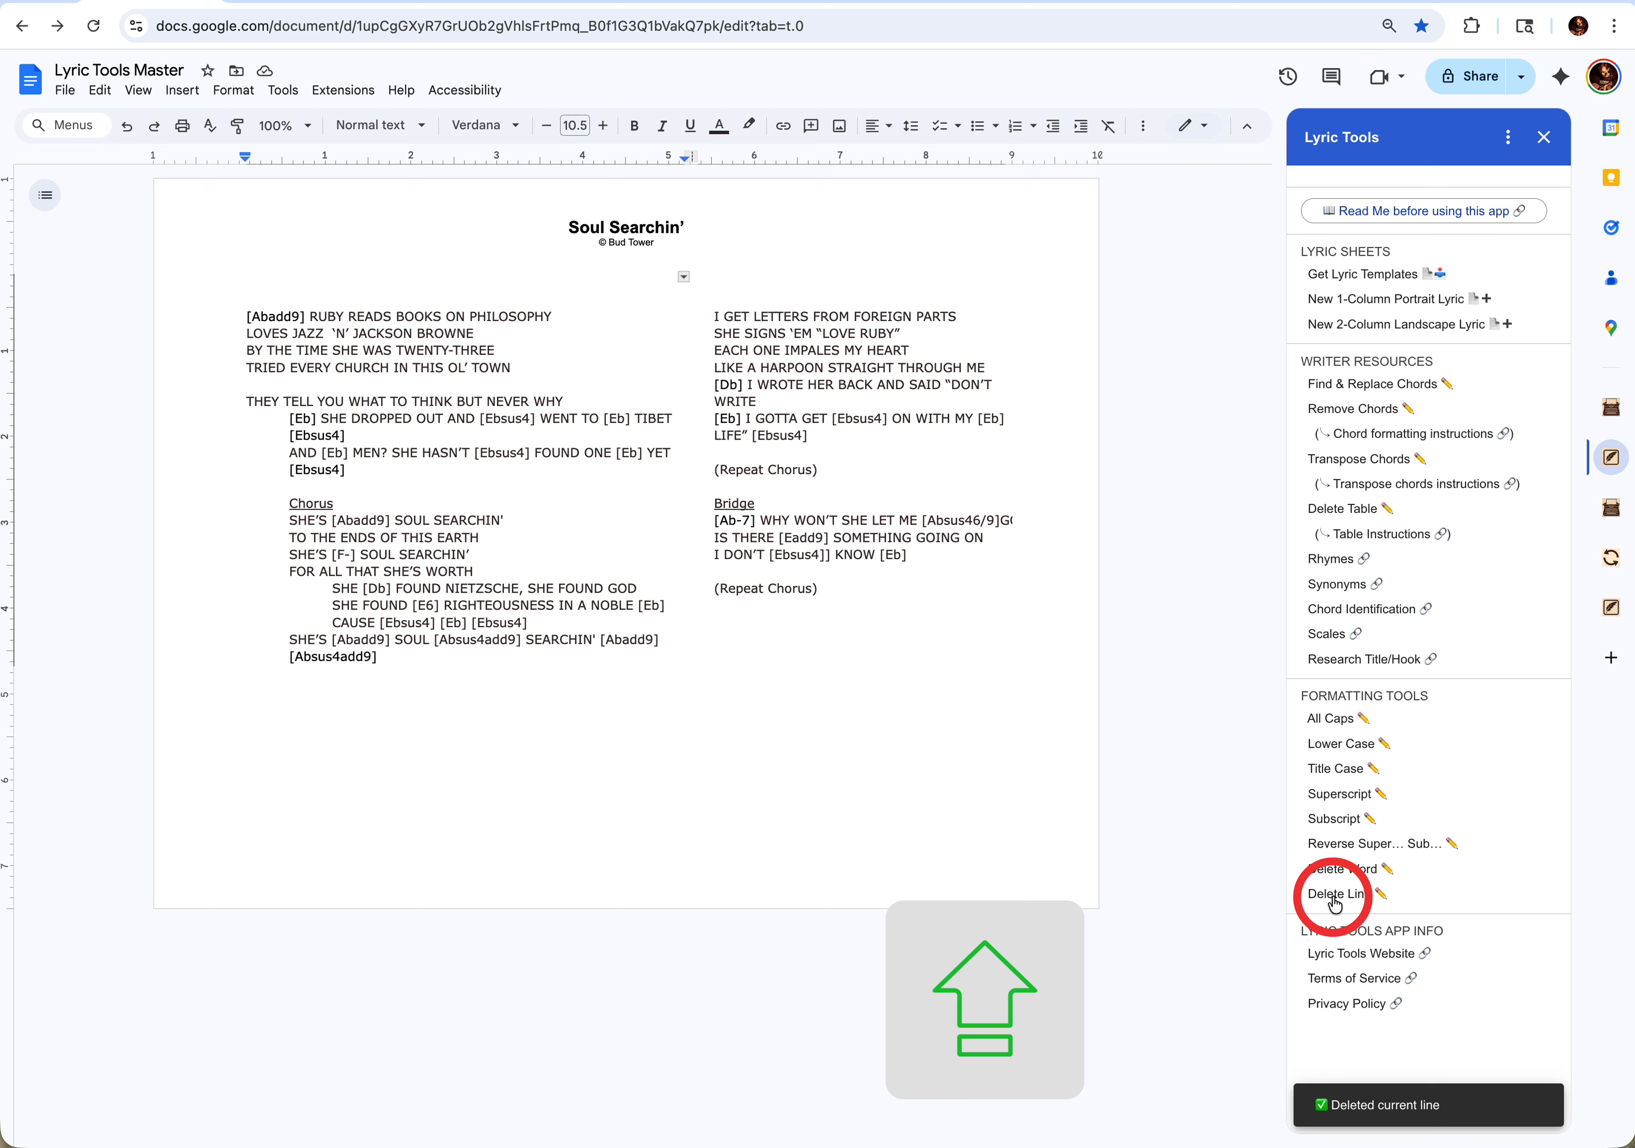
left_click(609, 528)
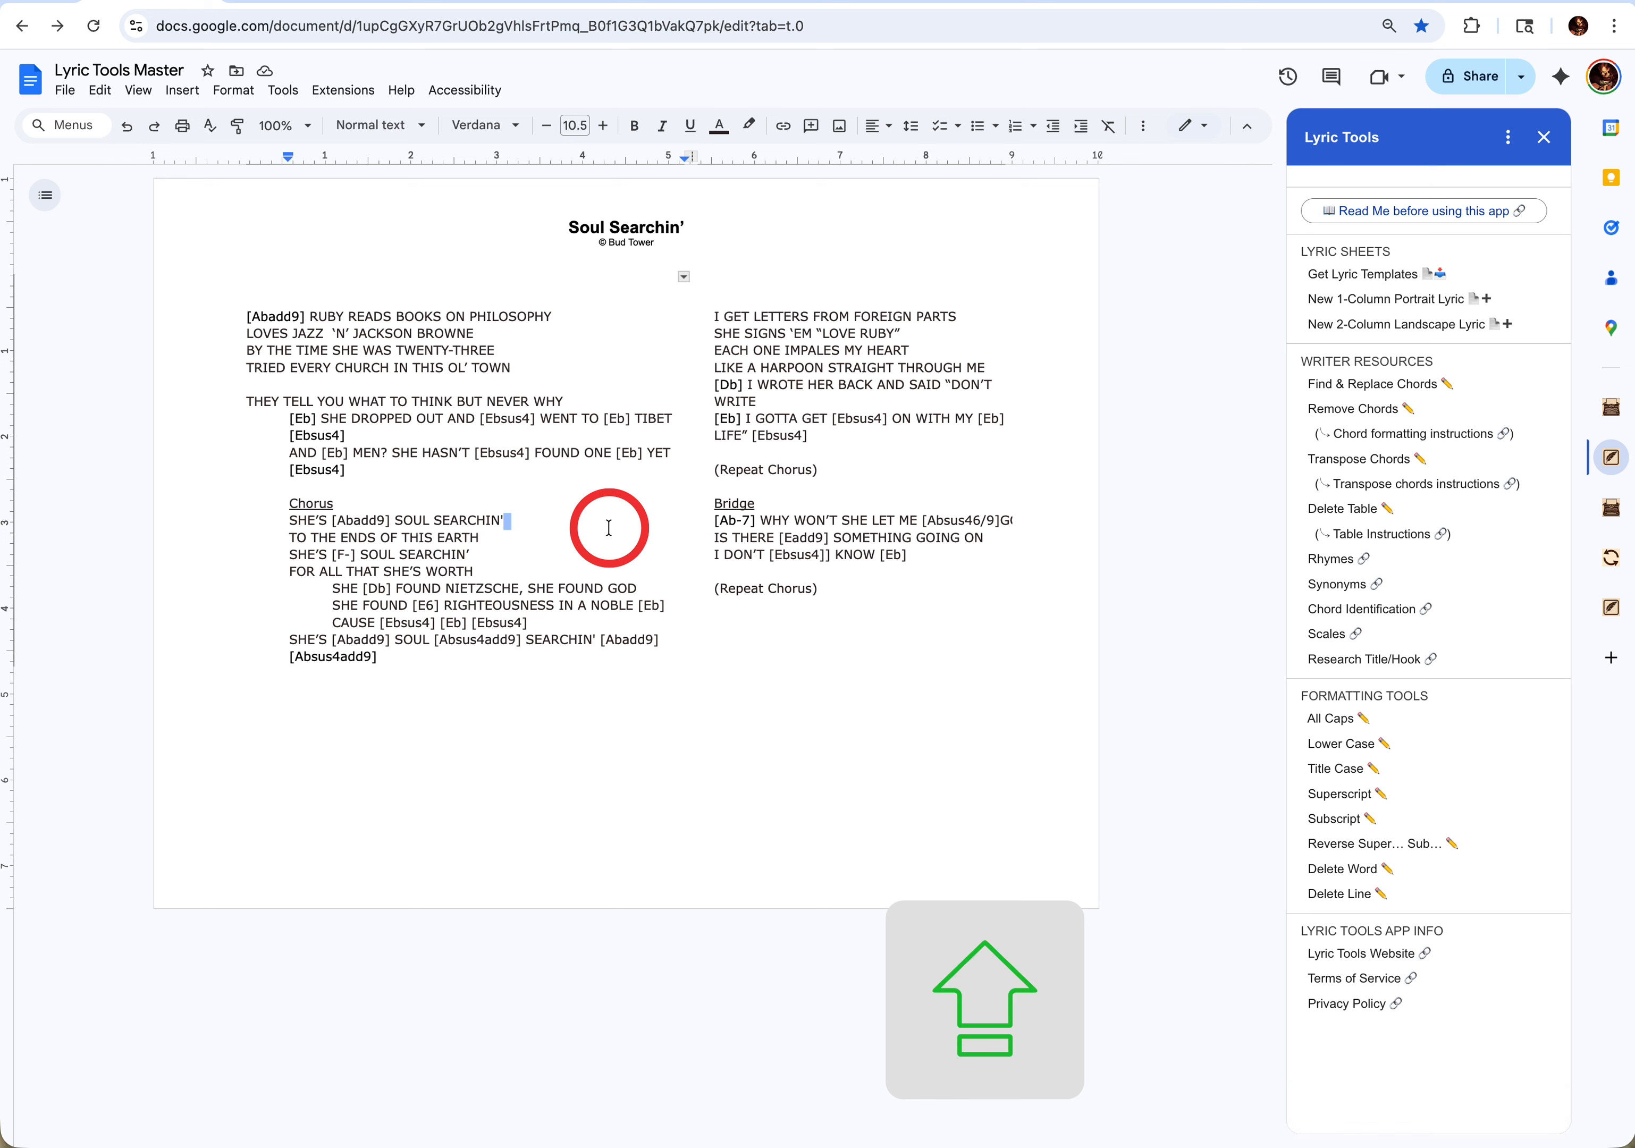
key("ctrl+z")
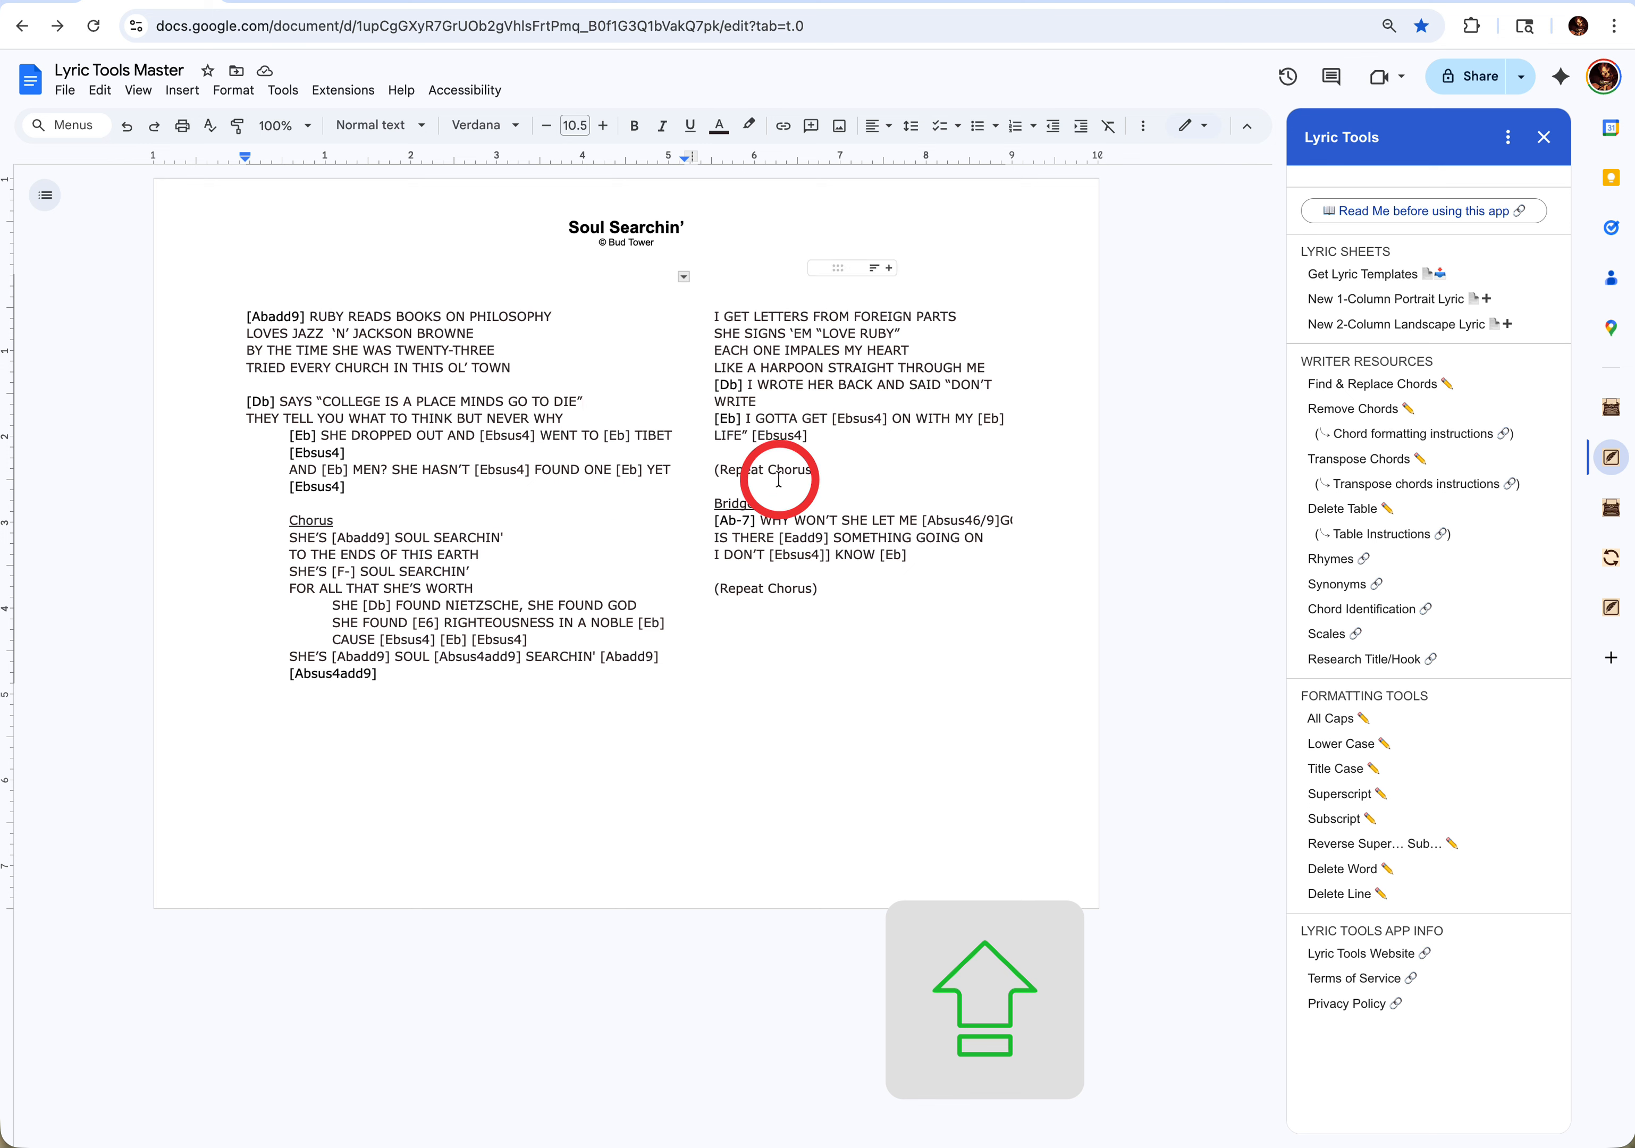
- Try Delete Line and Delete Word from inside the "(Repeat Chorus)" line above the Bridge, undoing each deletion
left_click(818, 473)
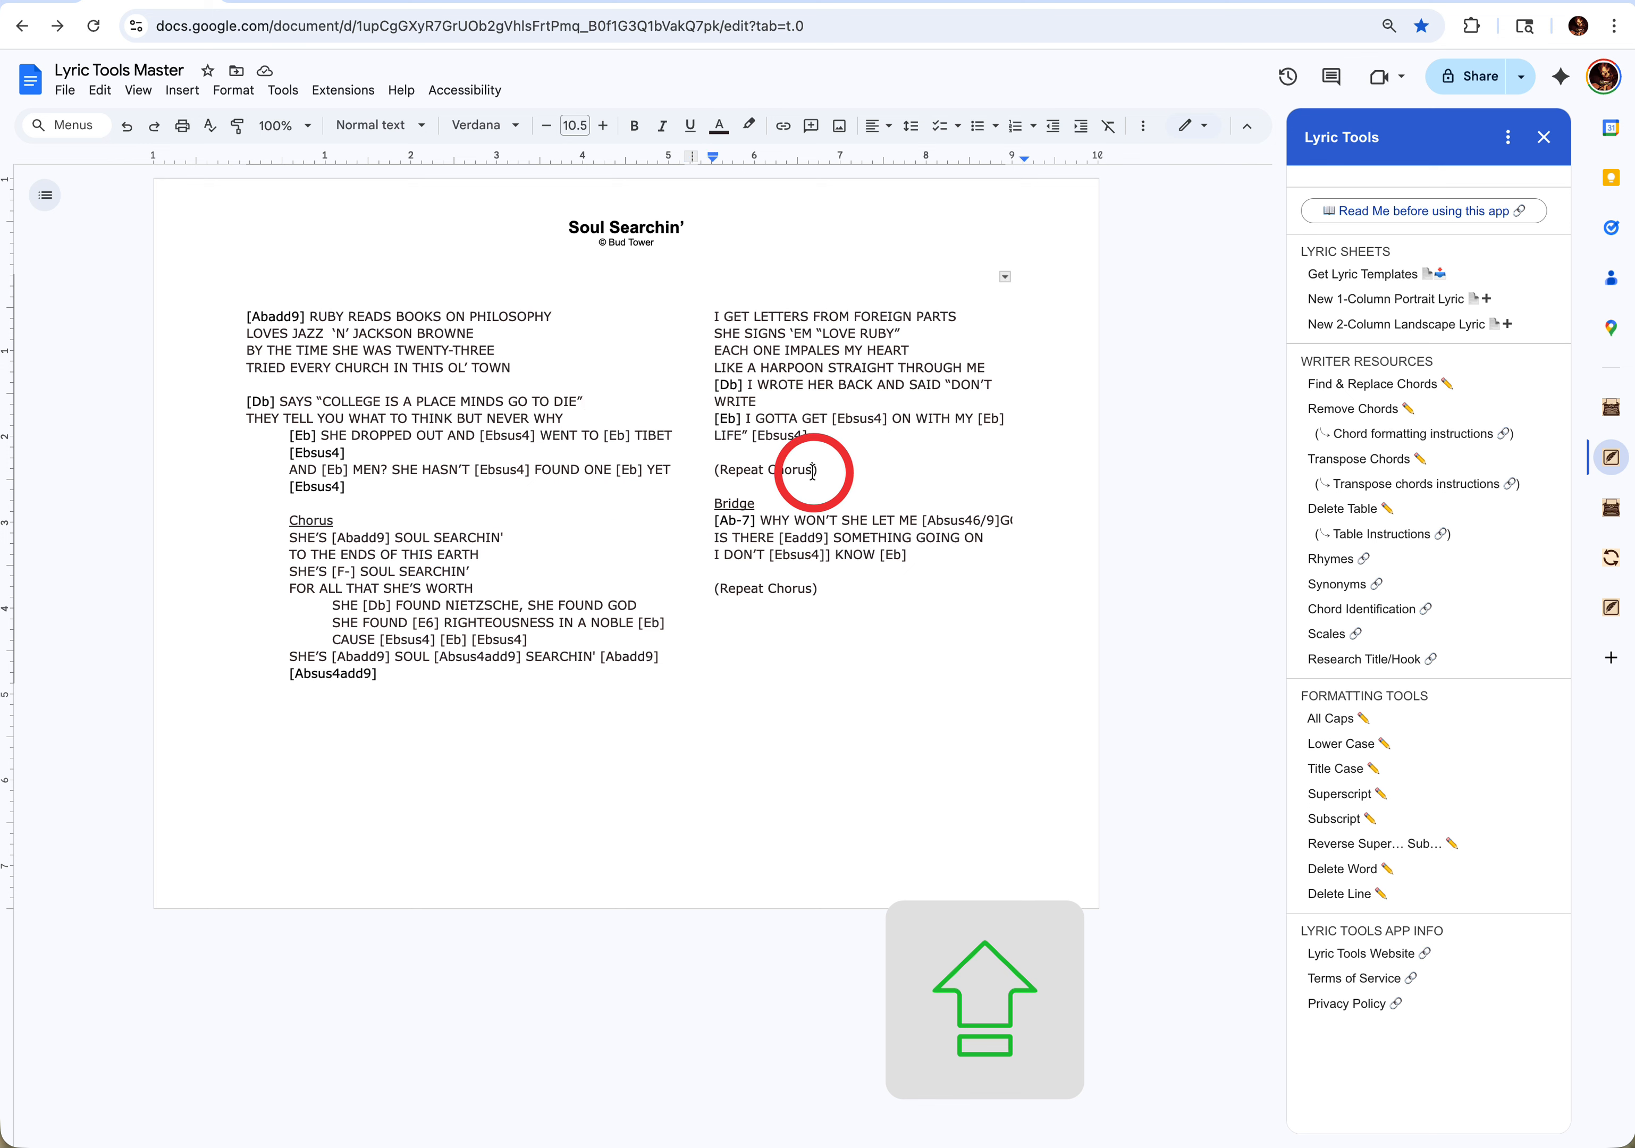
left_click(1379, 919)
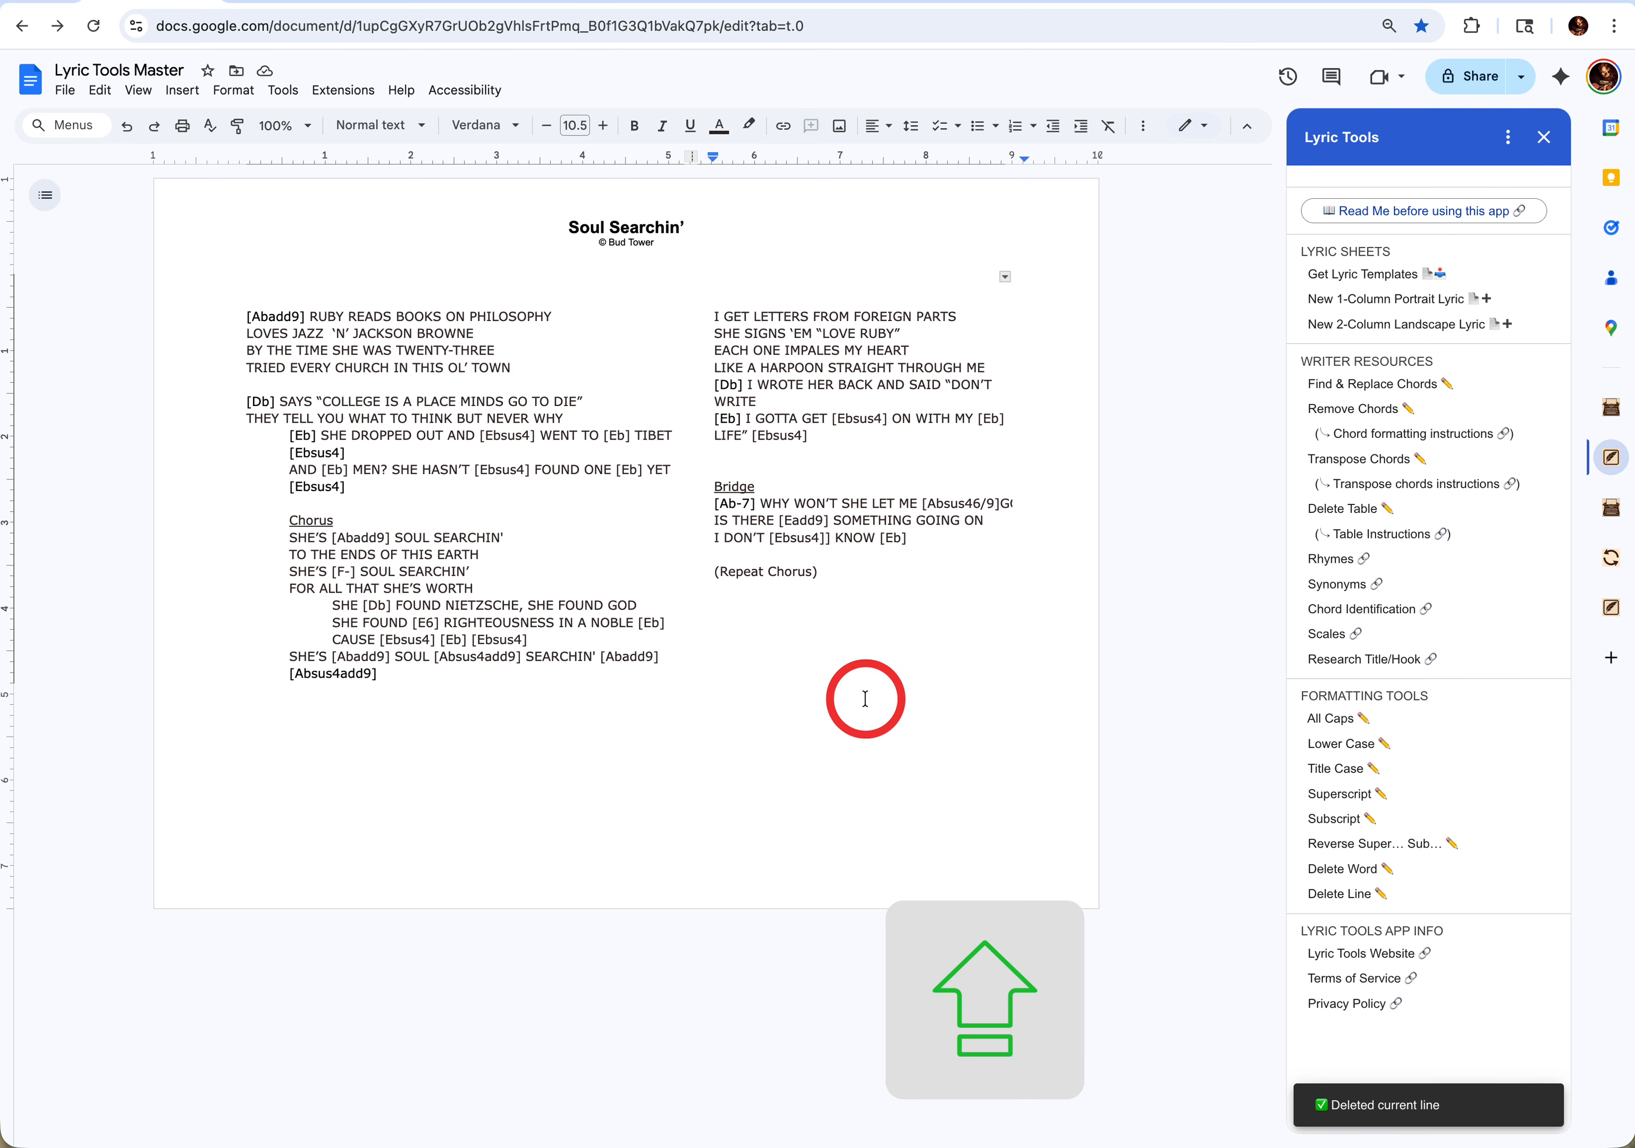
key("super+z")
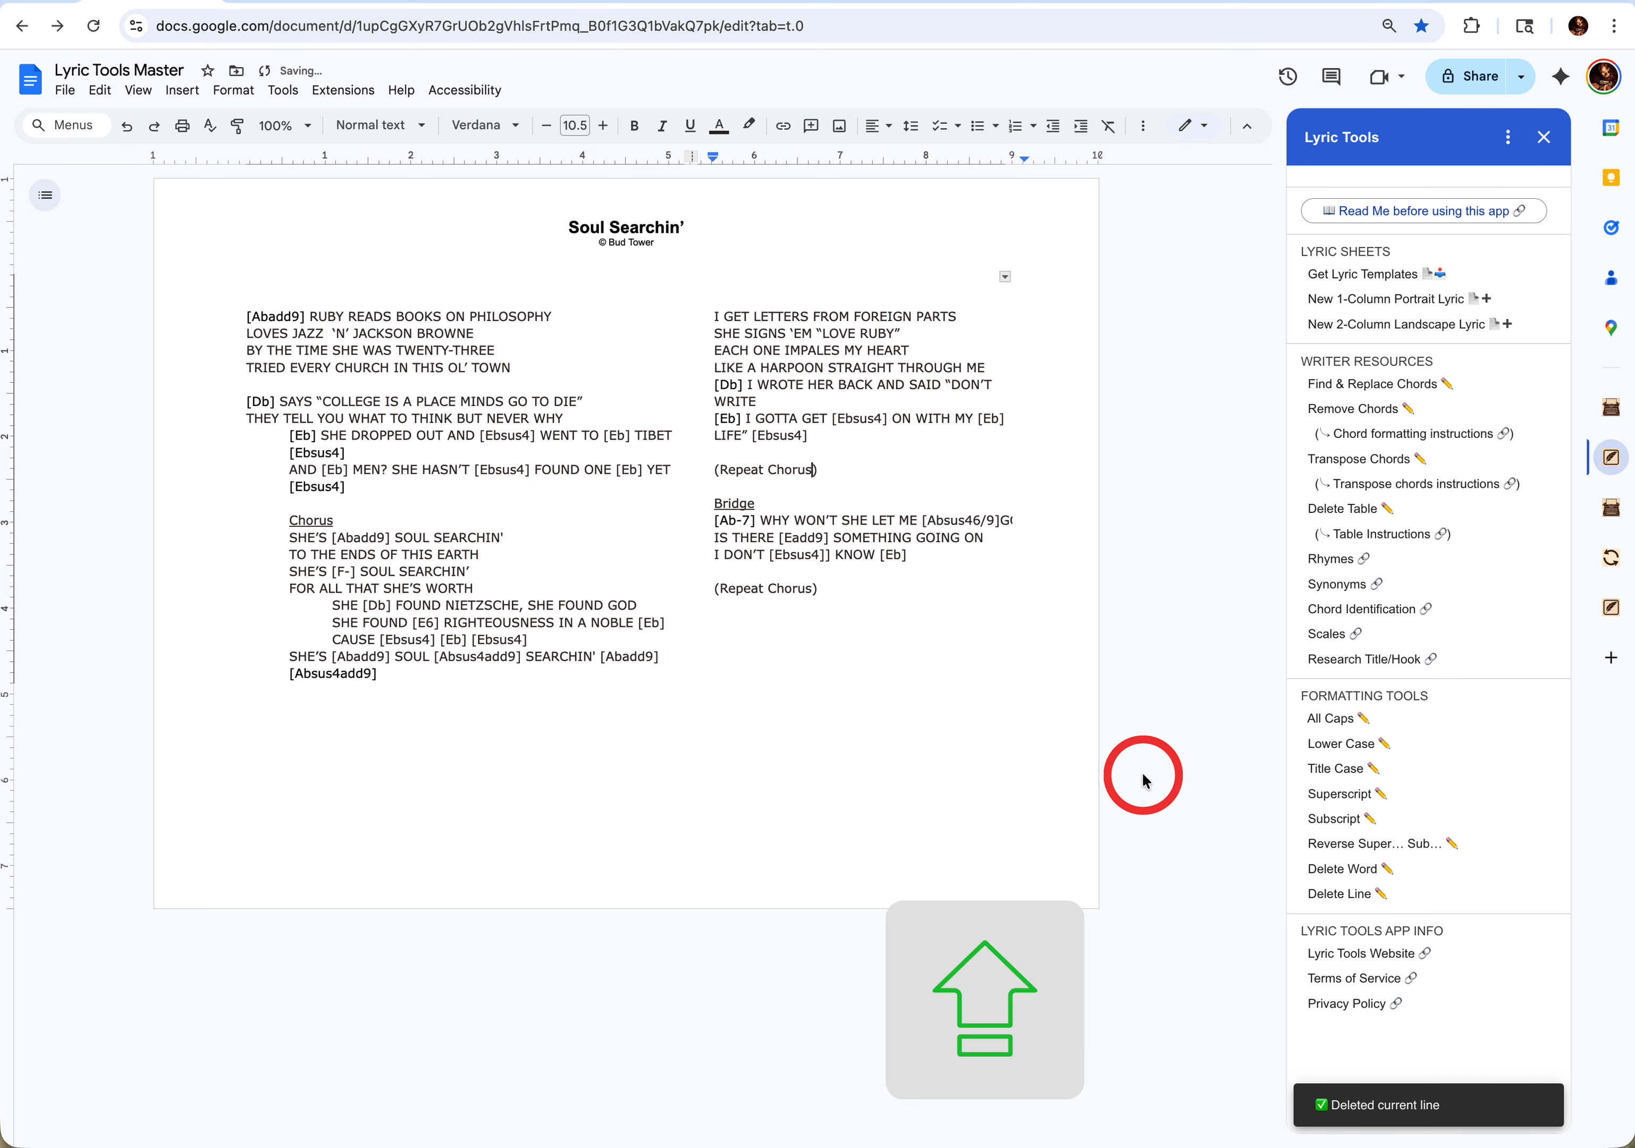
left_click(1341, 878)
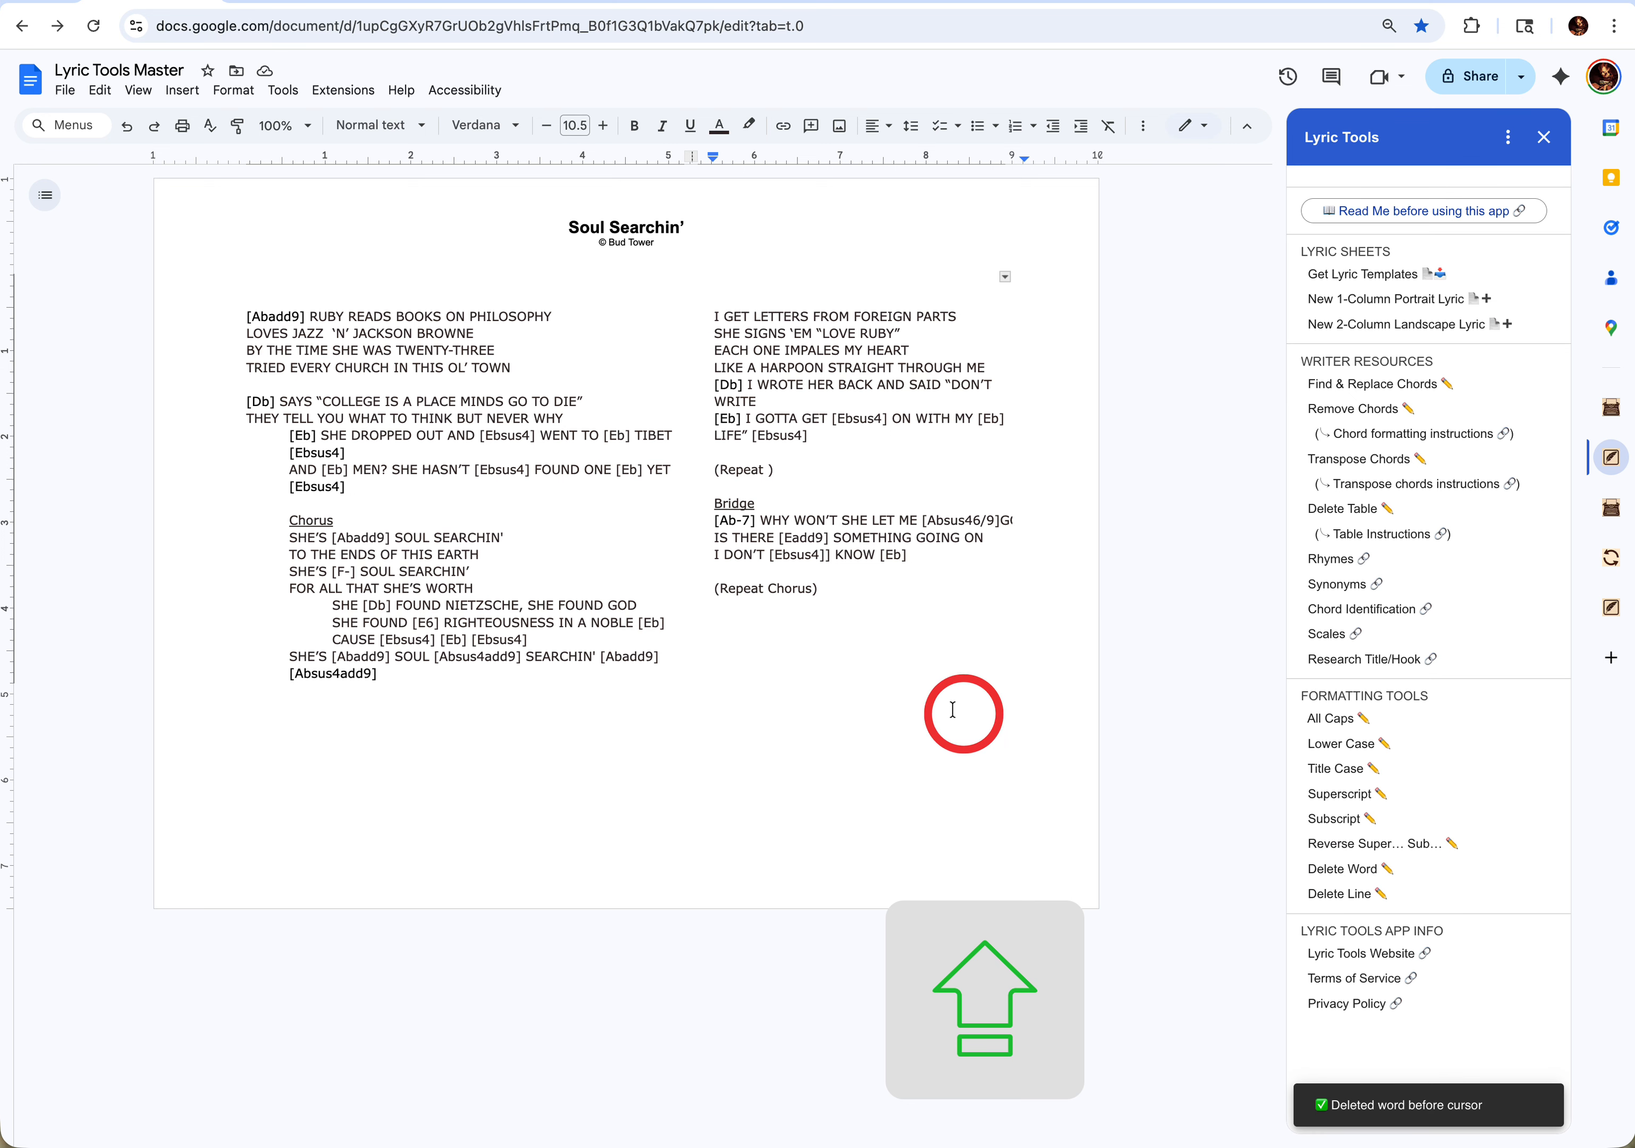
key("super+z")
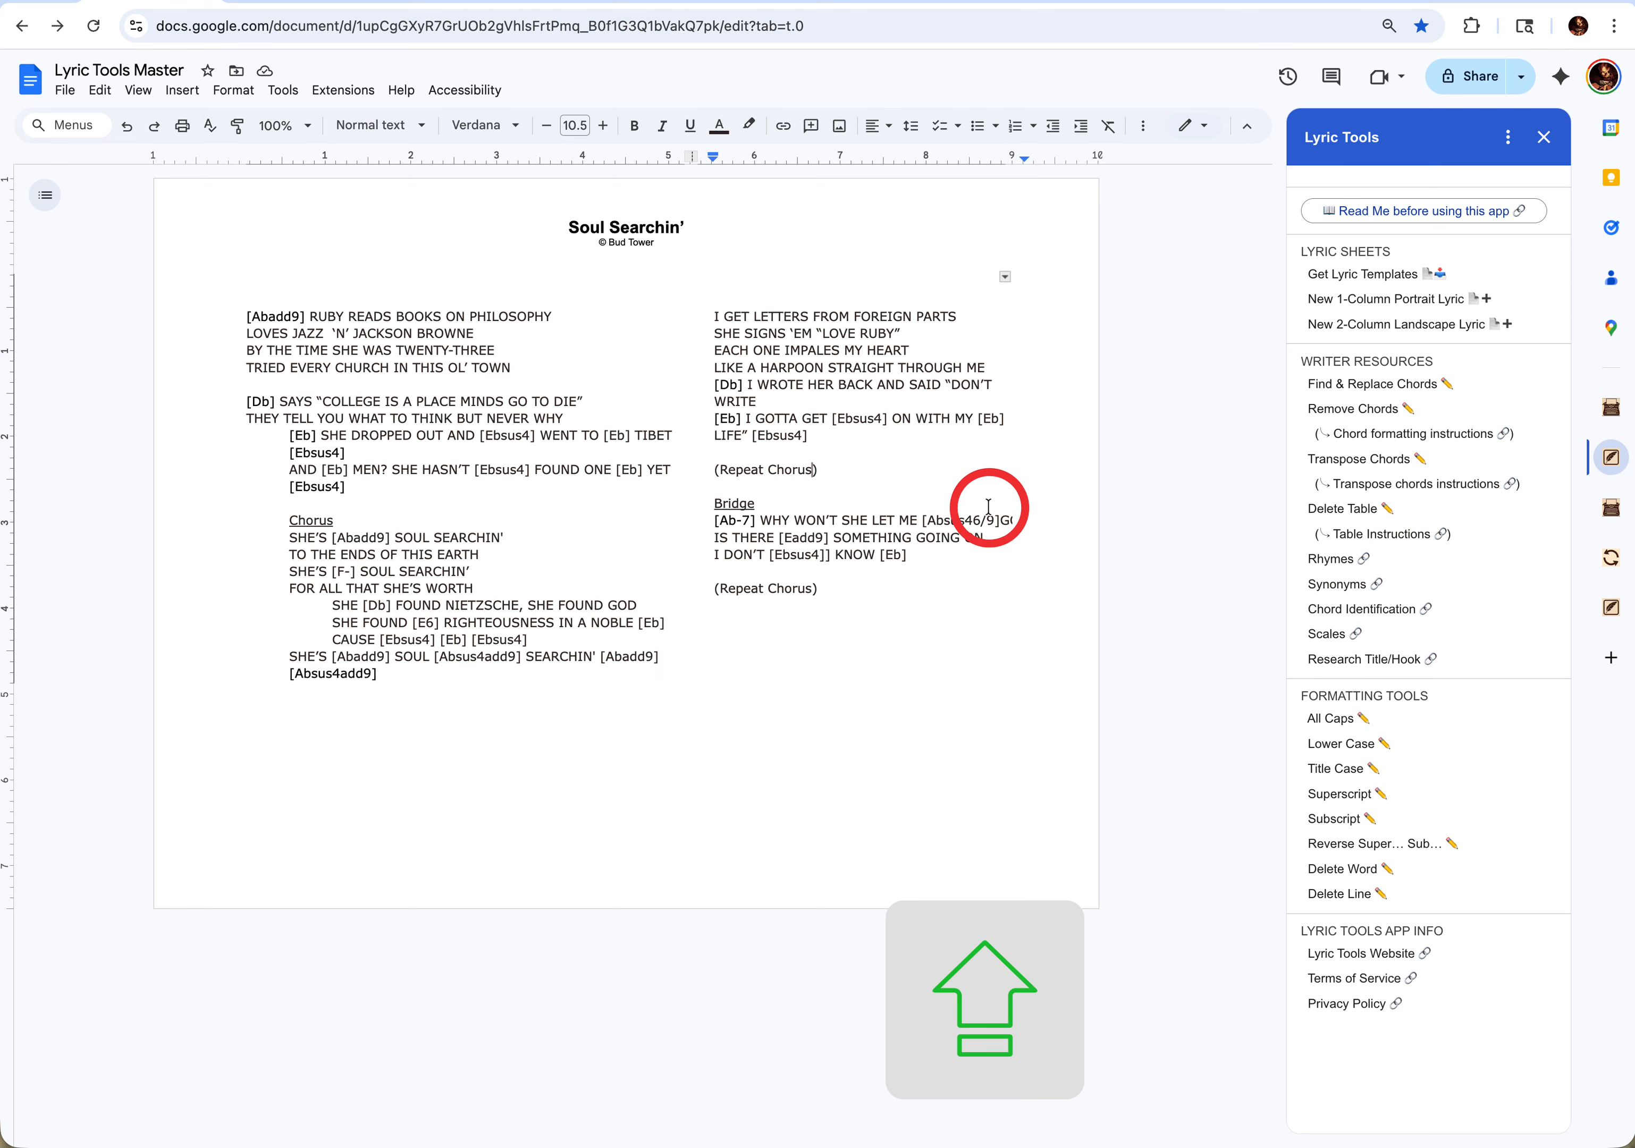
- Delete the table that holds the Soul Searchin' lyric and undo the deletion
right_click(499, 422)
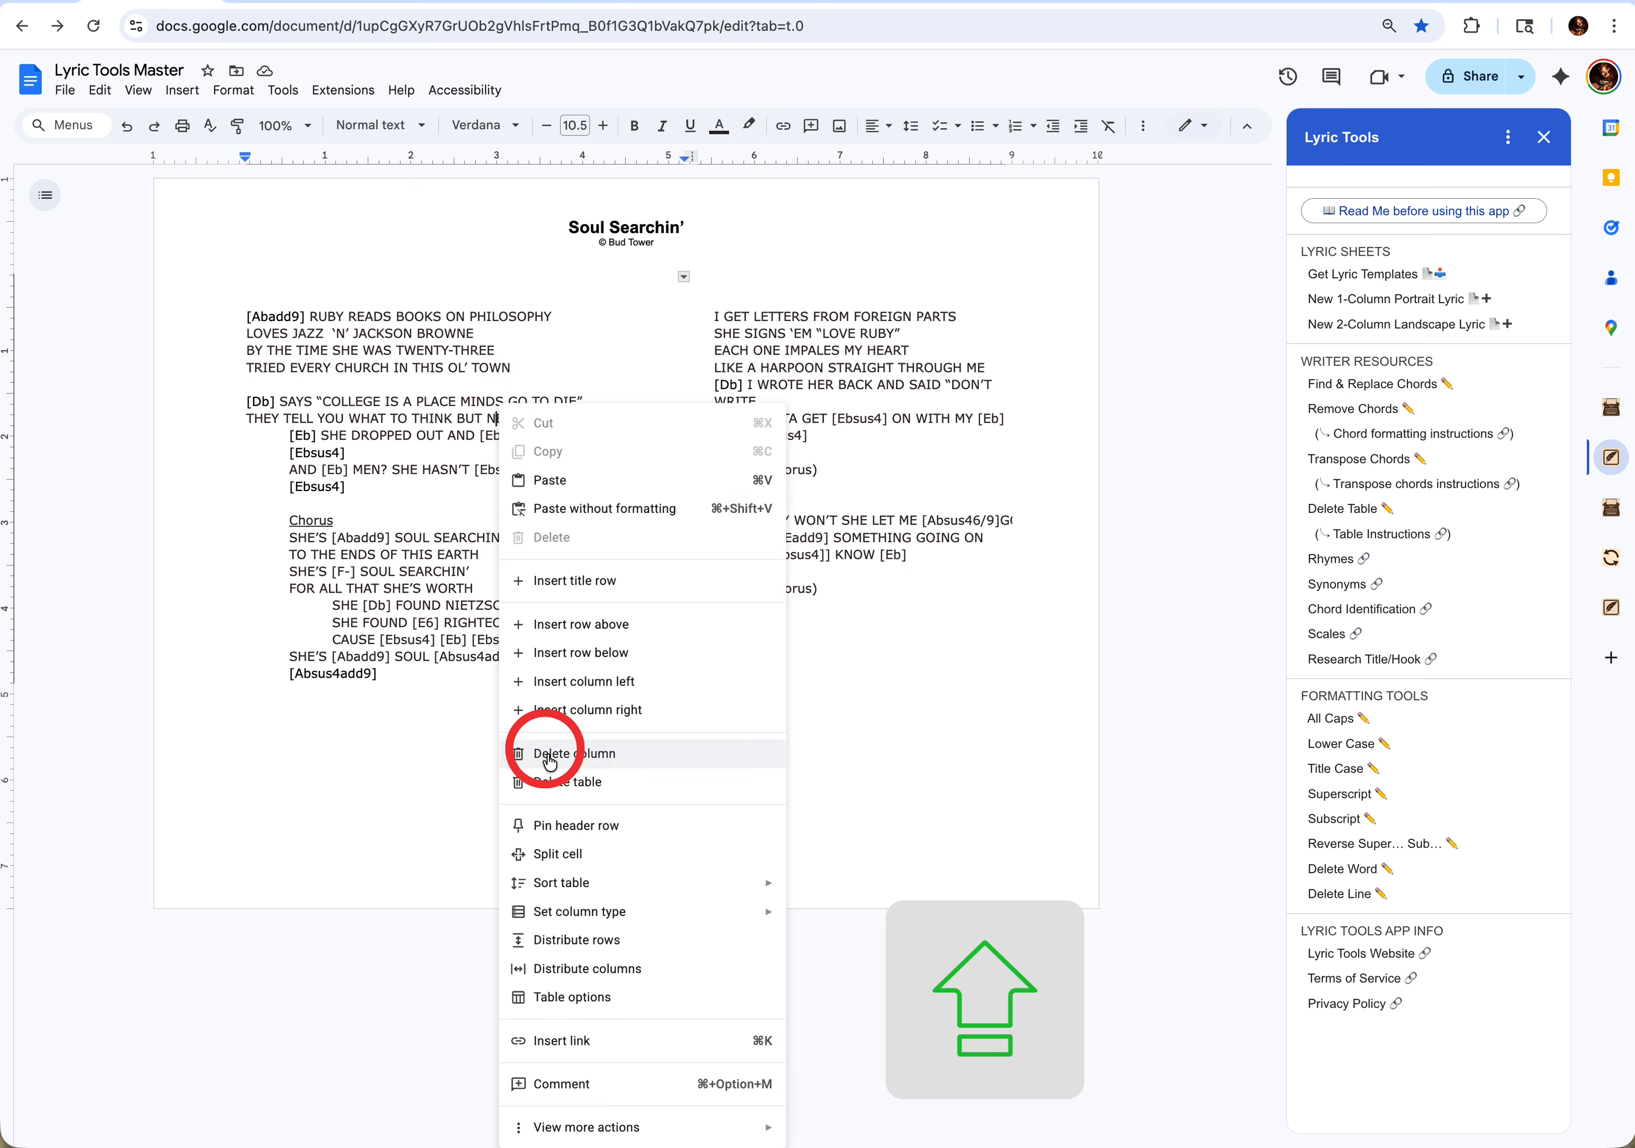
left_click(541, 790)
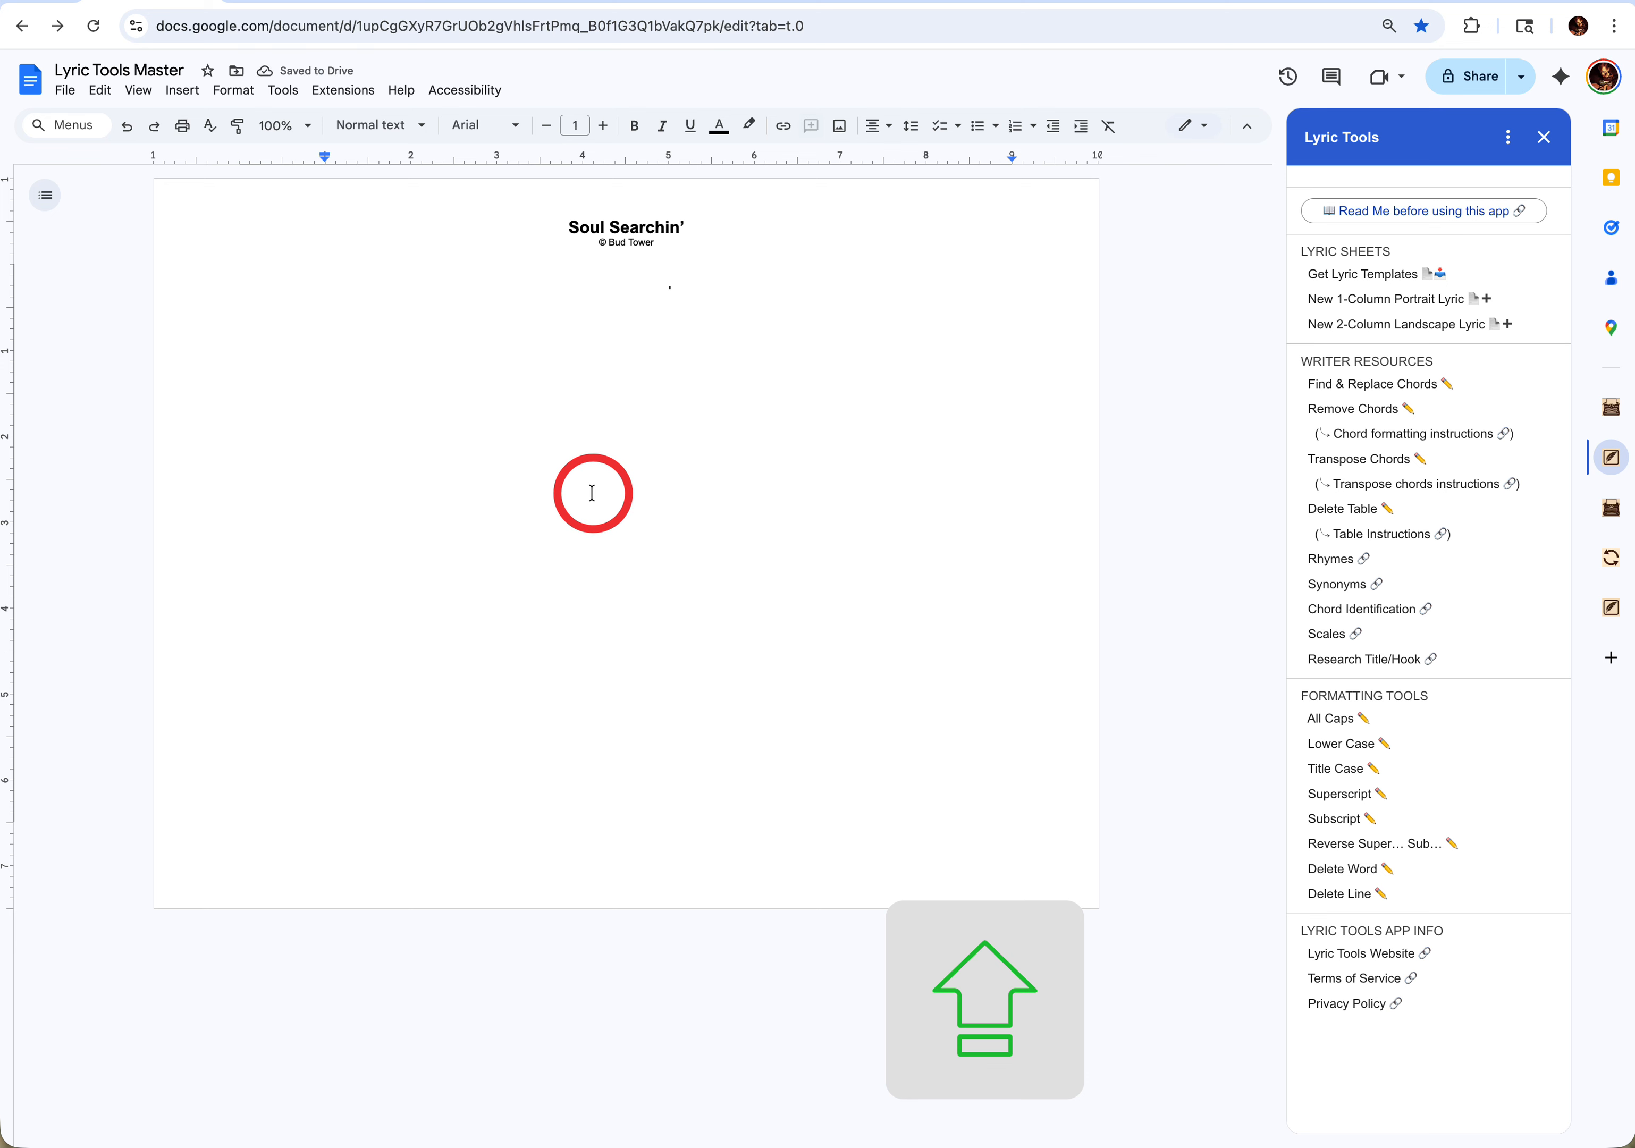
key("ctrl+z")
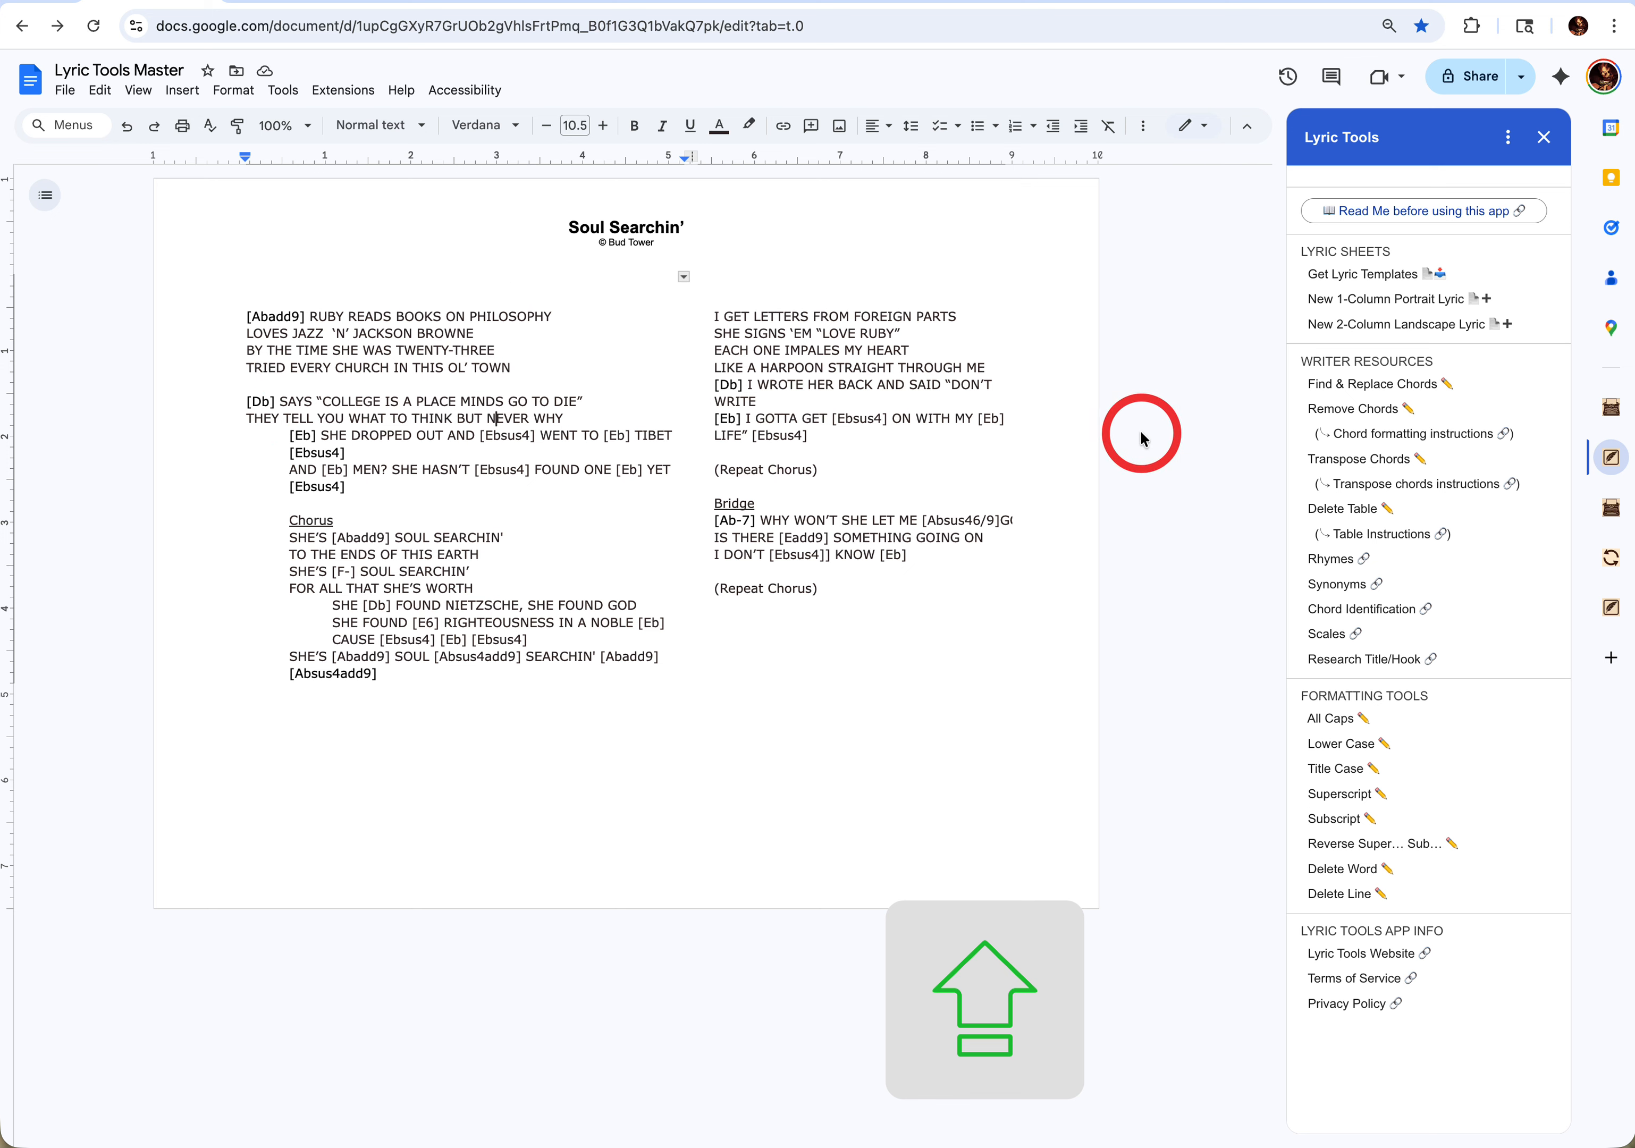
- Replace all Db chords with Dbsus4, with "sus4" in superscript, using Lyric Tools' Find & Replace Chords
left_click(1410, 386)
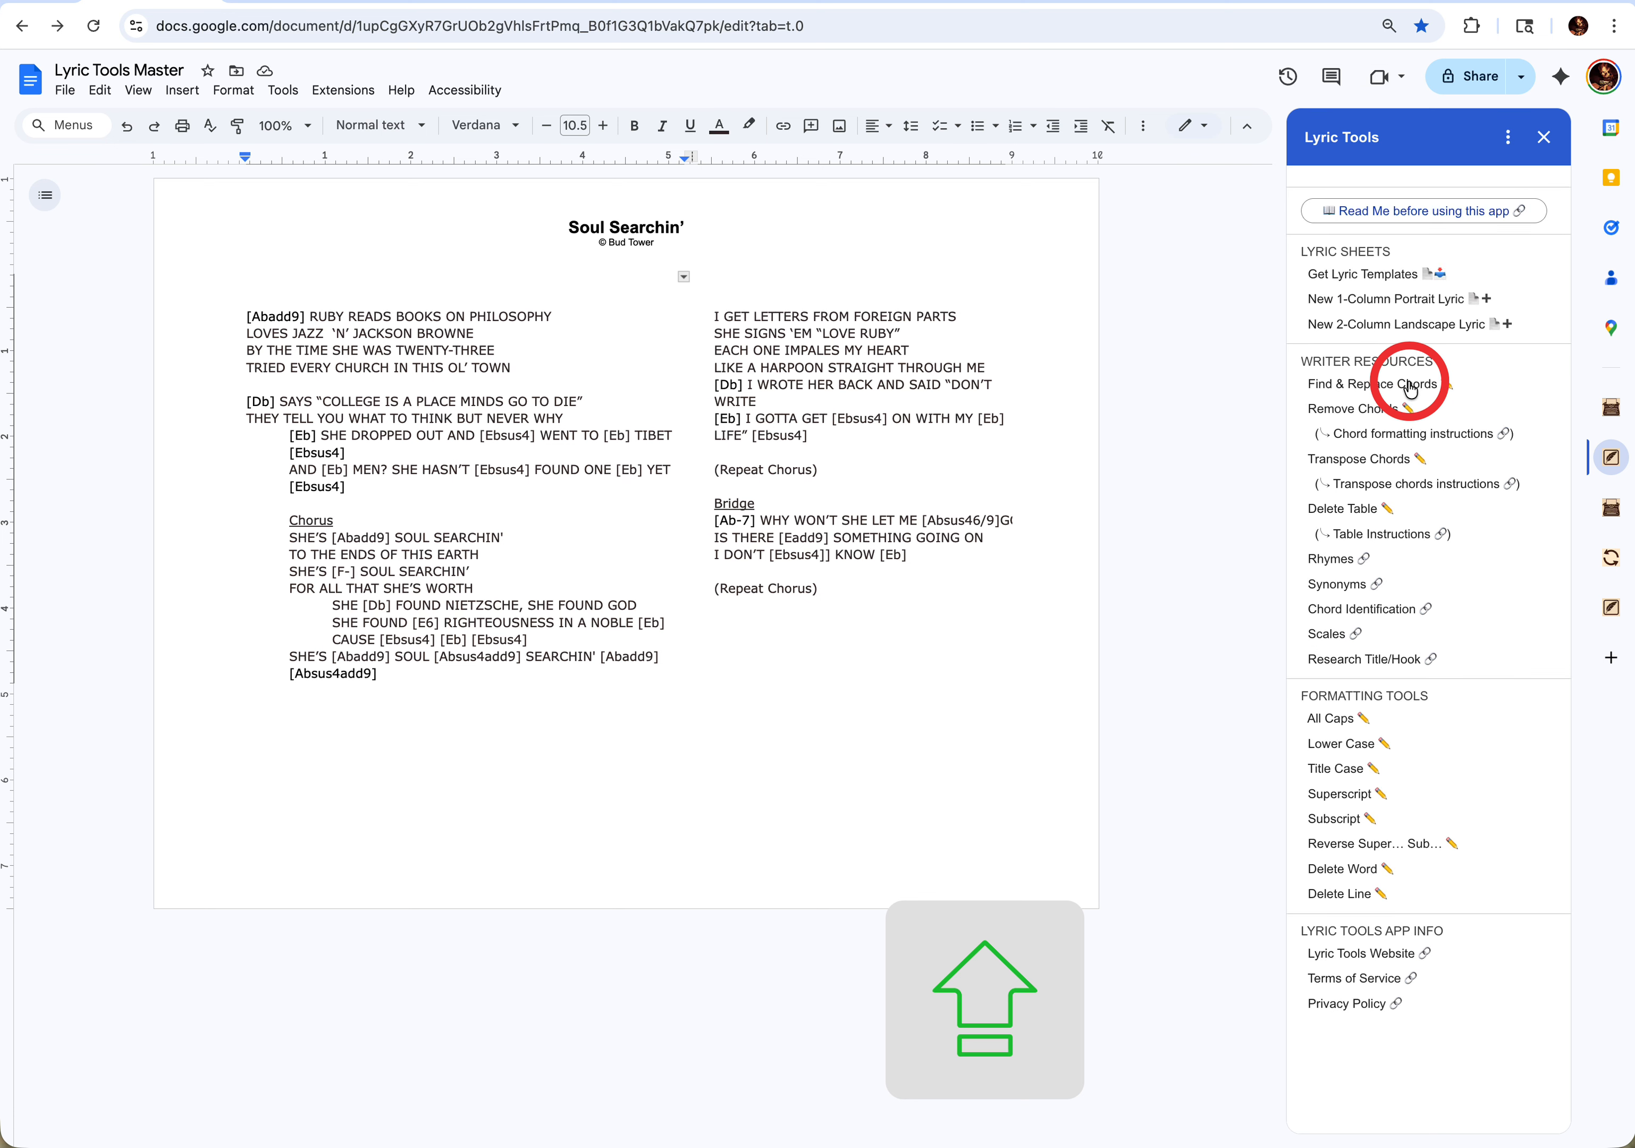
left_click(1394, 387)
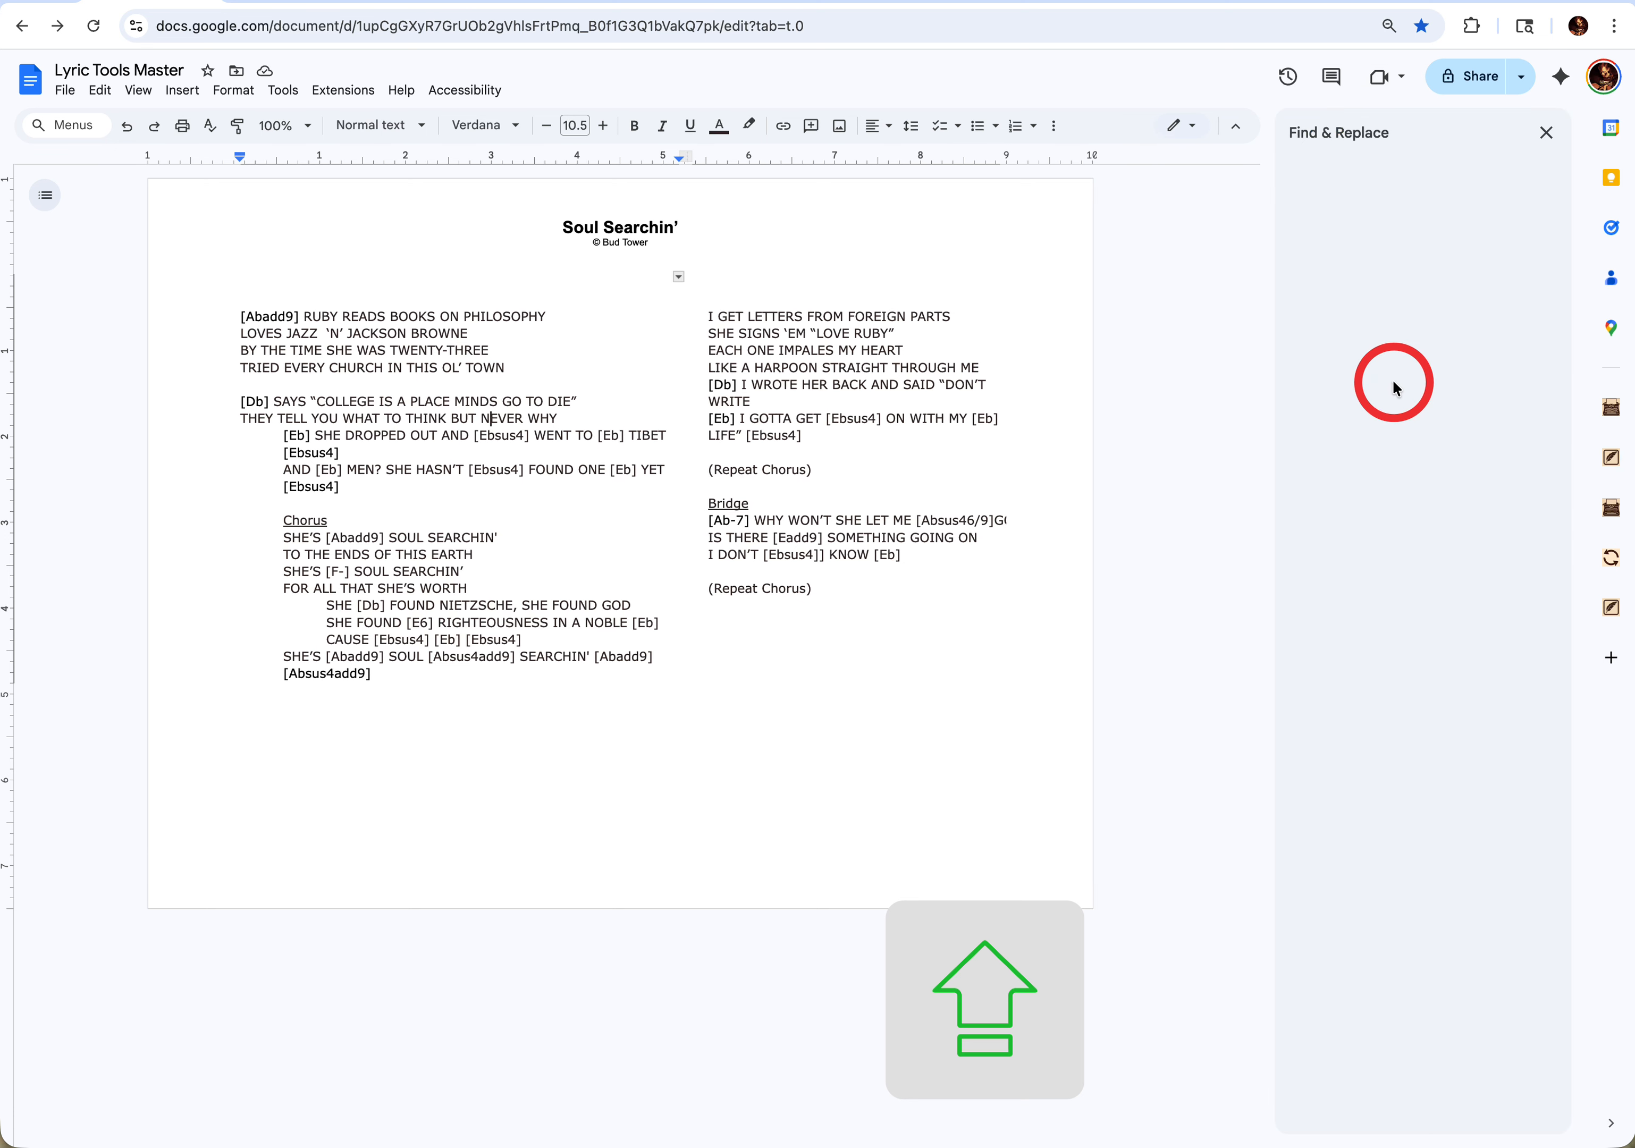
left_click(1333, 341)
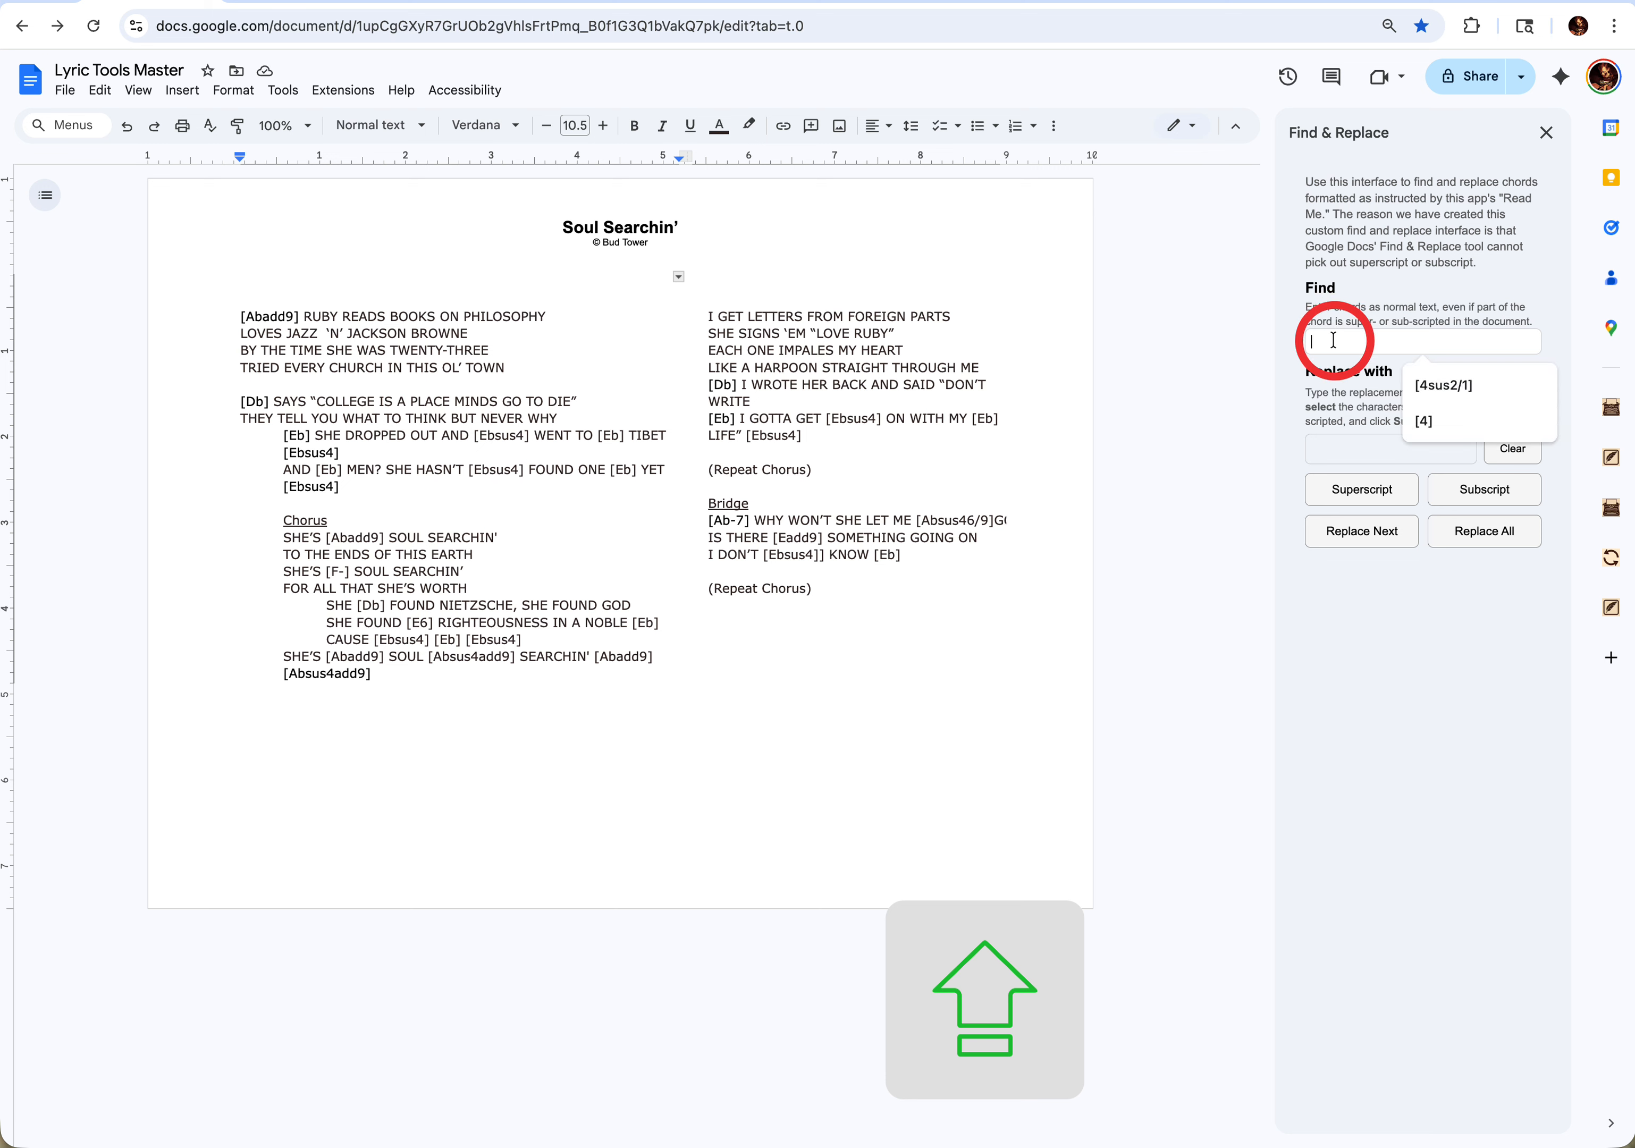
type("DB")
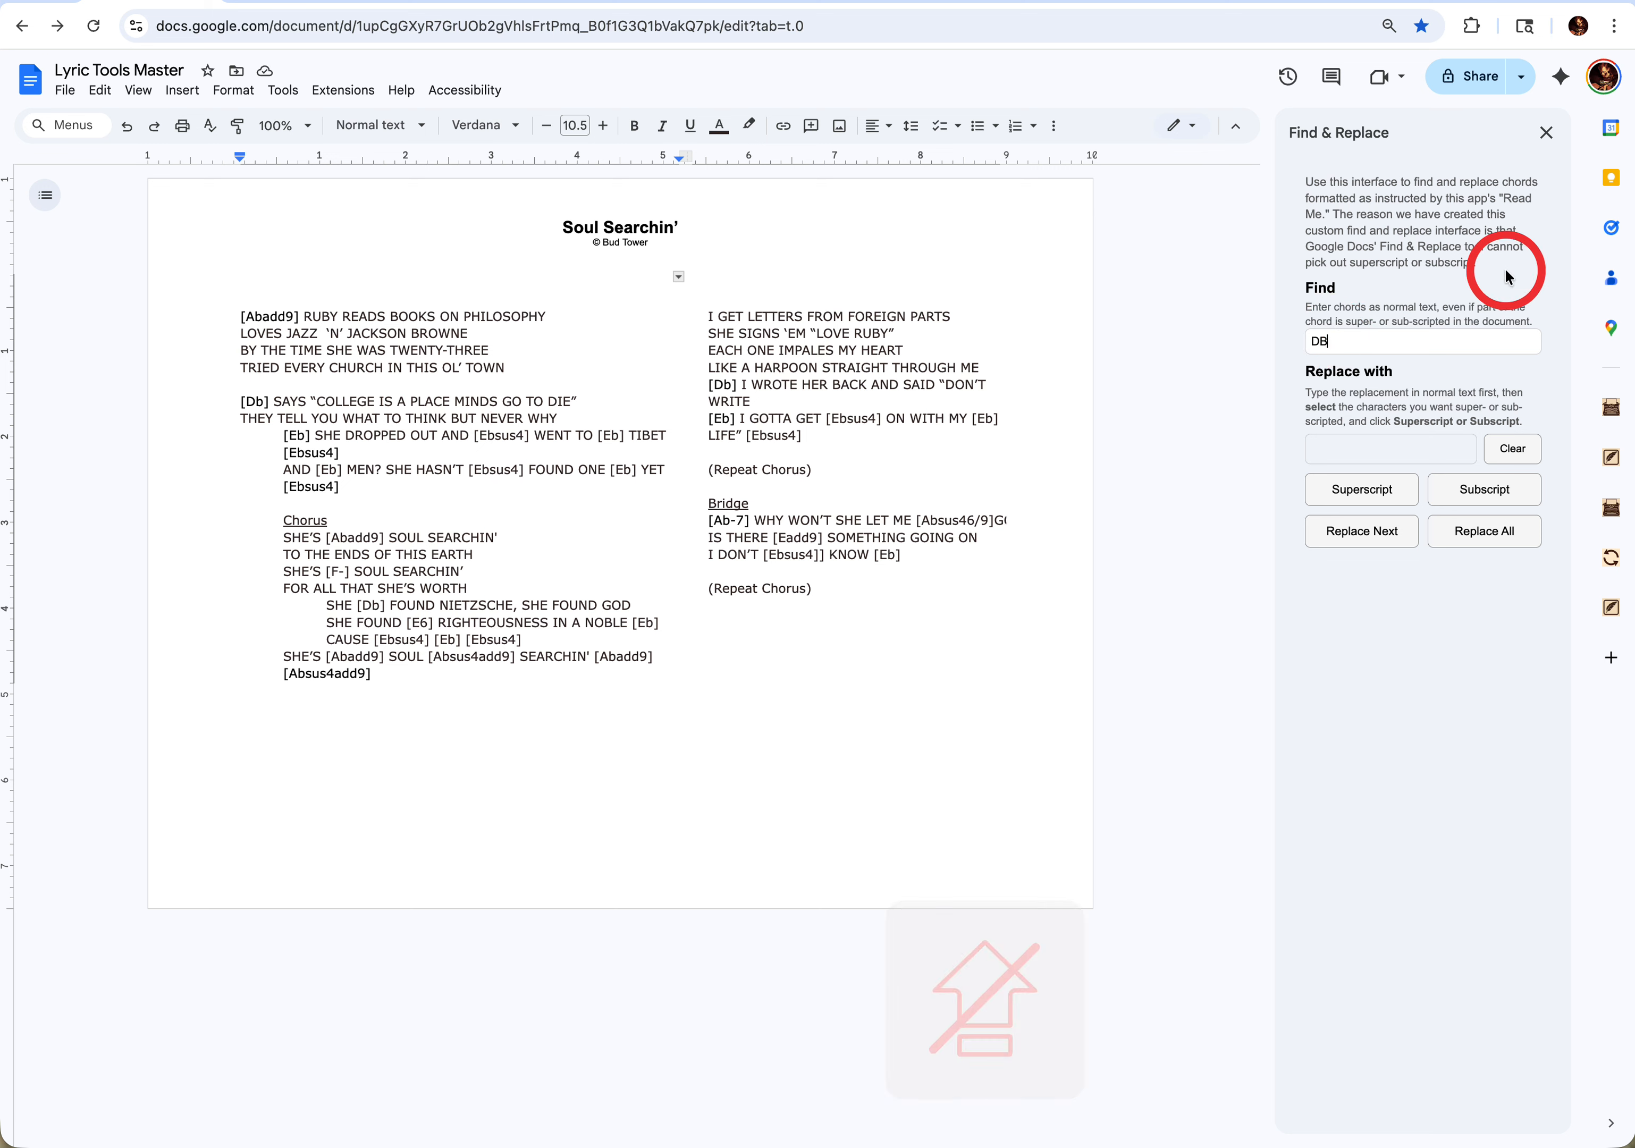
key("BackSpace")
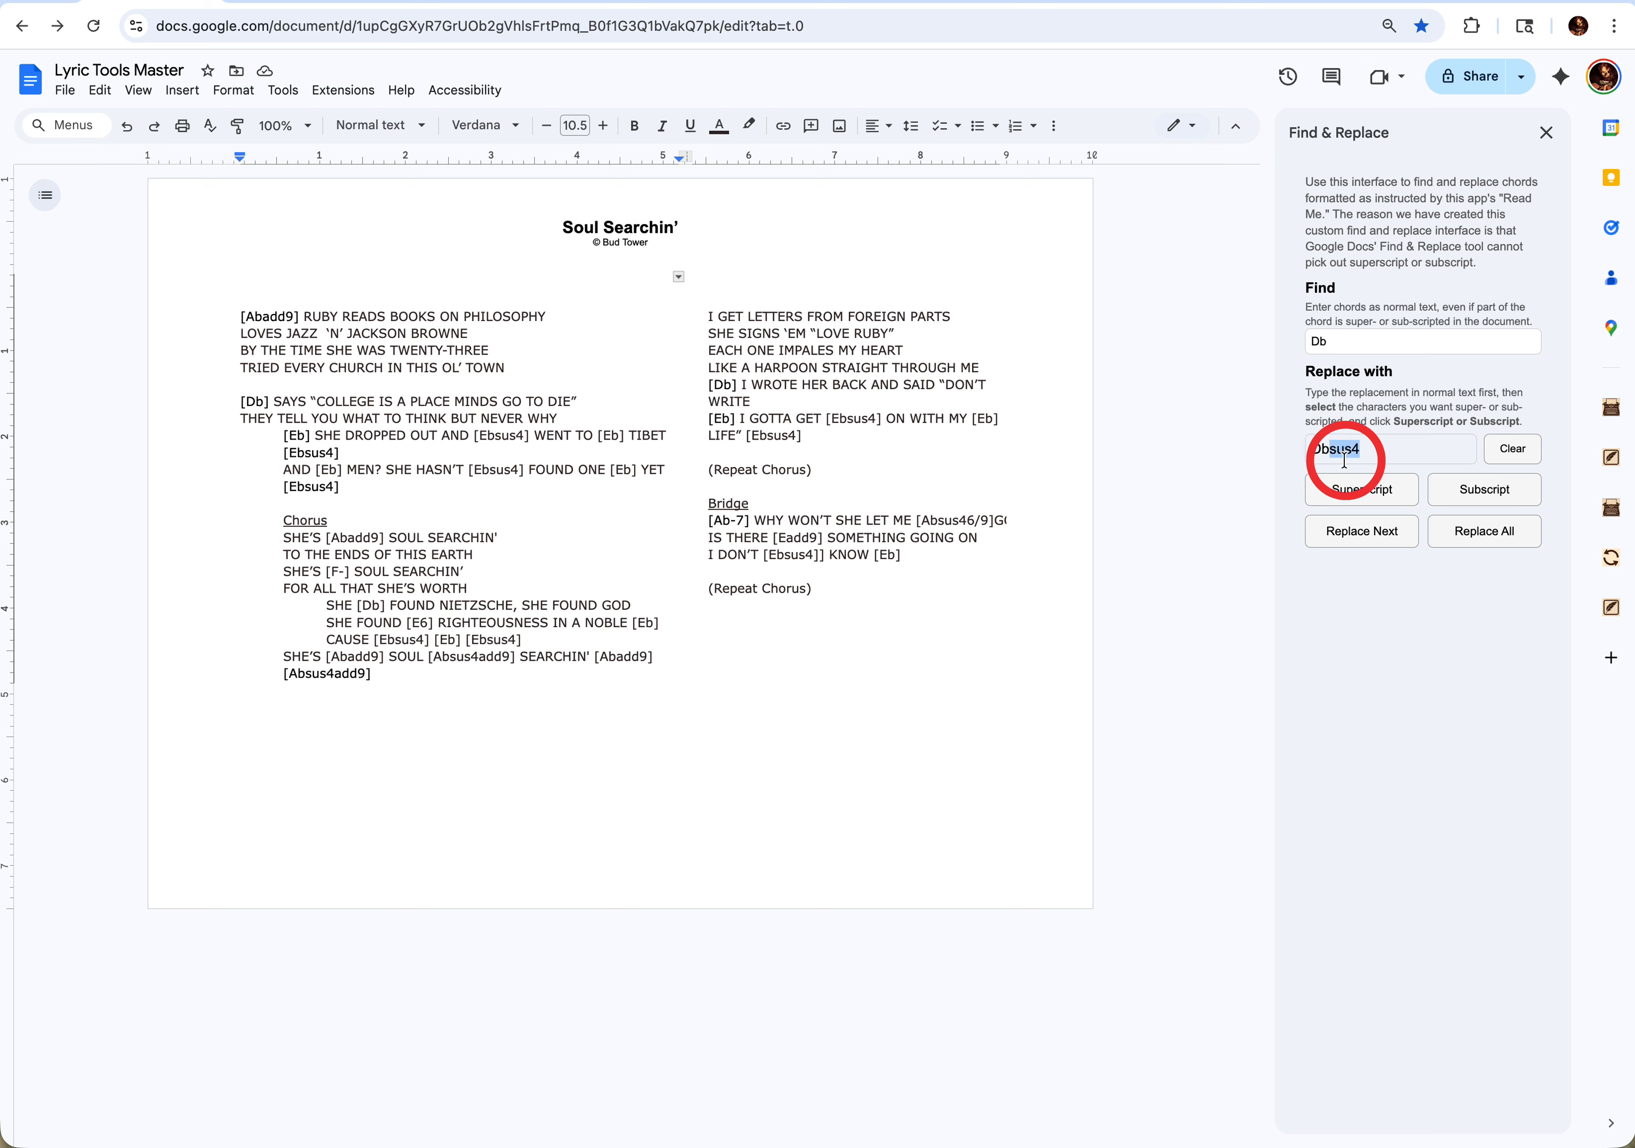
left_click(1349, 495)
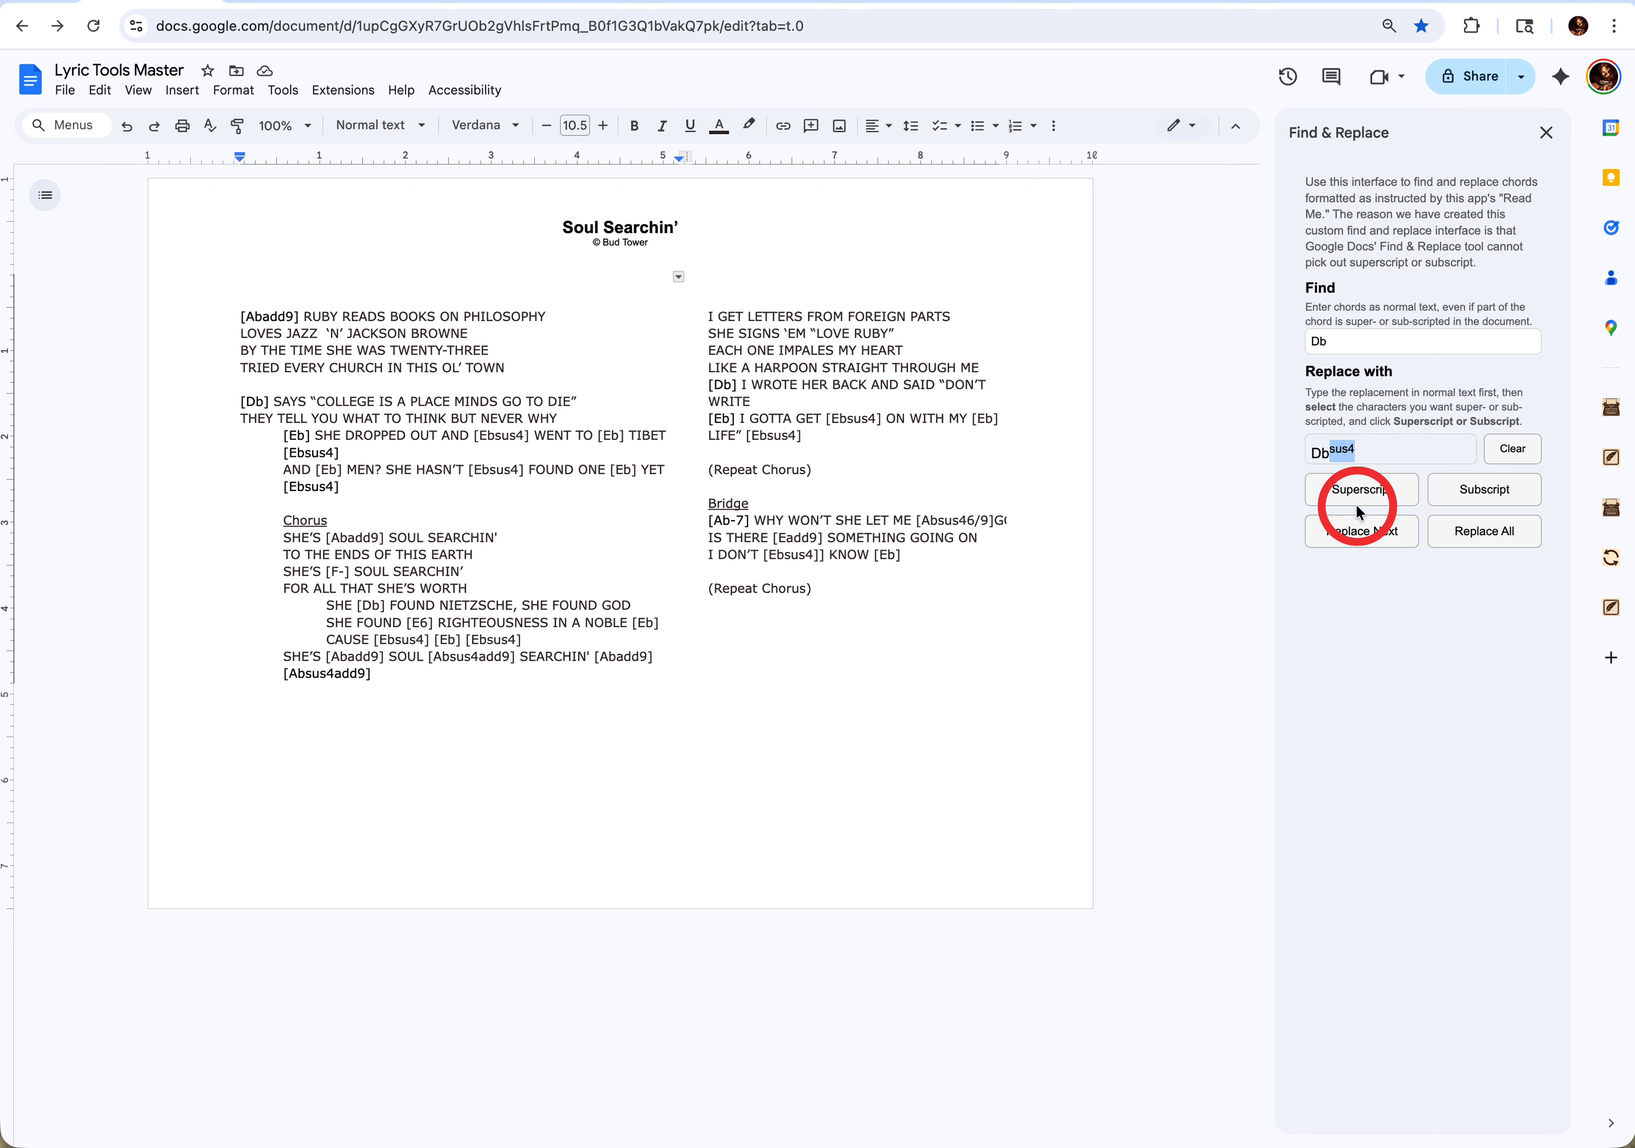
left_click(1486, 539)
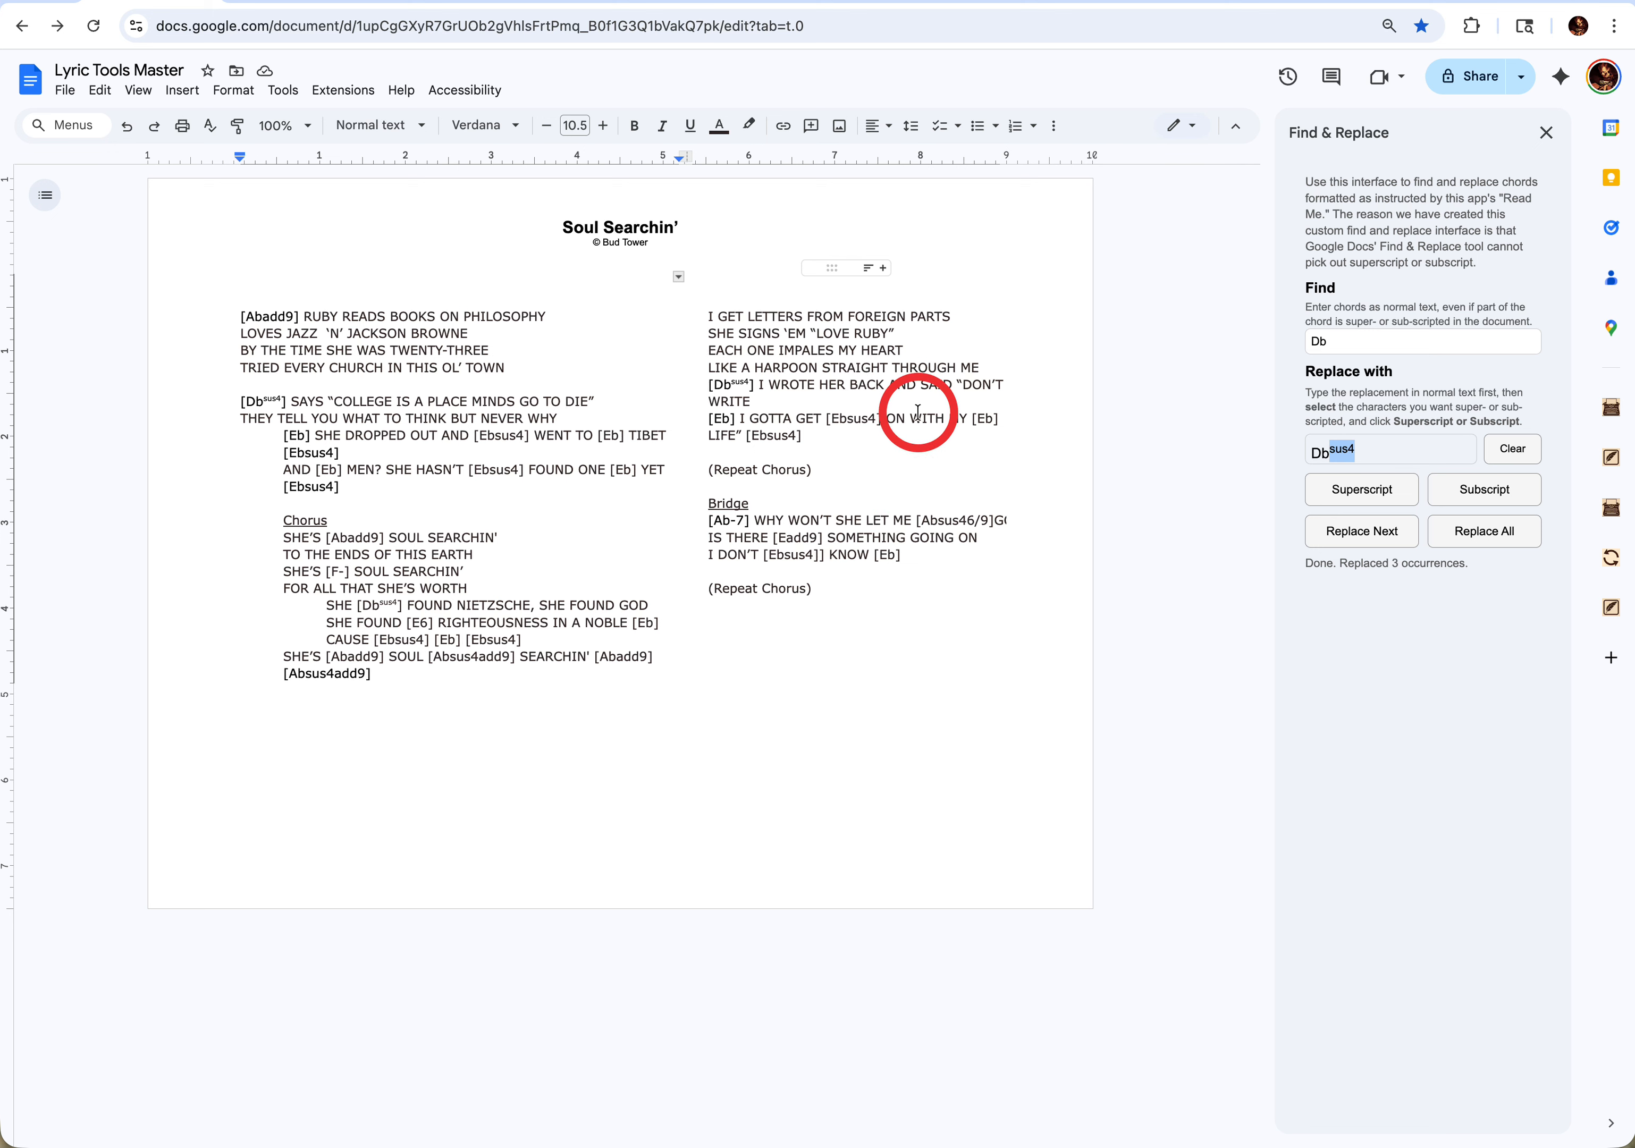
- Replace all Ebsus4 chords with Db using Find & Replace Chords, and close the Find & Replace tool
double_click(491, 469)
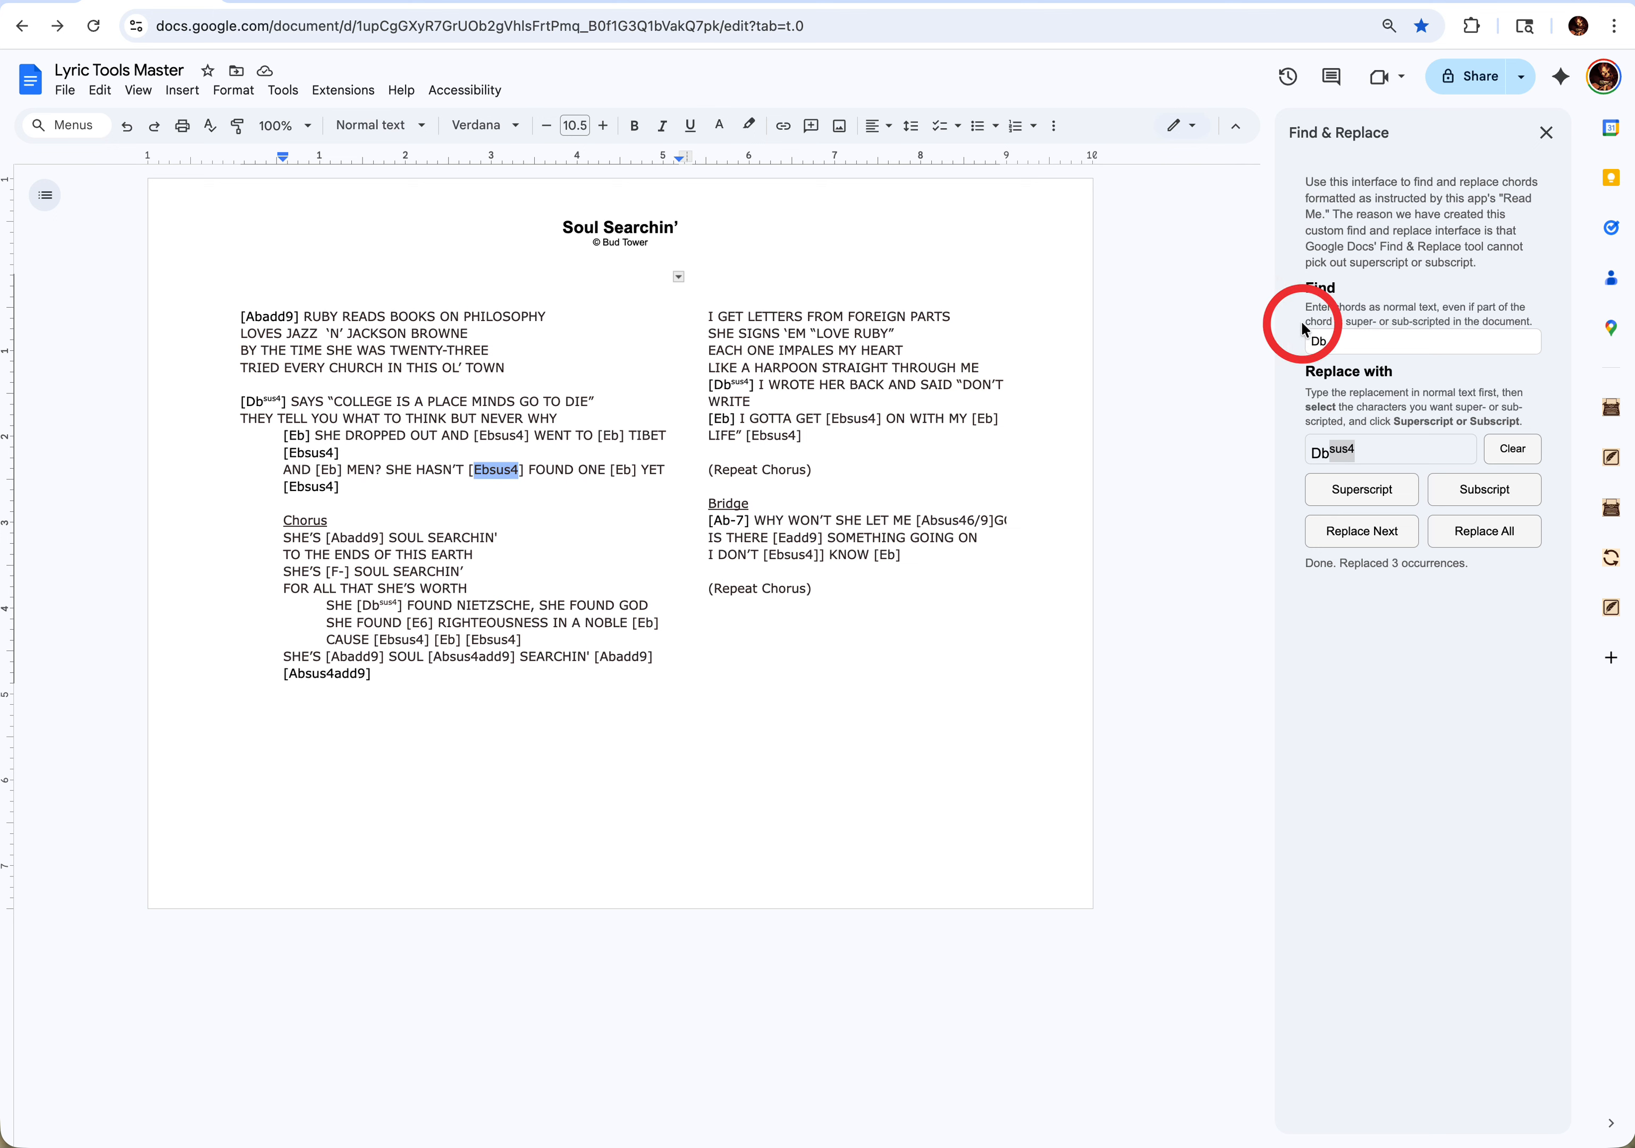
double_click(1339, 336)
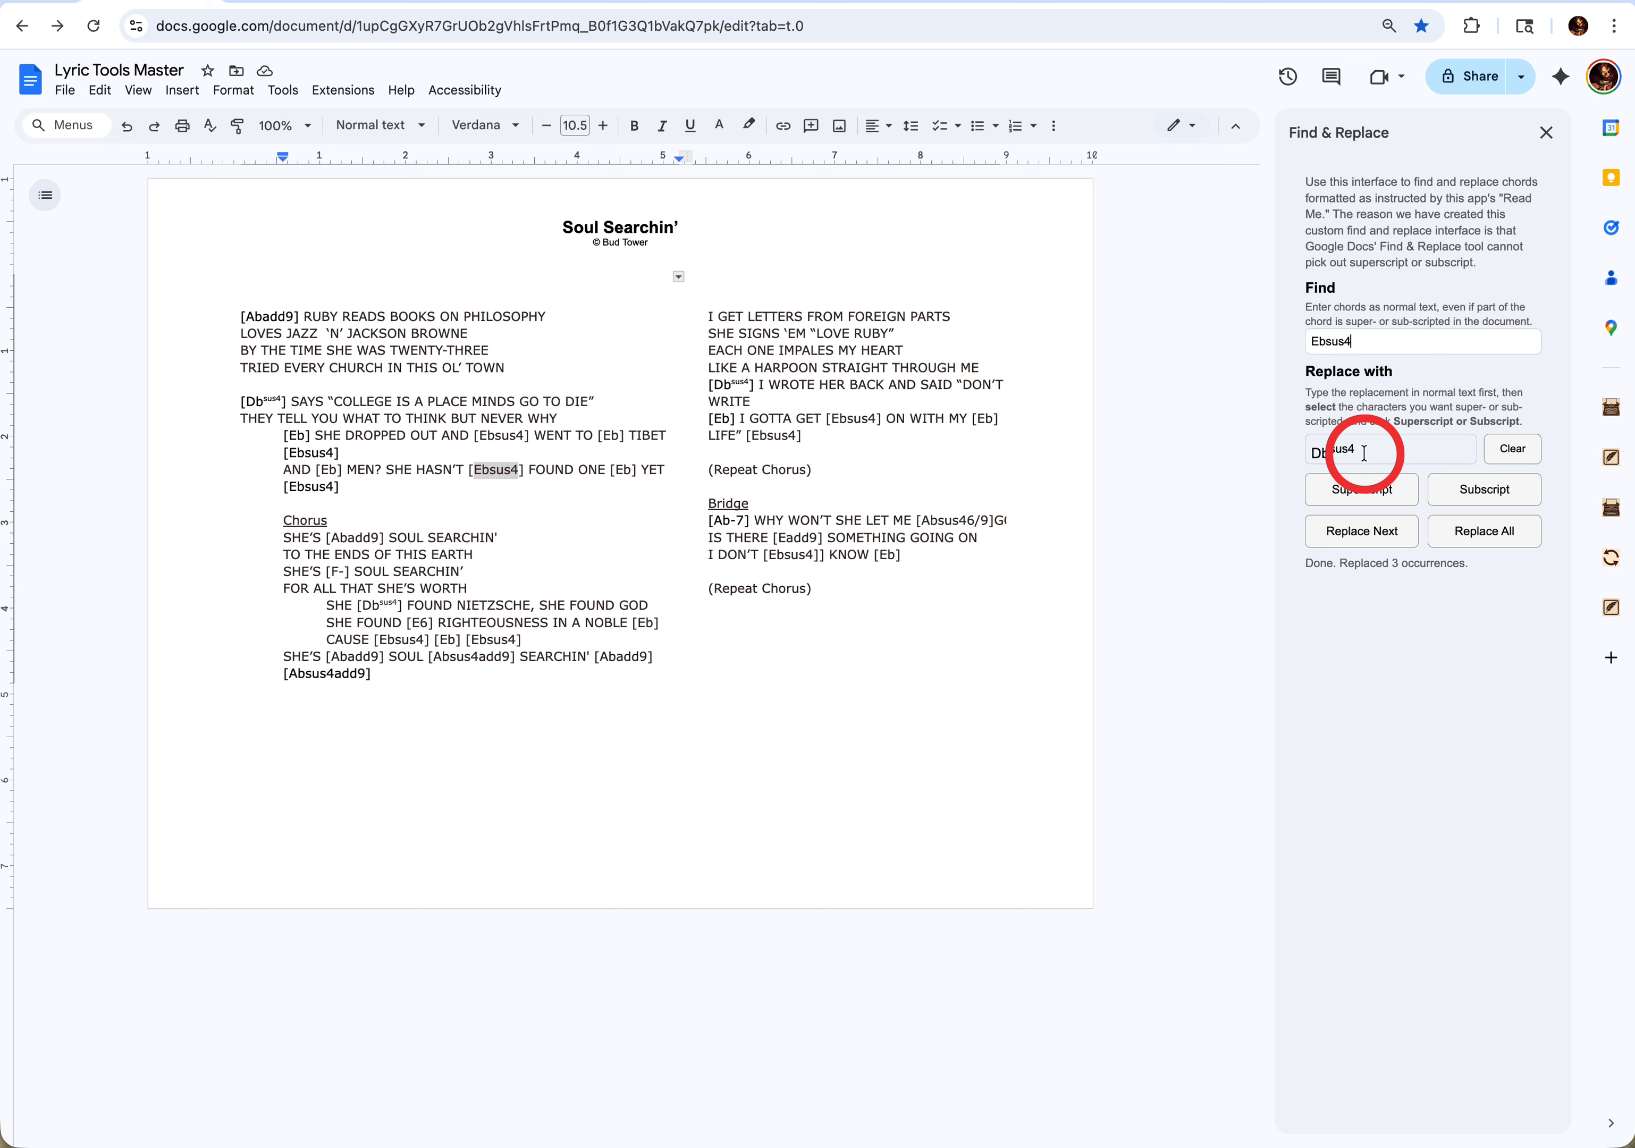
key("BackSpace")
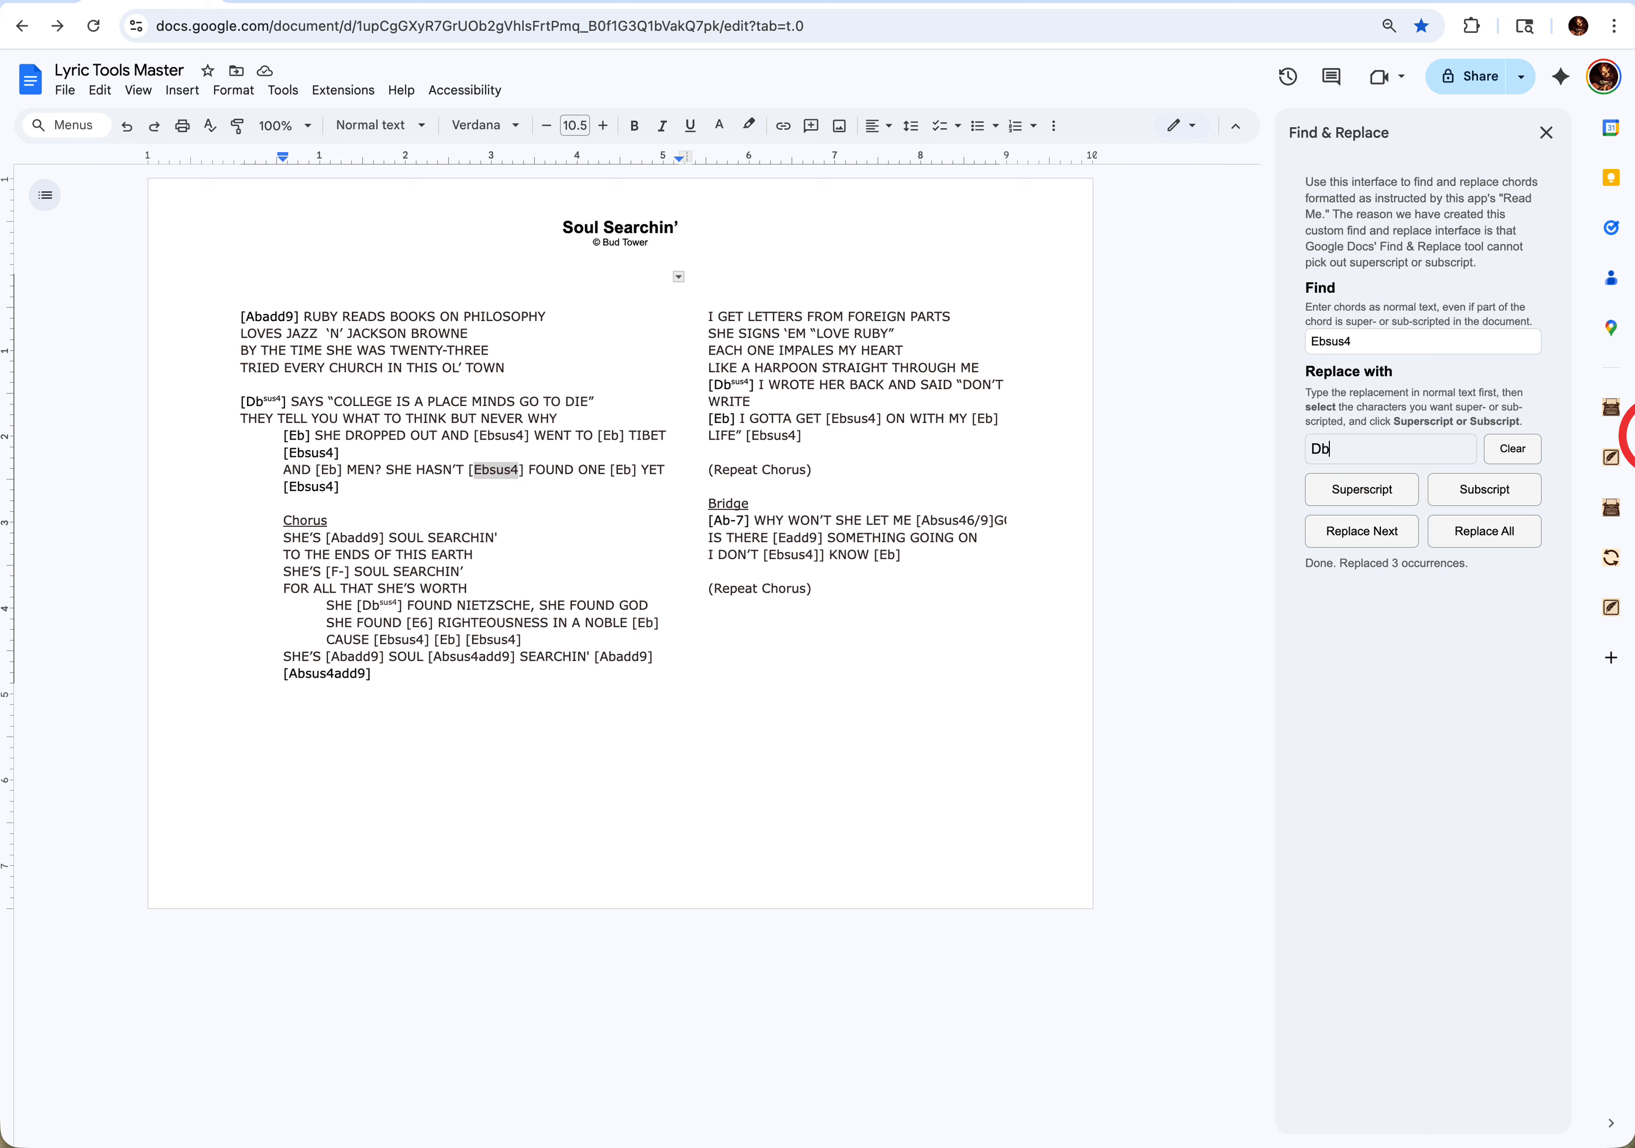
left_click(1461, 538)
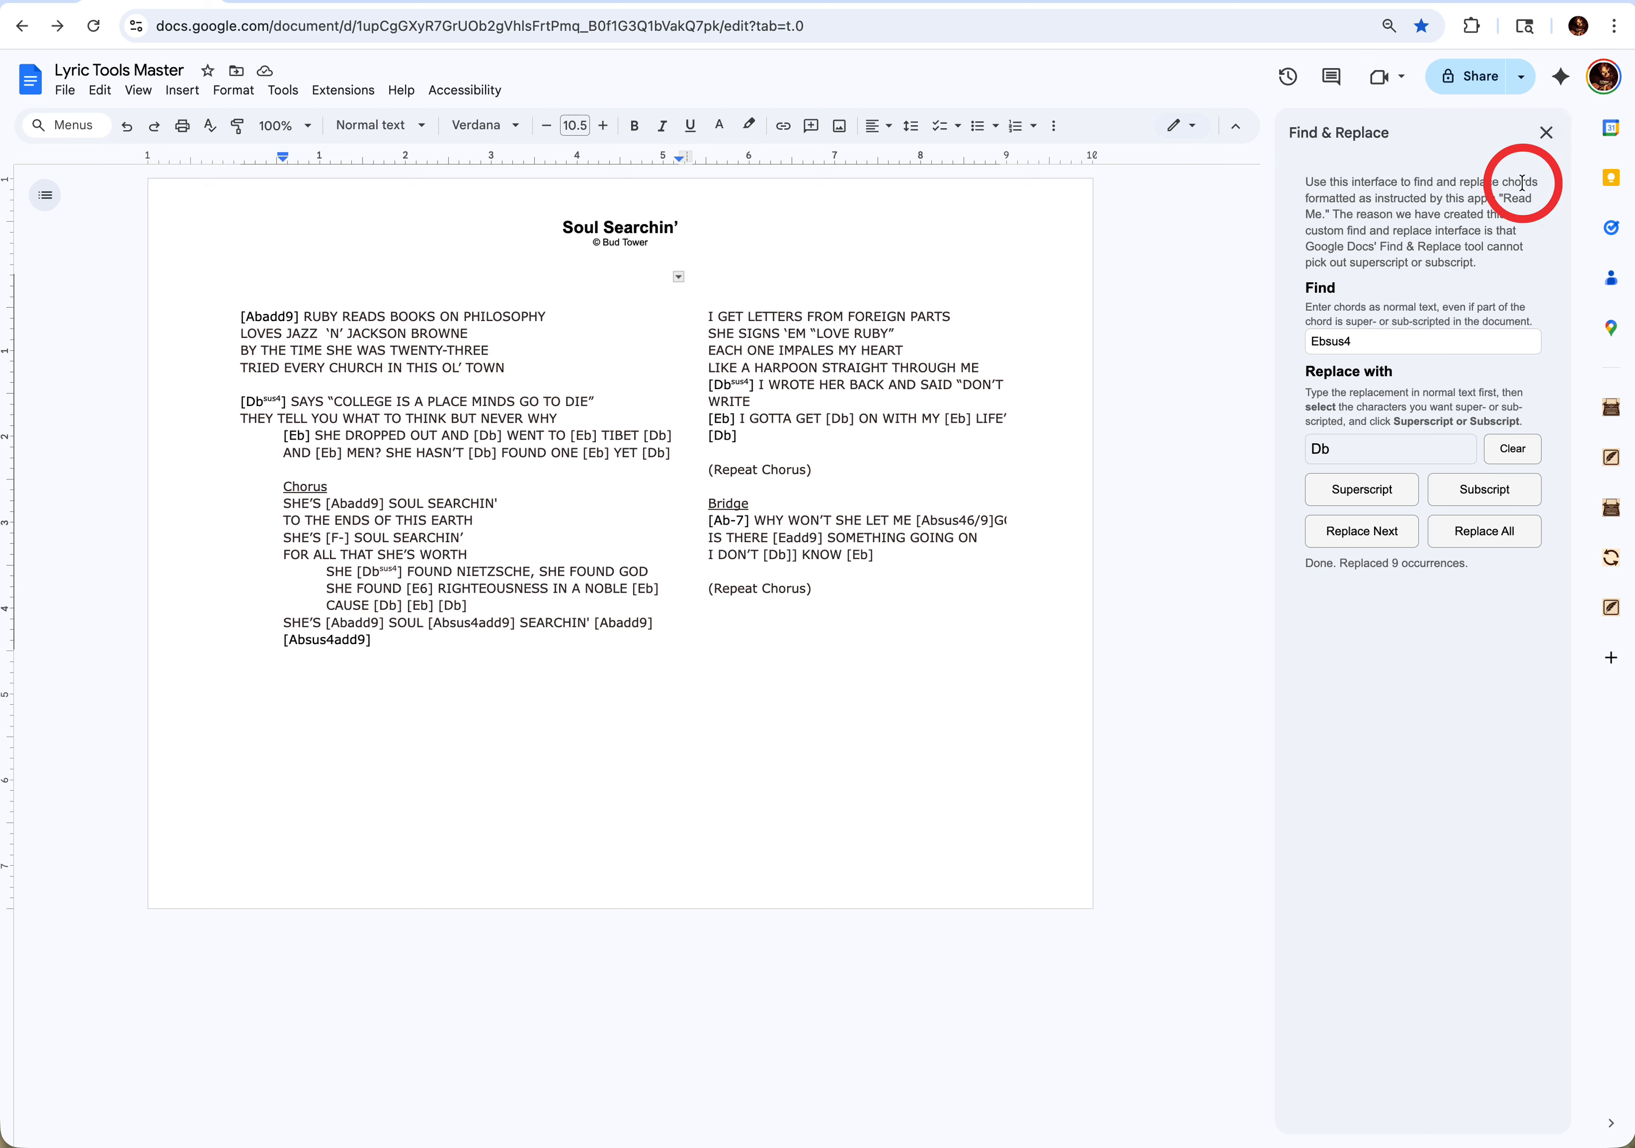
left_click(1552, 130)
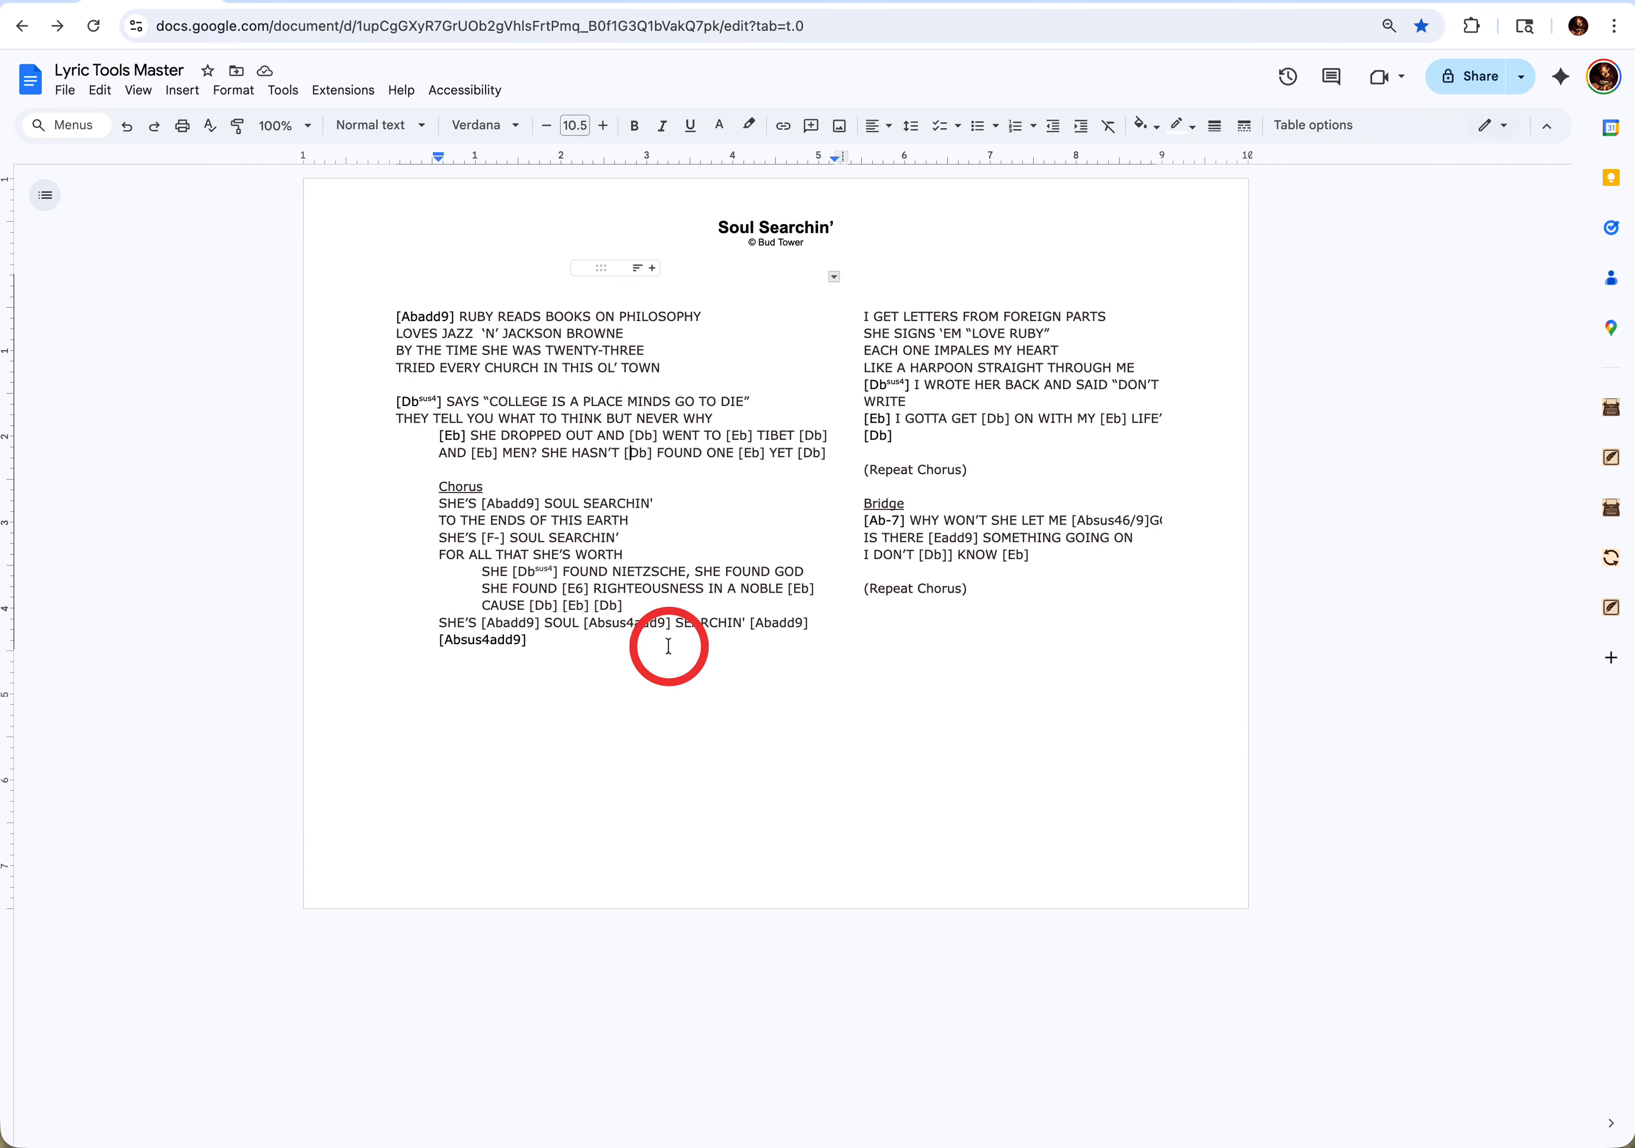
- Undo the Ebsus4-to-Db replacement, the Db-to-Dbsus4 replacement and the preceding formatting change to the first Ebsus4 chord in the Chorus's CAUSE line
left_click(773, 508)
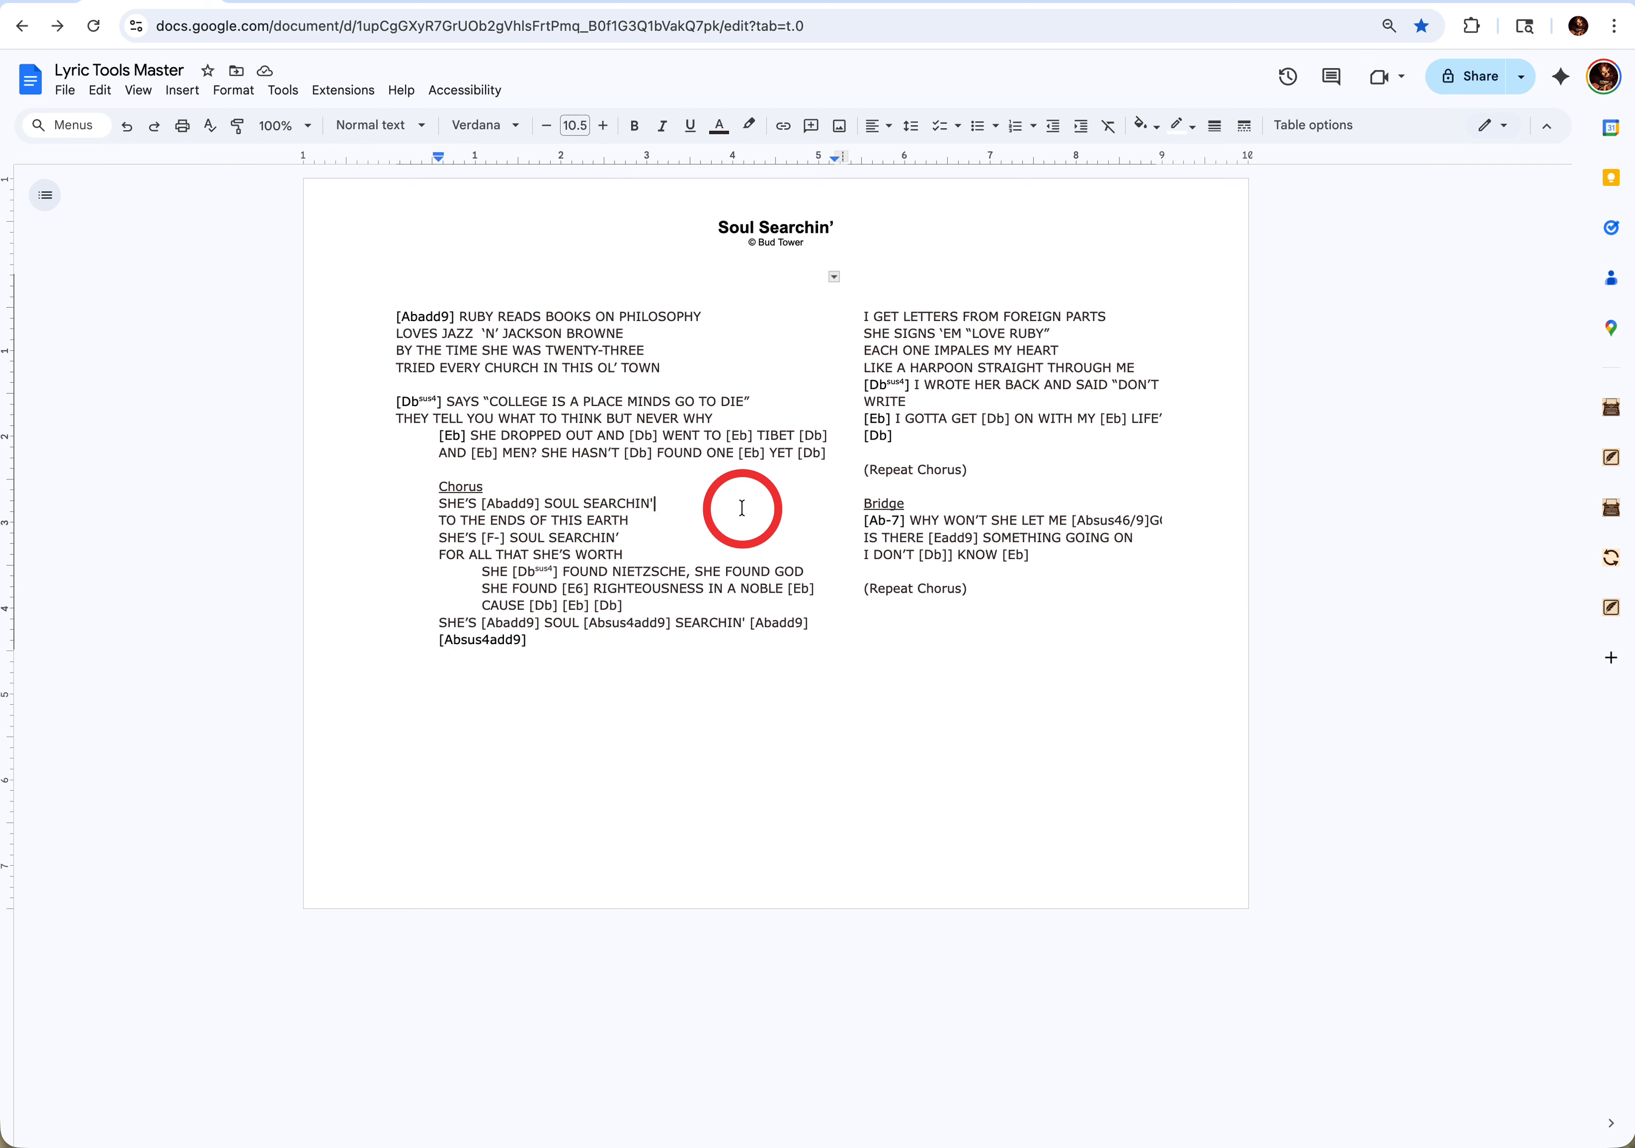
key("super+z")
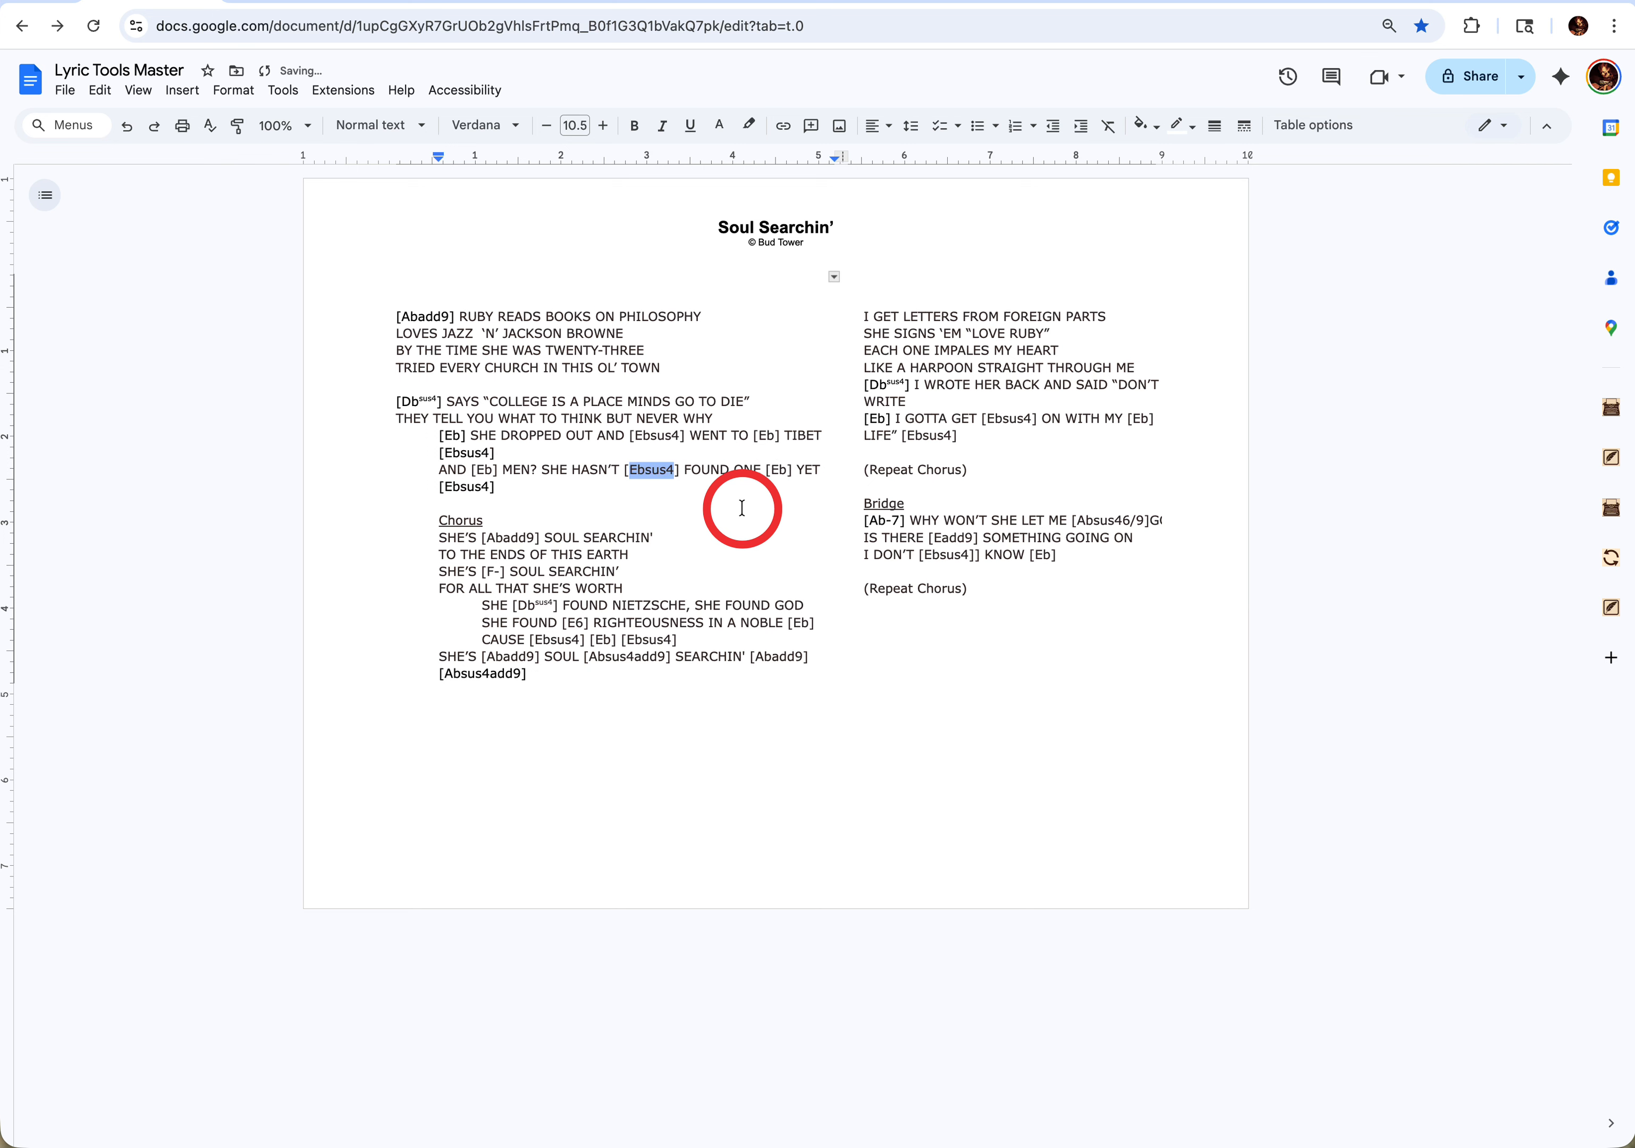
key("super+z")
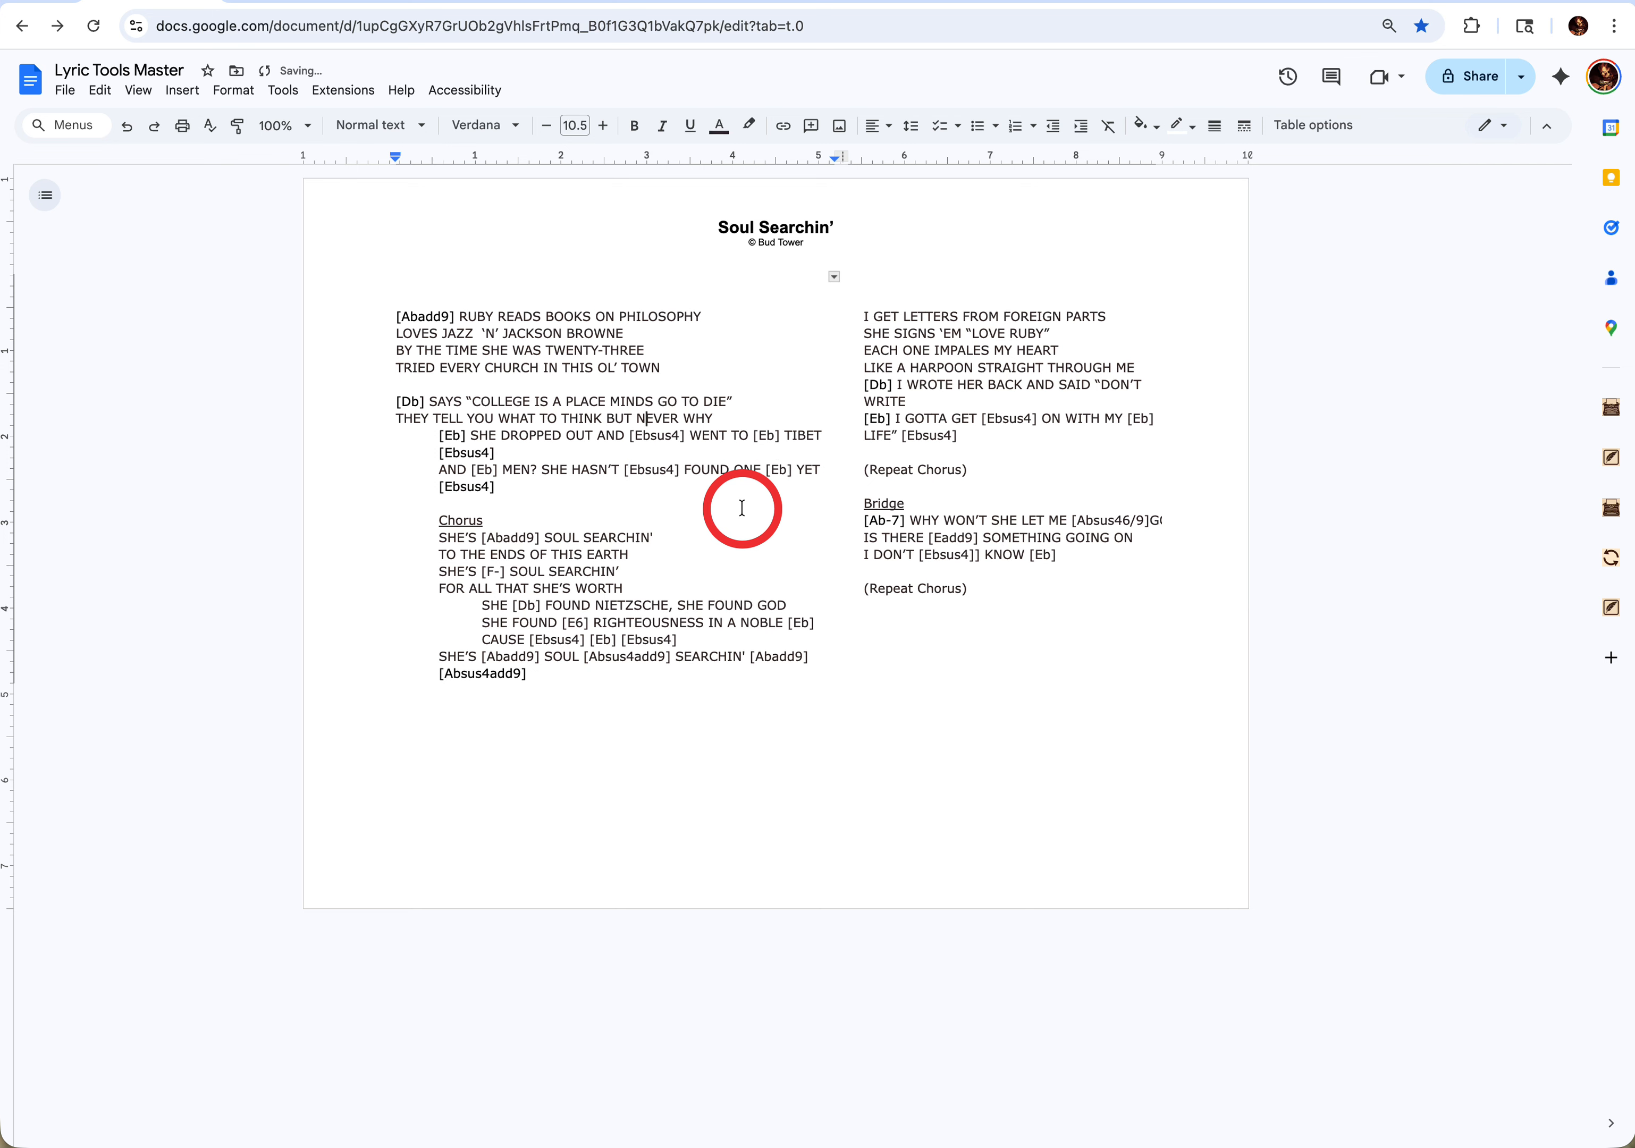
key("super+z")
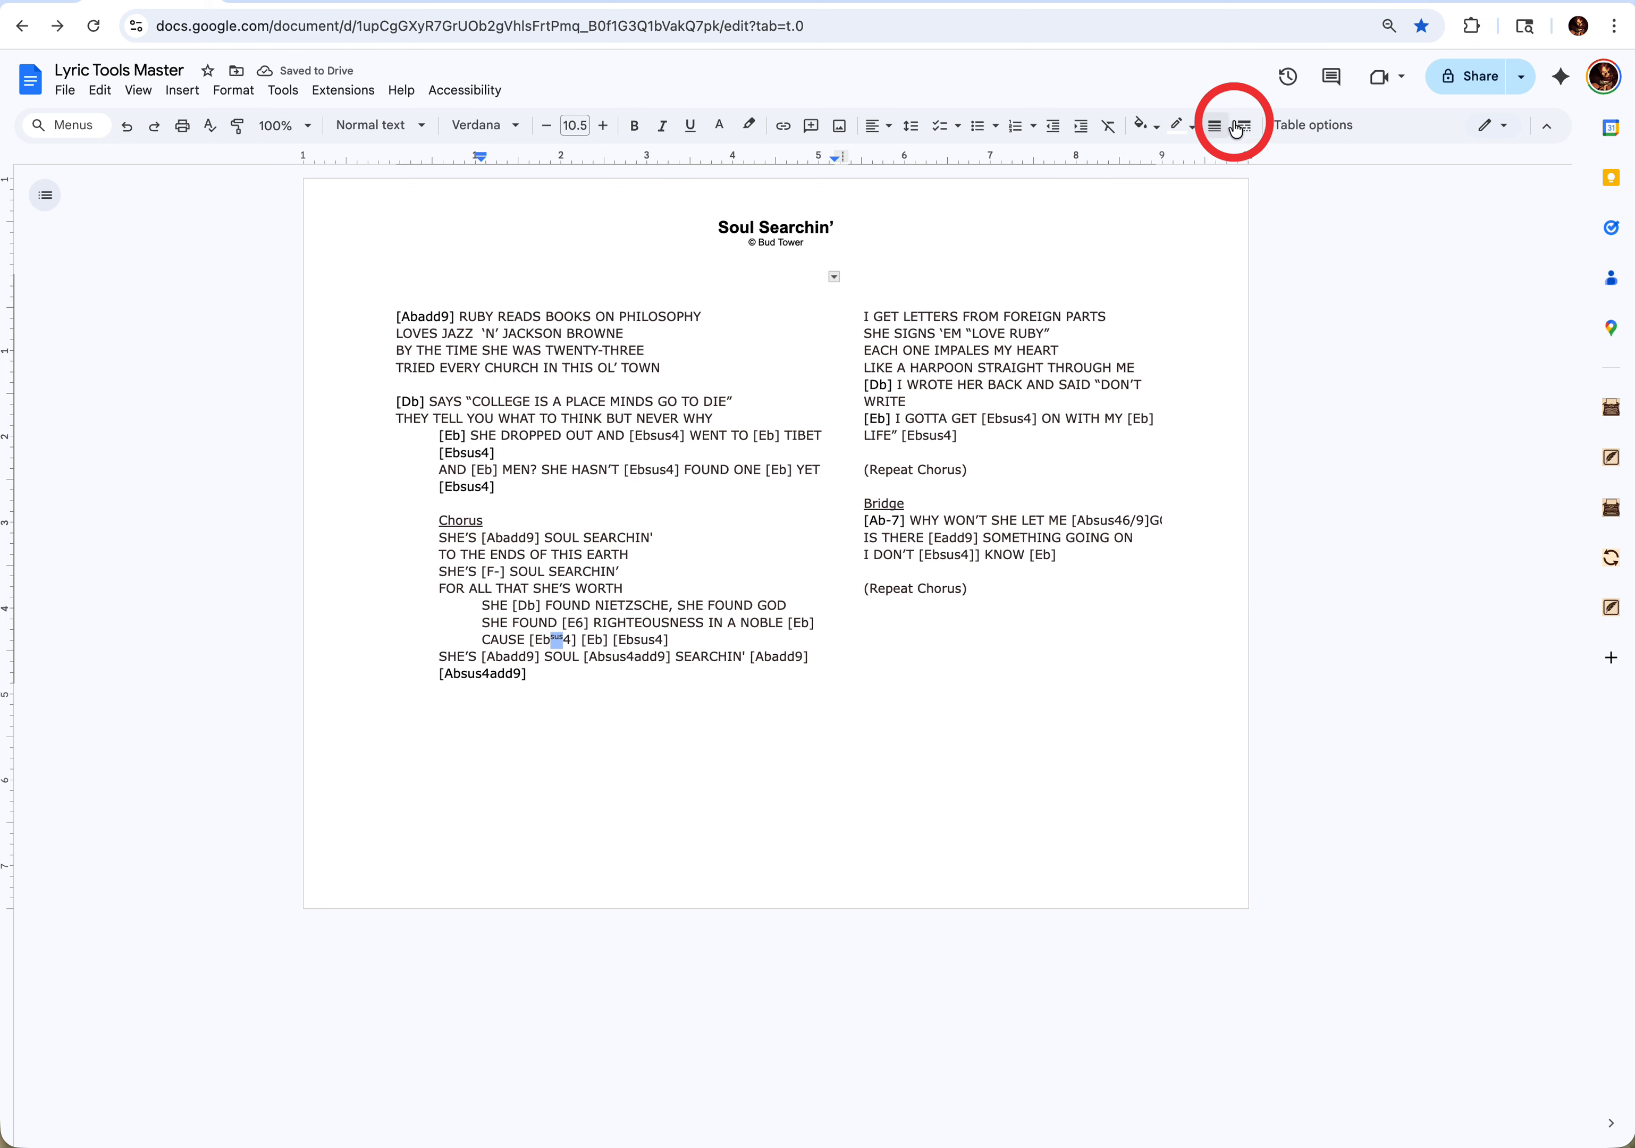
- View the document's version history and return to the lyric sheet
left_click(1286, 76)
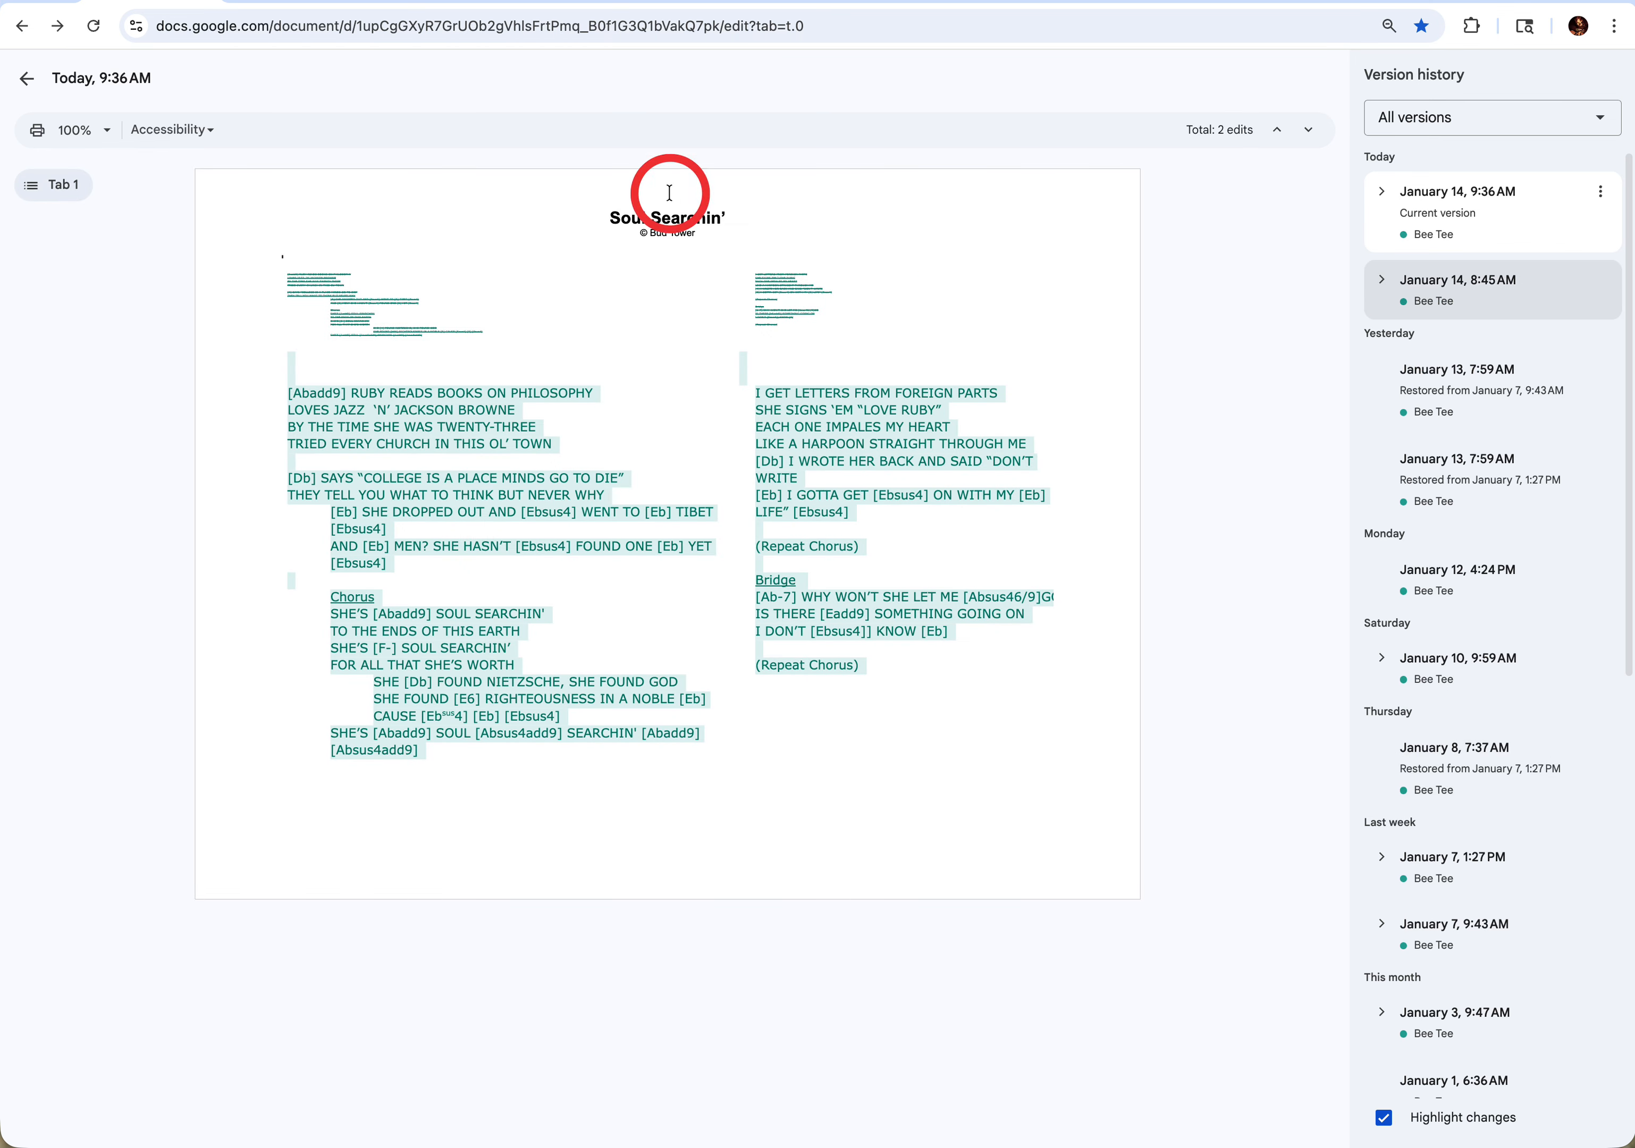
left_click(26, 82)
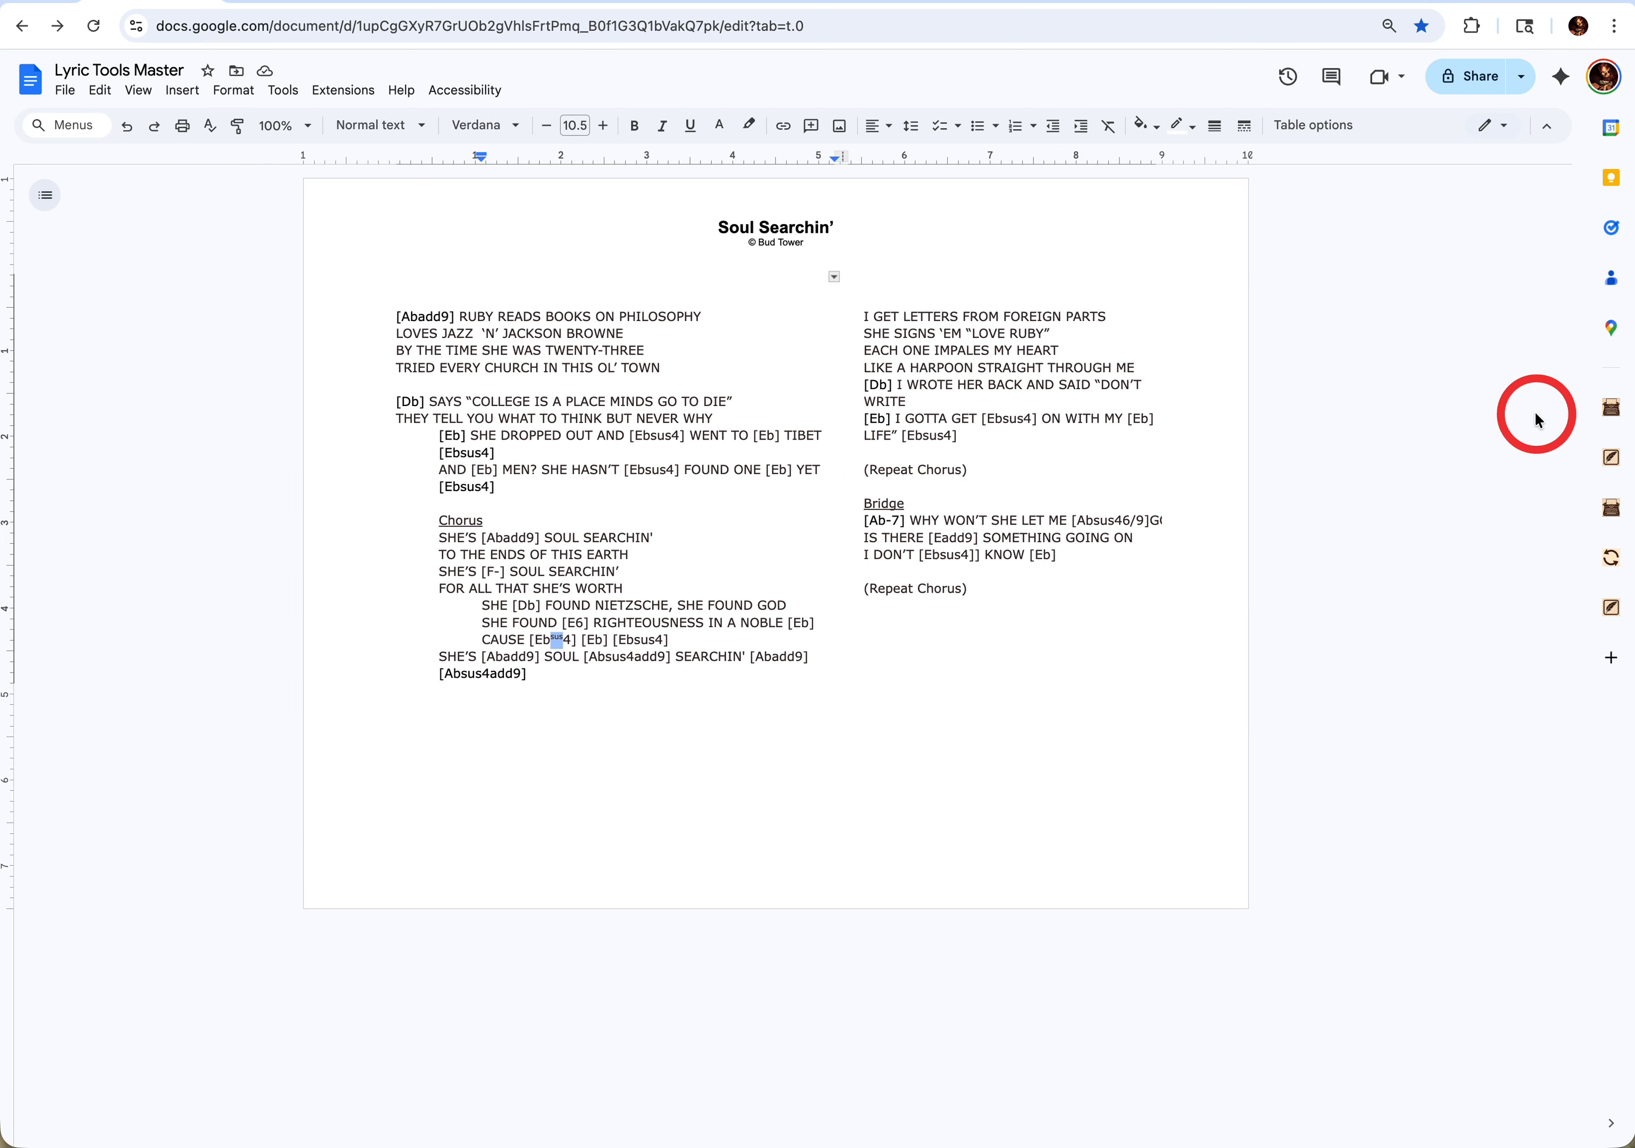
- Remove all chords from the Soul Searchin' lyric with Lyric Tools' Remove Chords and undo the removal
left_click(1611, 458)
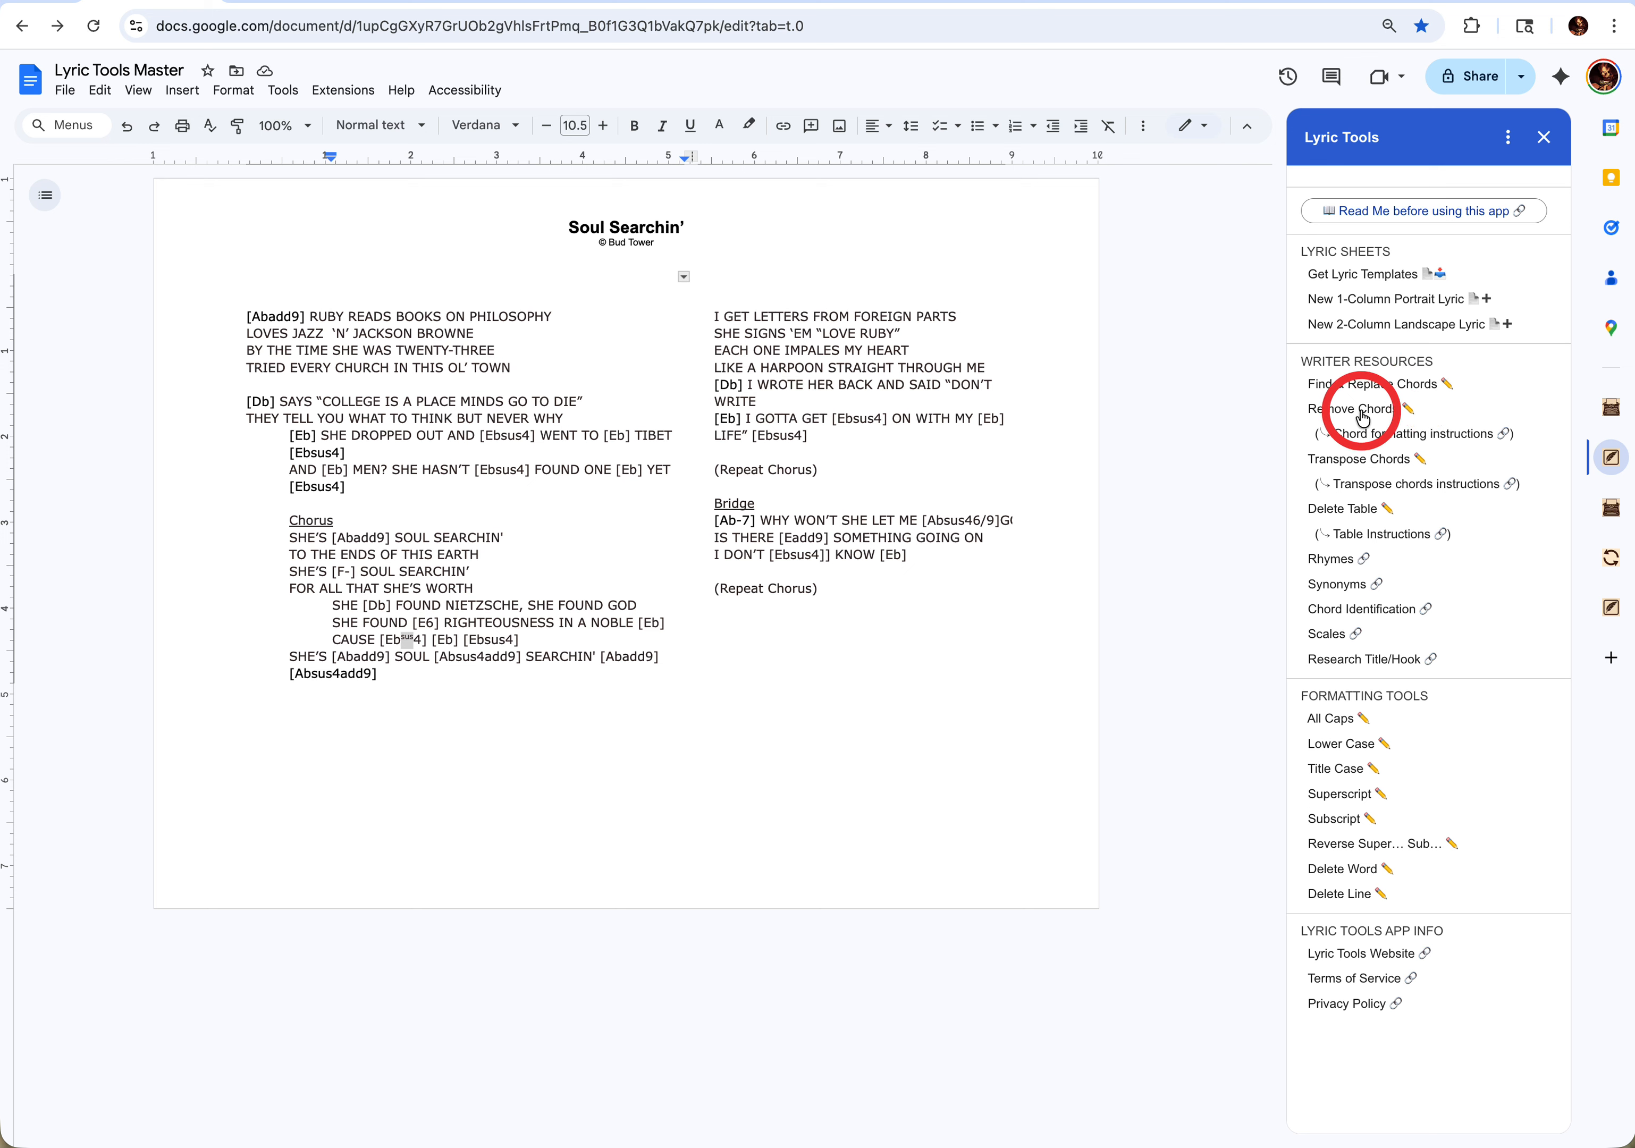
left_click(420, 498)
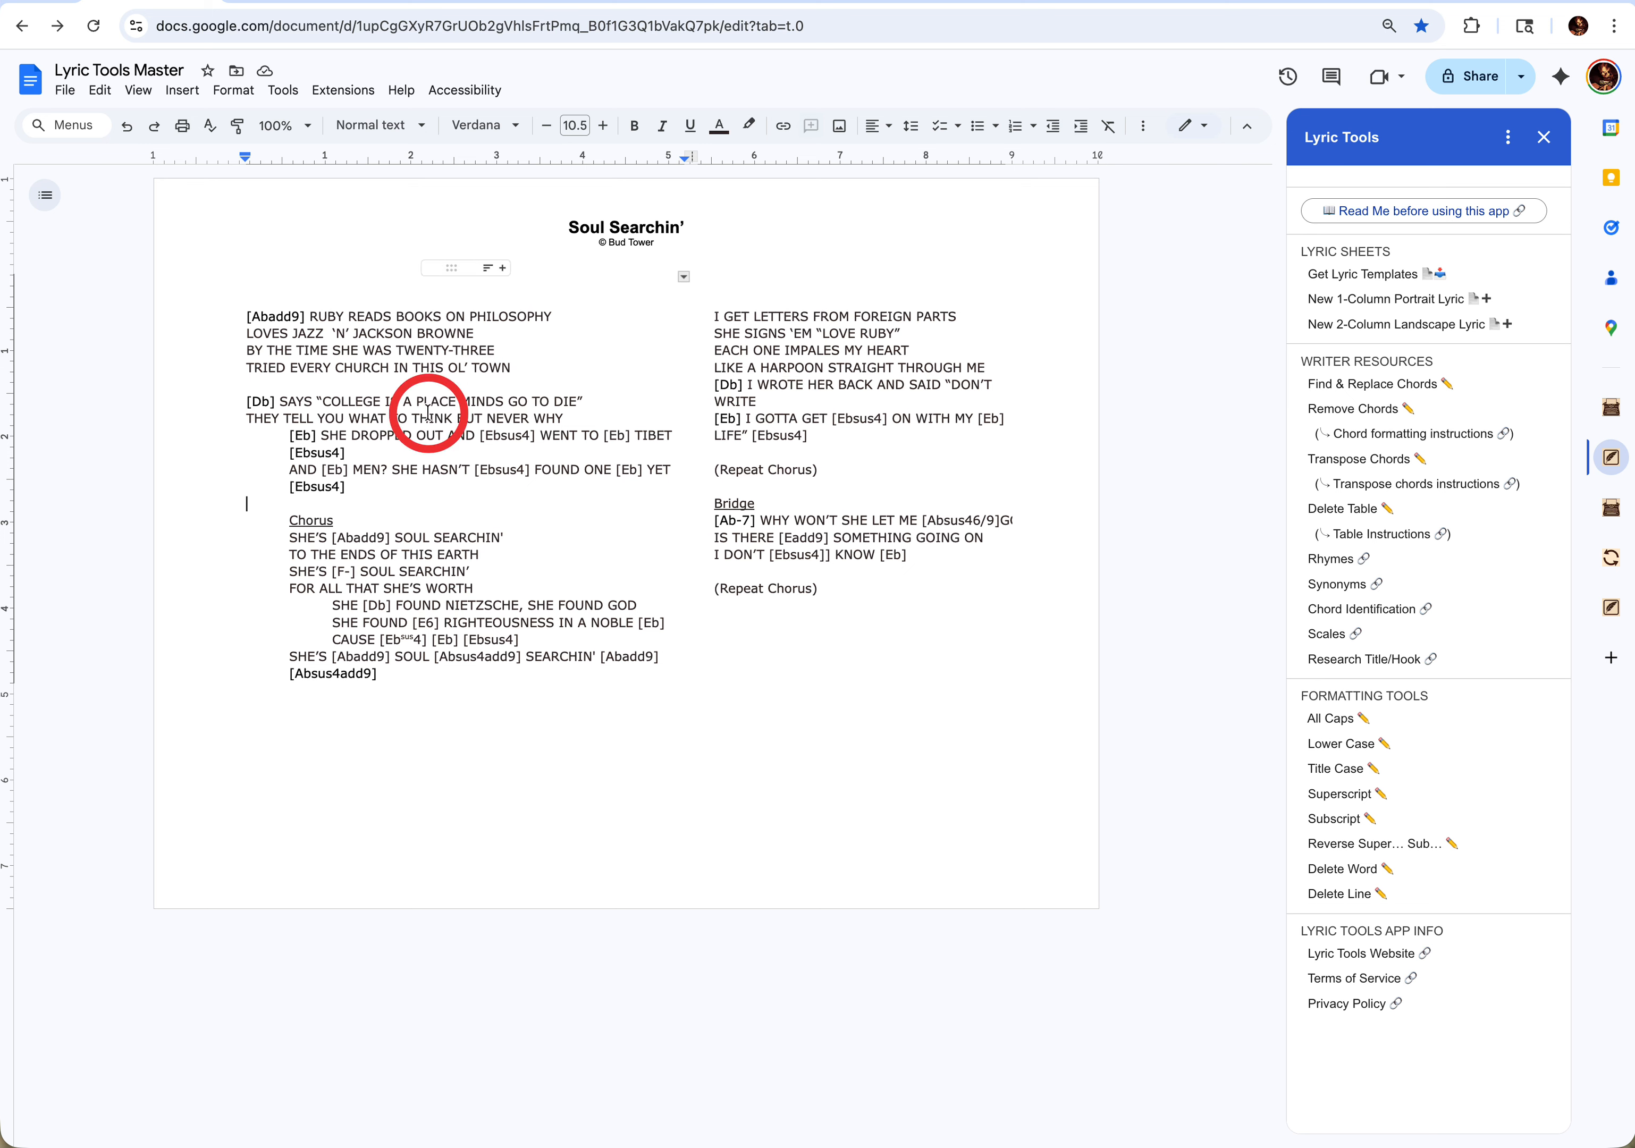
left_click(1344, 408)
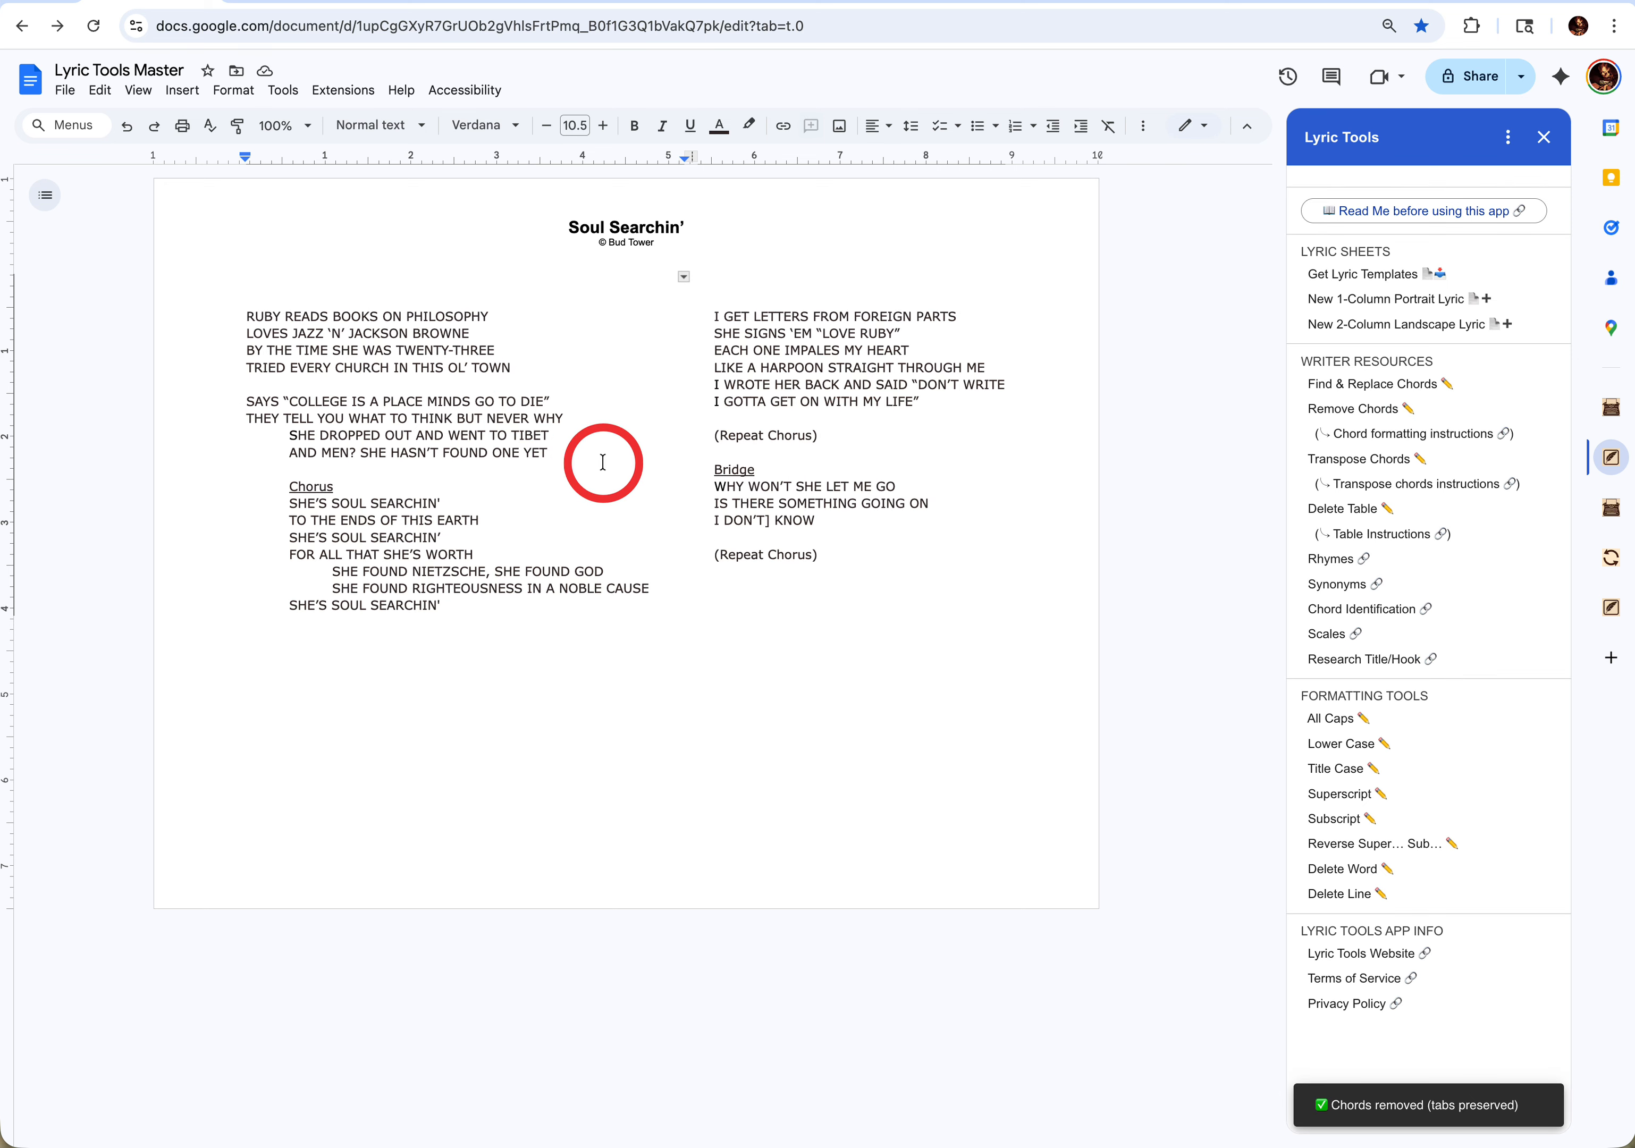
key("ctrl+z")
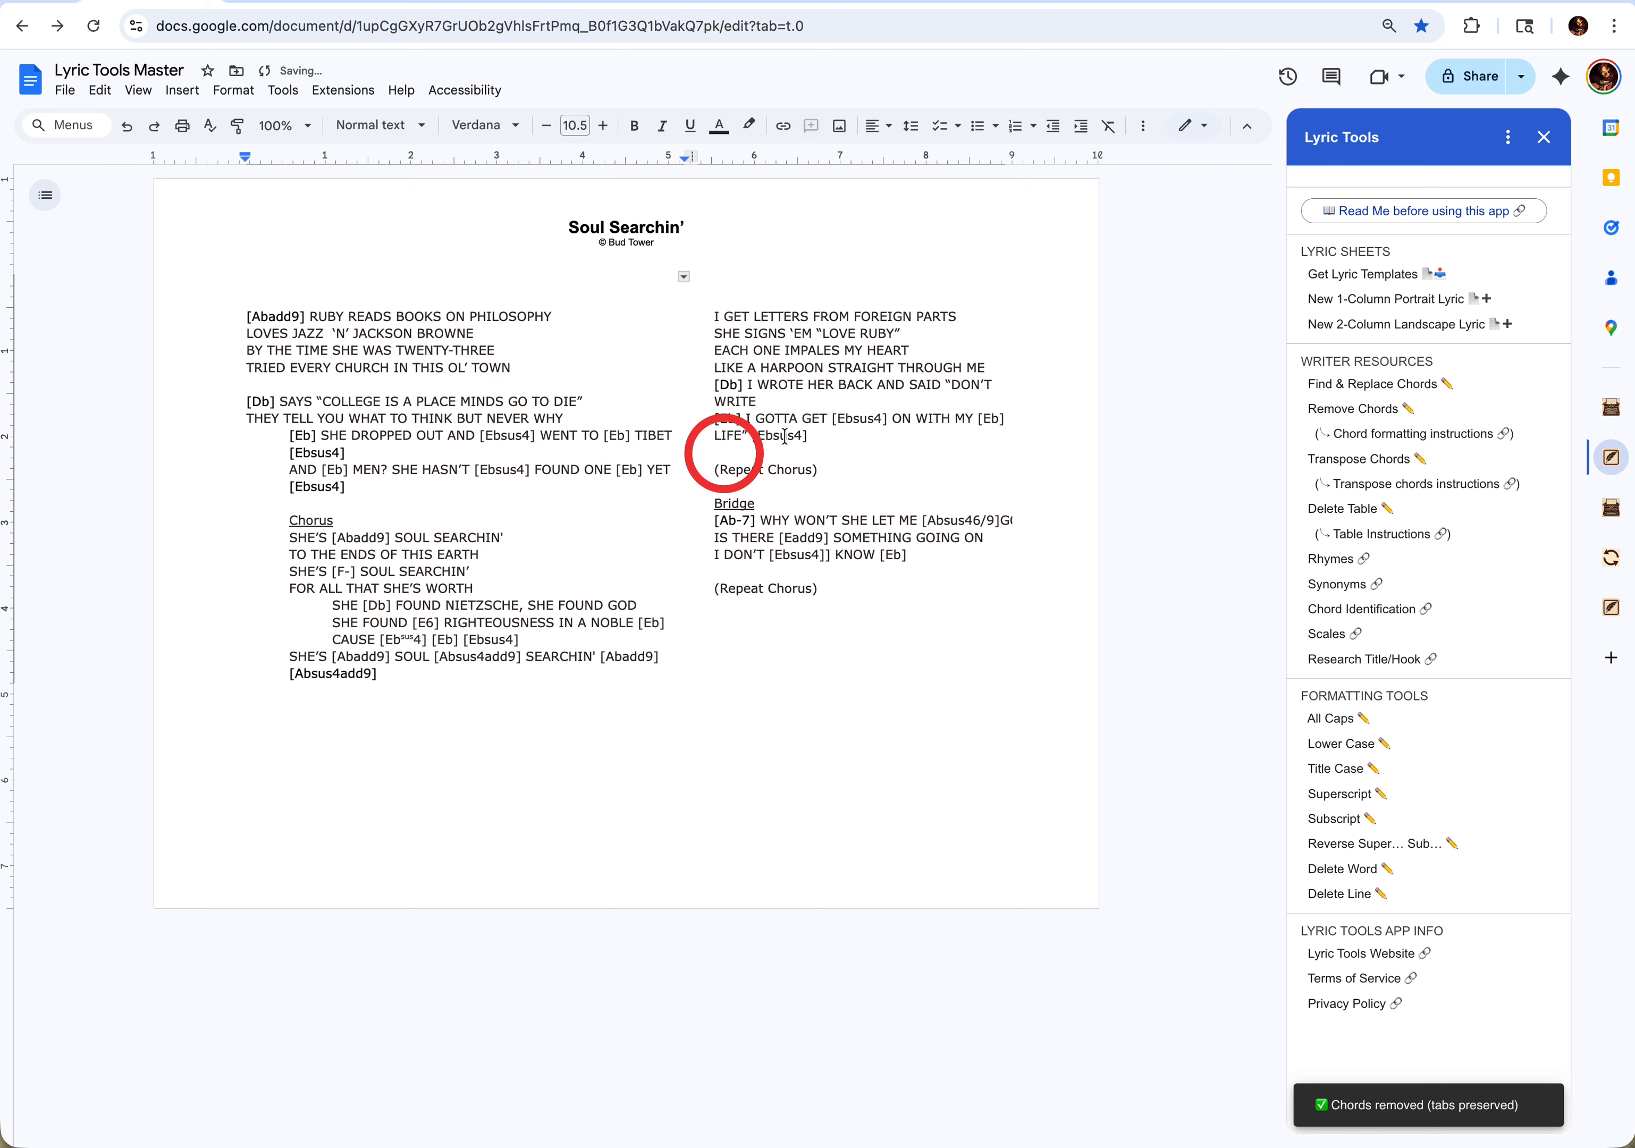